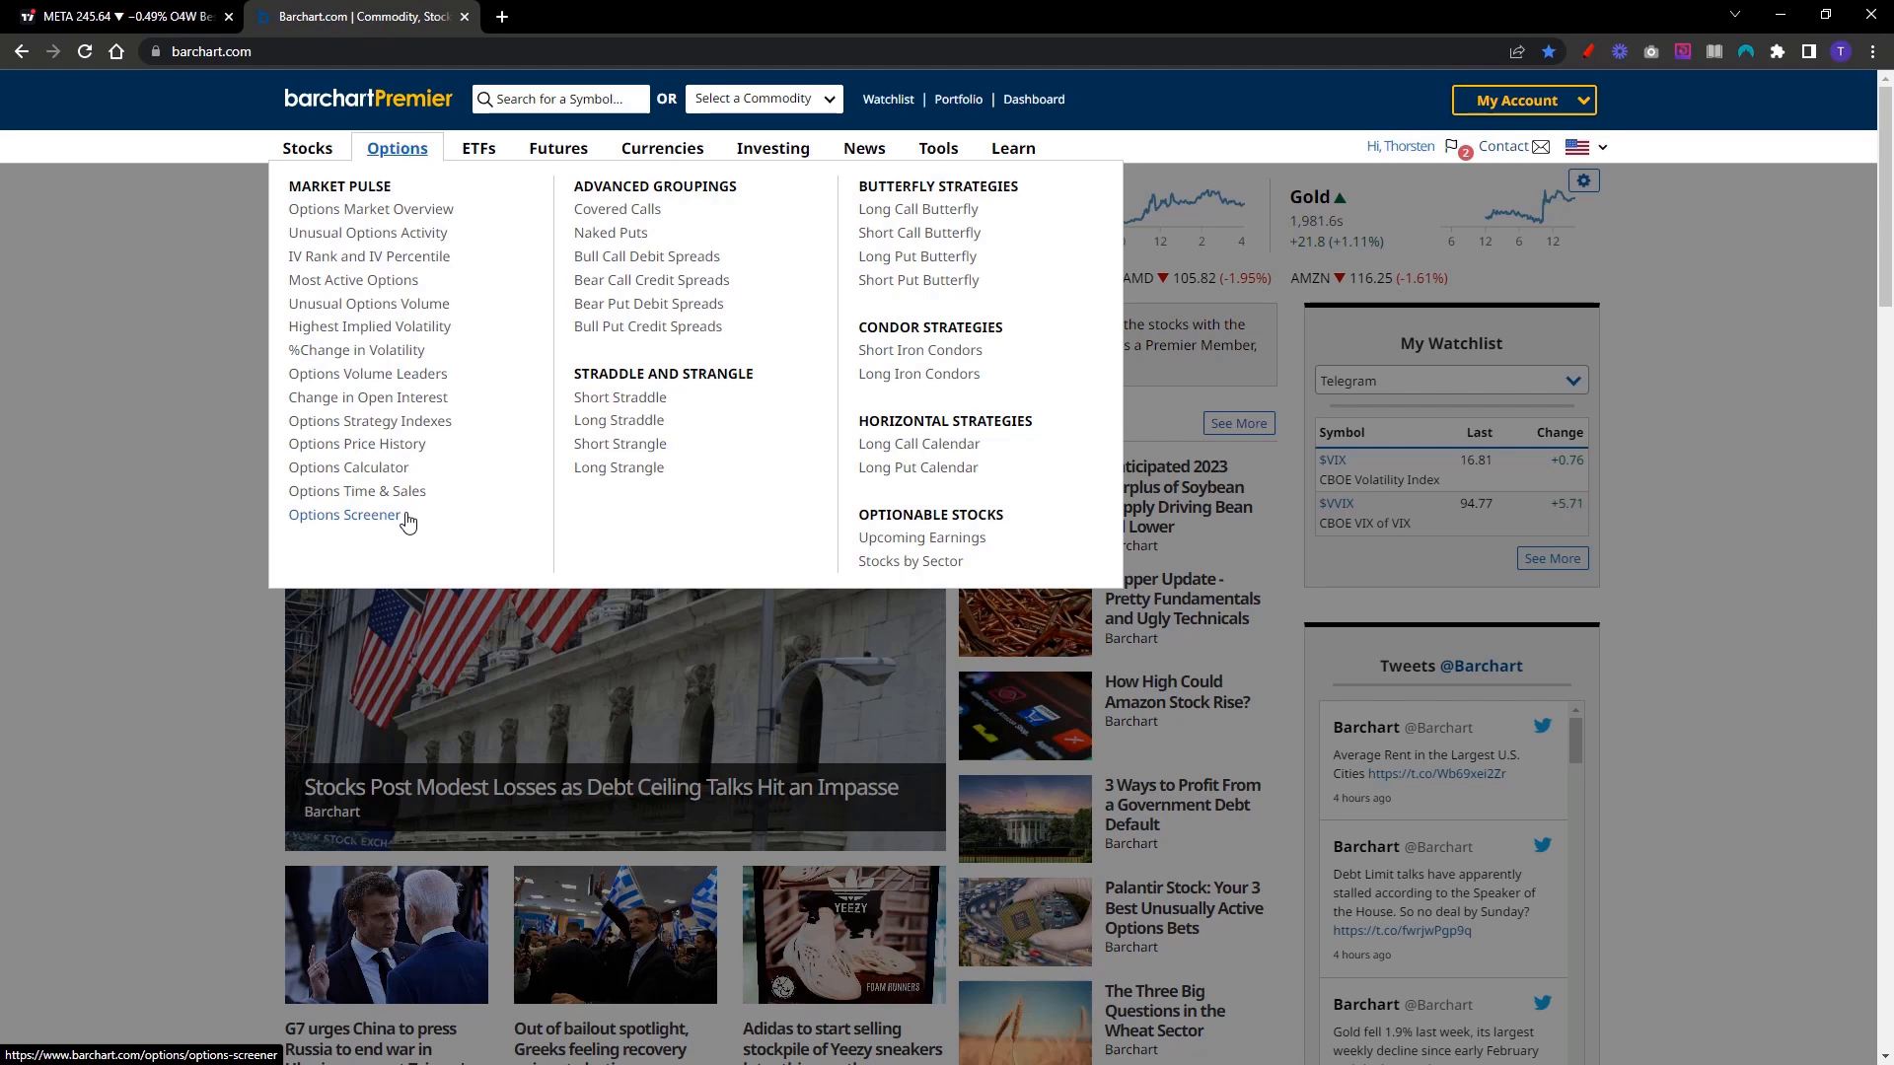
Open the Naked Puts screener and go through its filter settings from Days to Expiration to Bid Price
click(648, 241)
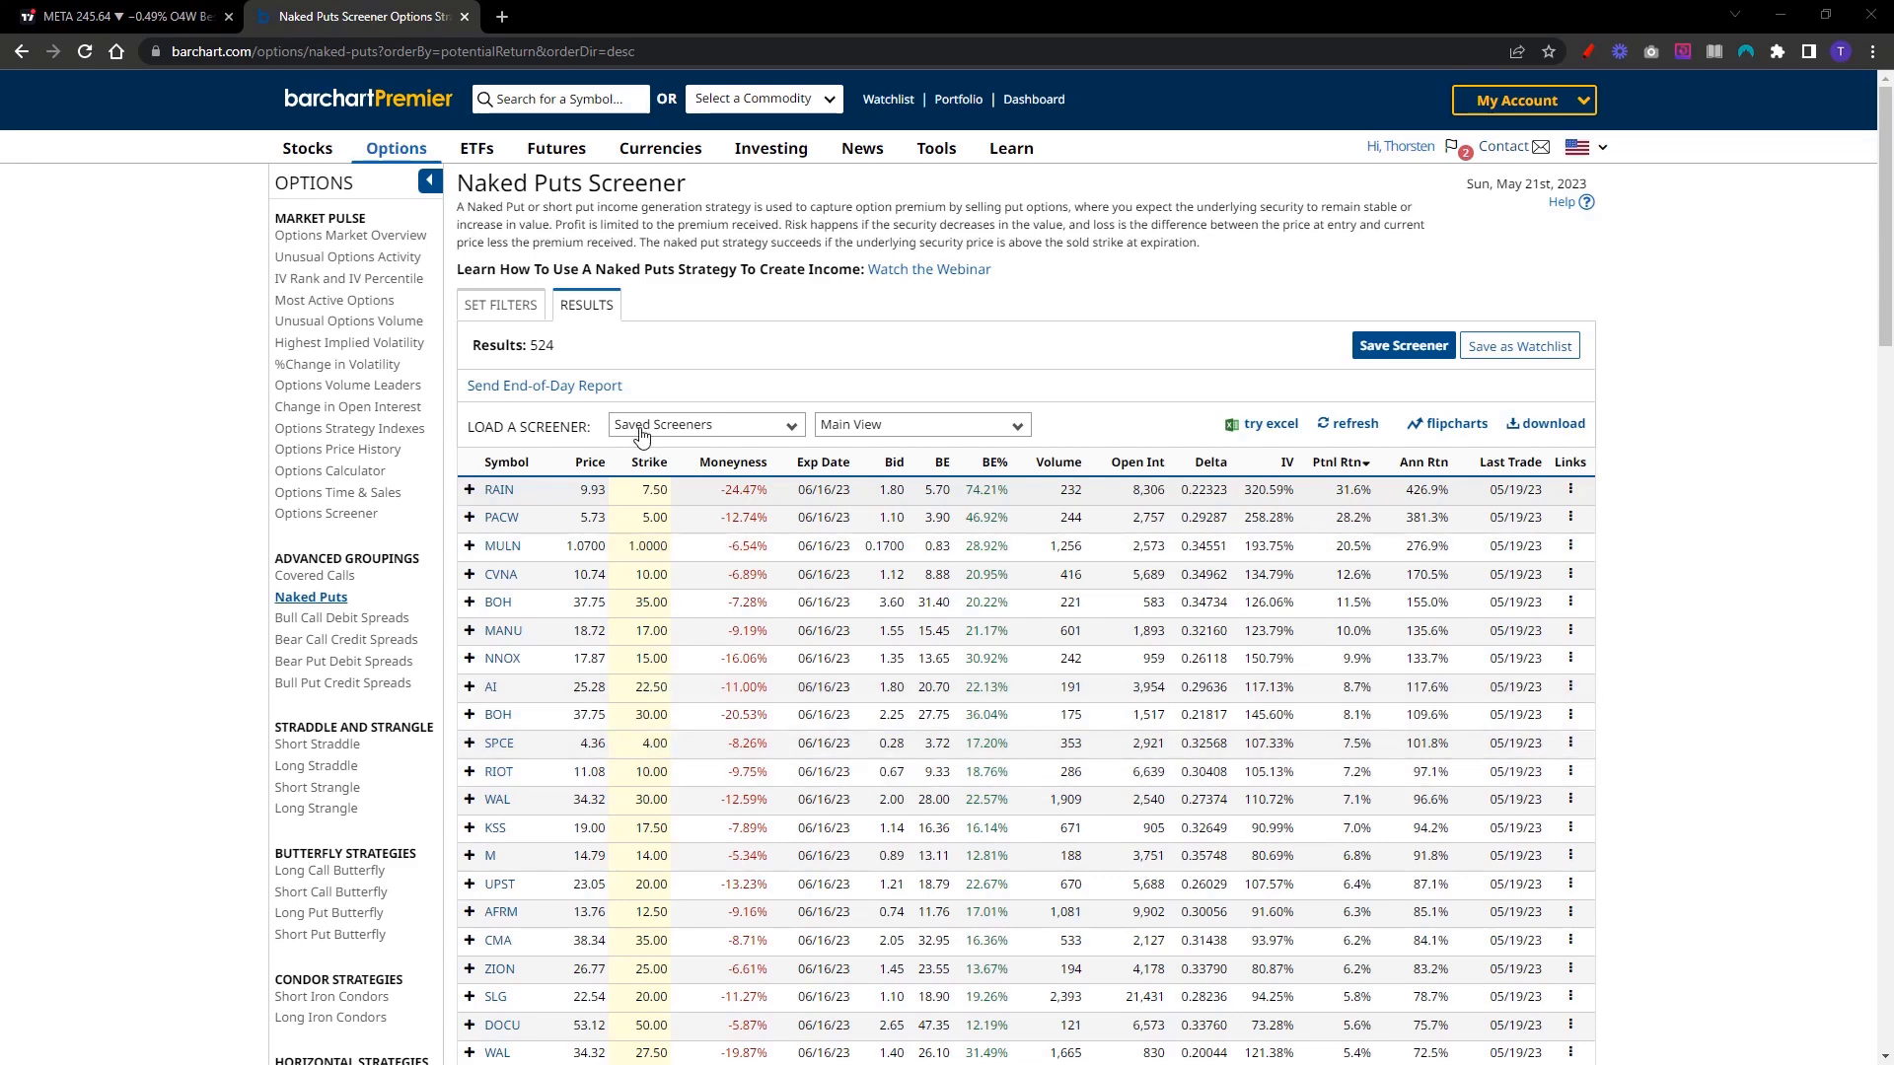
click(501, 305)
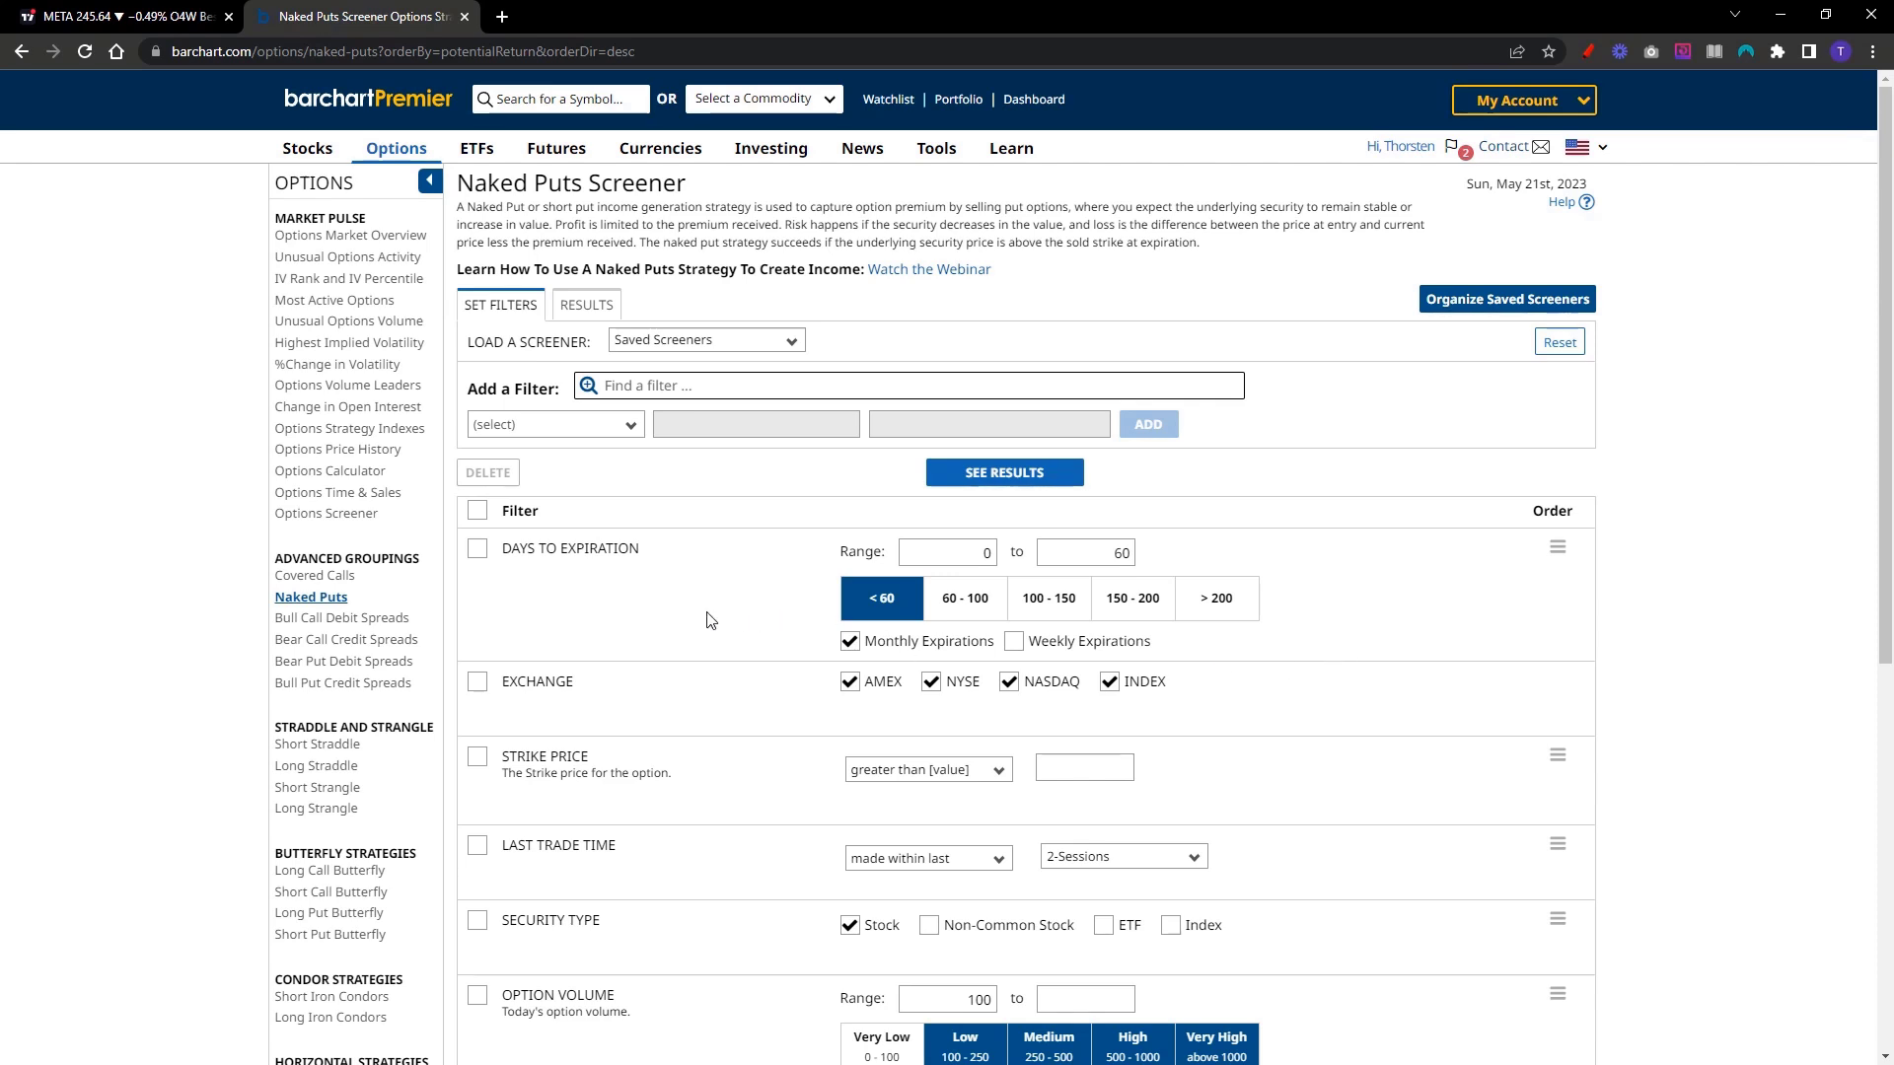
scroll(1231, 577, down, 1)
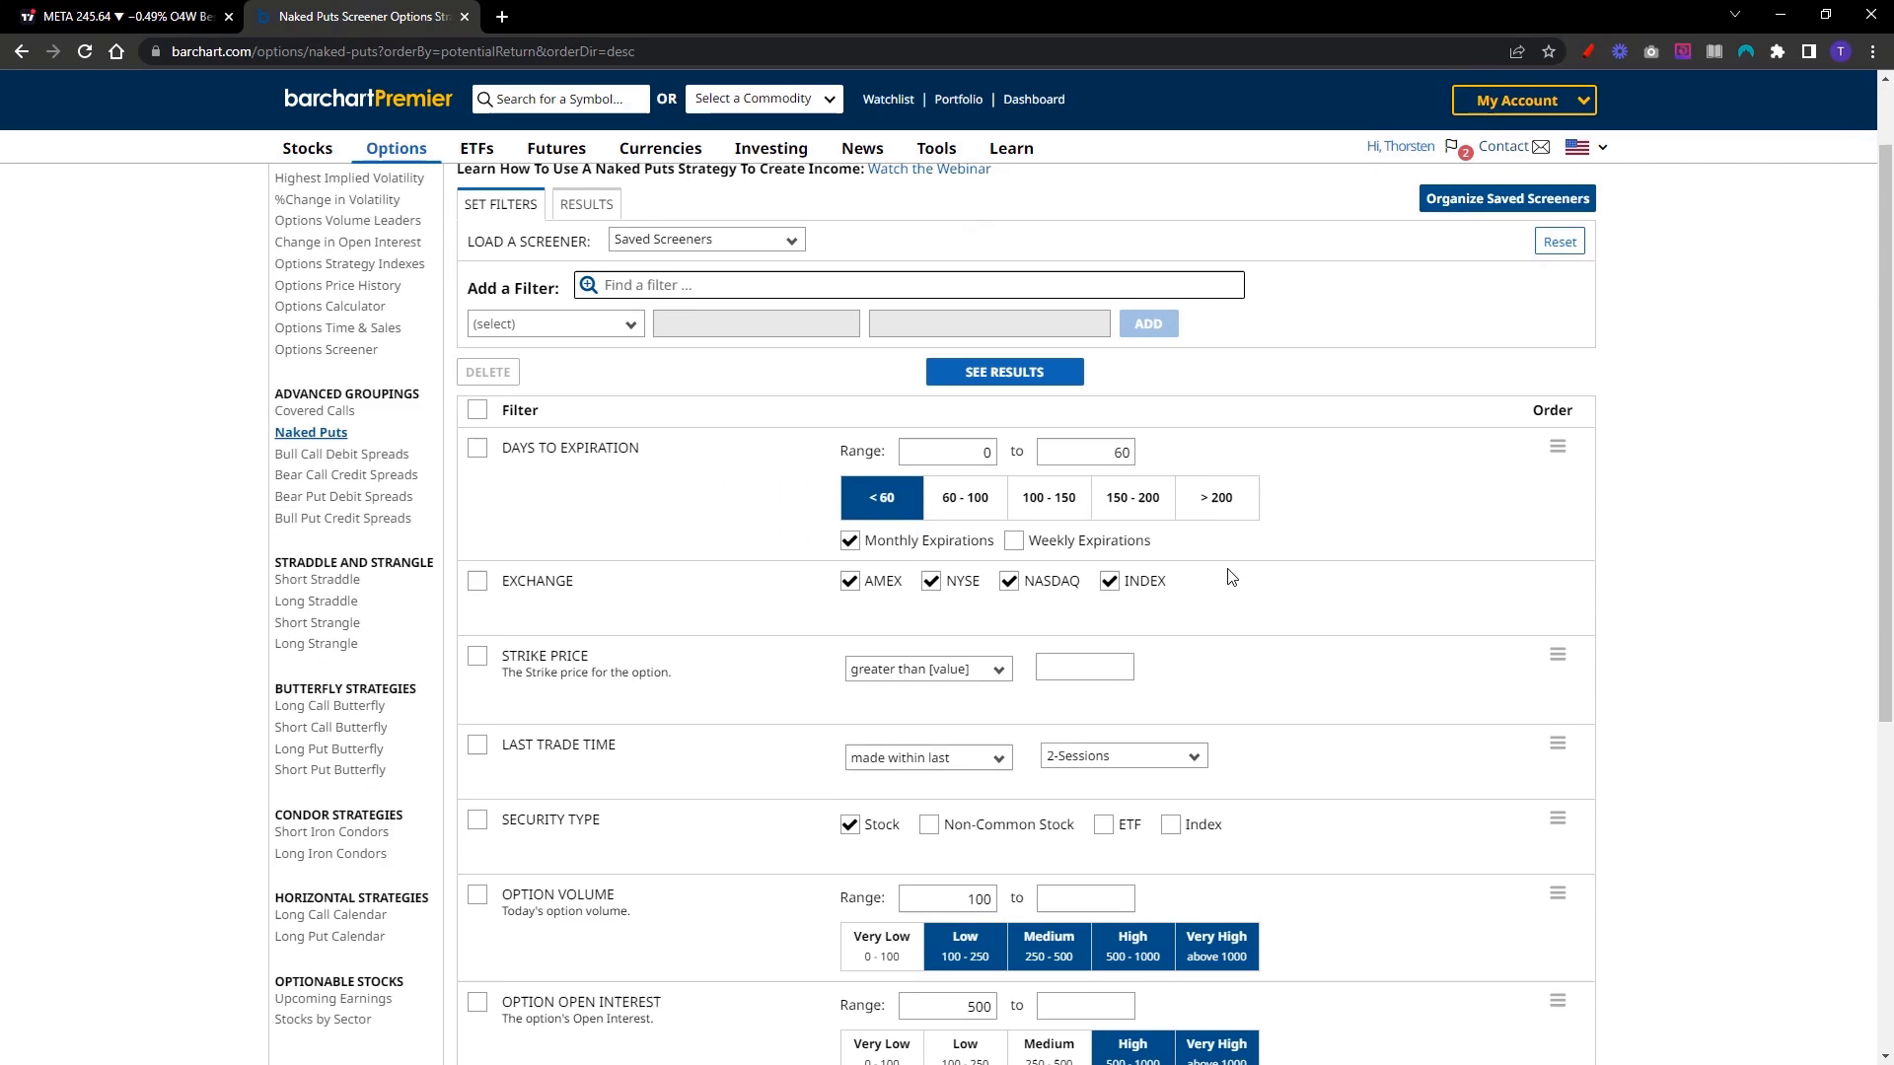
scroll(1231, 577, down, 1)
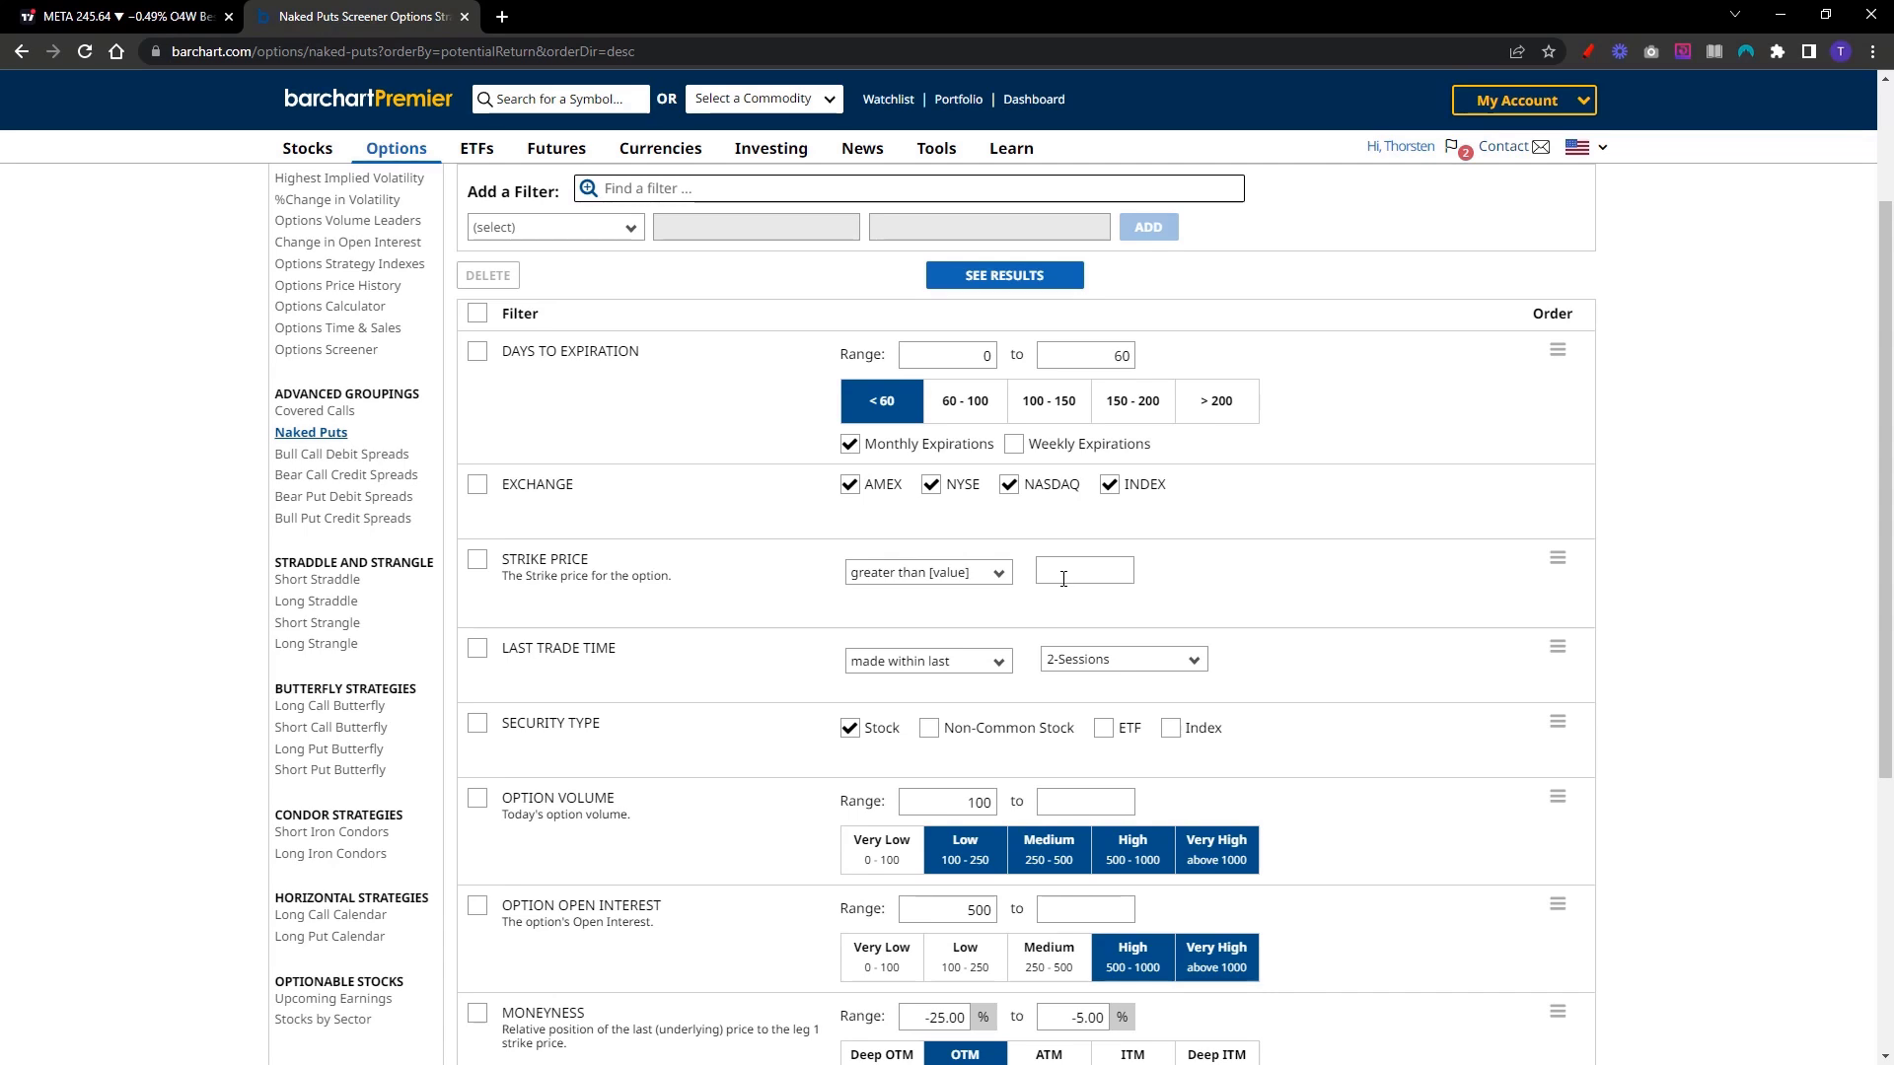
scroll(1064, 579, down, 1)
scroll(858, 694, down, 1)
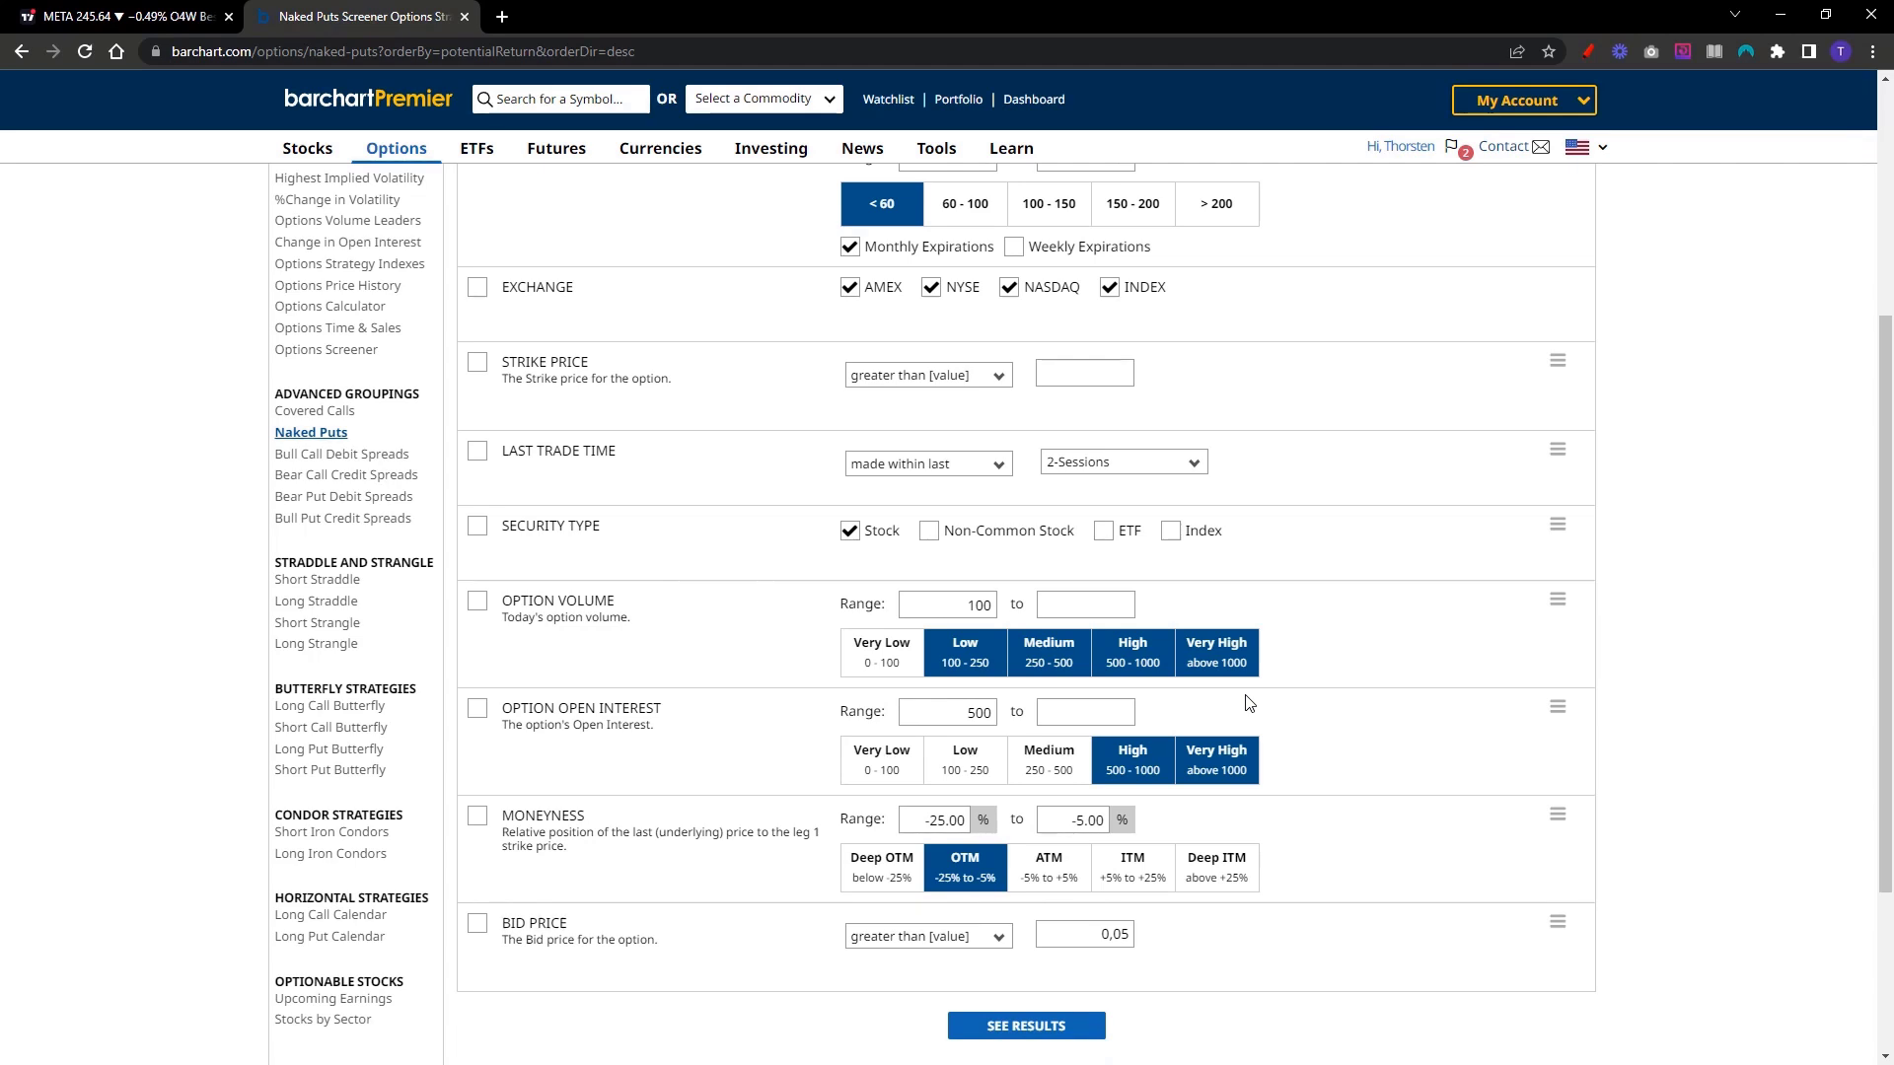
Set the Days to Expiration filter to a range of 30 to 90 and include weekly expirations
scroll(1246, 699, up, 3)
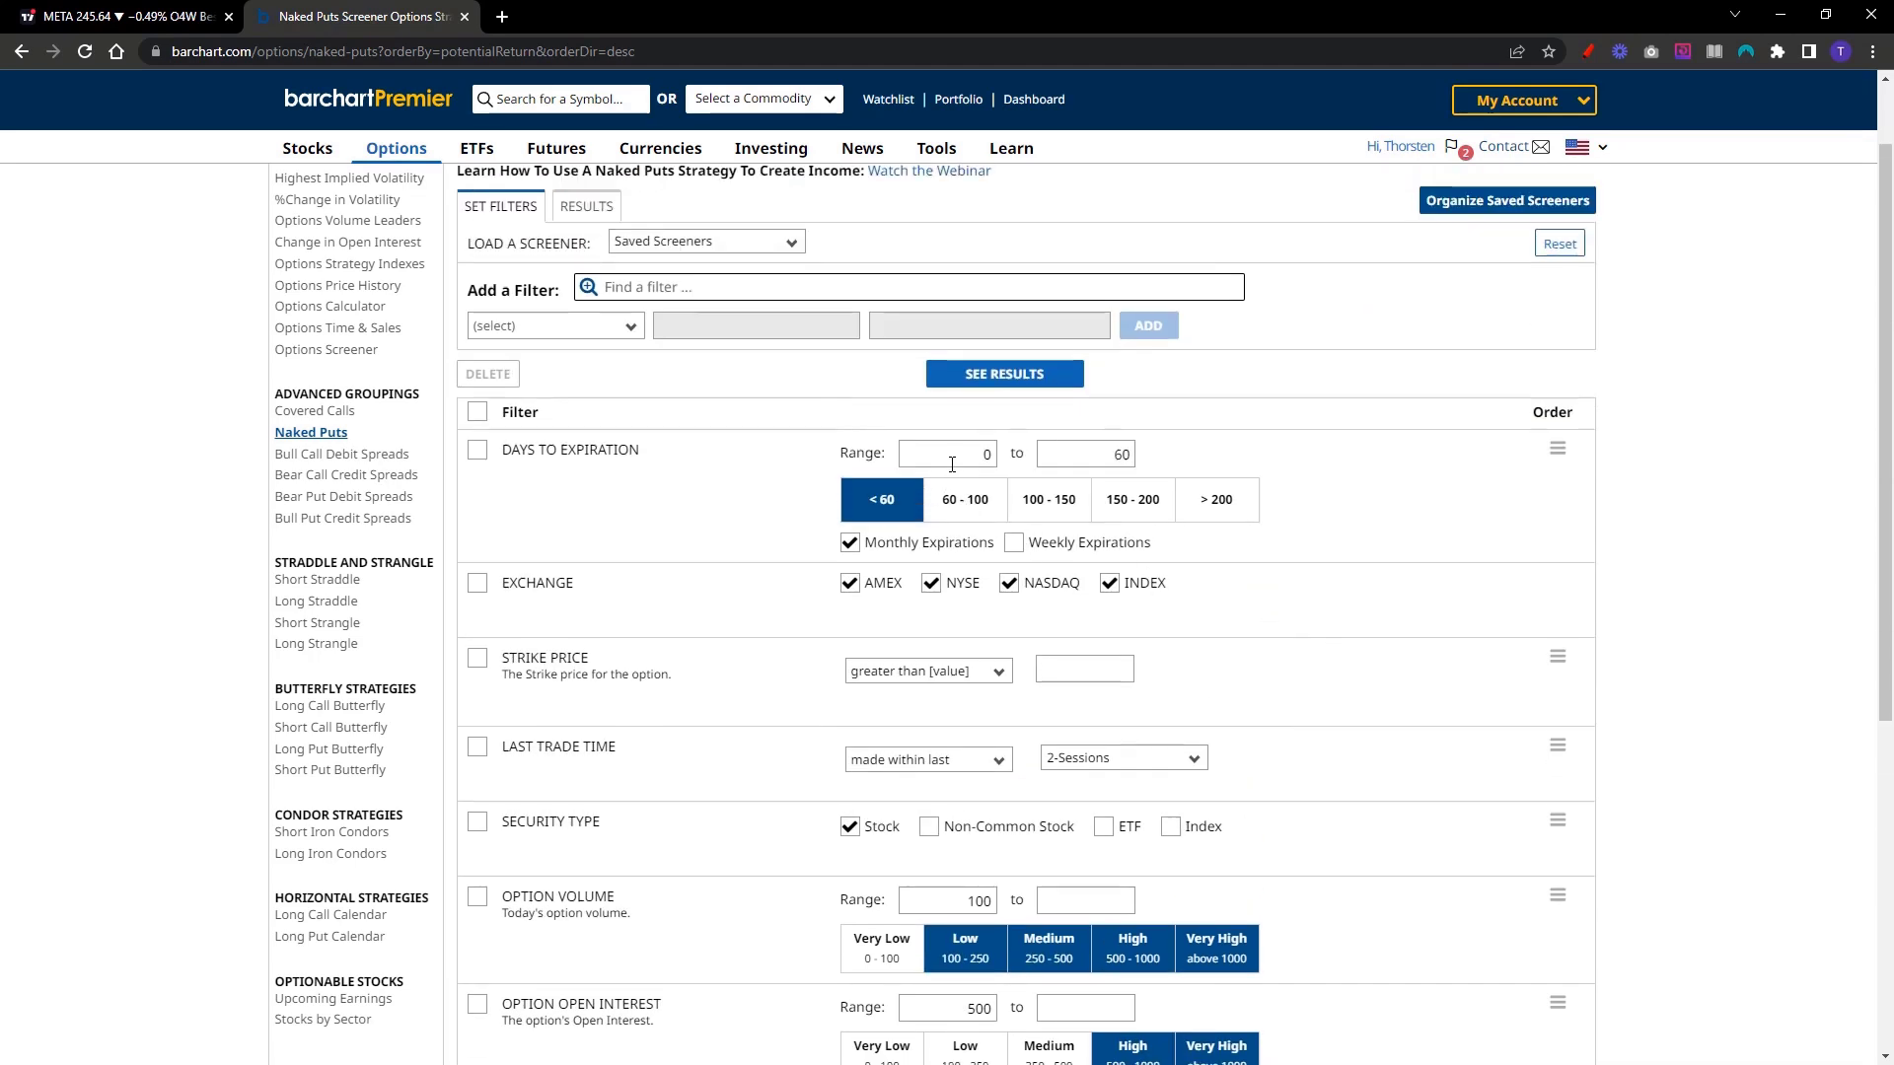
click(902, 498)
click(977, 460)
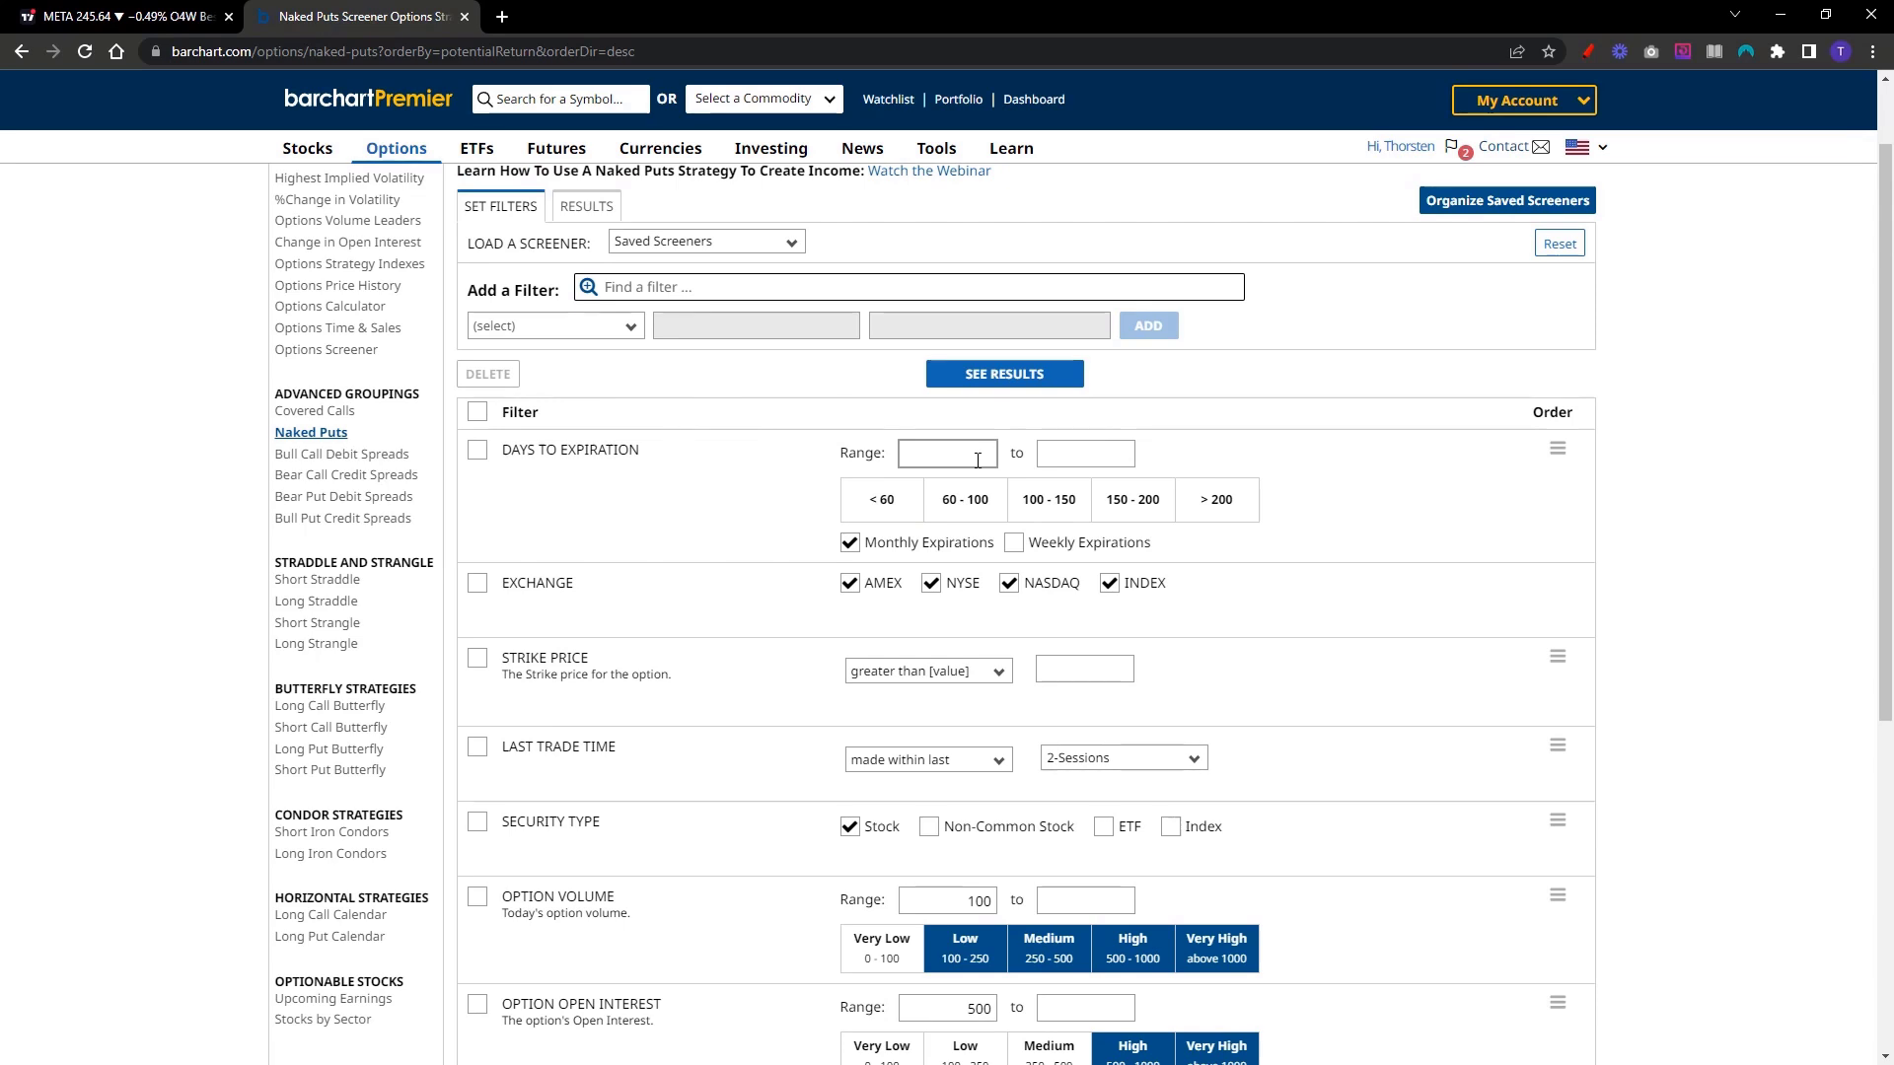
text(30)
key(Tab)
text(90)
key(Tab)
click(1013, 545)
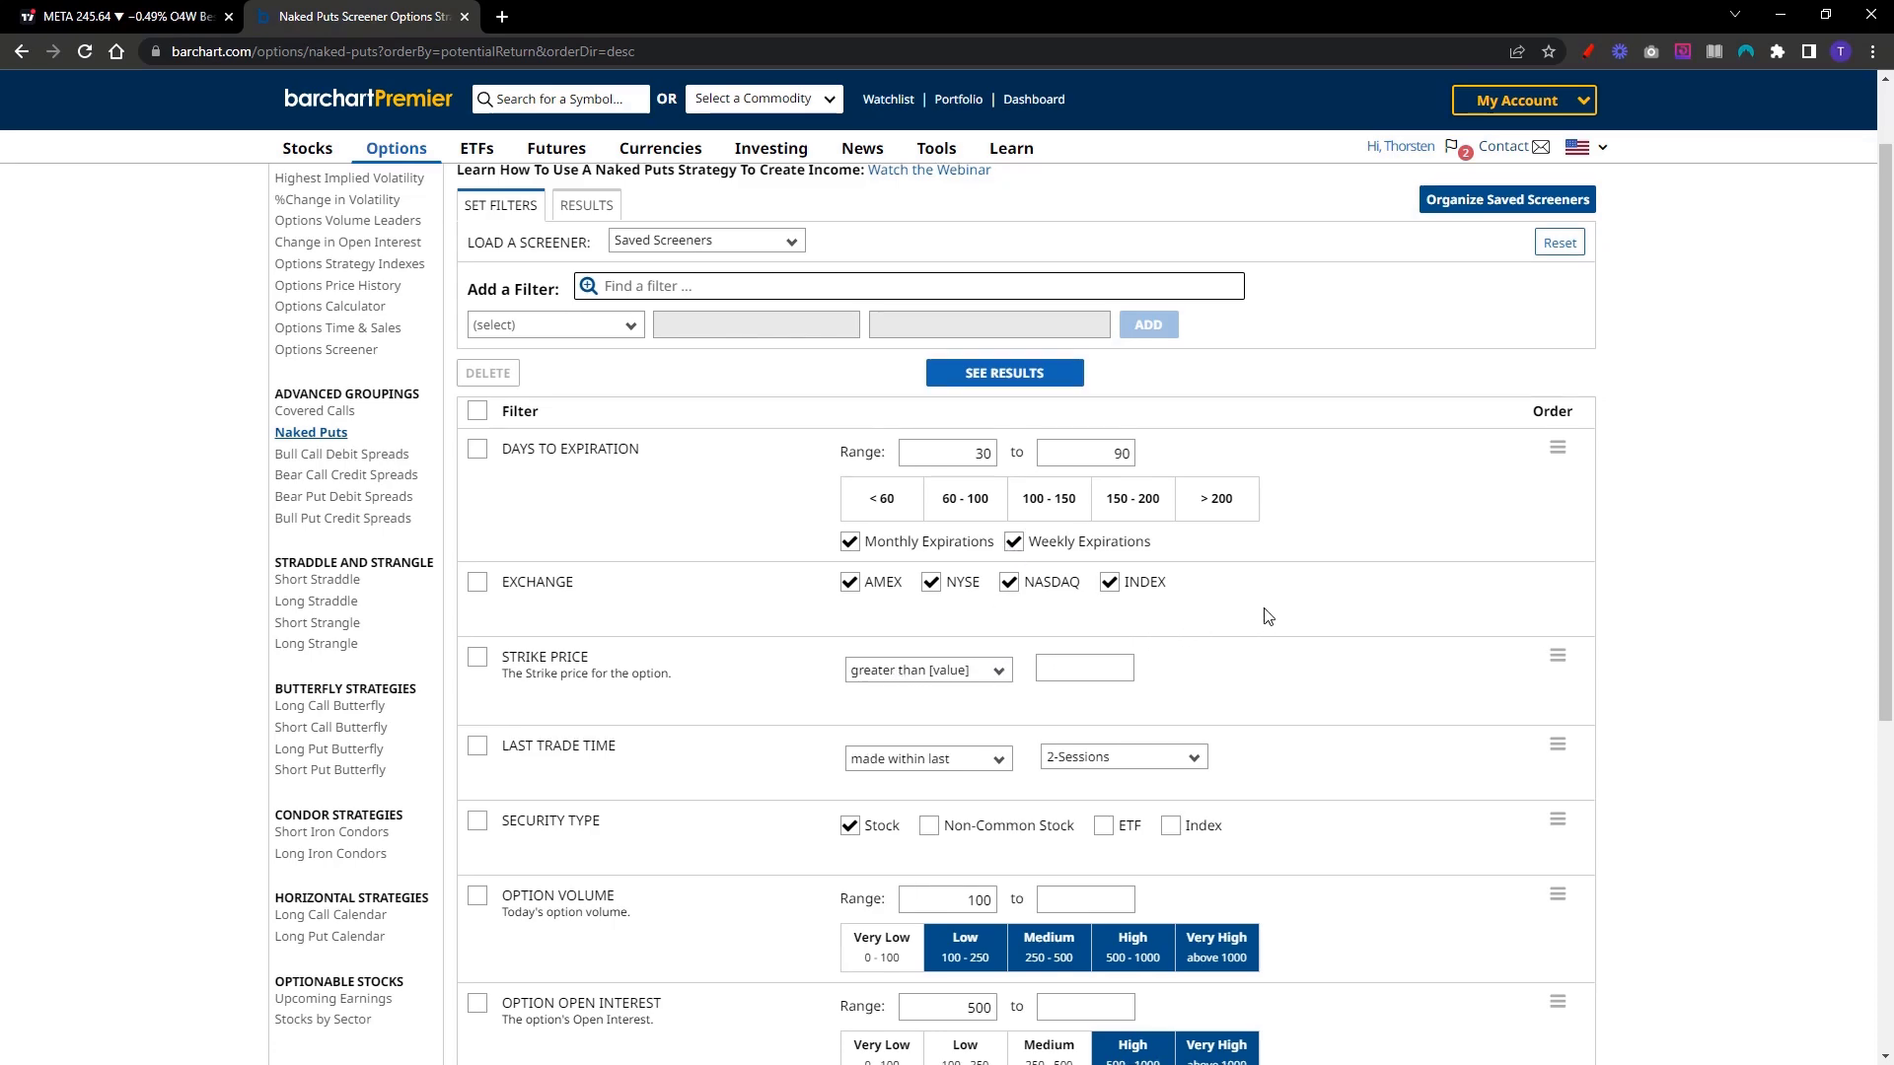
Sketch a rising price curve on two axes with a lower horizontal level beside the Moneyness filter, and close the annotation tool
scroll(1268, 617, down, 2)
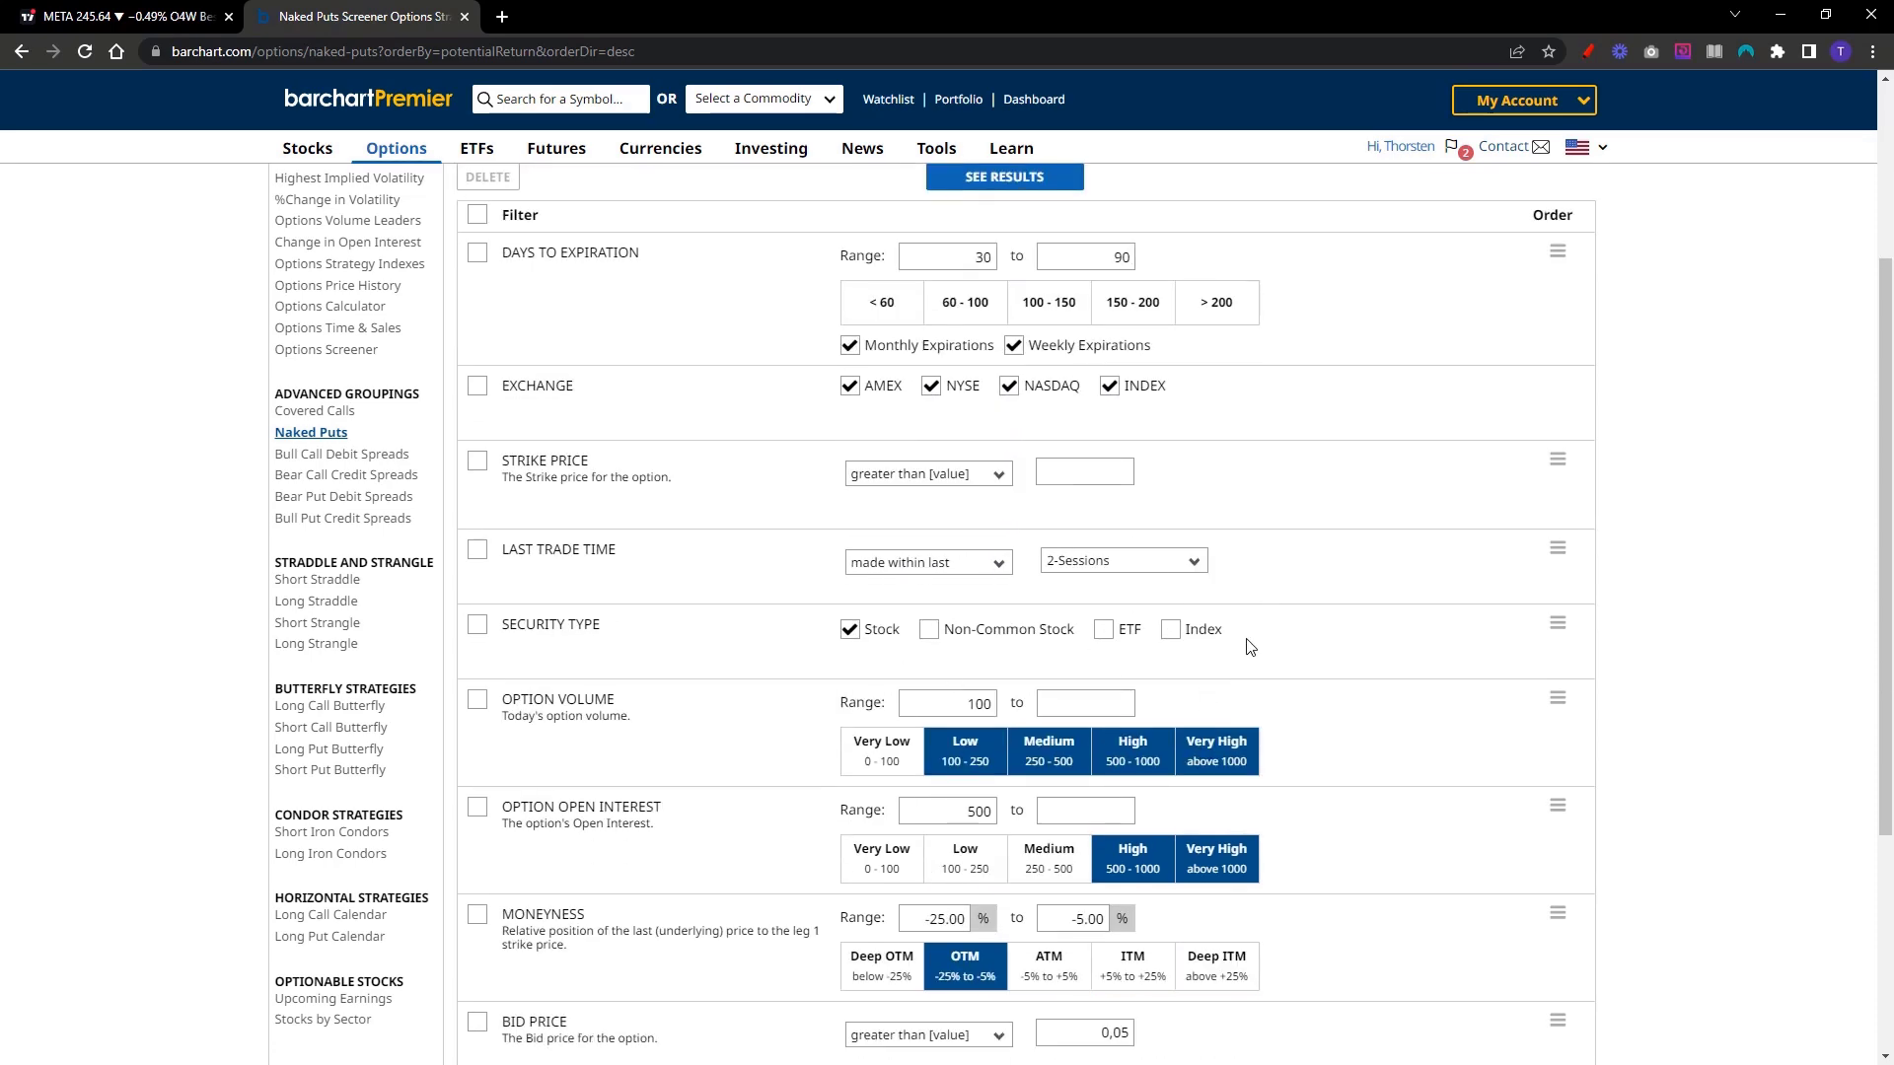
scroll(1251, 646, down, 2)
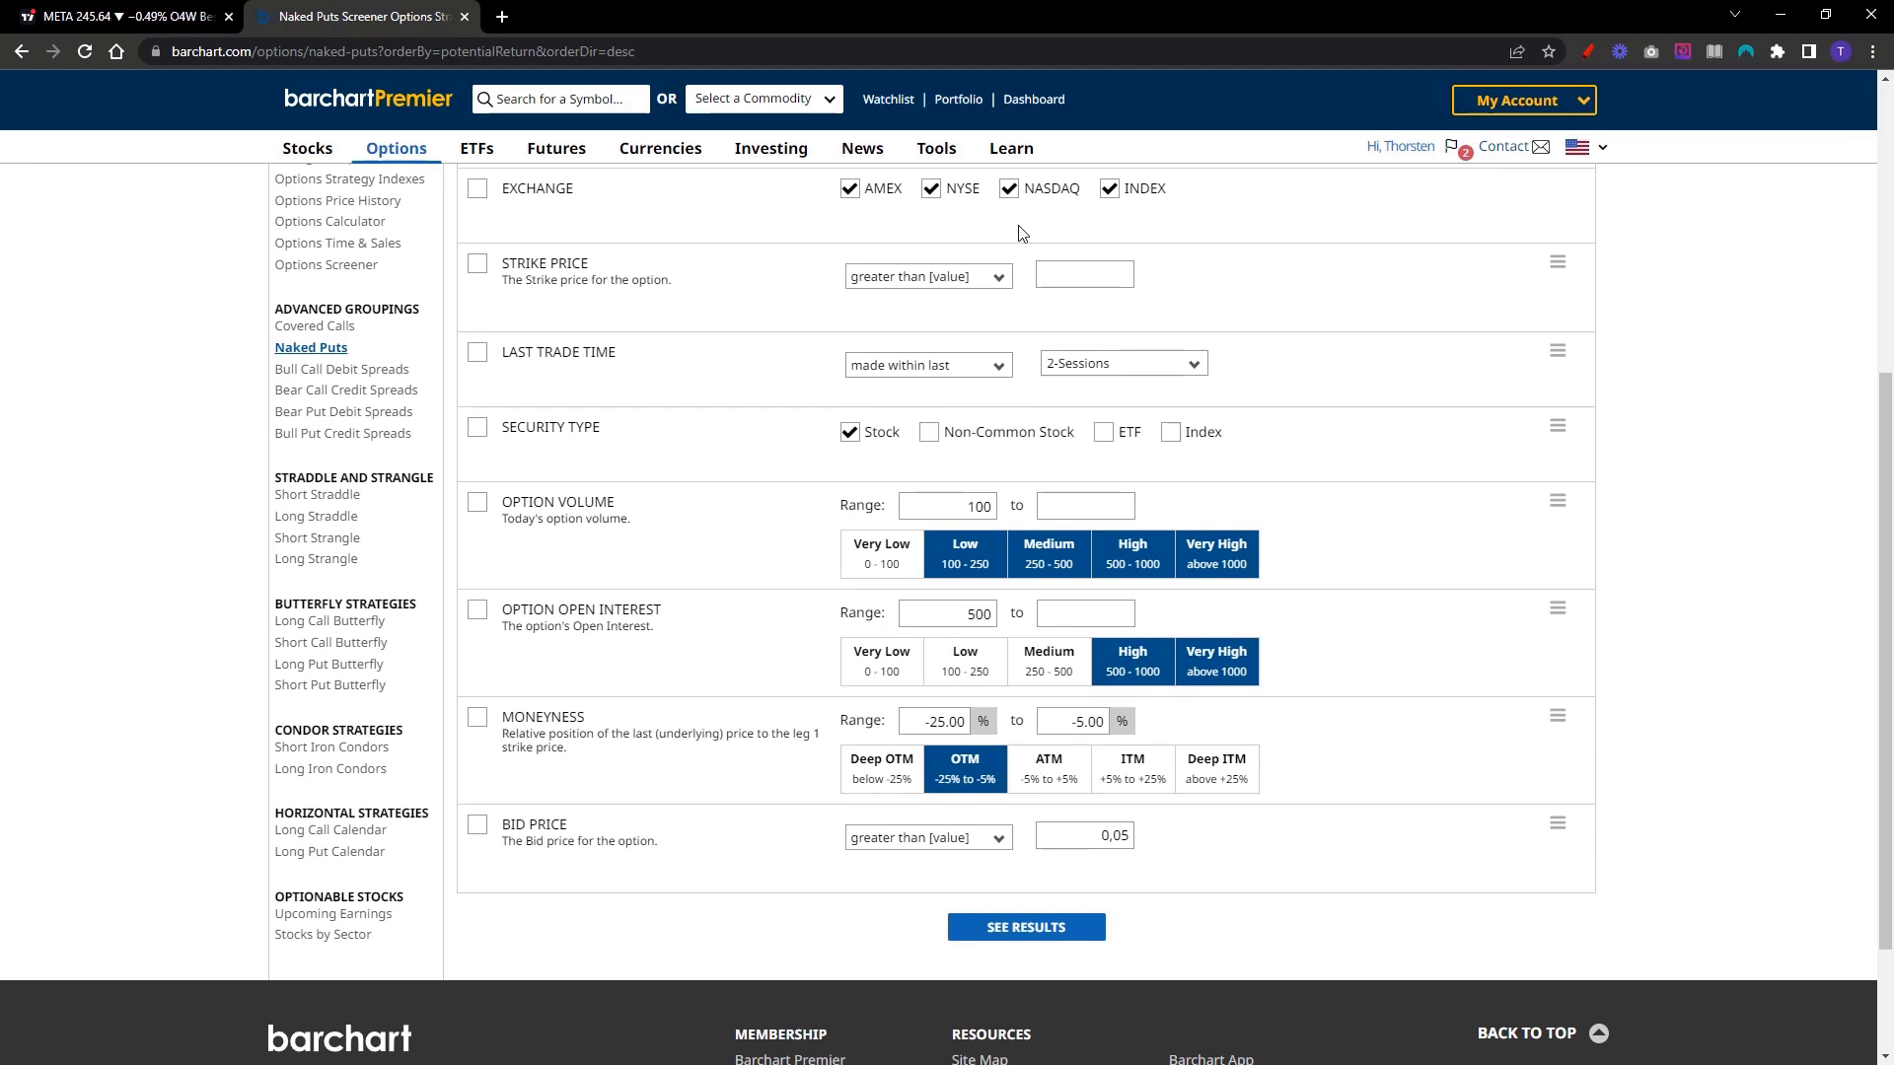
click(1587, 51)
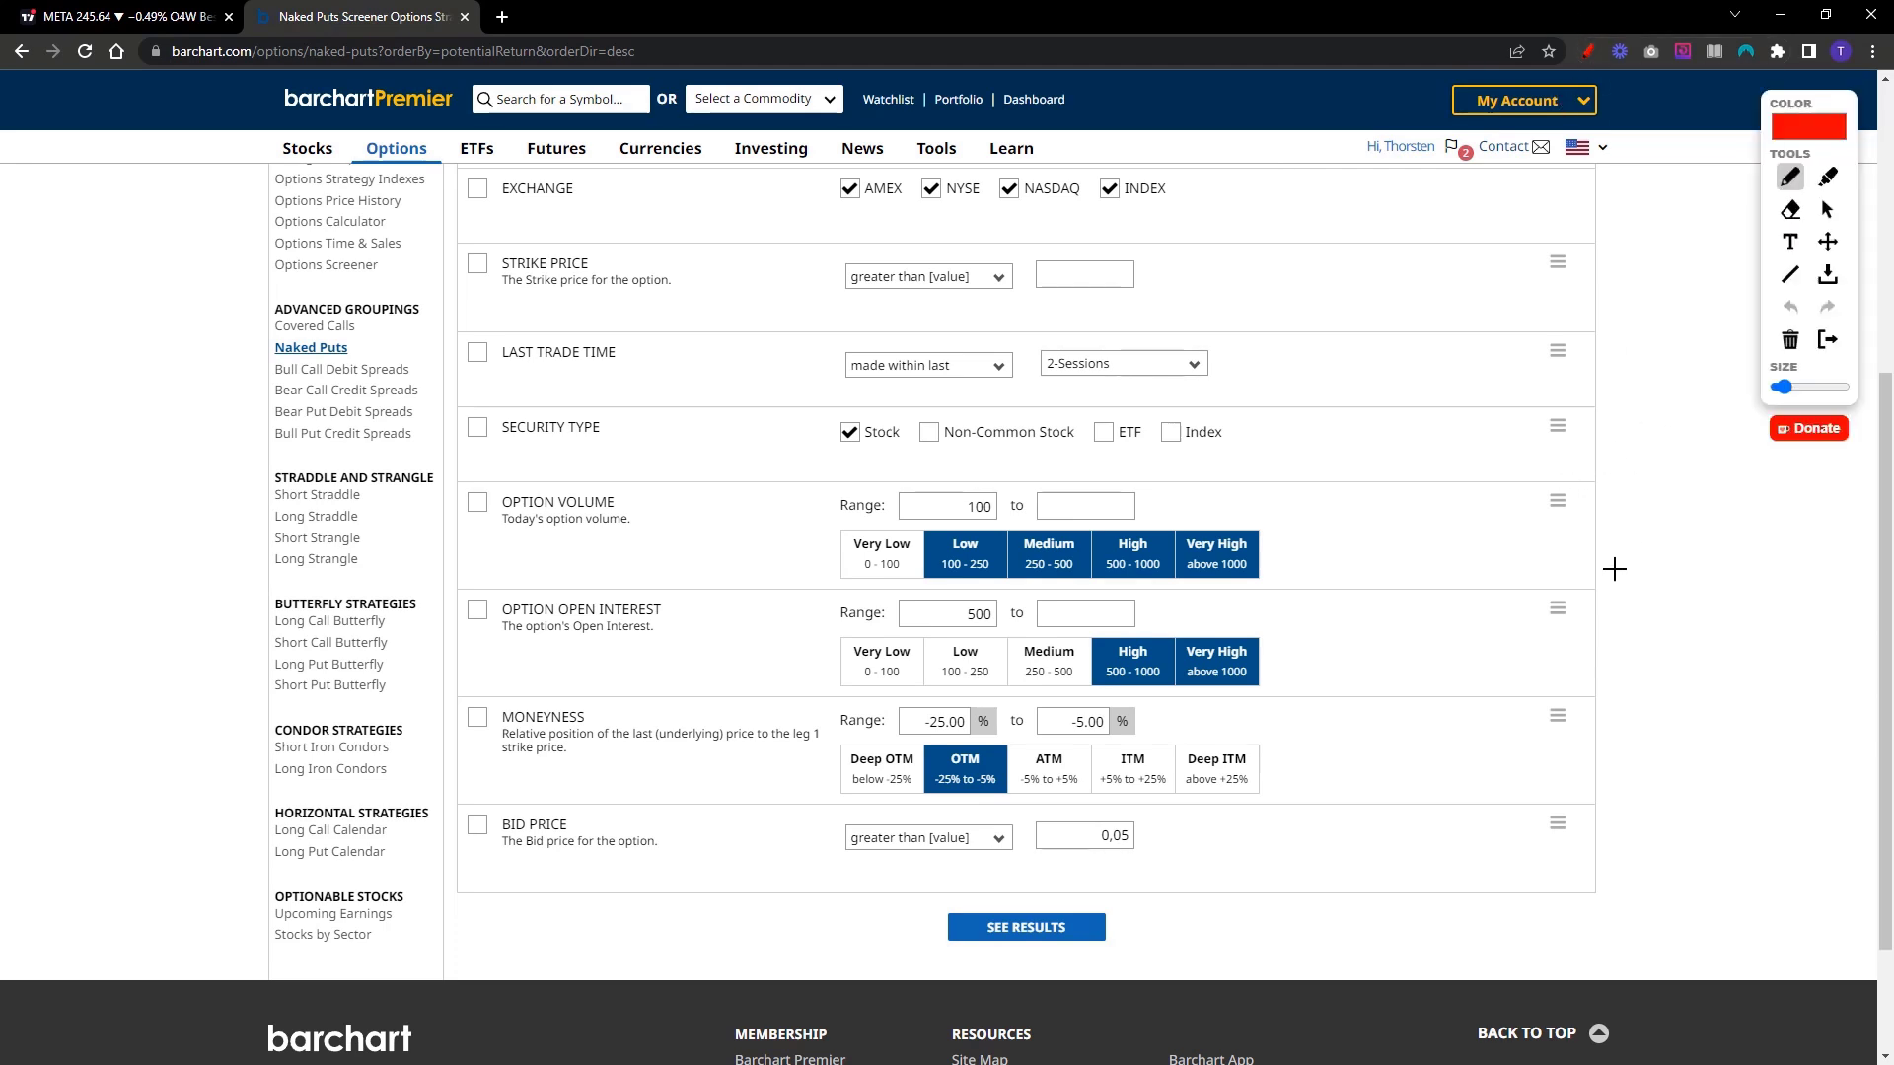
mouse_move(1622, 540)
mouse_down()
mouse_move(1679, 757)
mouse_move(1801, 761)
mouse_up()
mouse_move(1637, 714)
mouse_down()
mouse_move(1773, 597)
mouse_move(1858, 594)
mouse_move(1864, 614)
mouse_up()
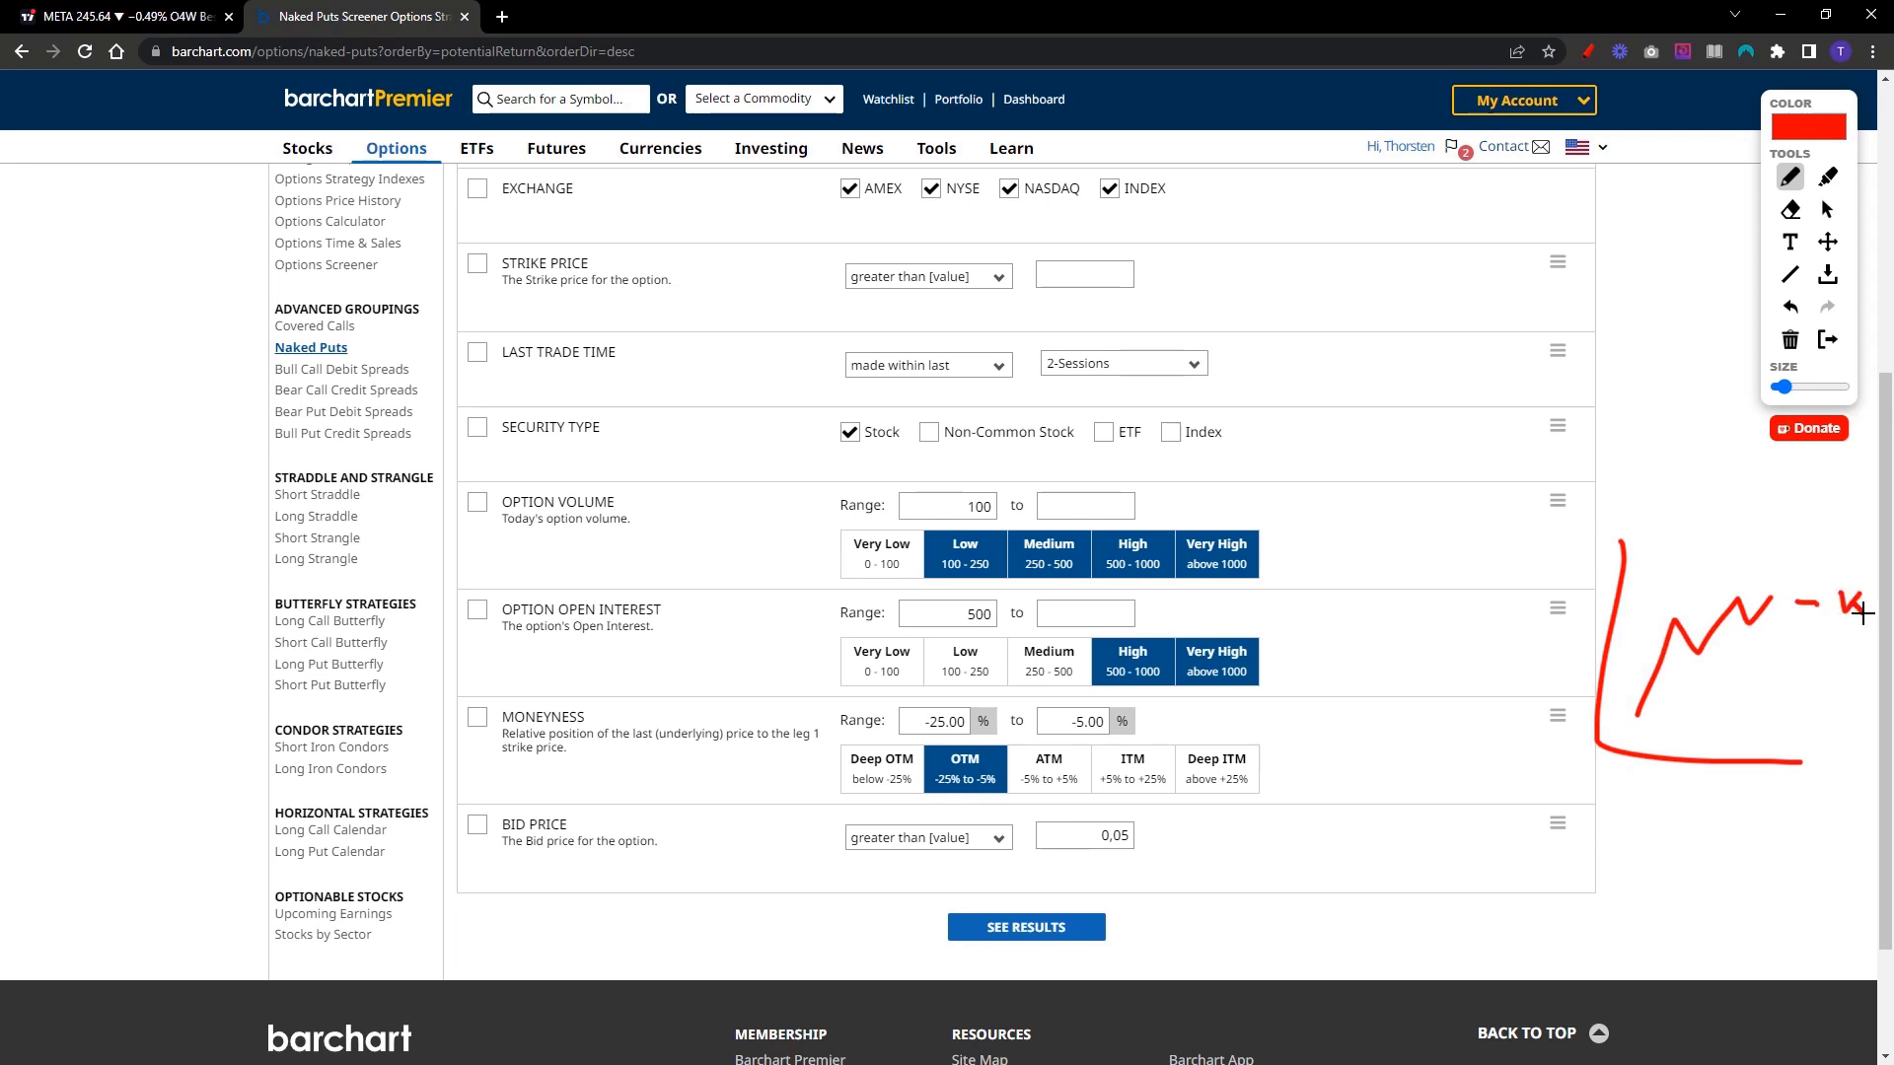
mouse_move(1796, 675)
mouse_down()
mouse_move(1847, 691)
mouse_move(1852, 675)
mouse_up()
mouse_move(1805, 617)
mouse_down()
mouse_move(1802, 663)
mouse_move(1811, 649)
mouse_up()
drag(1810, 651, 1805, 665)
click(1829, 343)
Set the upper limit of the Moneyness range to -10%
click(981, 769)
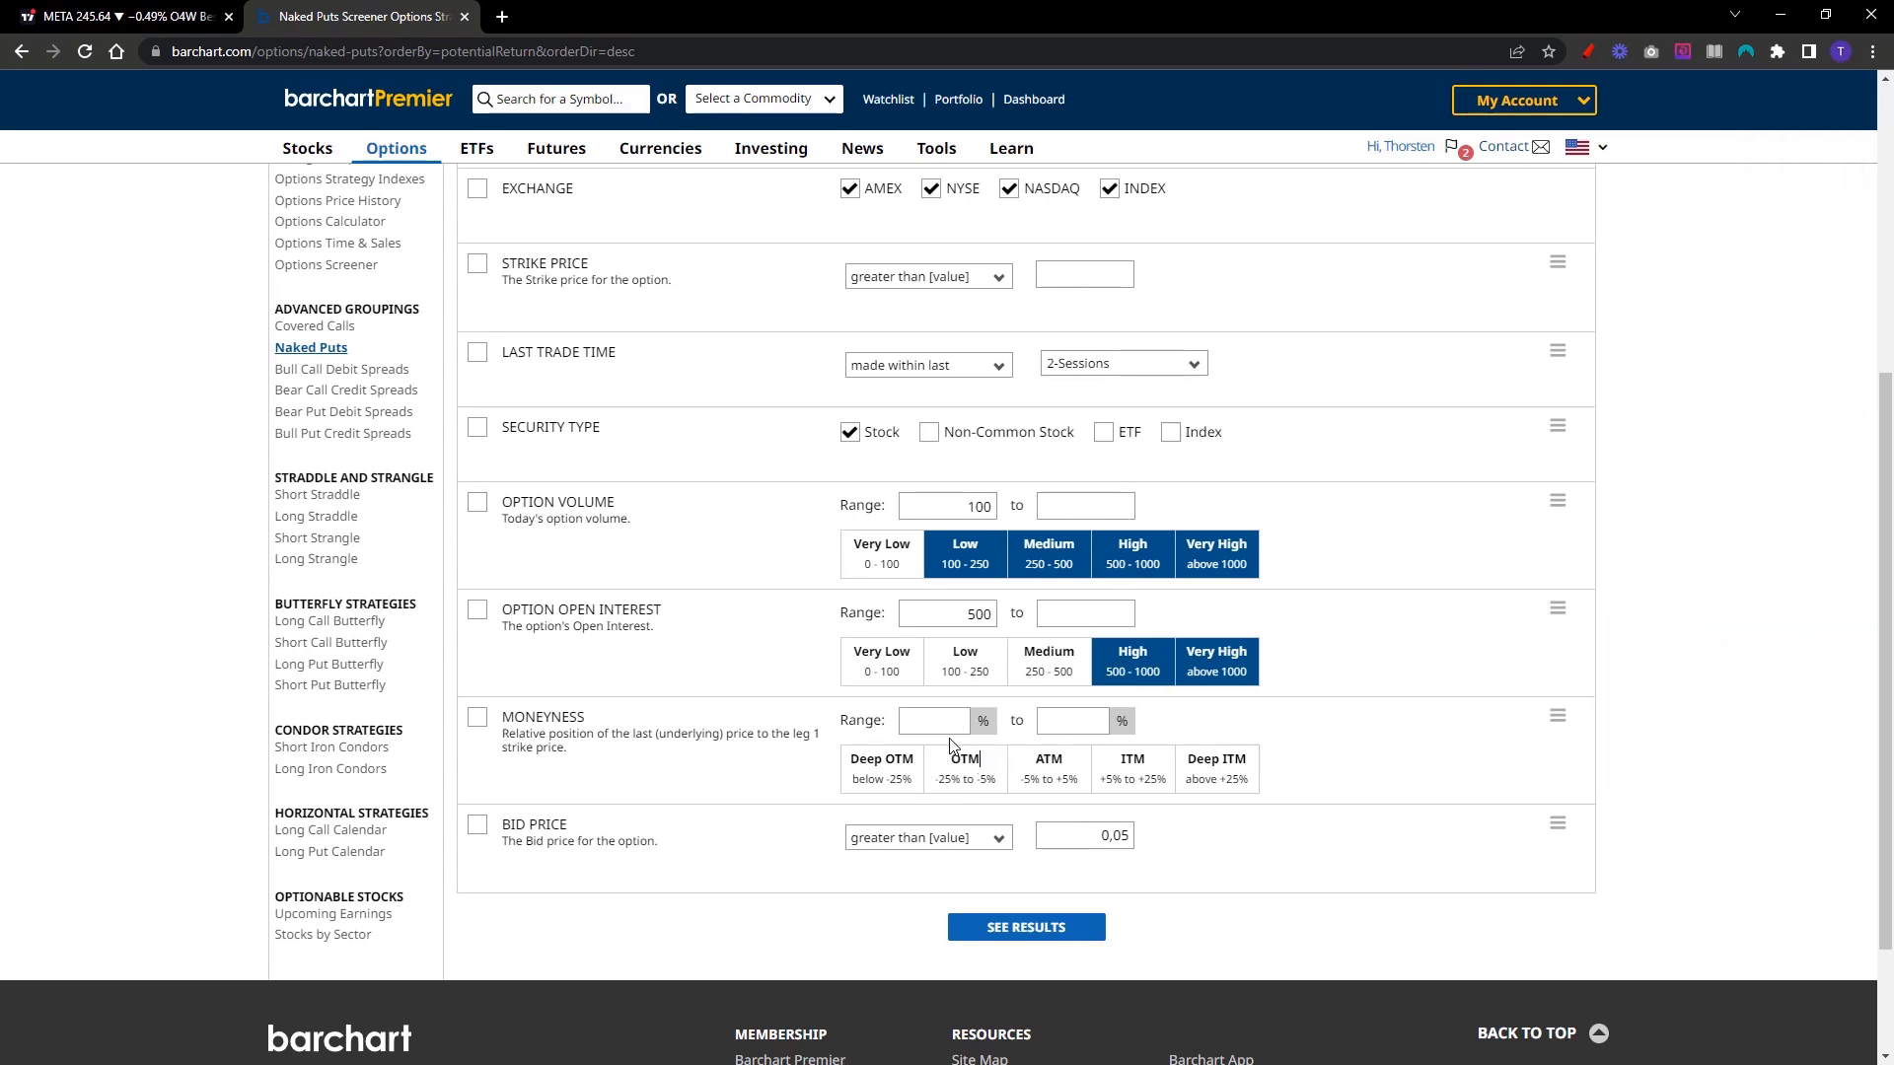
click(961, 768)
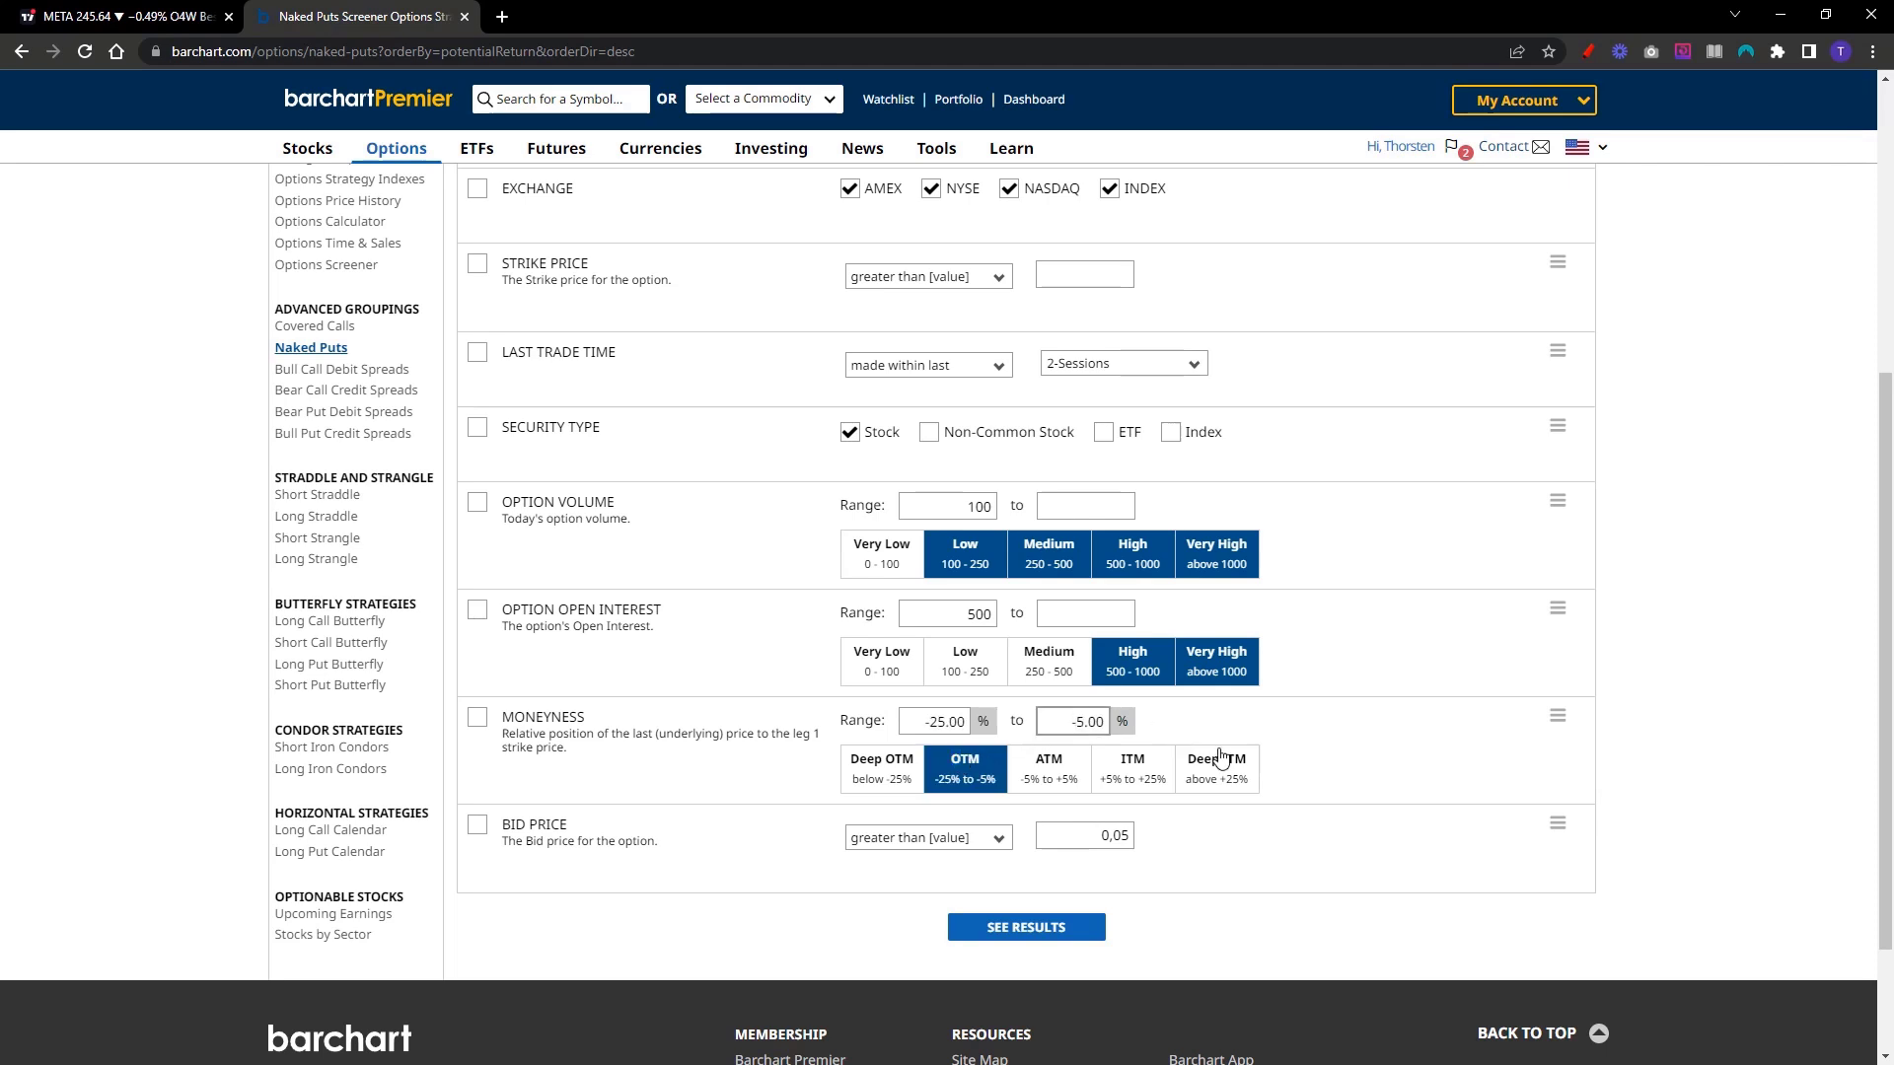
key(shift+Home)
key(BackSpace)
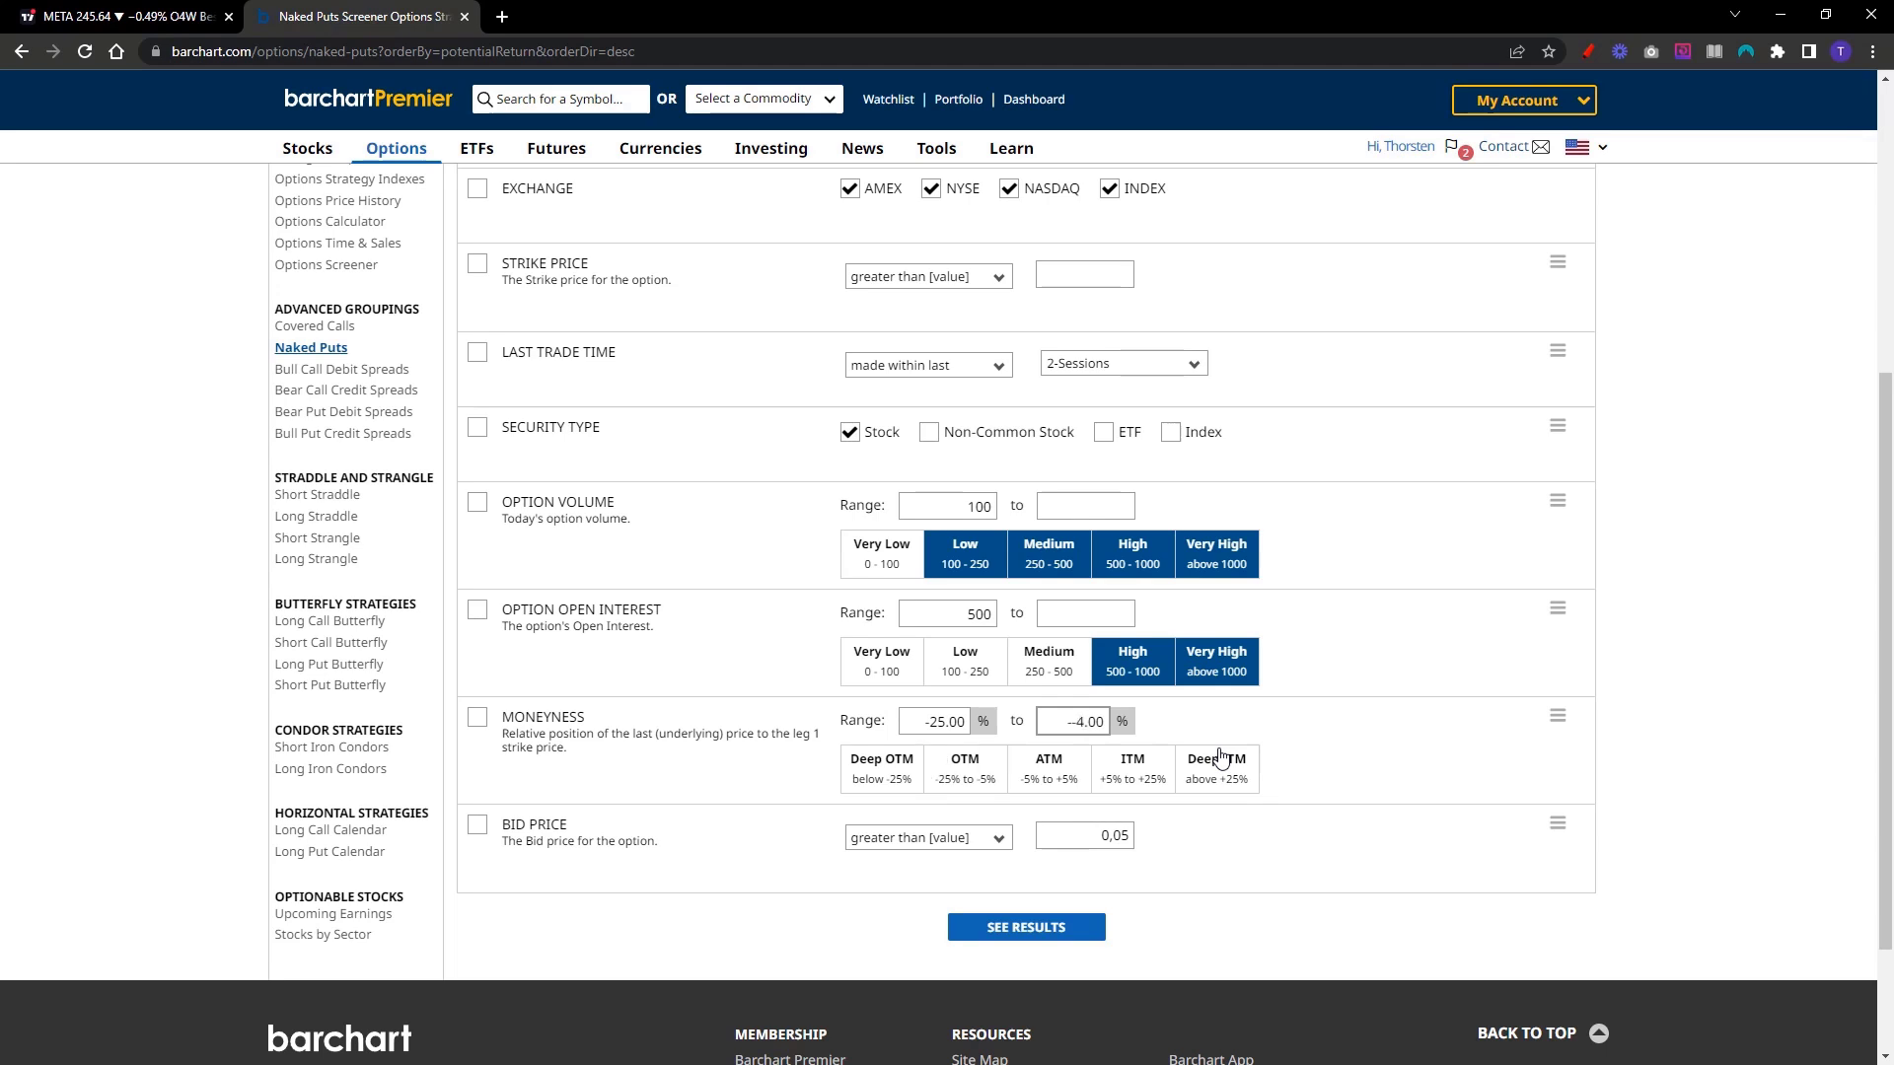
key(BackSpace)
key(BackSpace)
key(BackSpace)
text(10)
Run the screener with the changed expiration and moneyness filters and look through the listed puts
click(1019, 947)
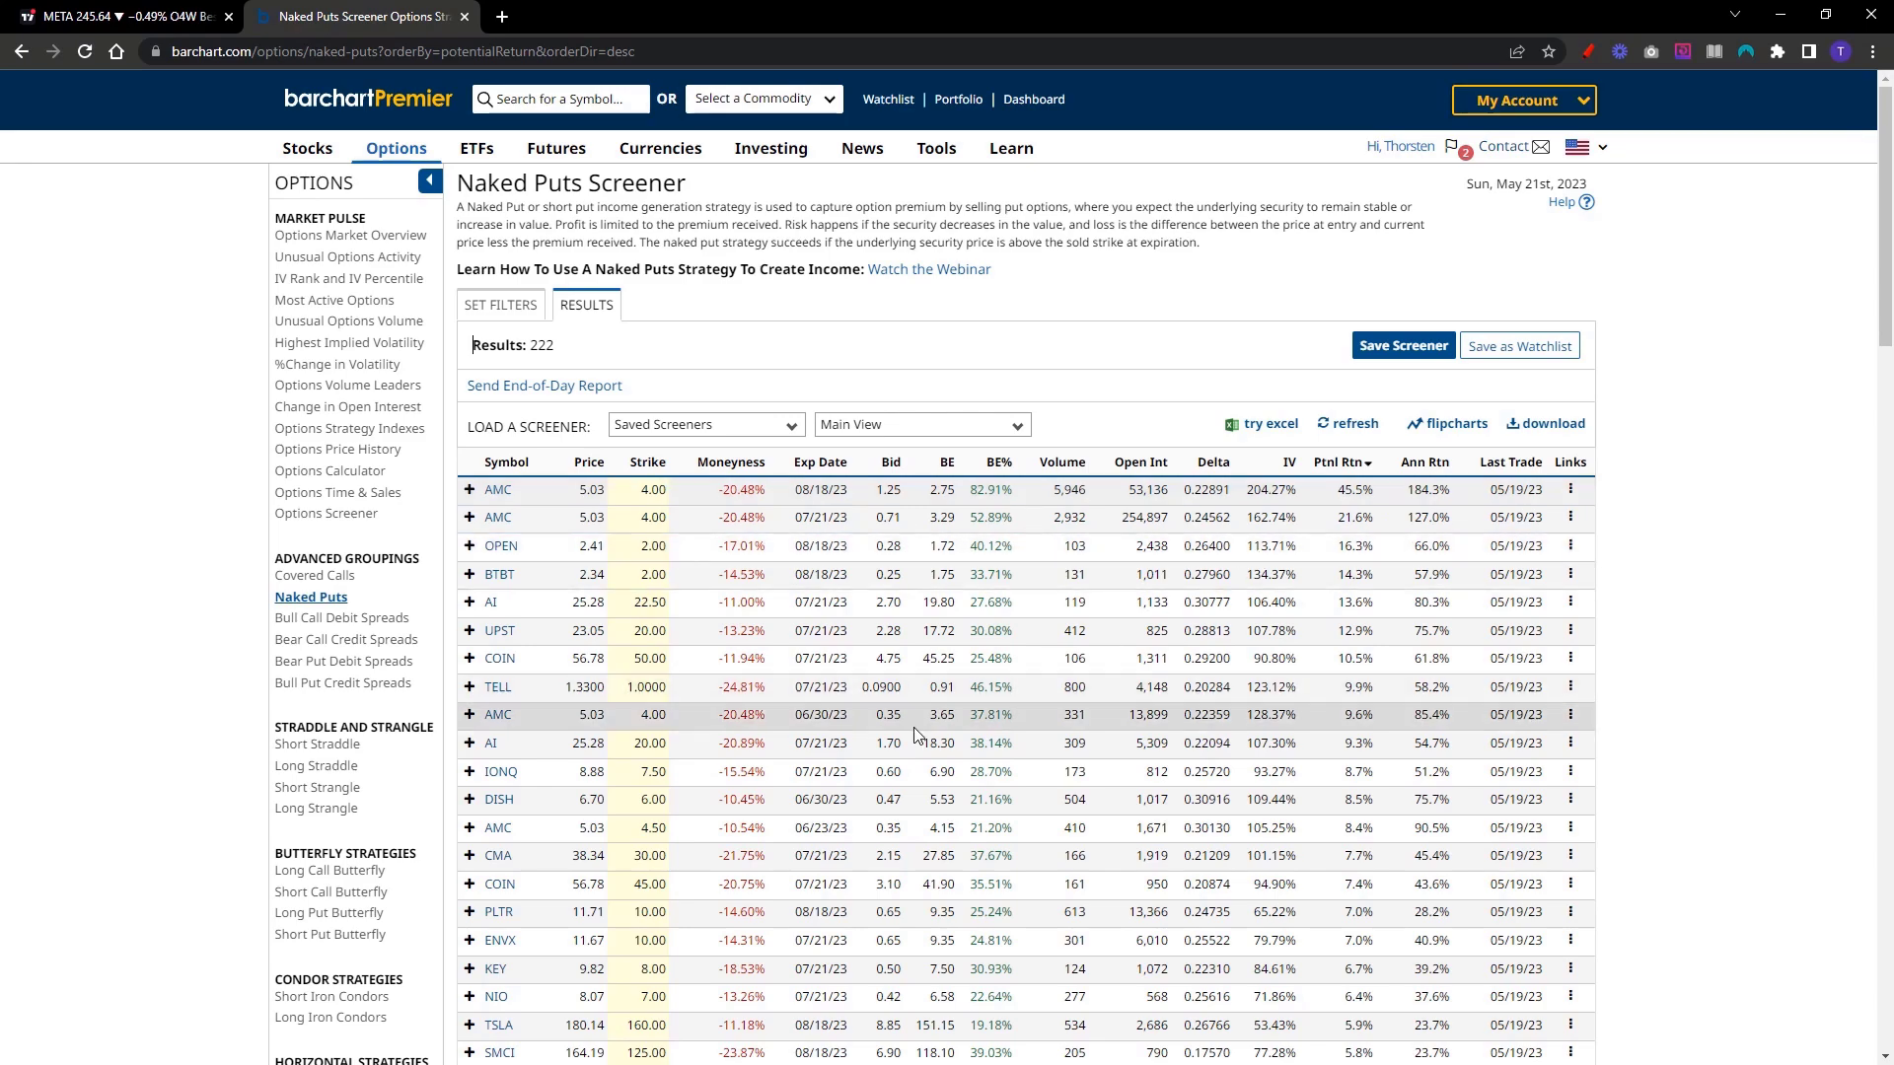
scroll(1115, 704, down, 1)
scroll(1112, 696, down, 2)
scroll(1113, 696, up, 3)
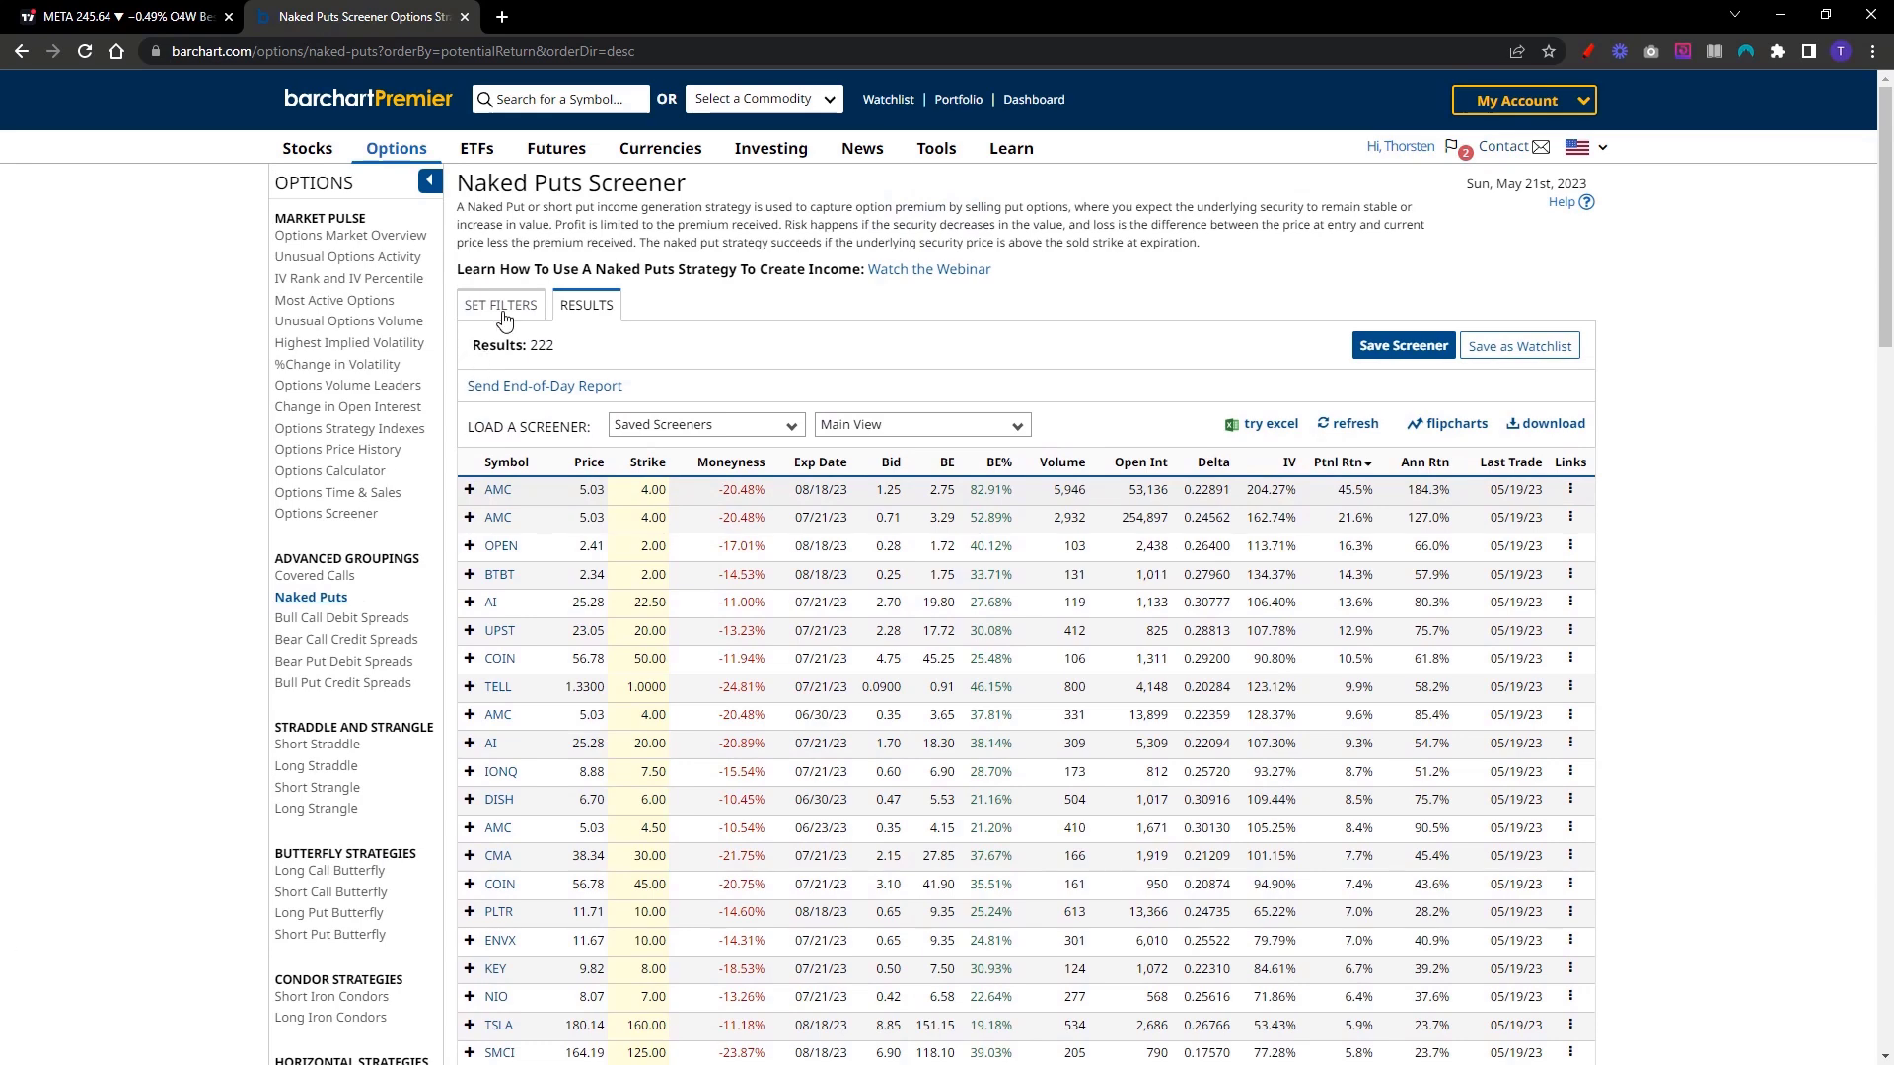
Delete the Strike Price and Last Trade Time filters from the screener
click(500, 312)
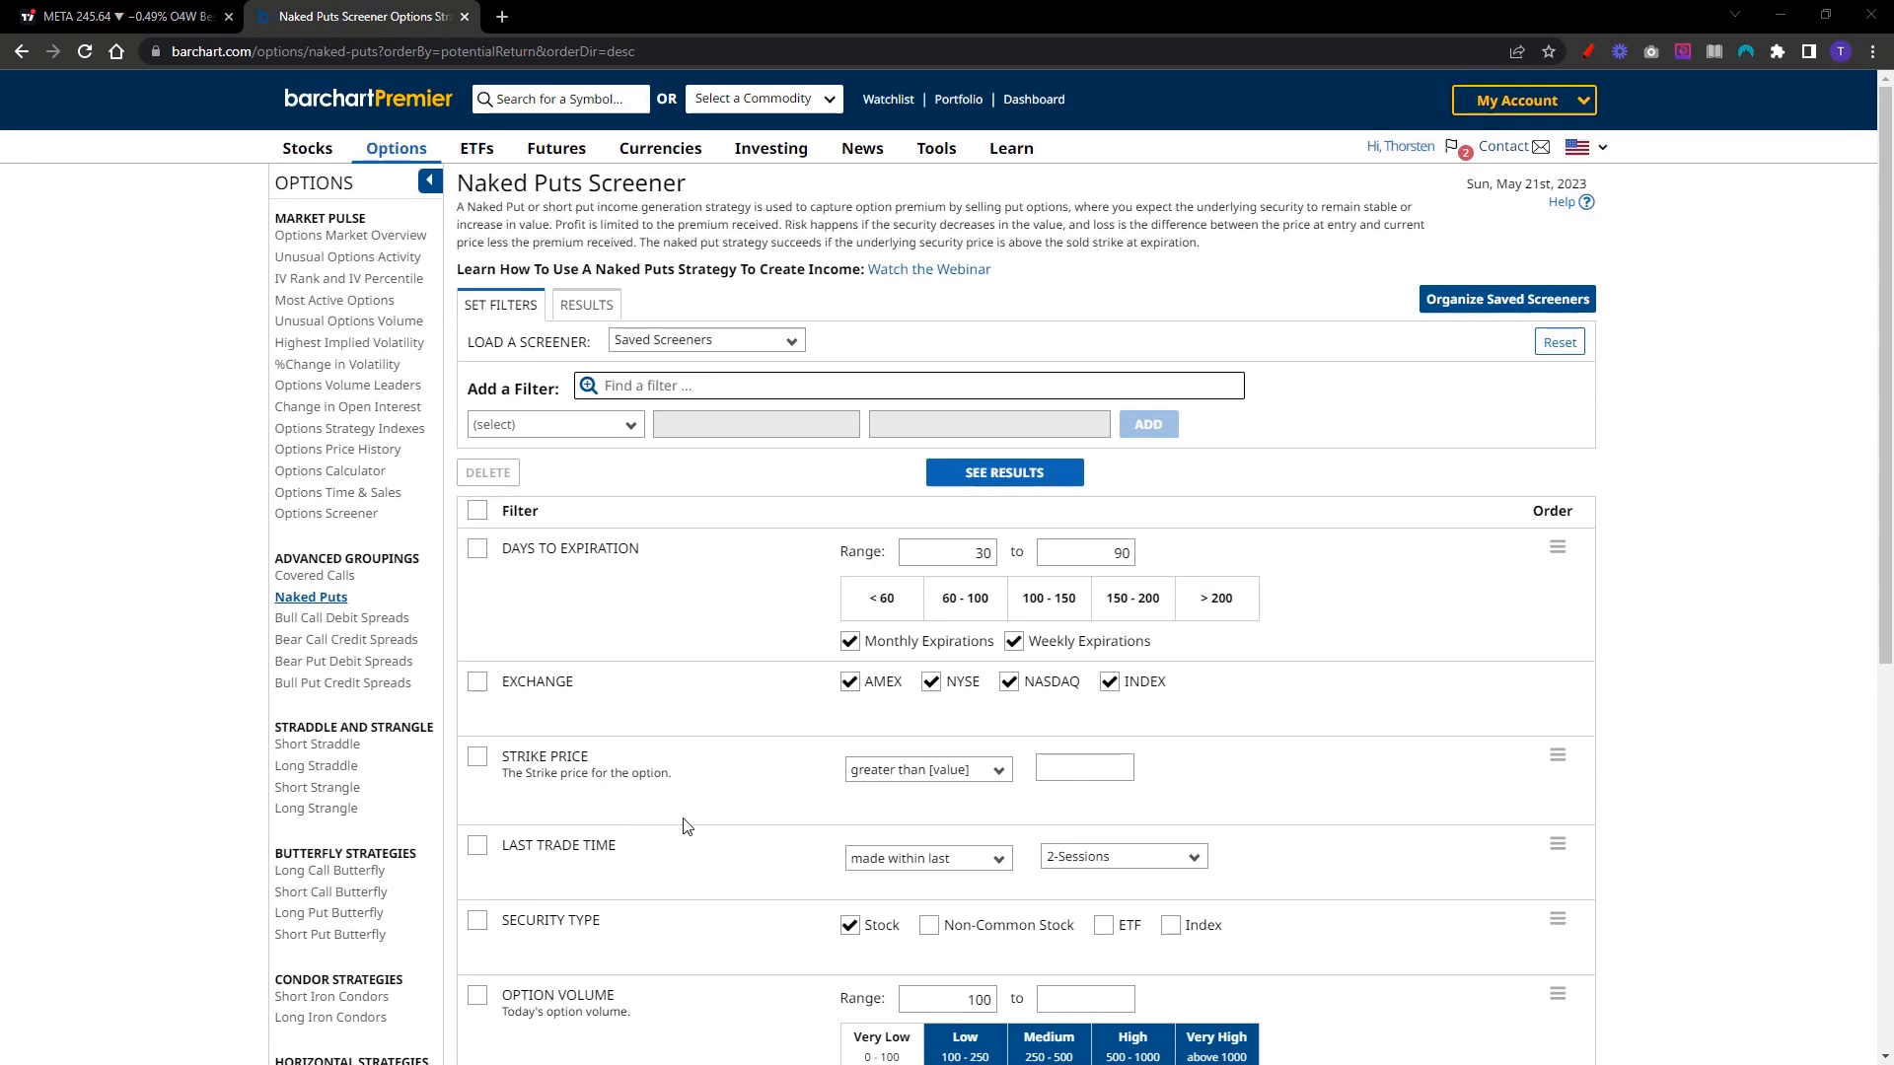
click(479, 762)
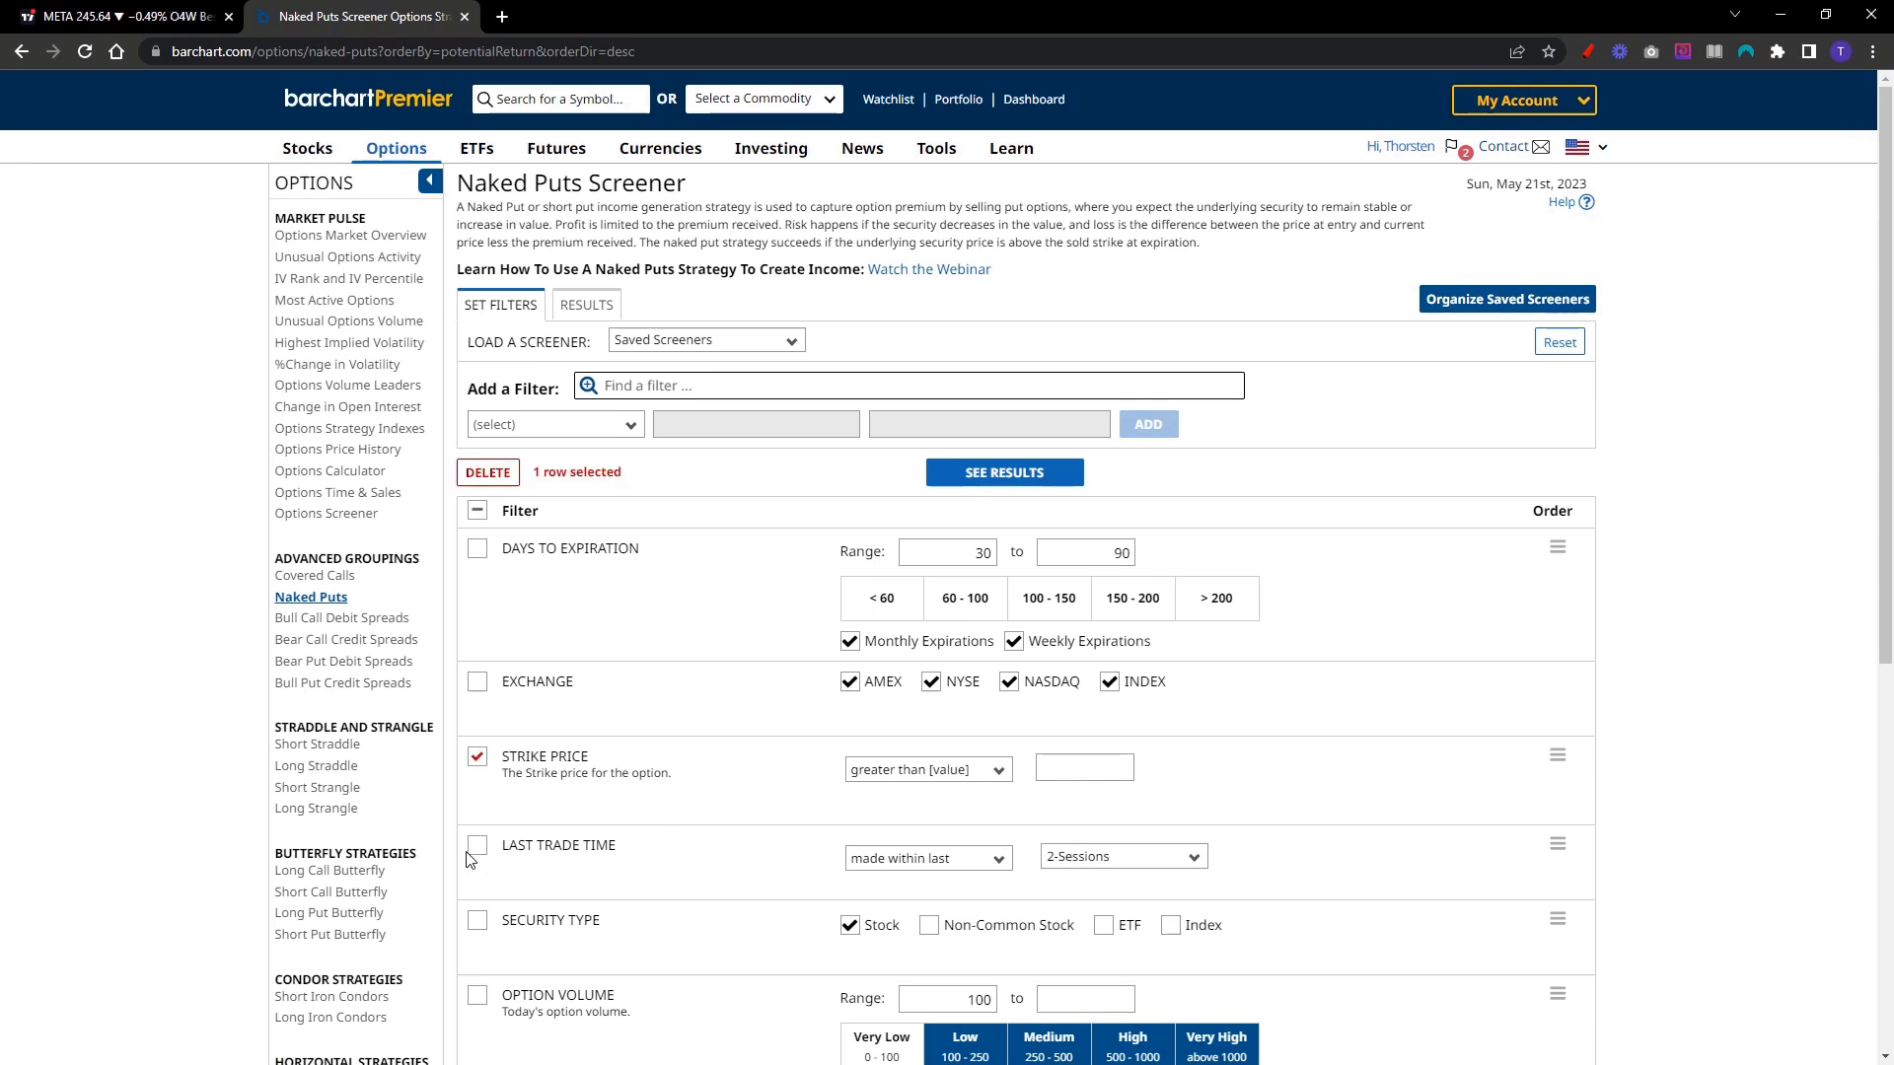
click(477, 846)
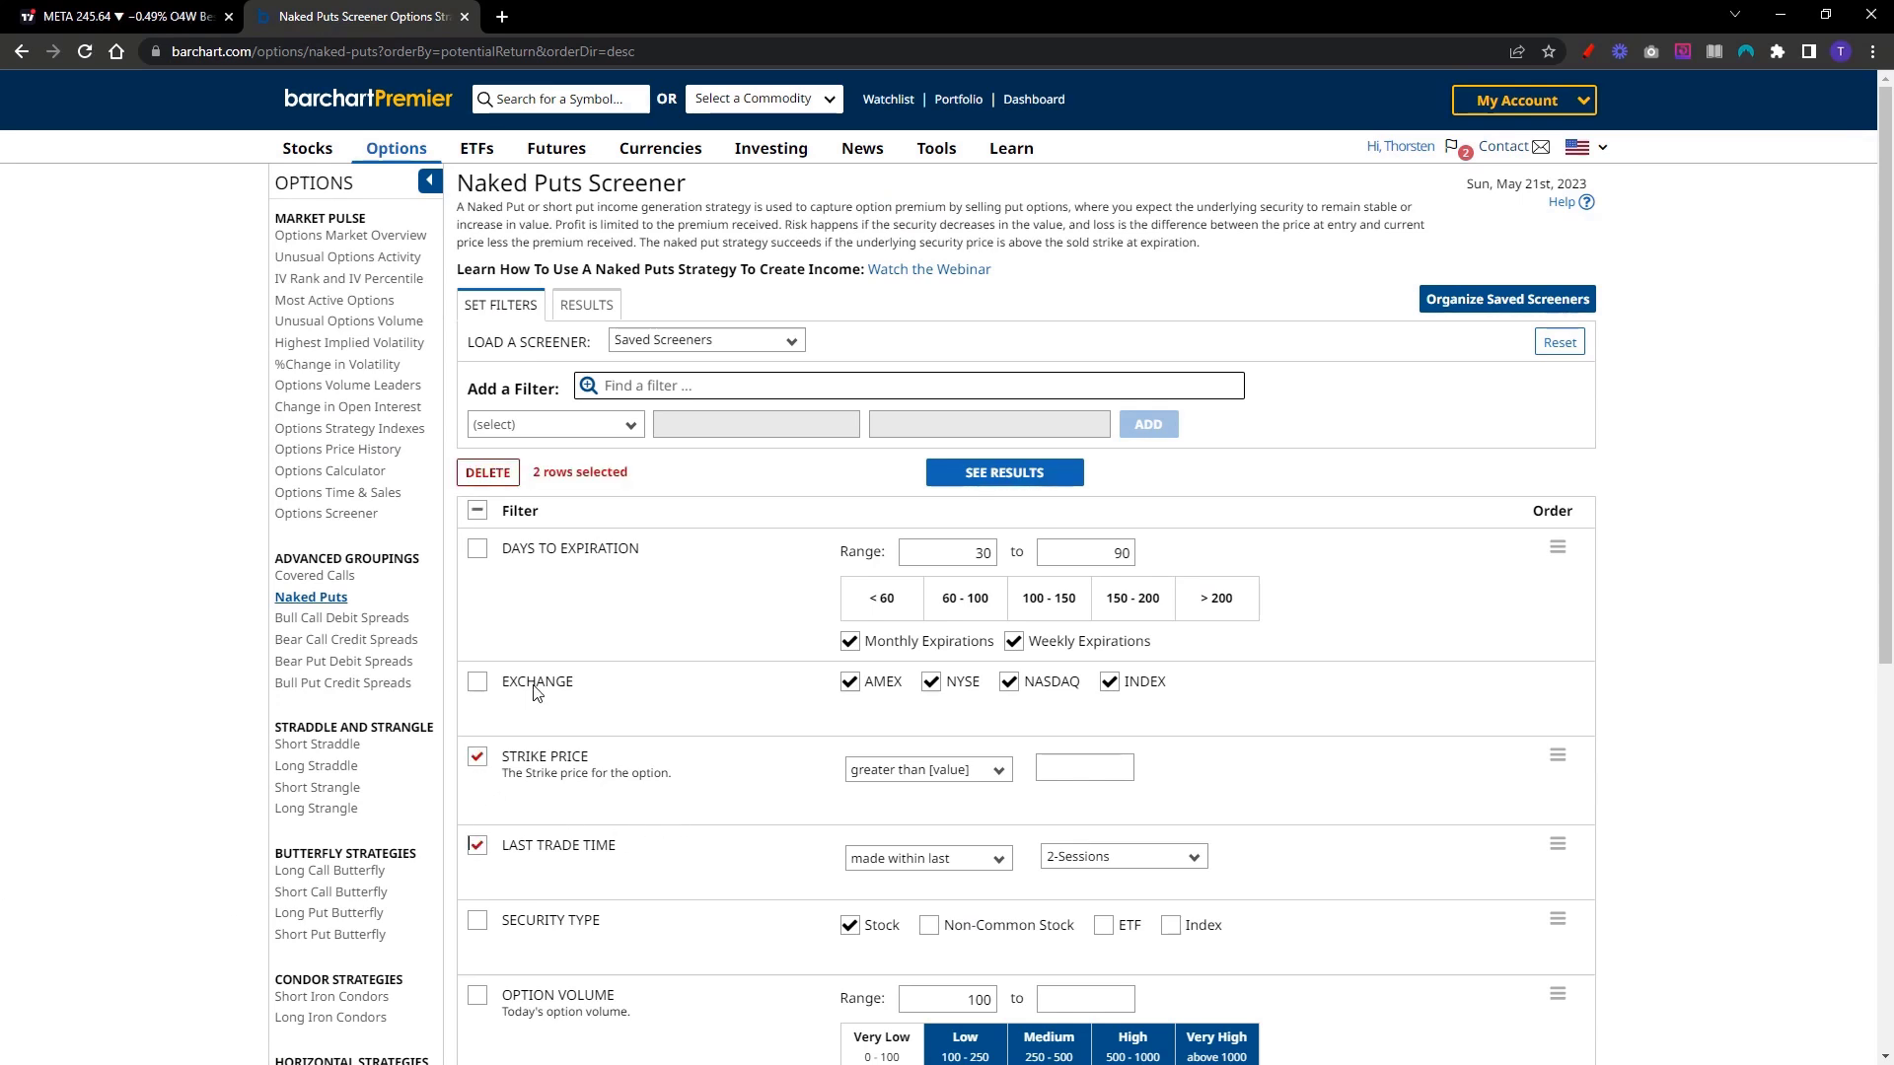
click(570, 424)
click(569, 424)
click(508, 473)
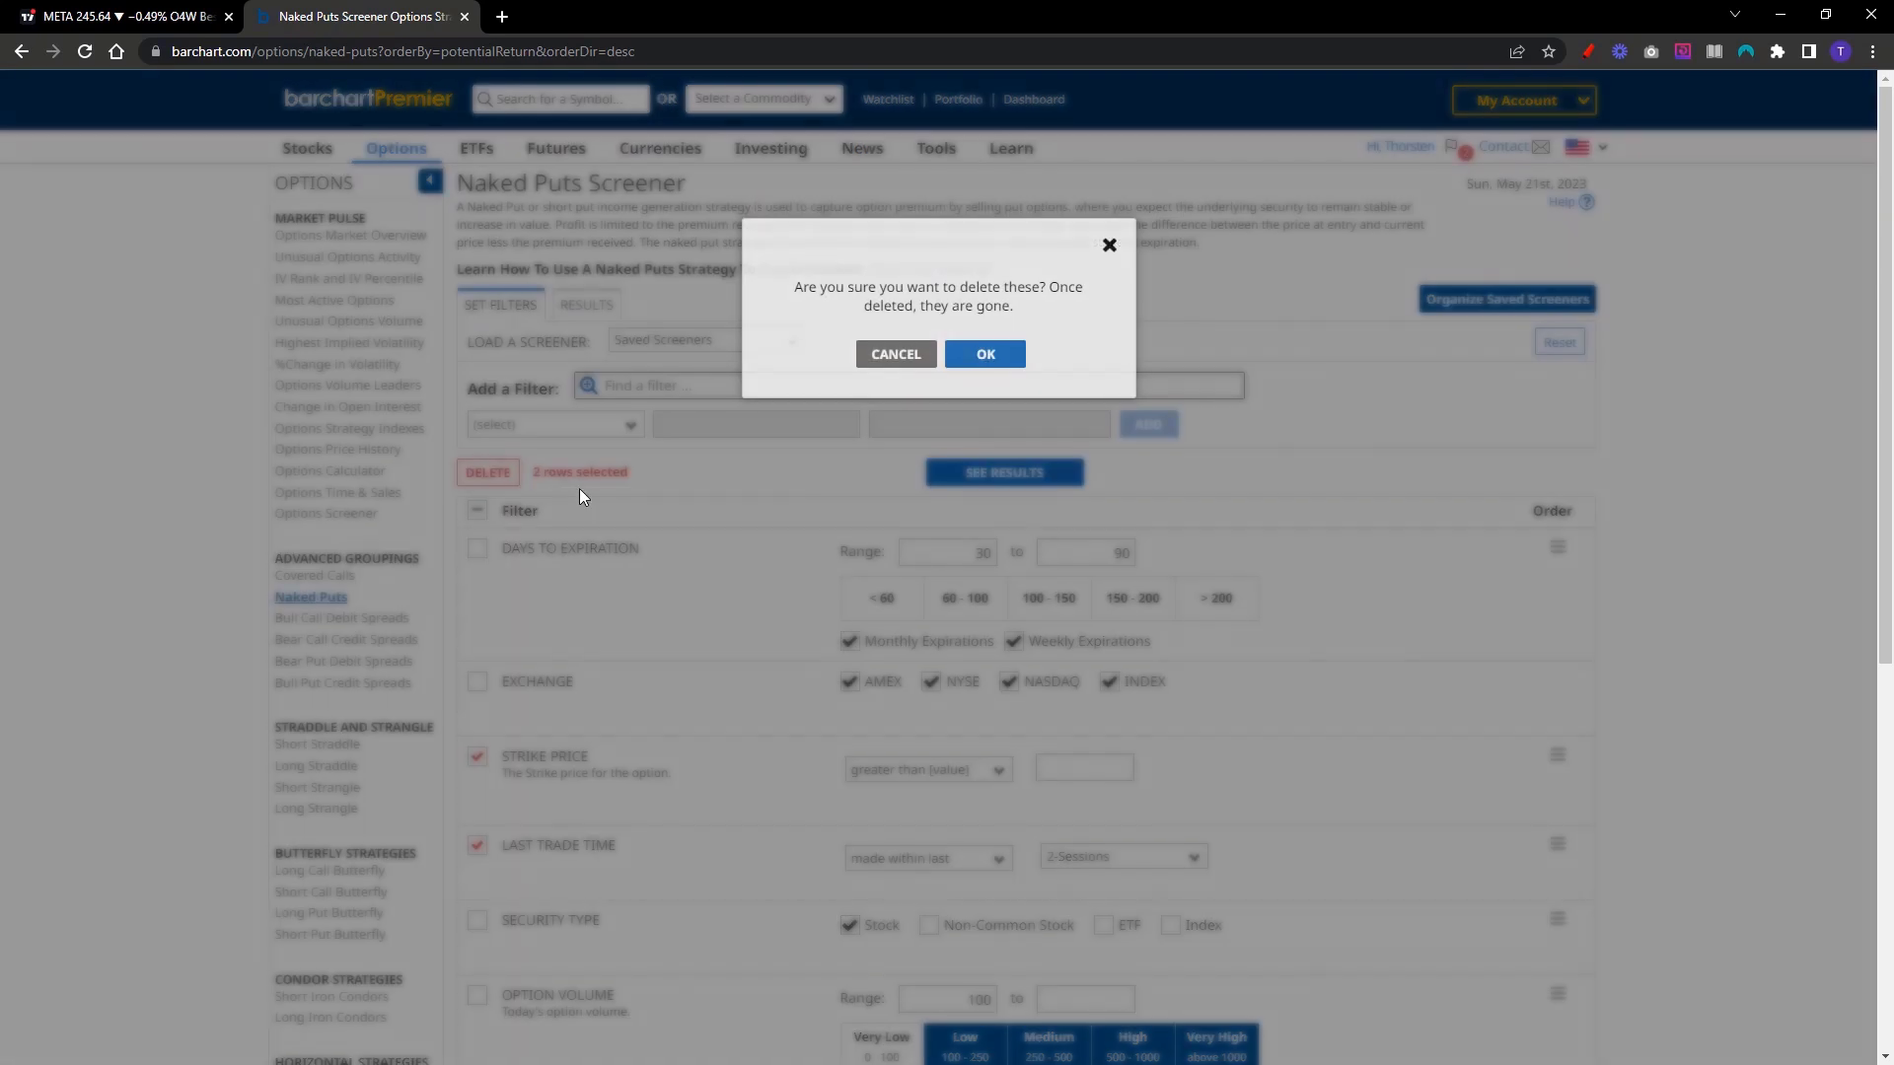
click(981, 355)
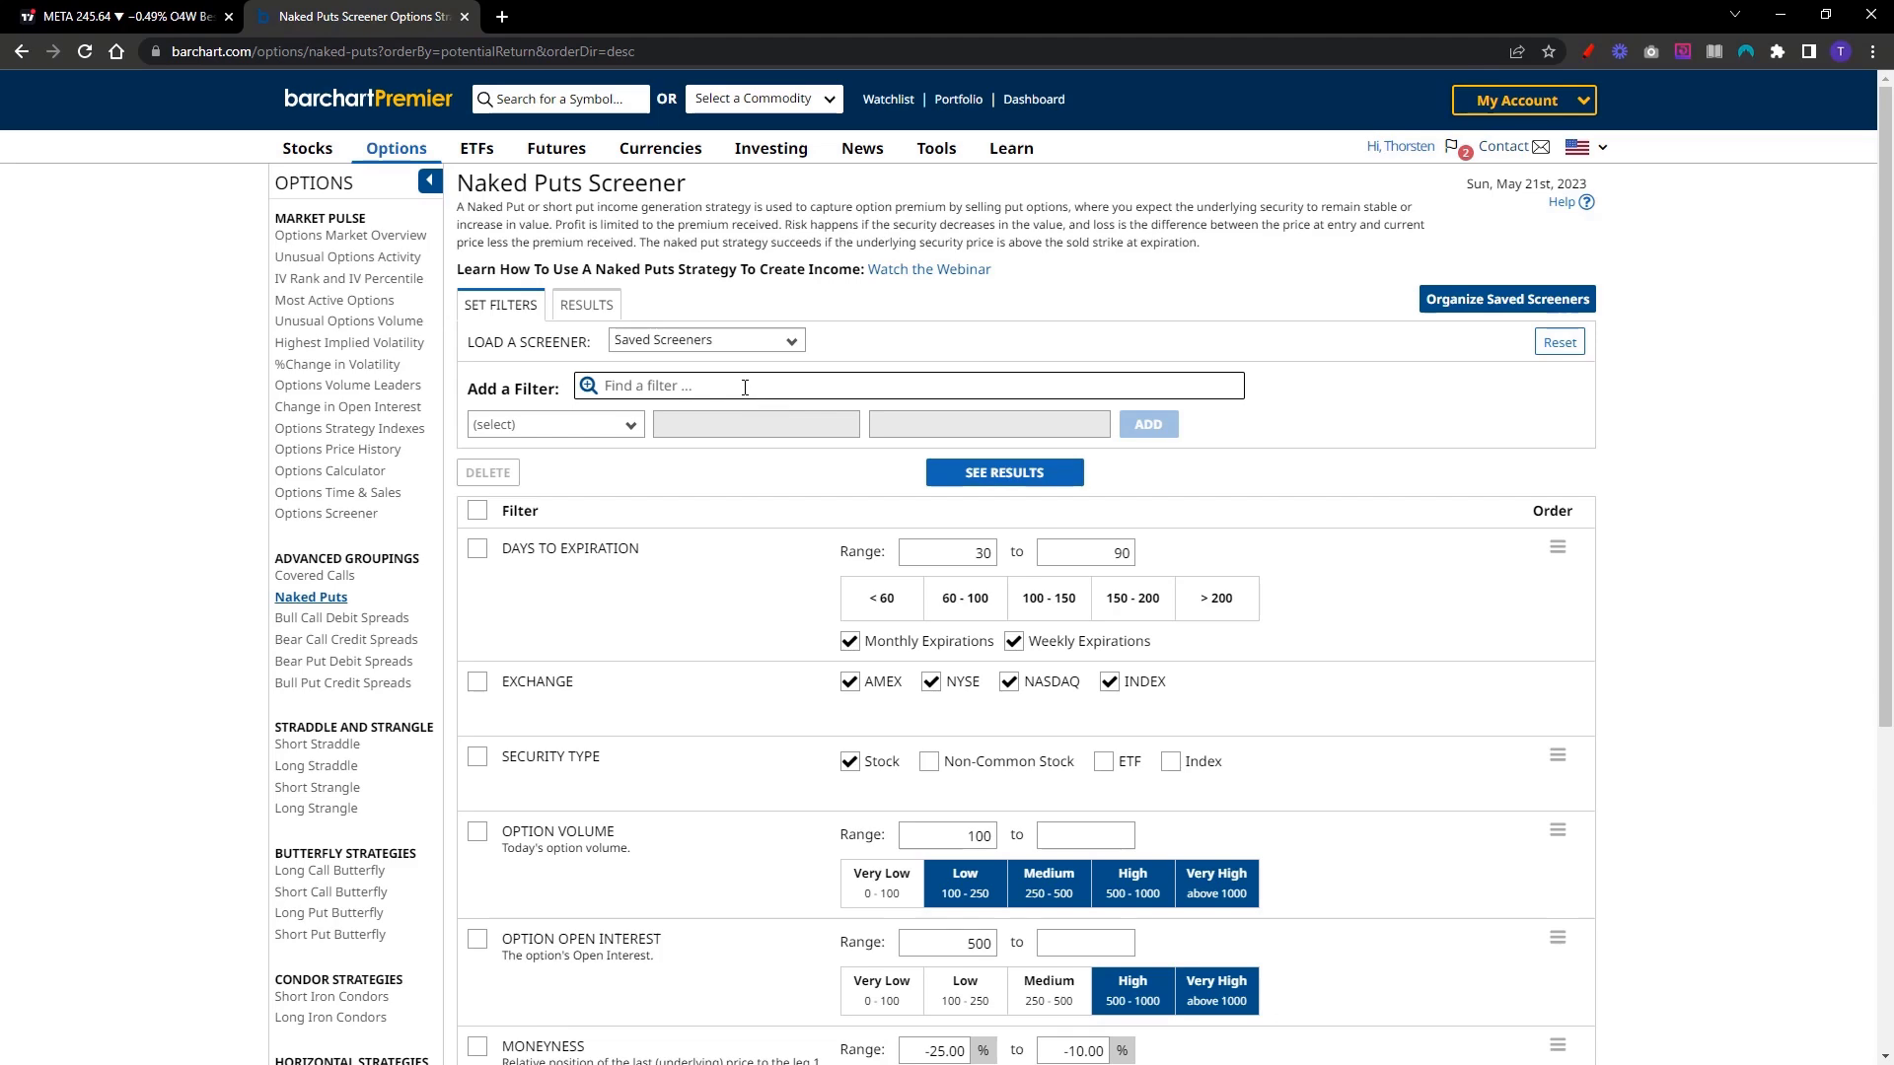
Add a Last Price filter for the underlying and set it to less than 100
text(last price)
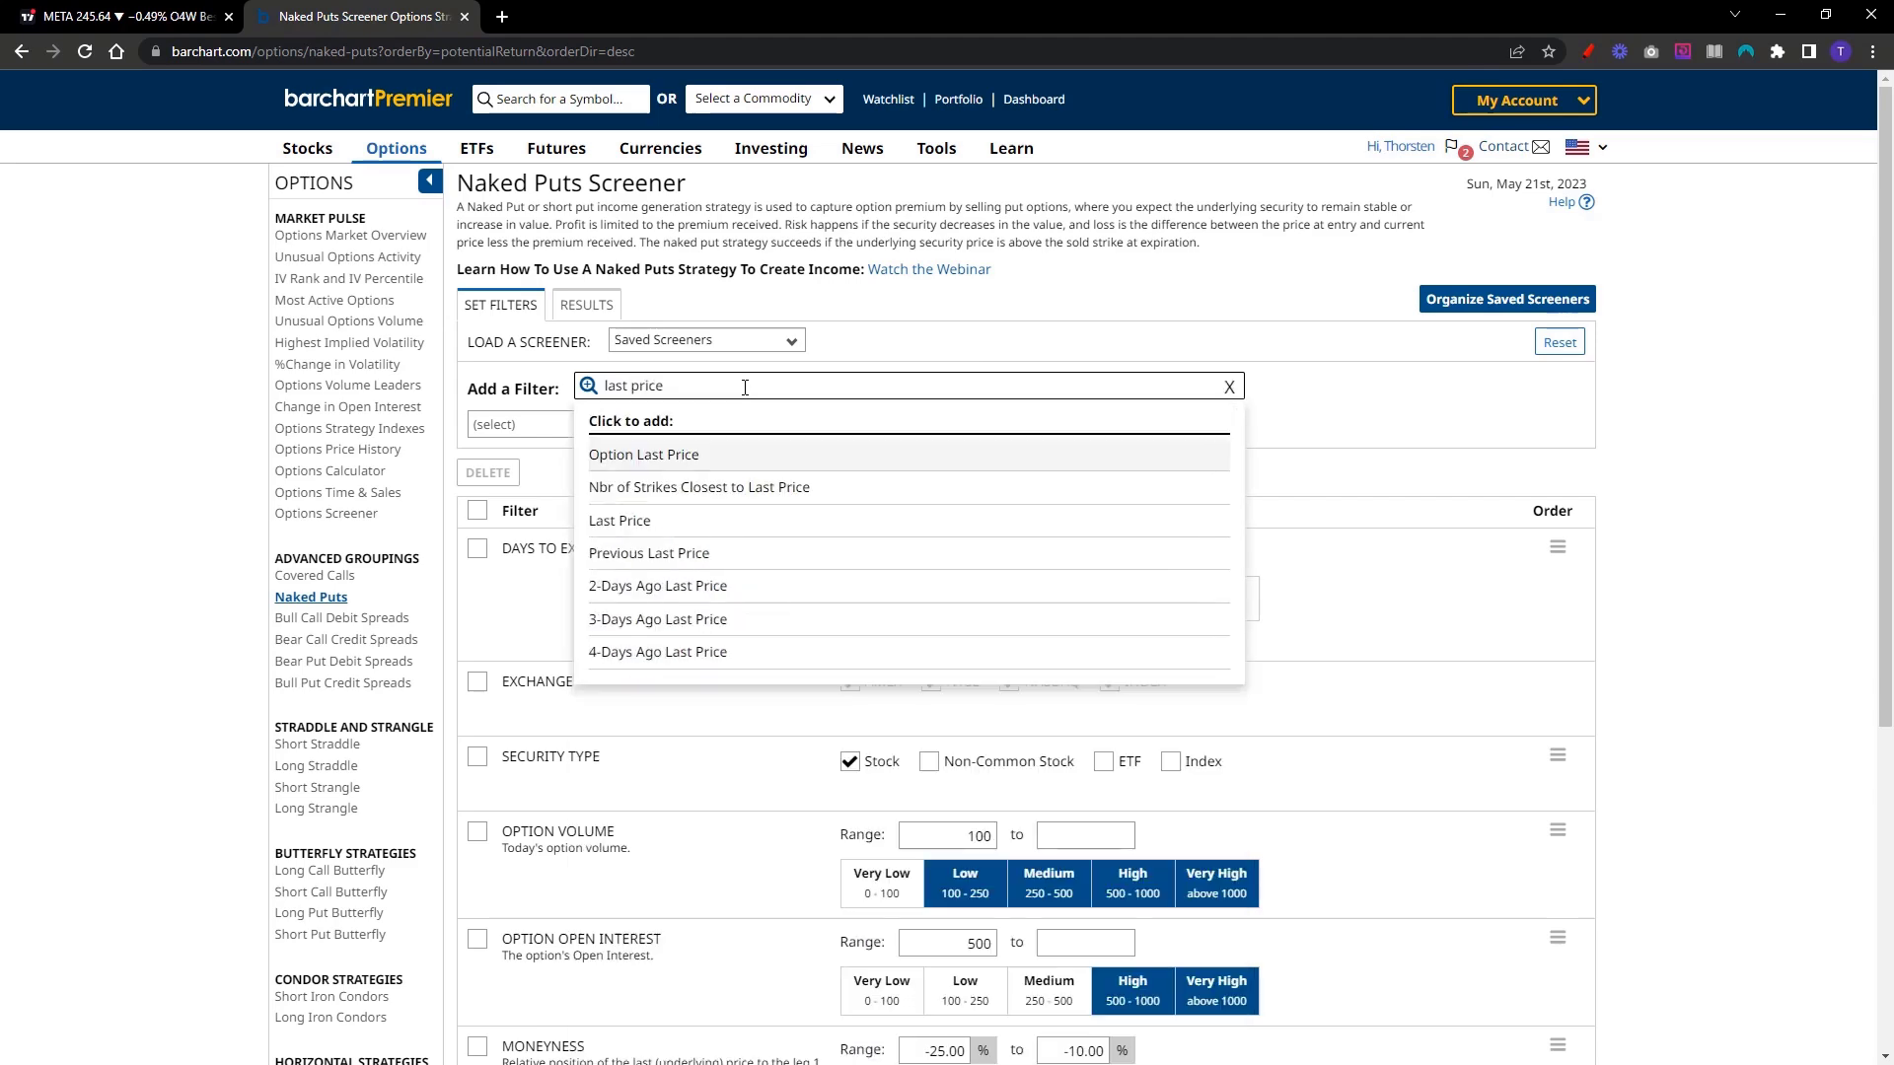
click(868, 520)
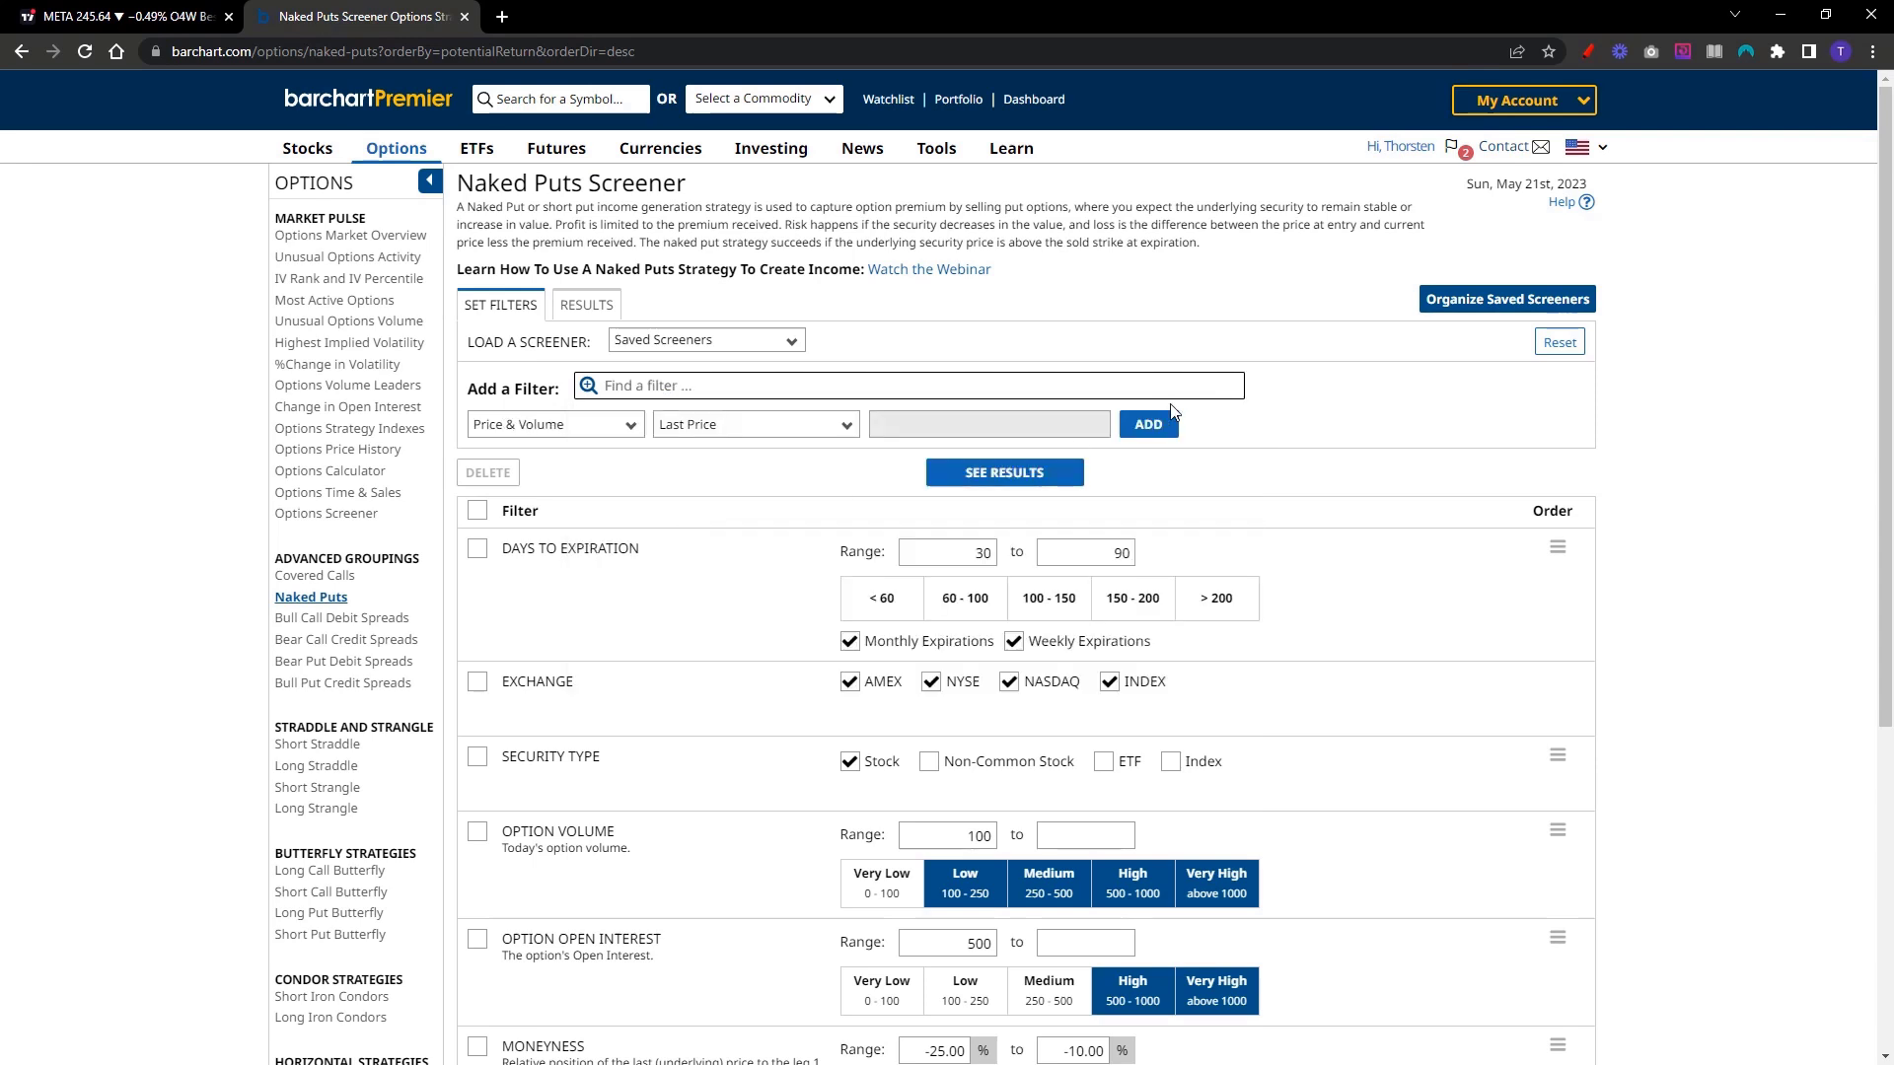
click(1148, 424)
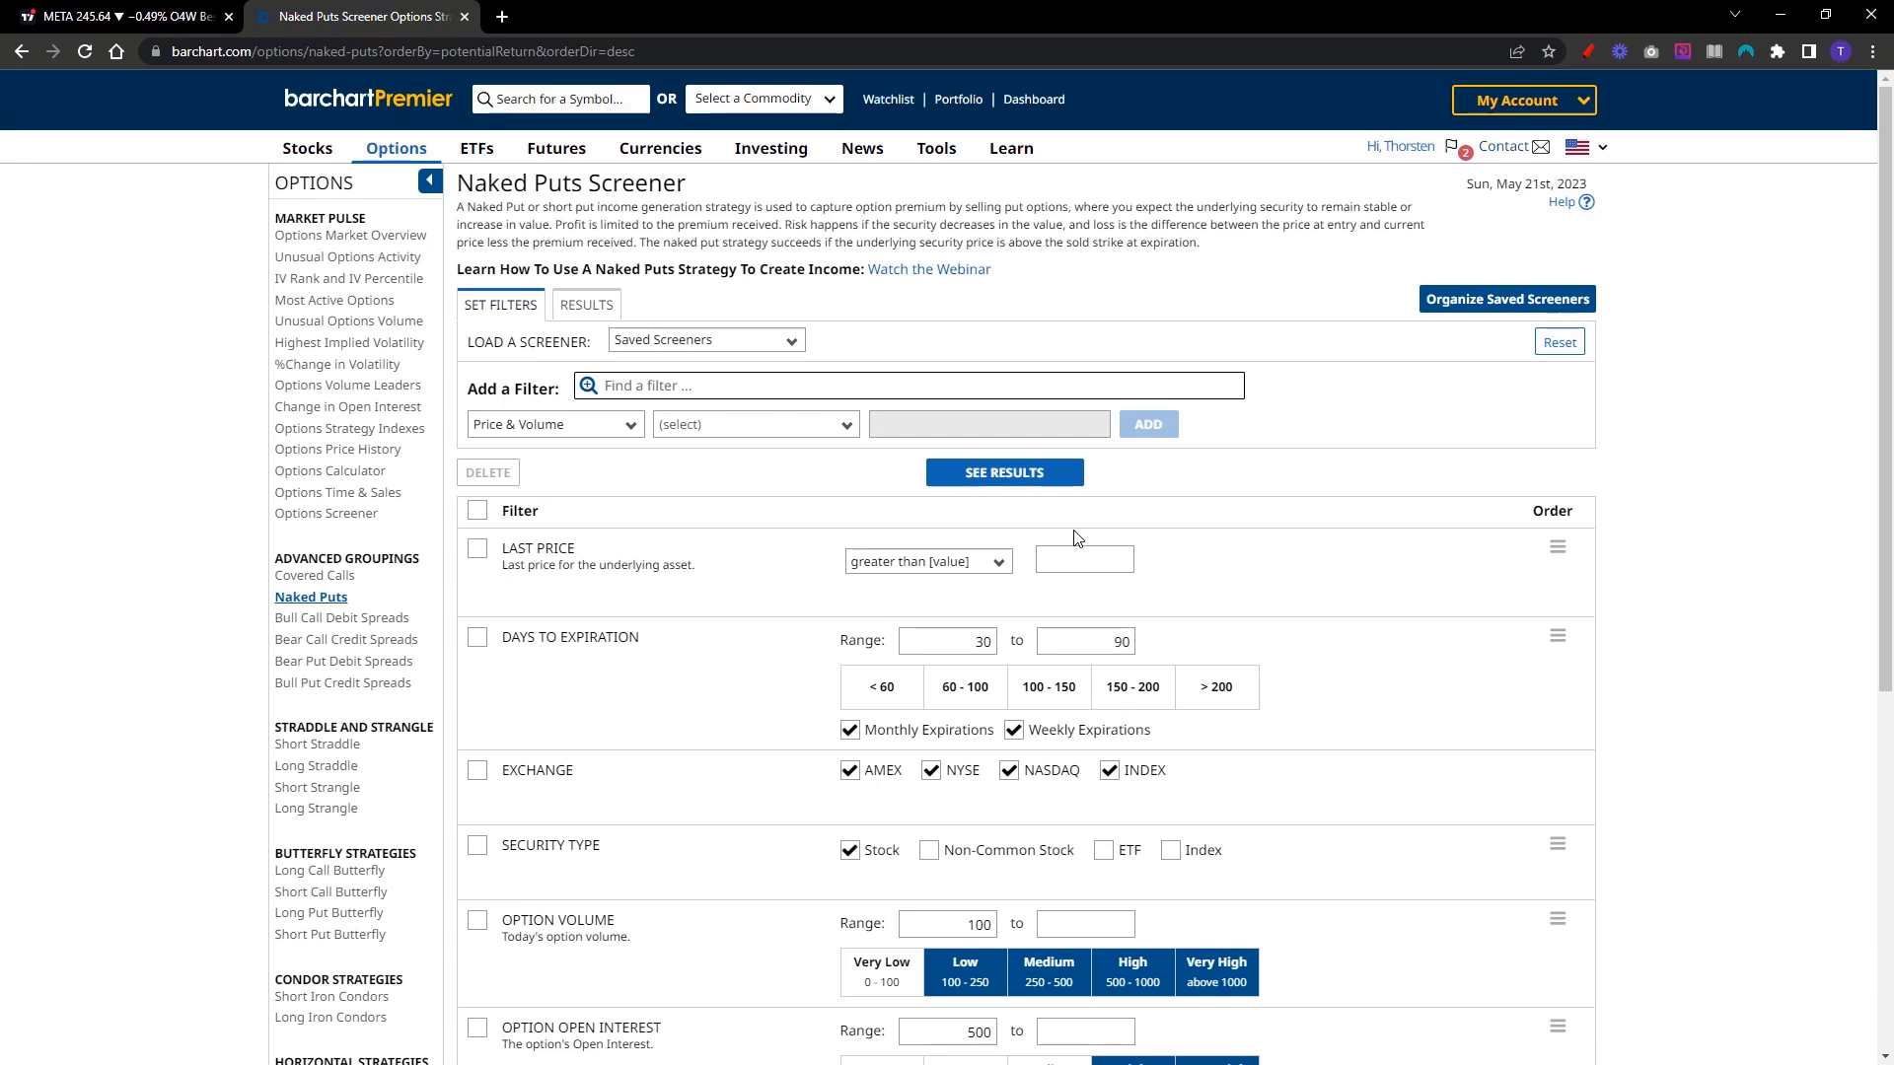
click(994, 567)
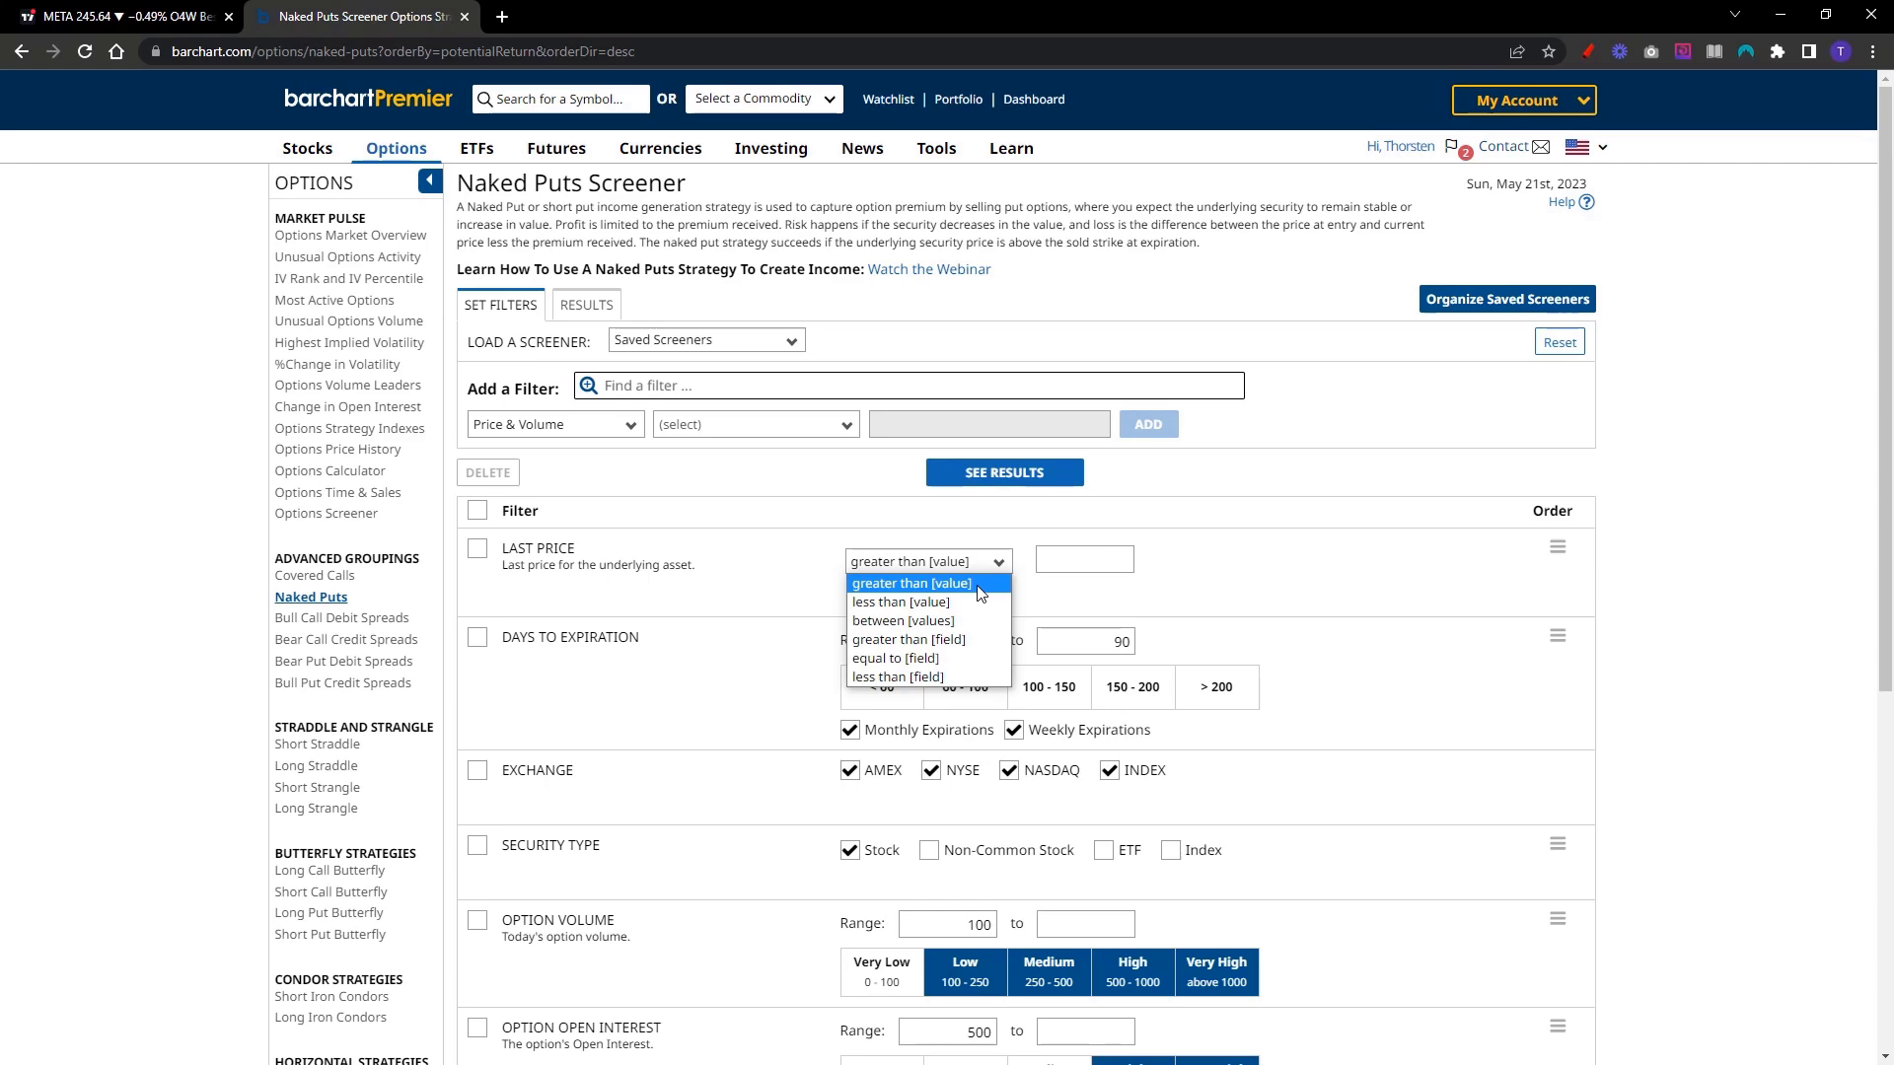
click(982, 603)
click(1088, 550)
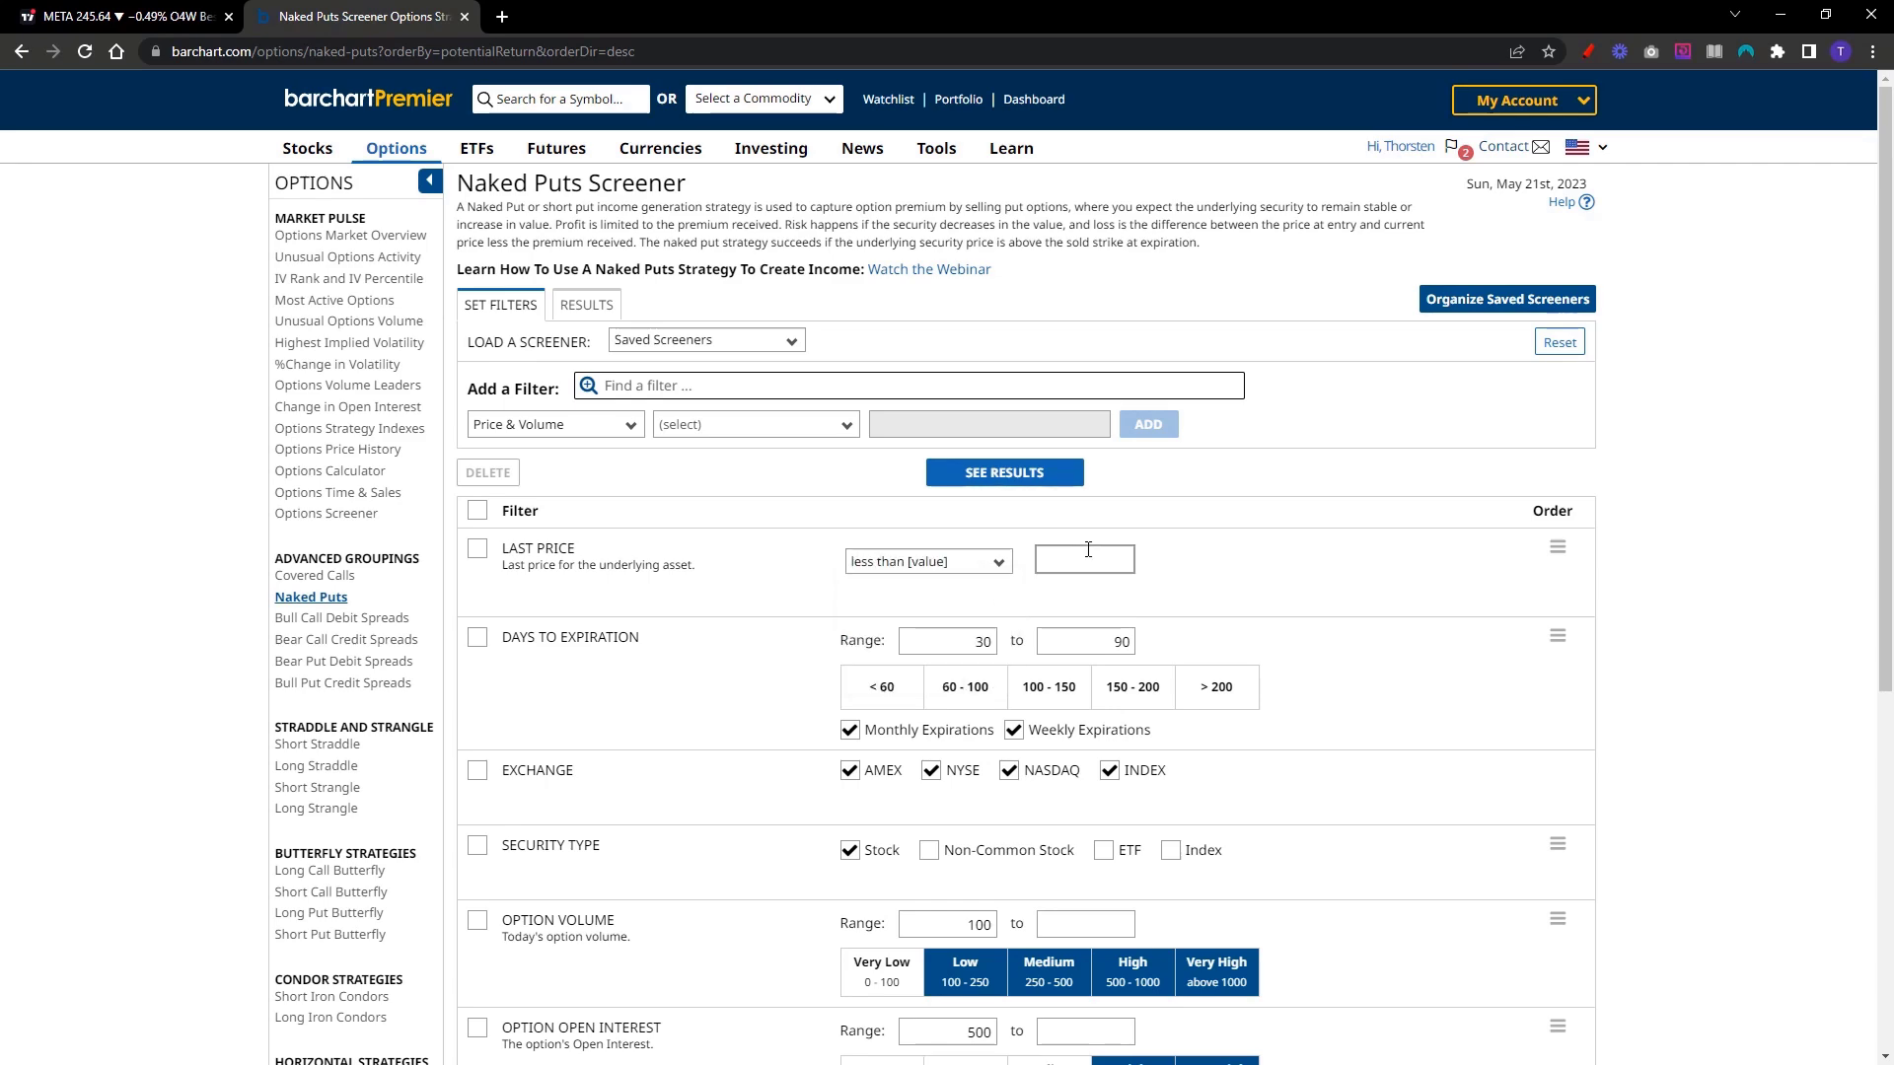
text(100)
Run the screener with the Last Price filter and examine the listed puts and their potential returns
scroll(1272, 590, down, 6)
click(1079, 750)
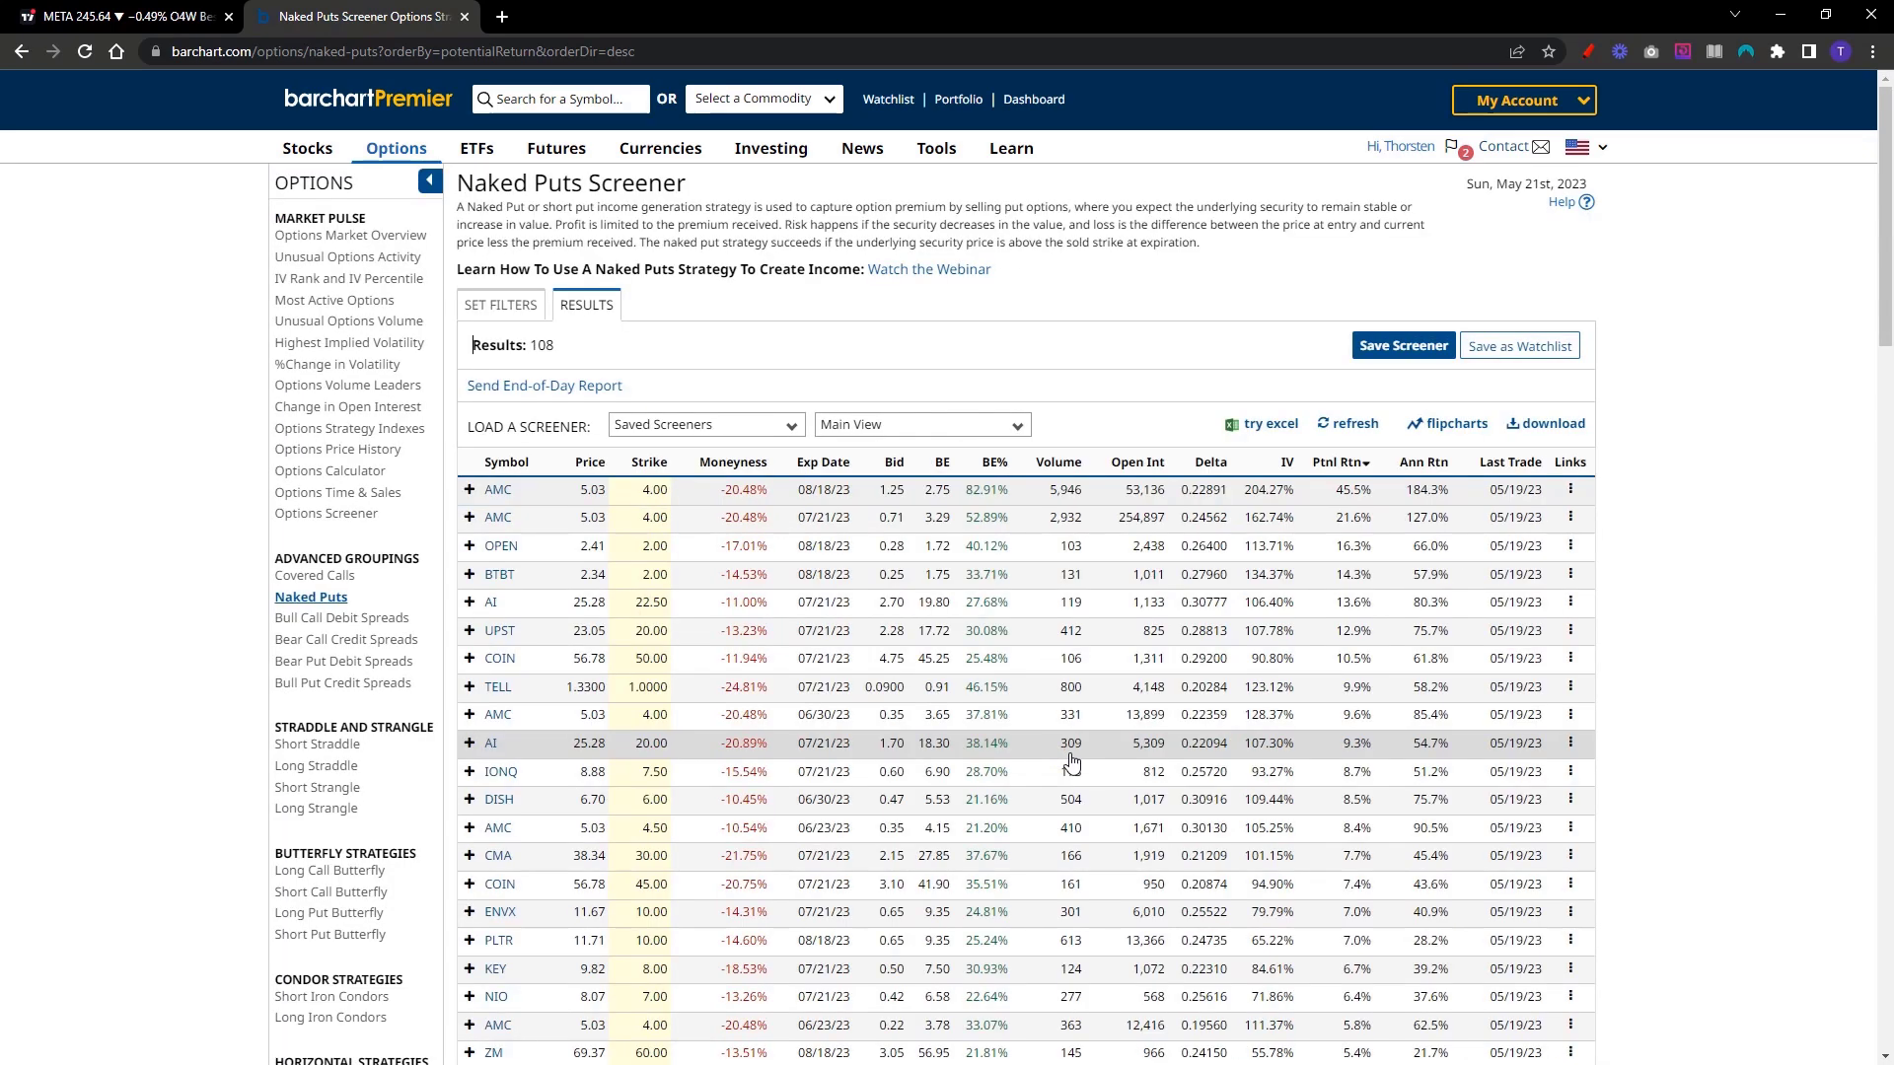
scroll(1325, 724, down, 7)
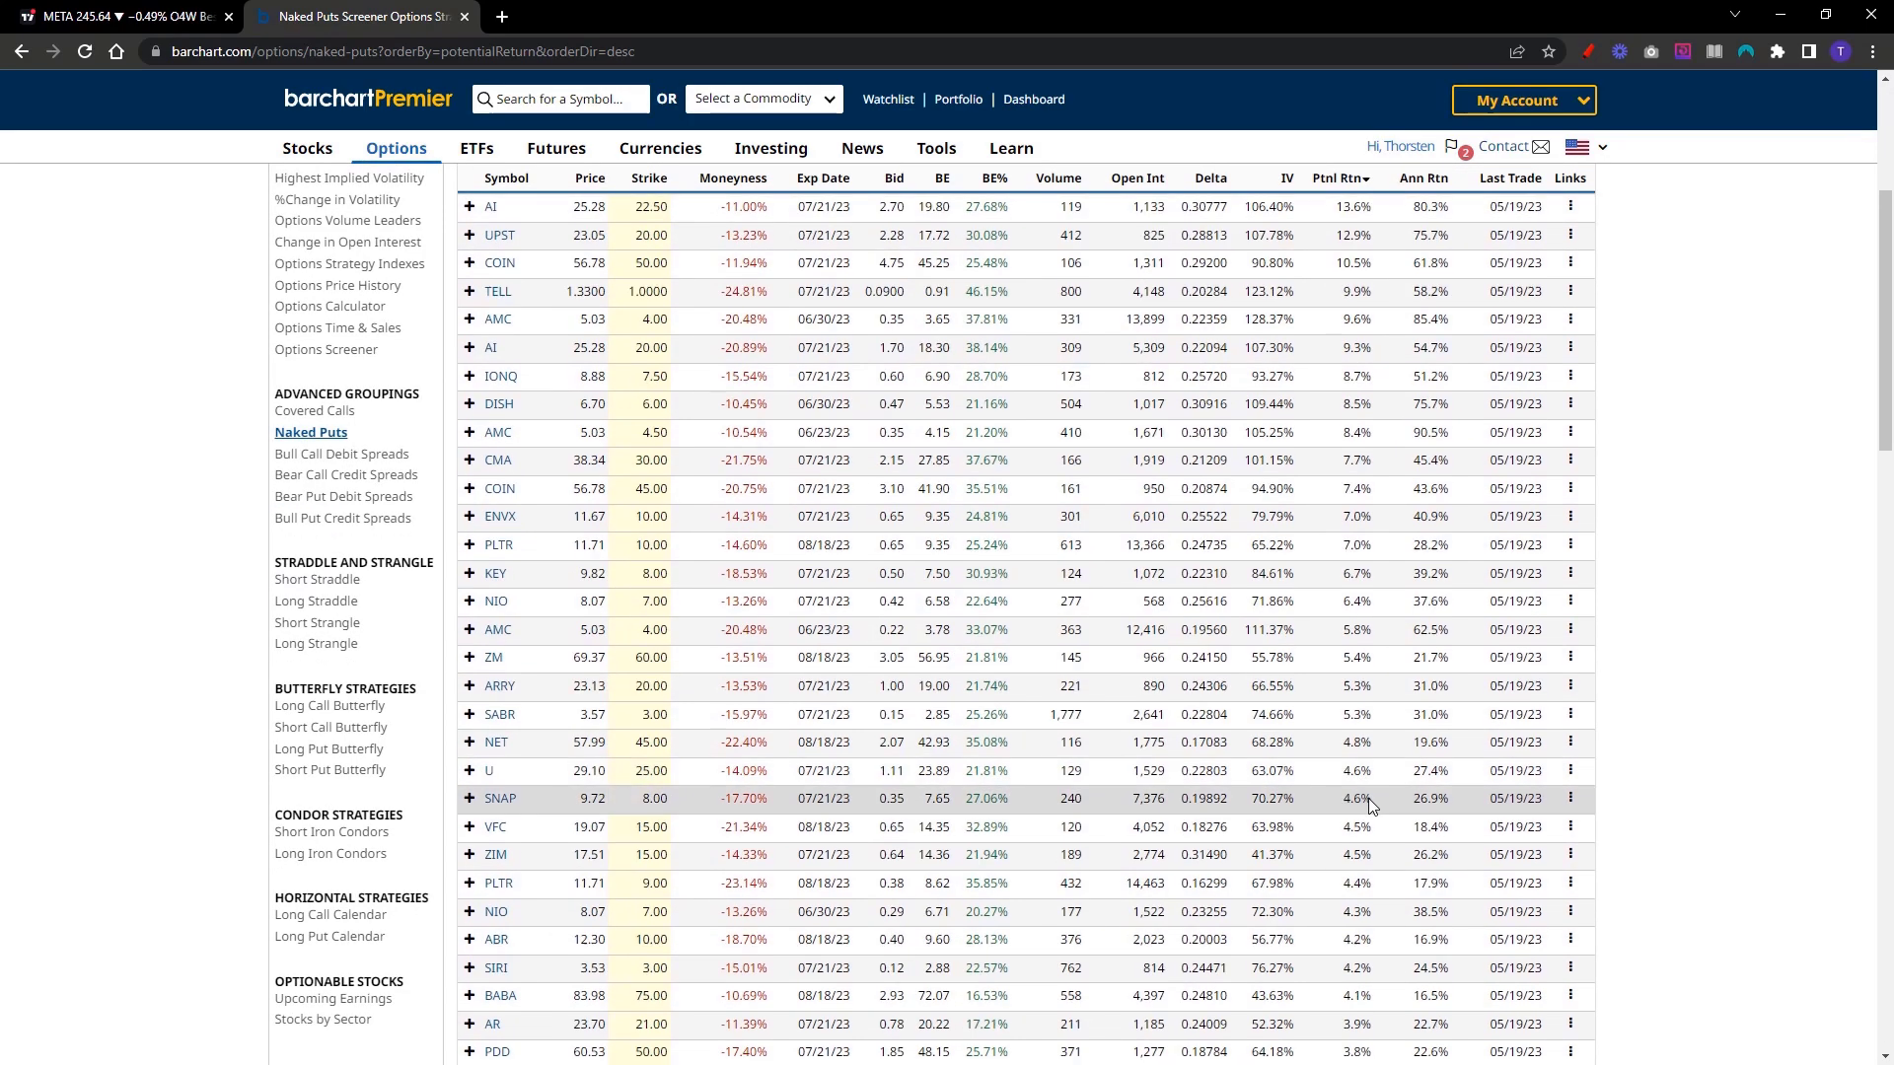
scroll(1364, 899, down, 4)
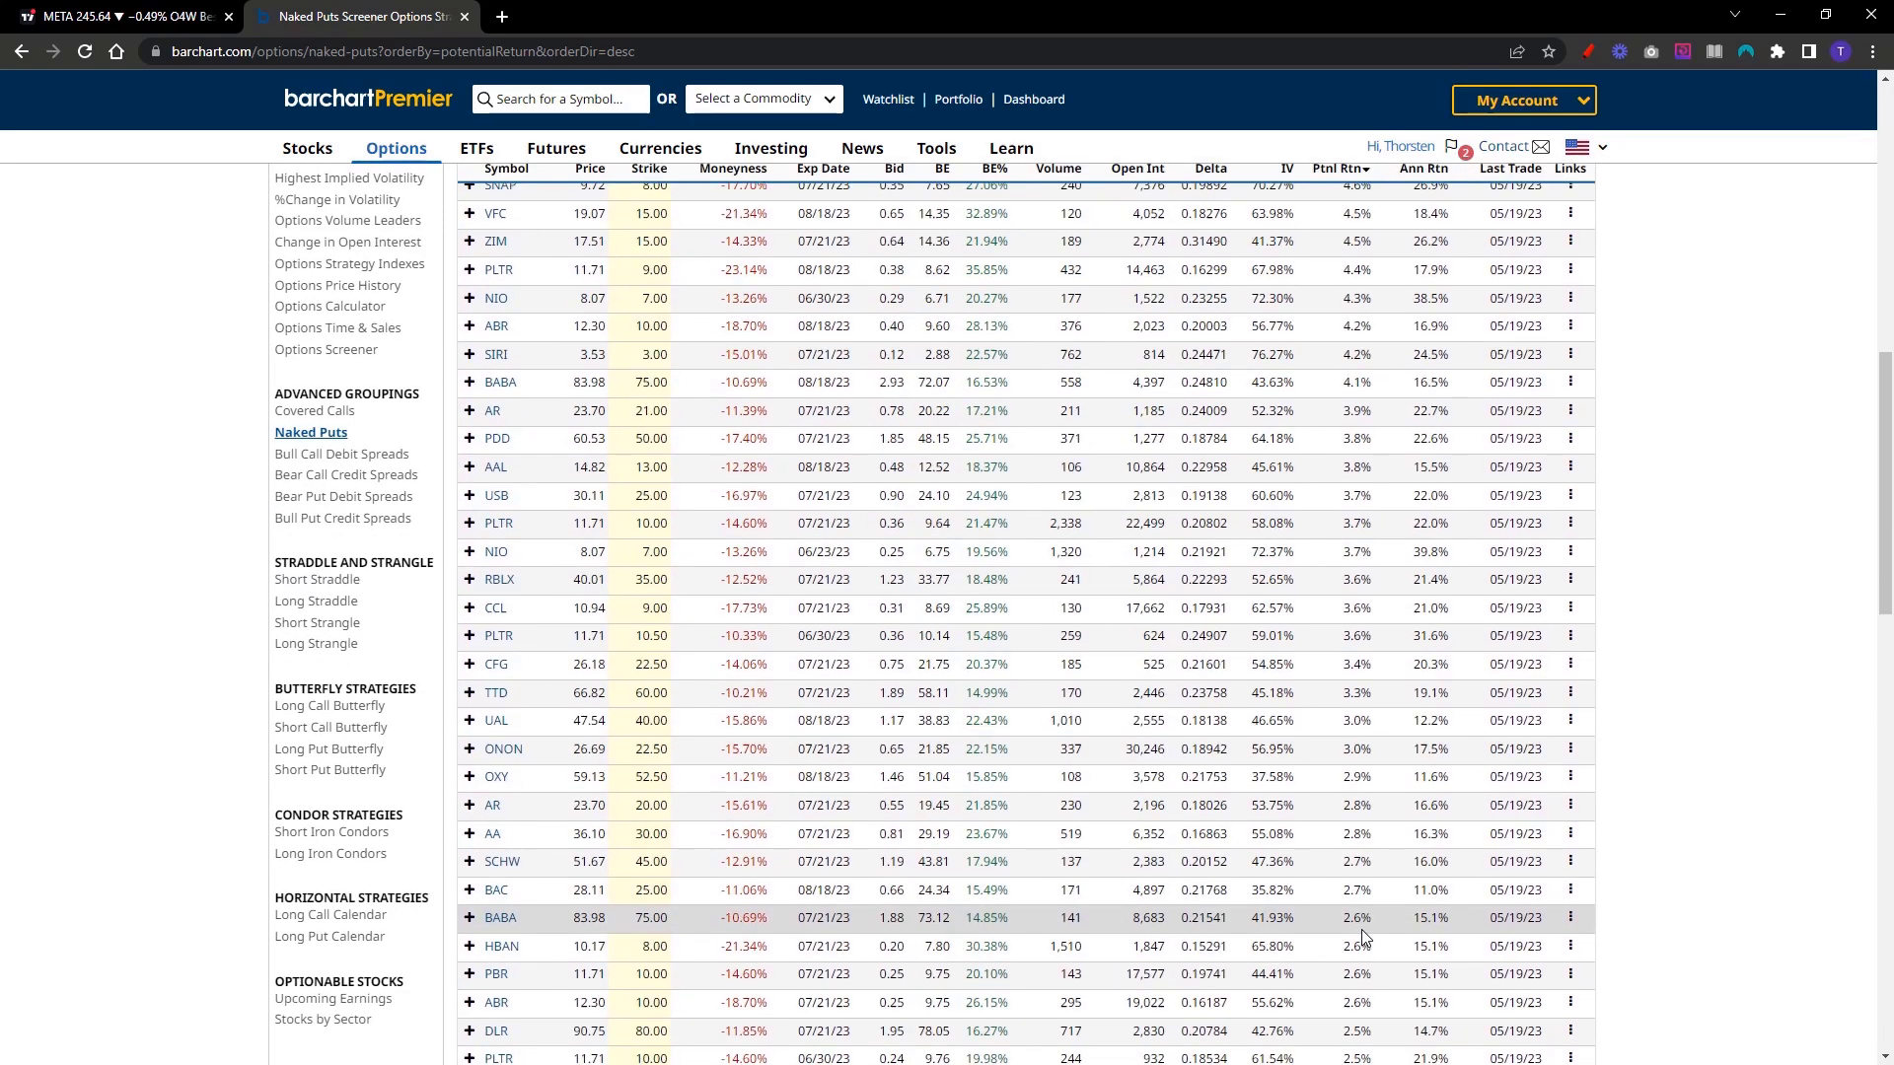
scroll(1361, 929, up, 11)
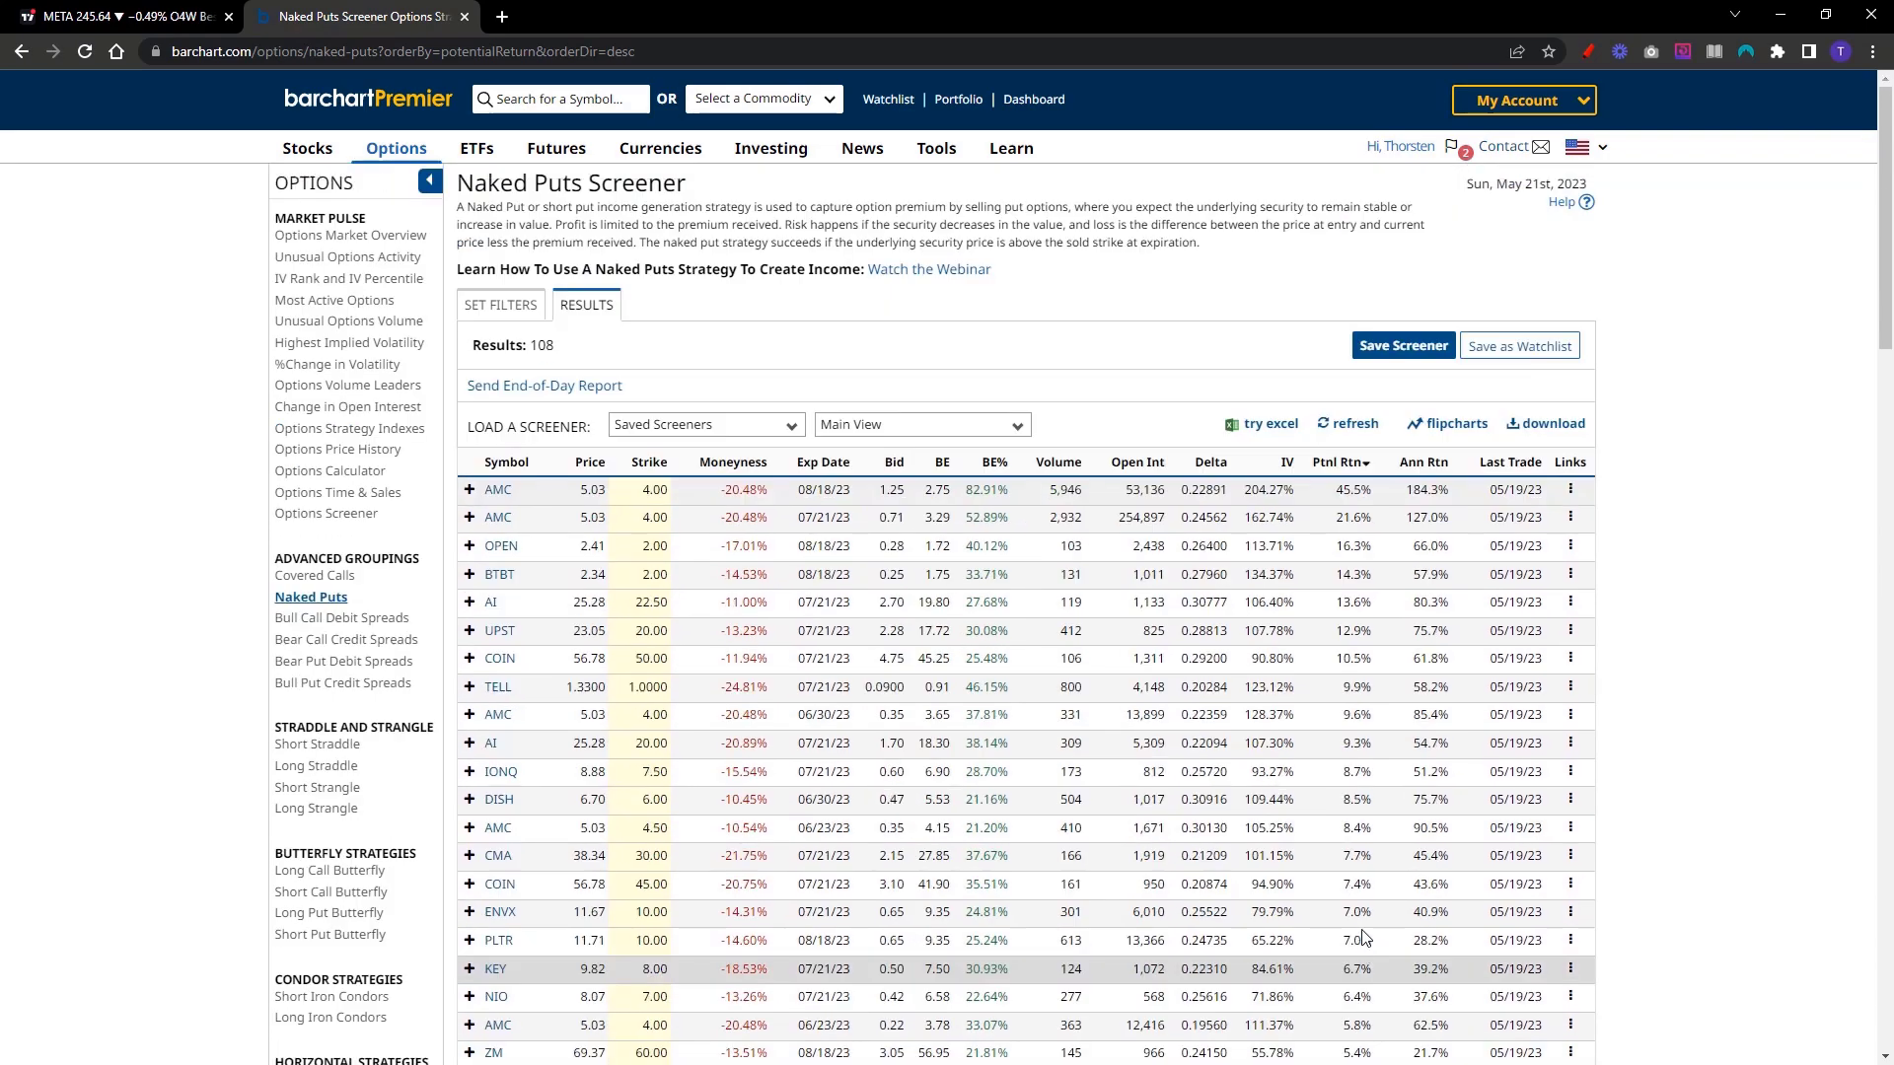
Return to the screener's filter settings and switch to the annotated META chart in TradingView for comparison
click(507, 309)
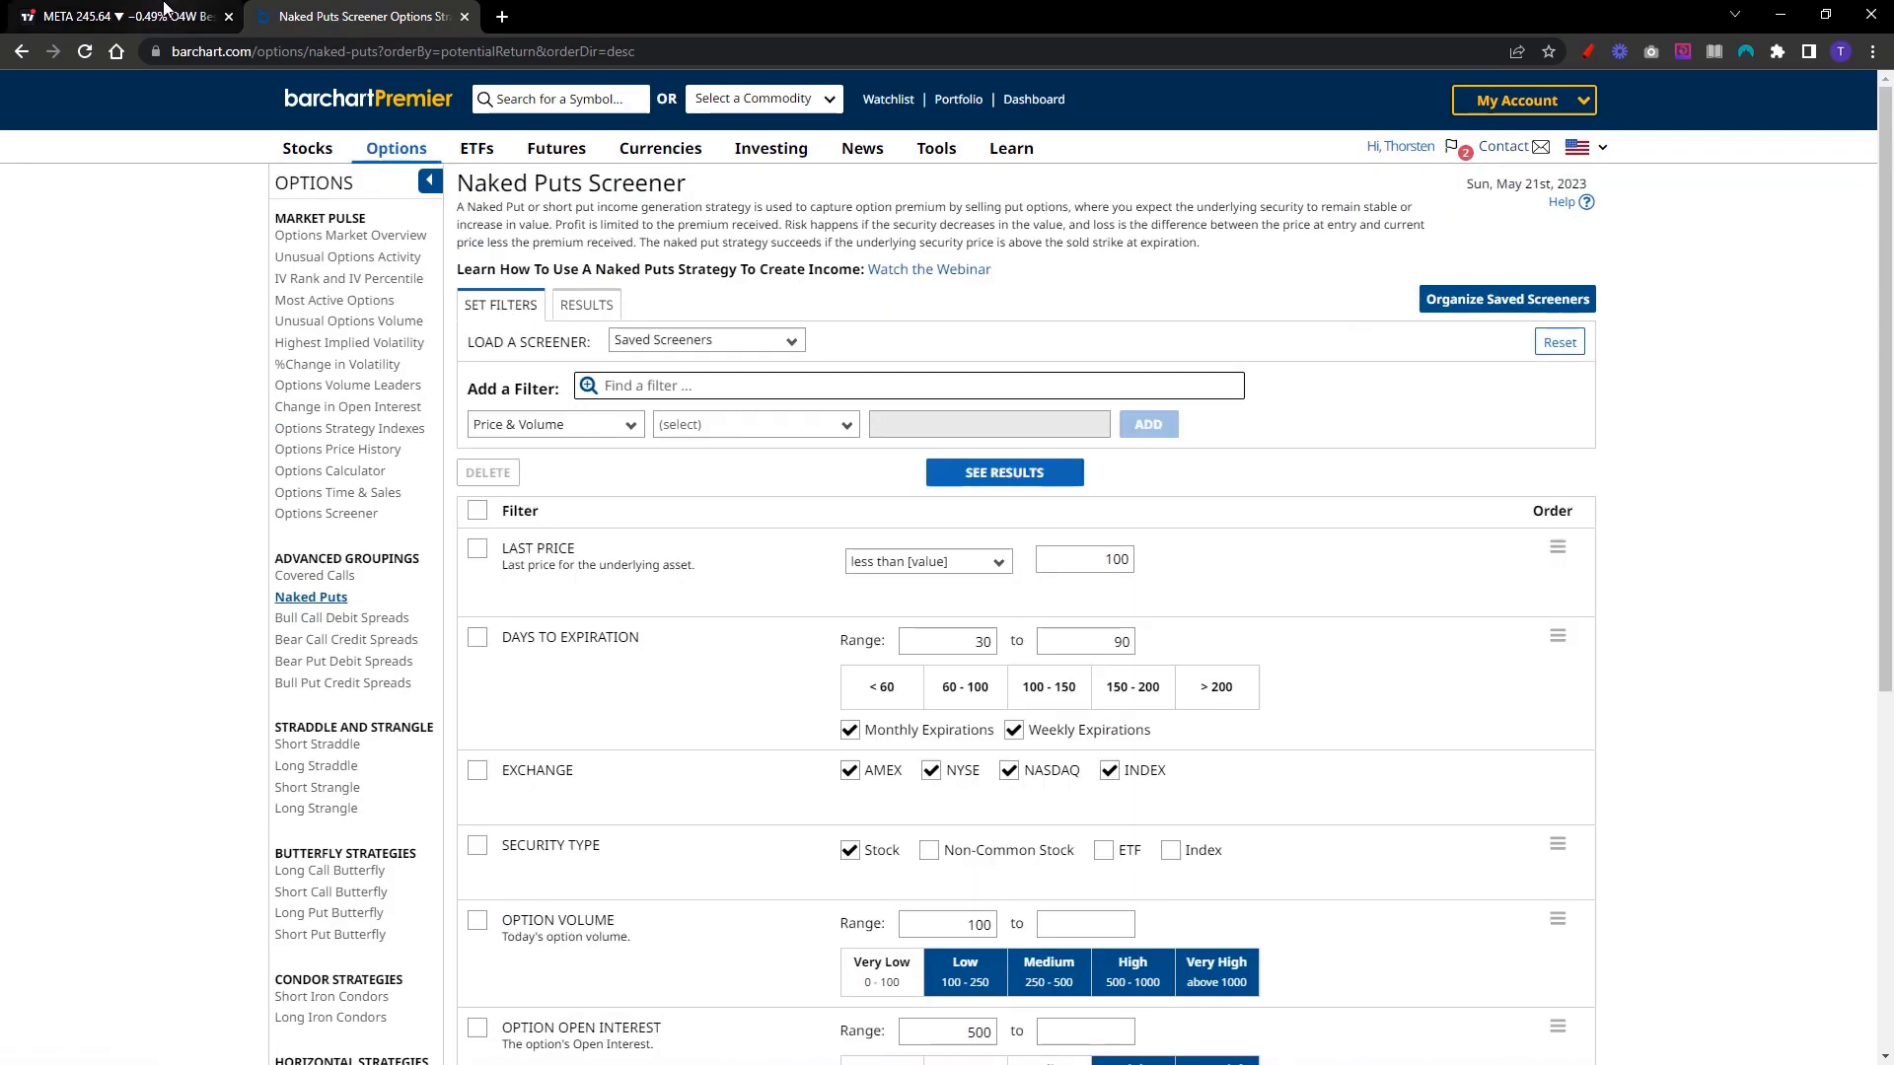
click(166, 10)
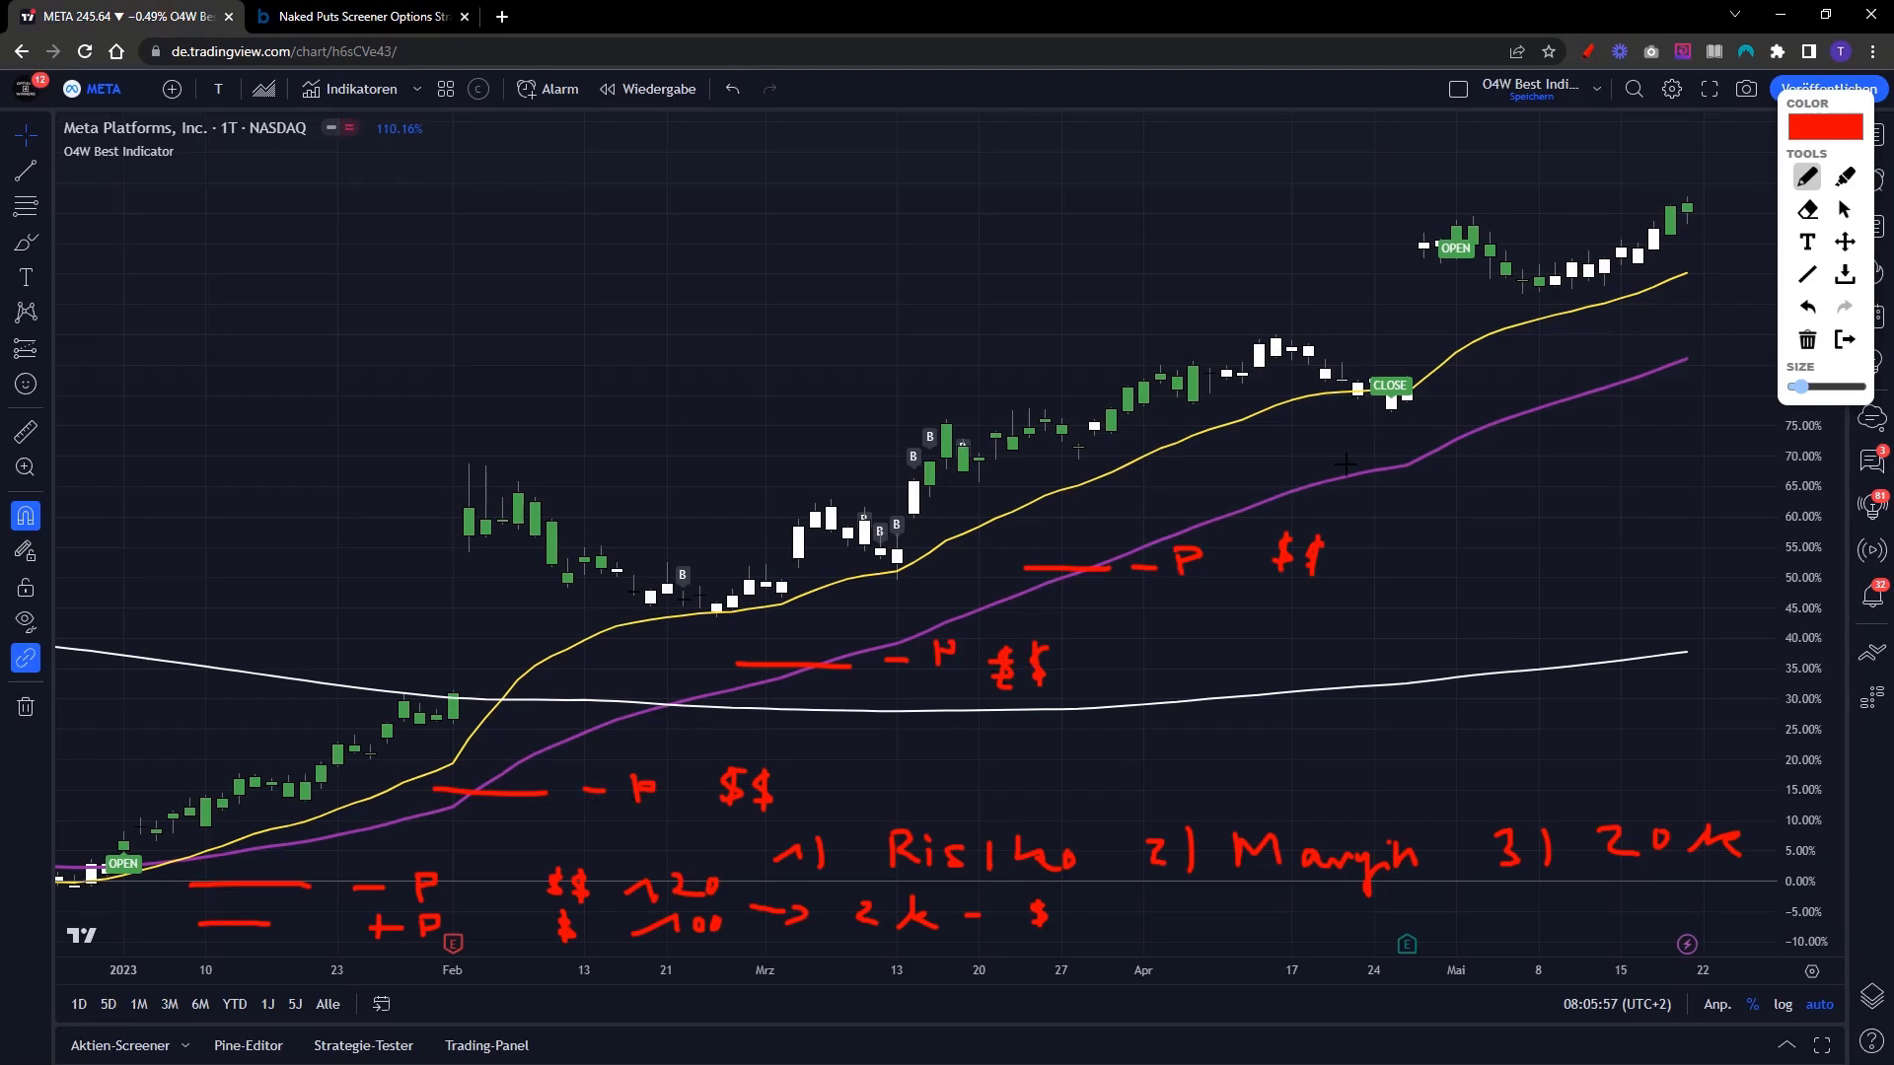
click(415, 10)
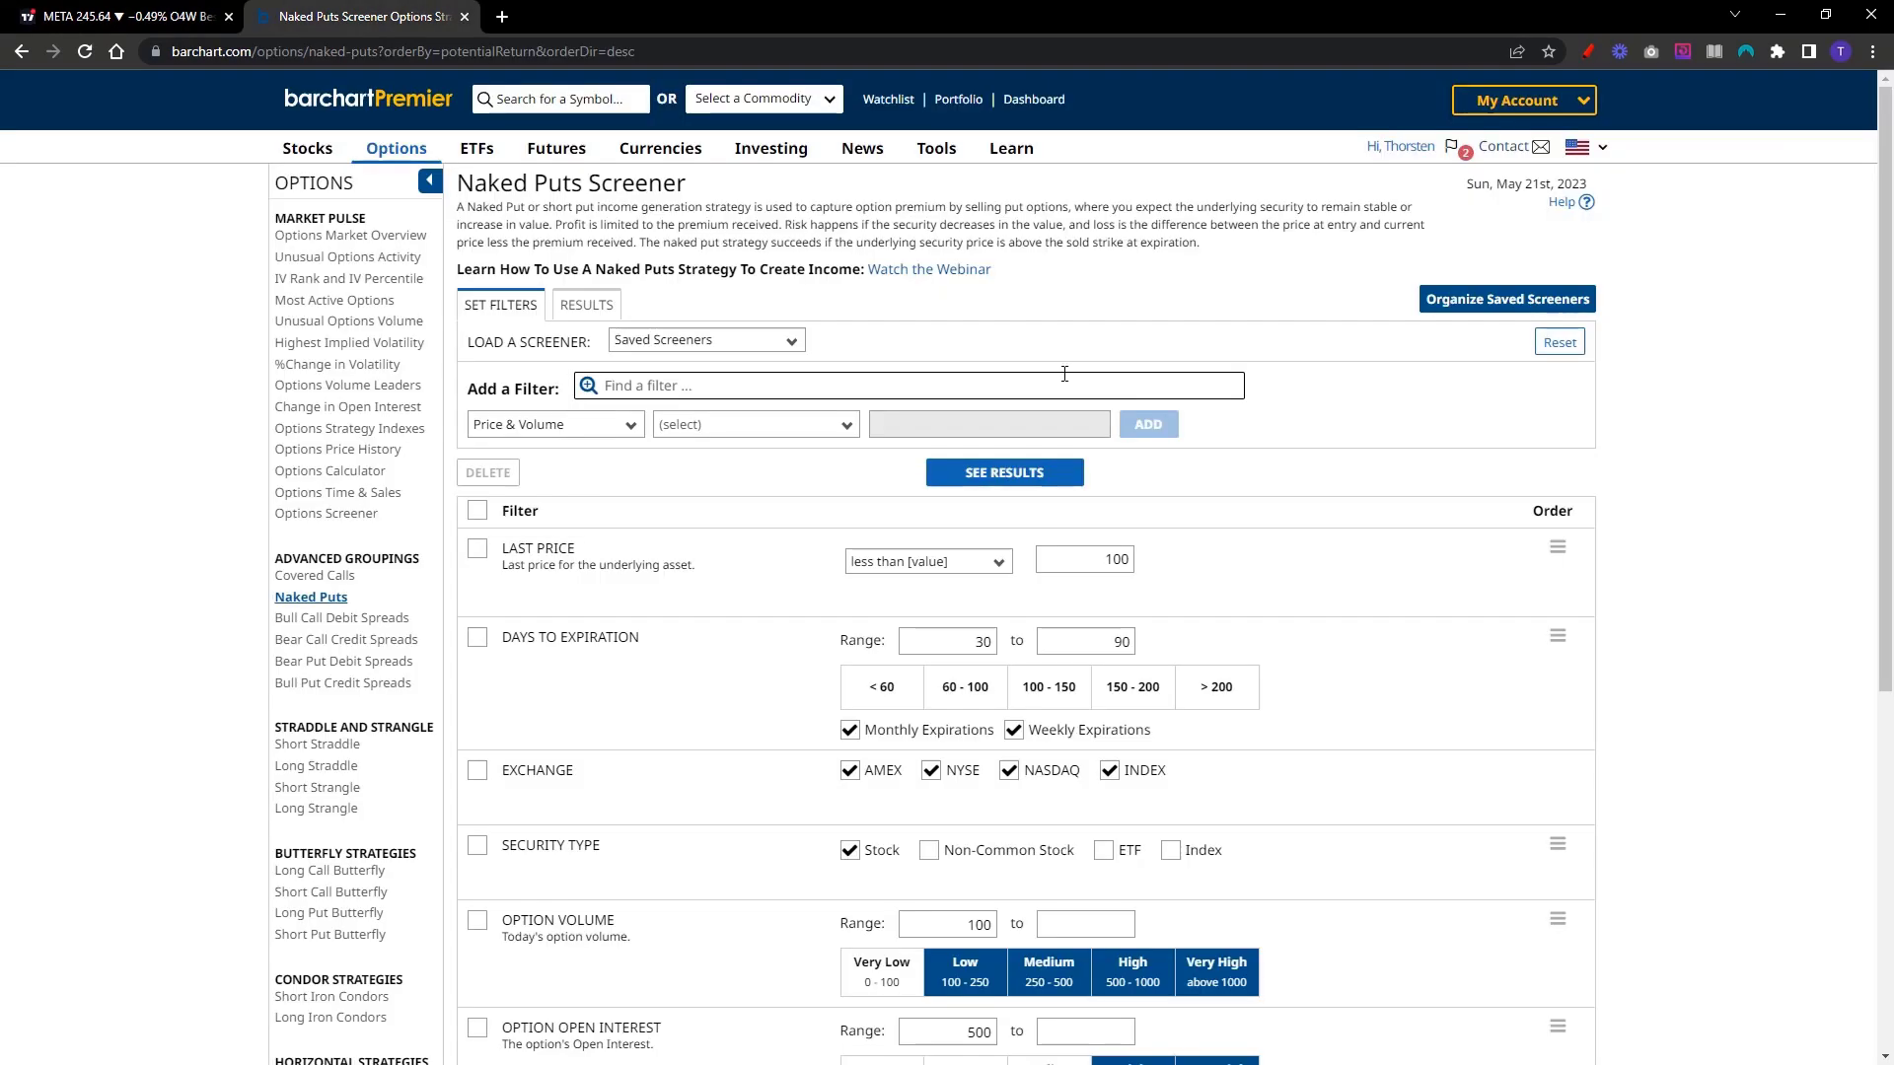
click(192, 16)
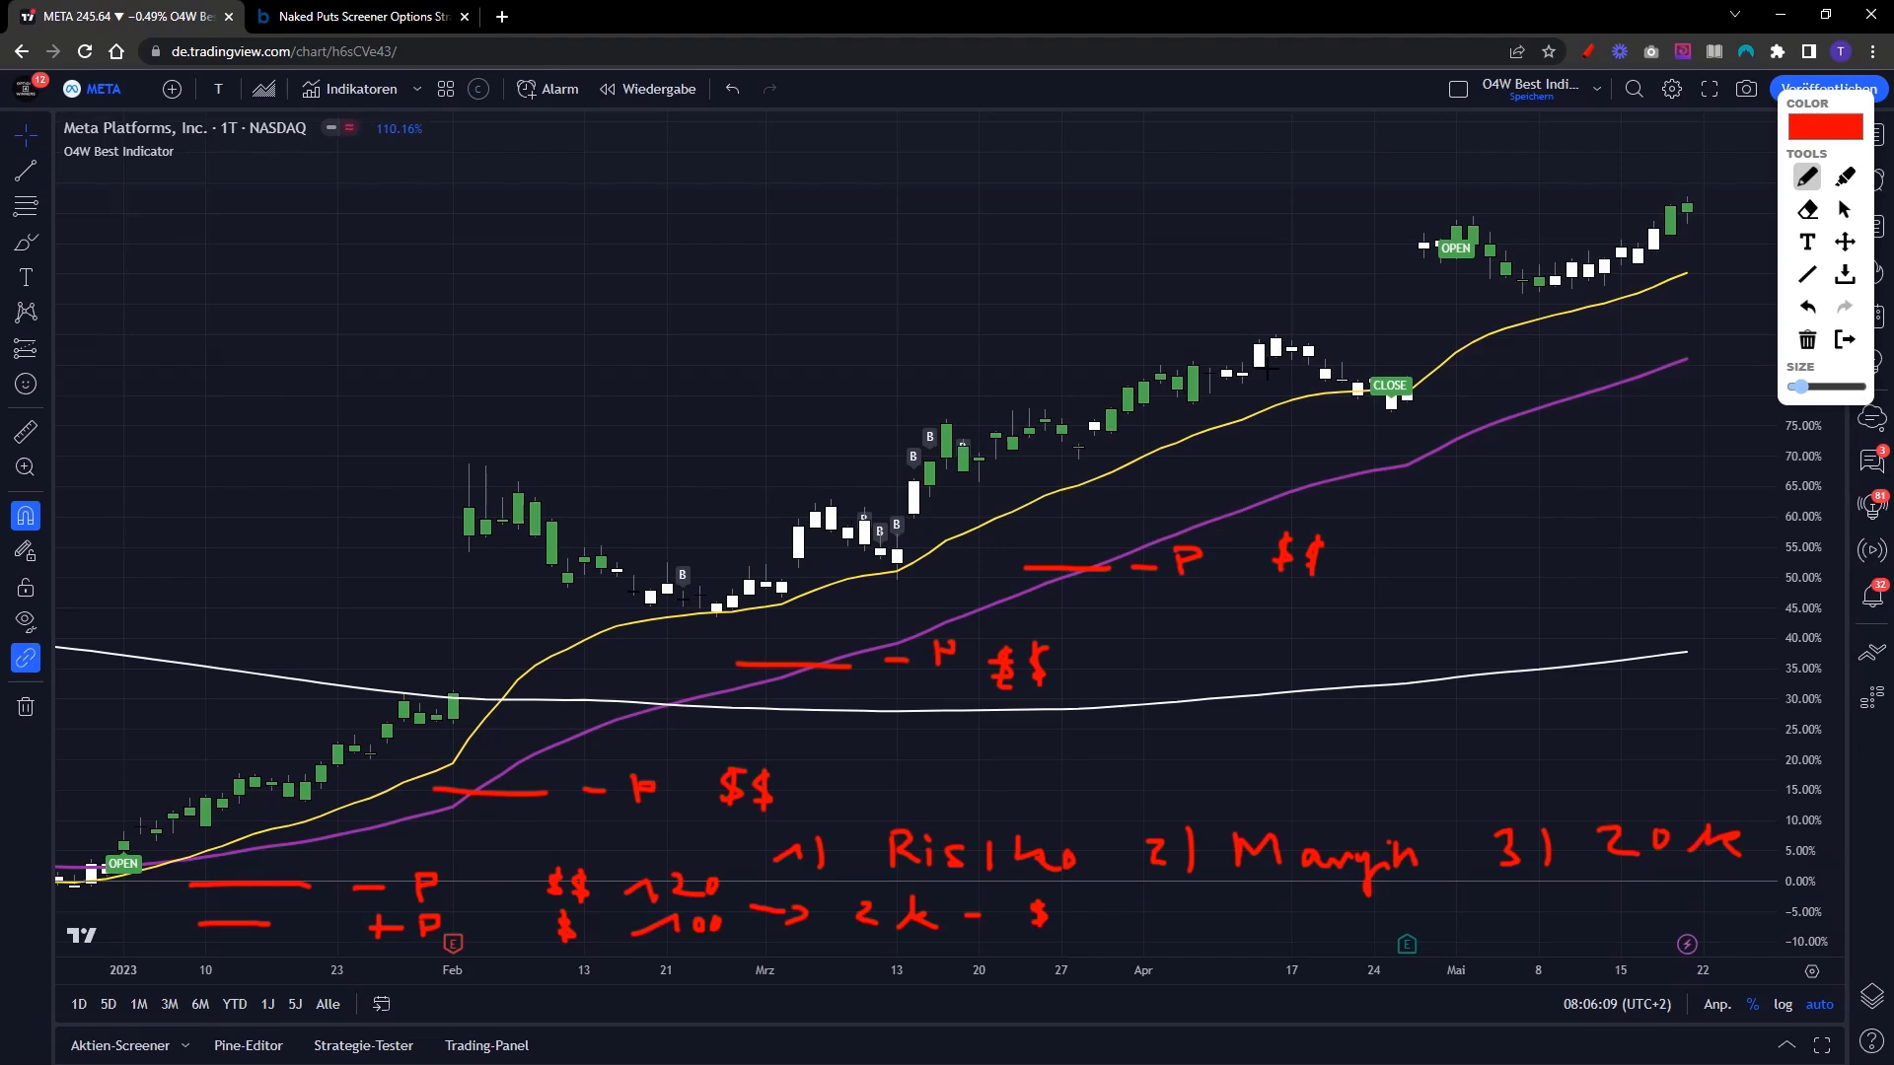
Switch back to the Barchart Naked Puts screener and add a 20-Day Moving Average filter from the Technical Analysis category
click(416, 8)
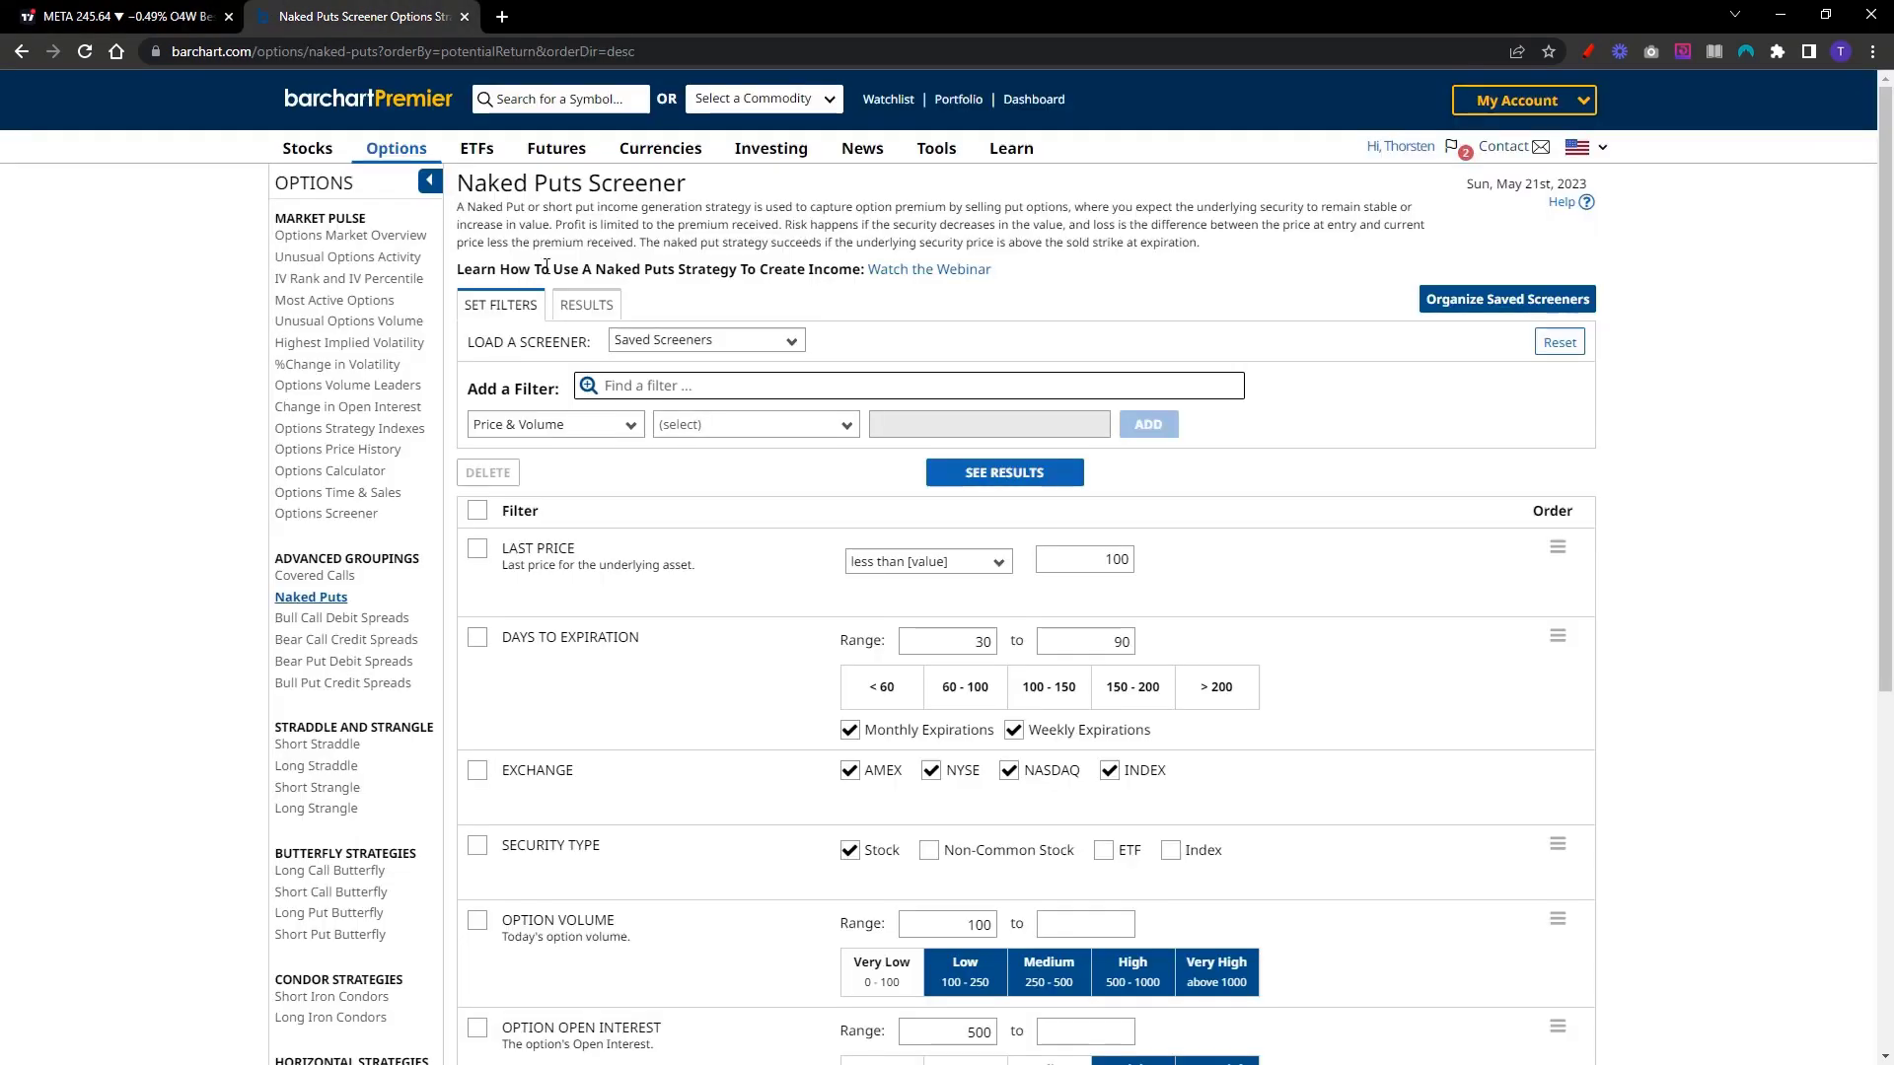
click(626, 428)
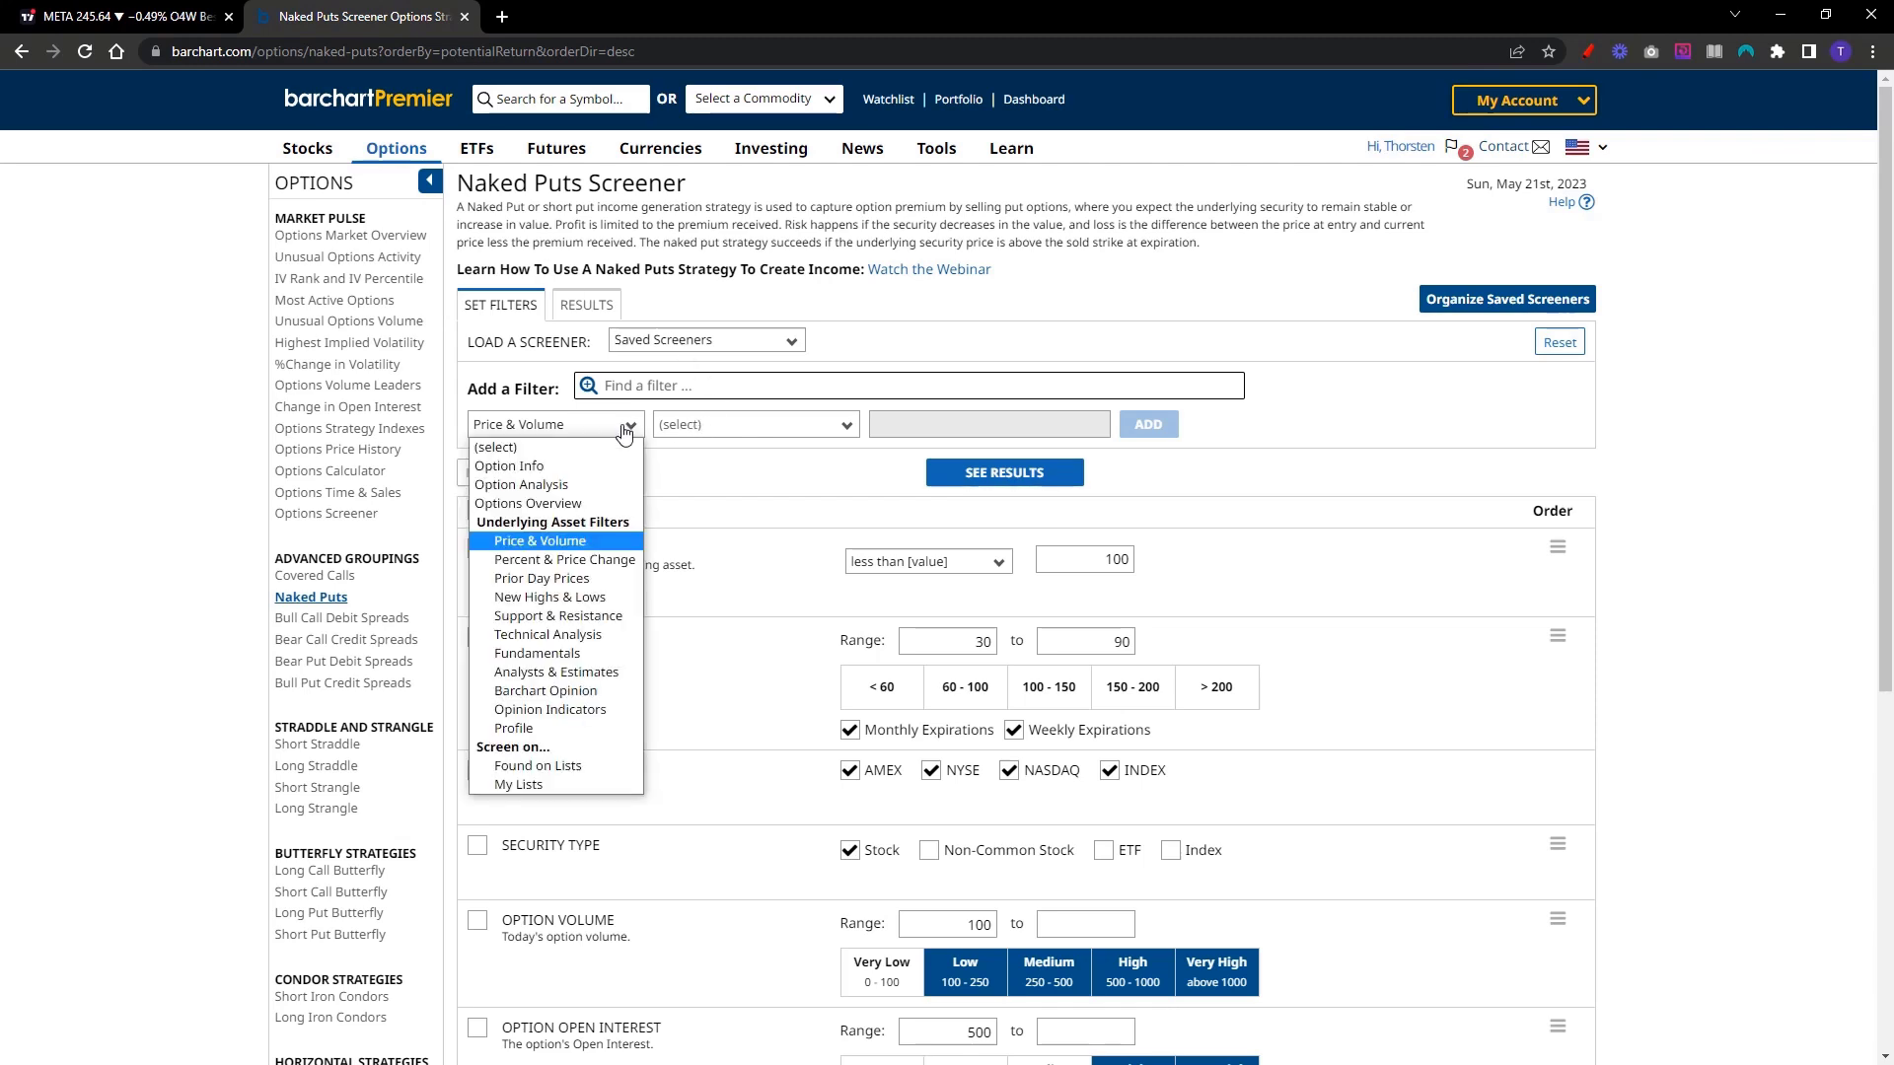
click(600, 636)
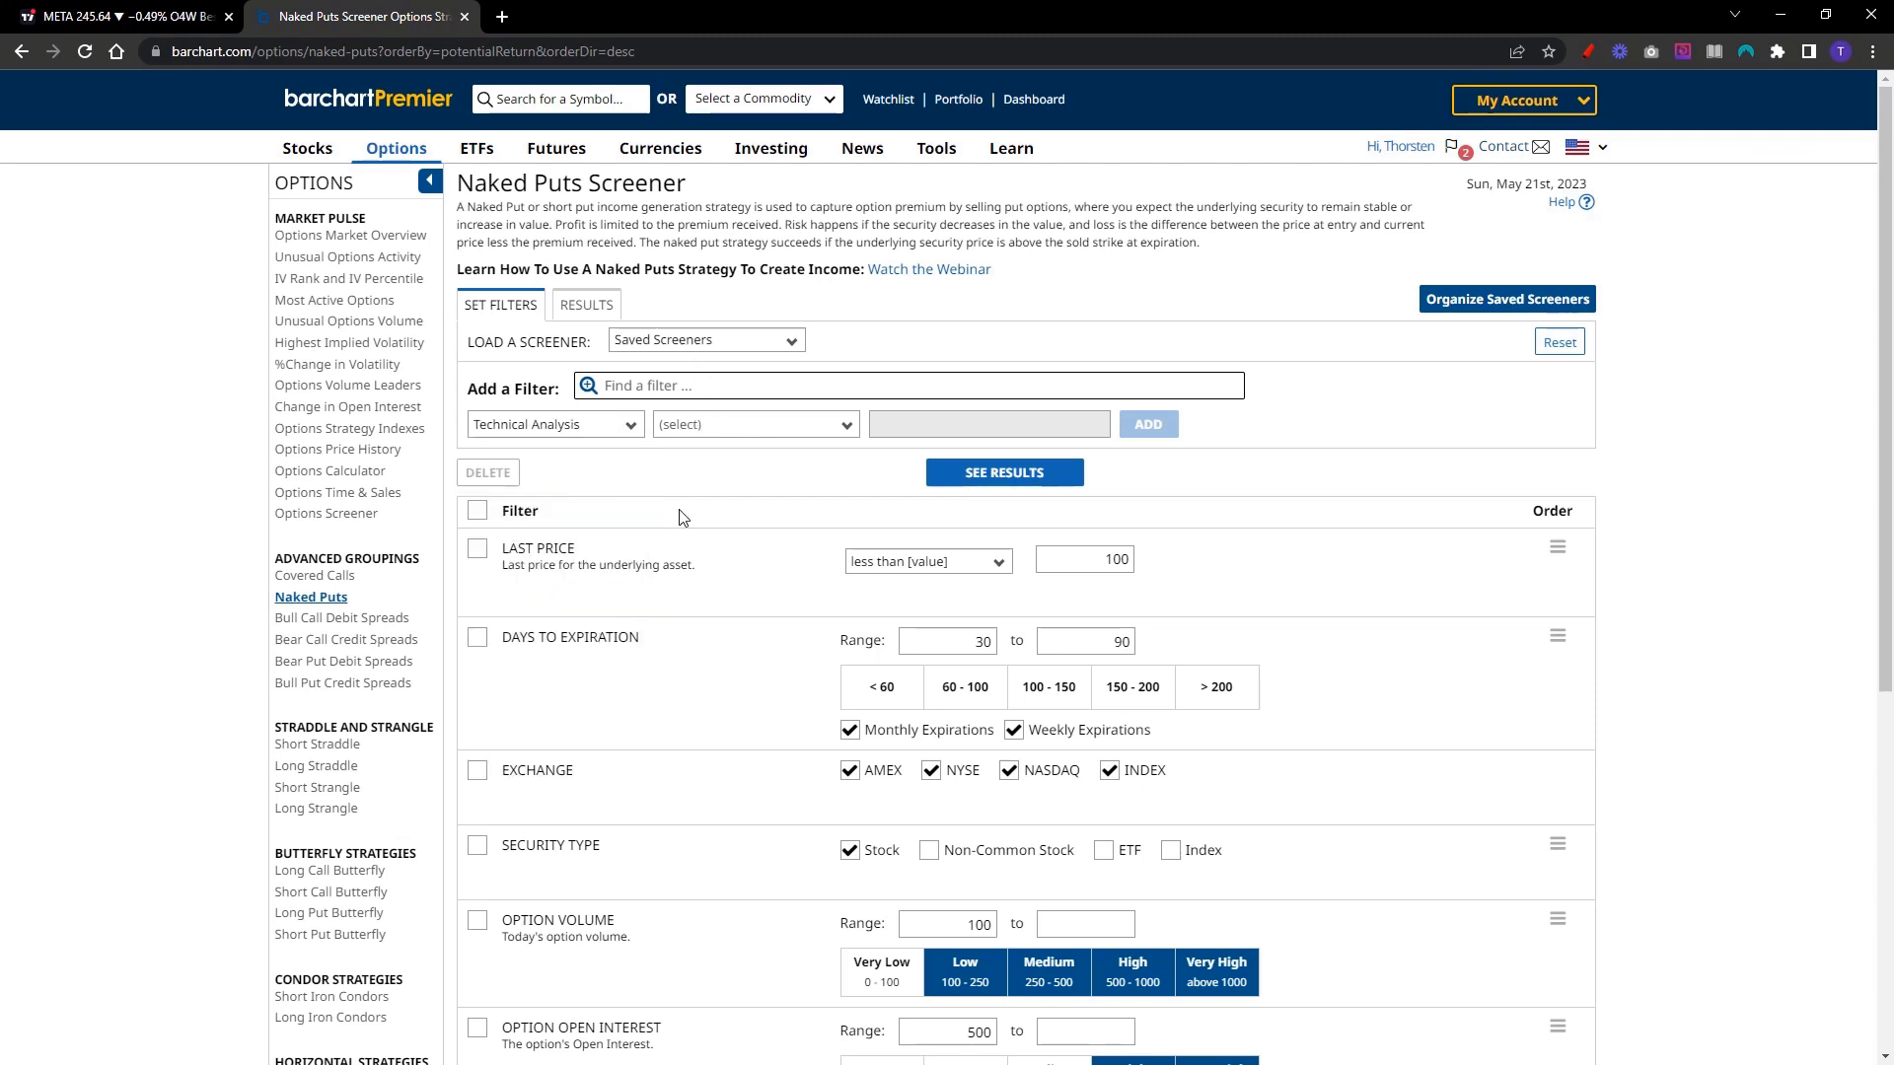
click(736, 429)
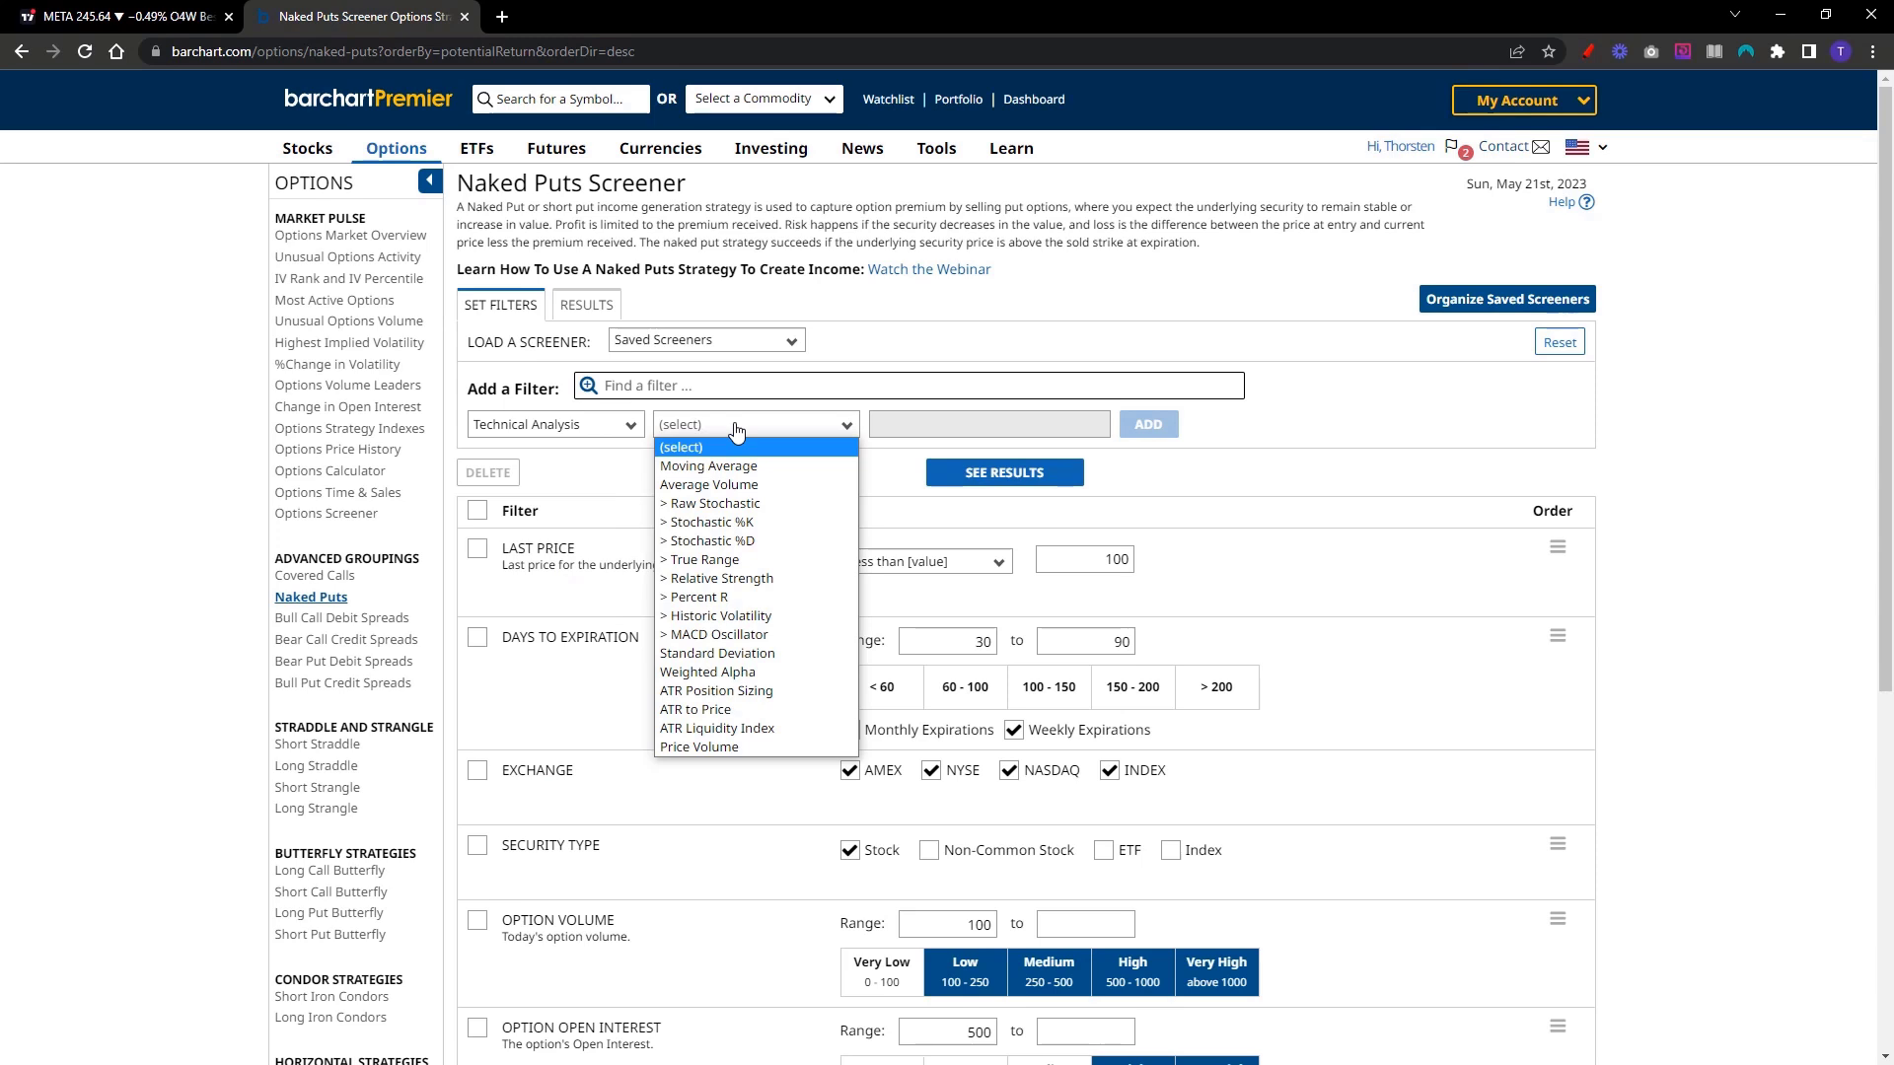
click(752, 467)
click(900, 431)
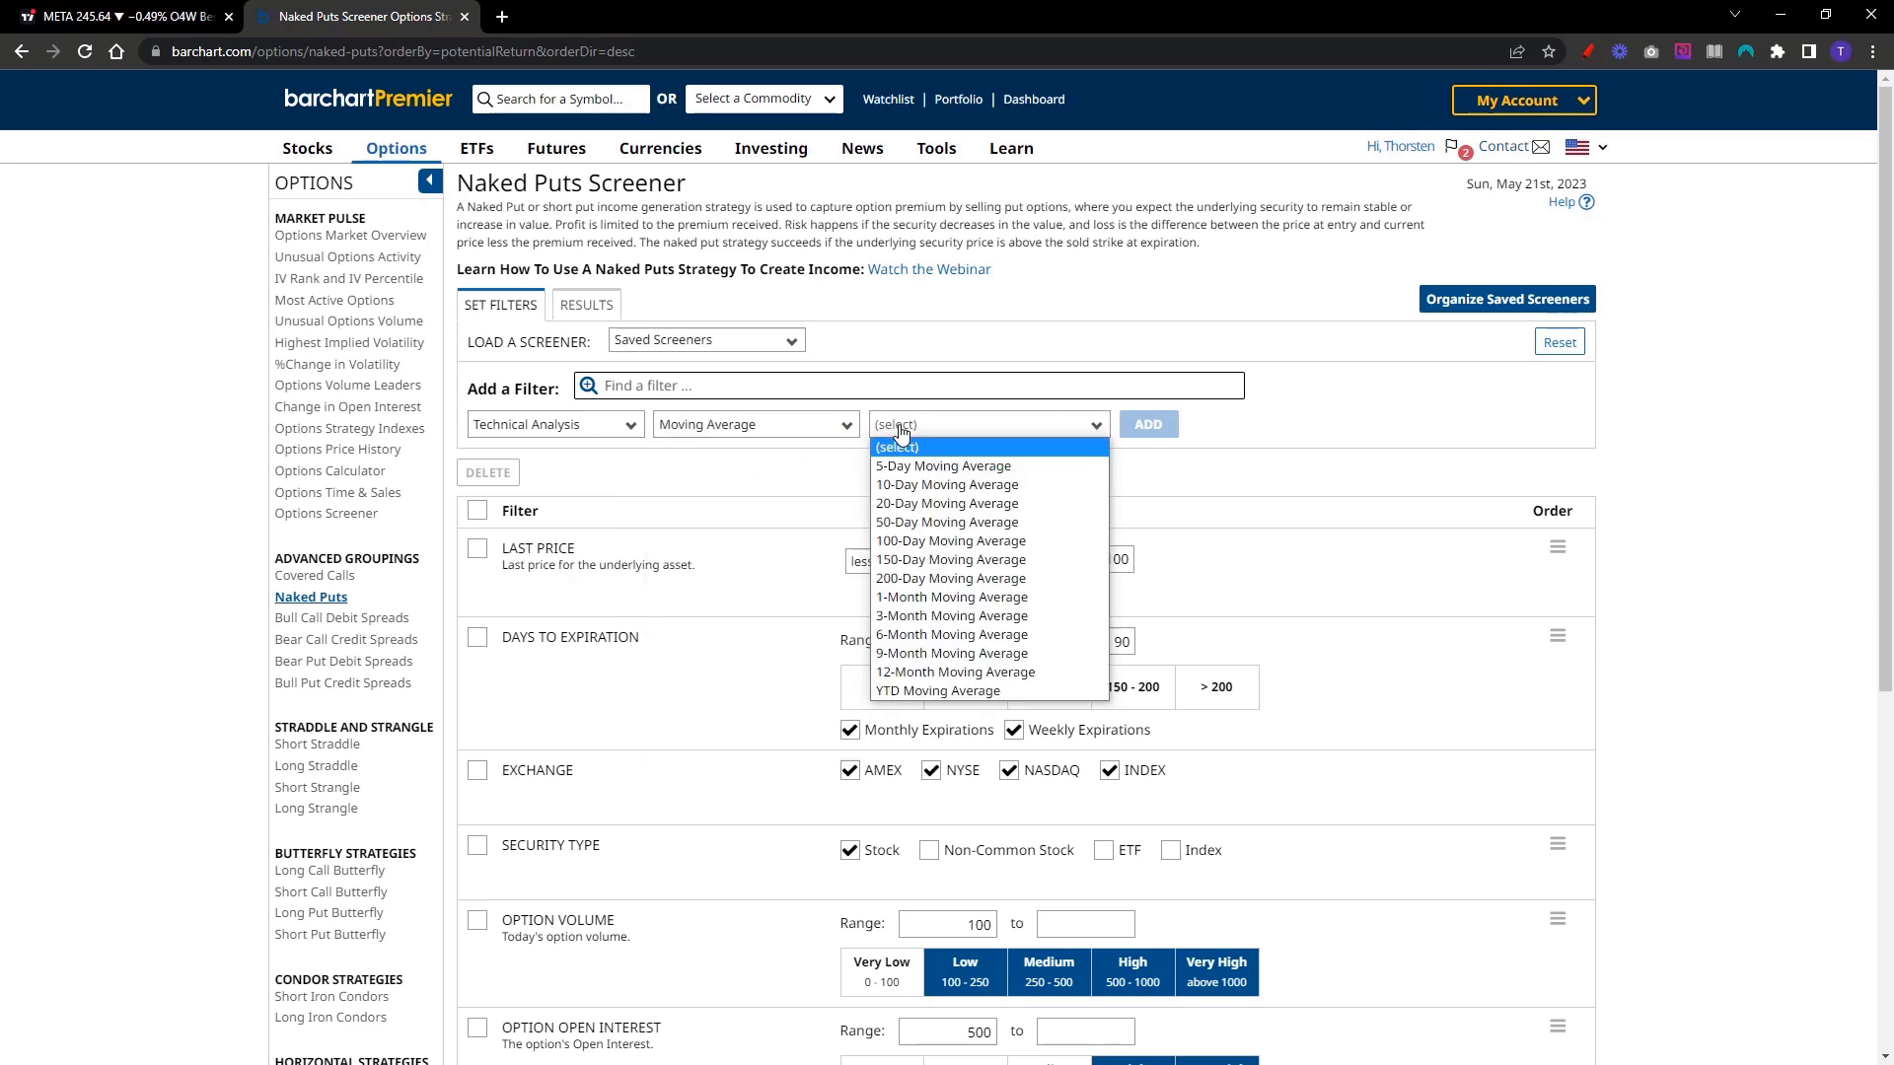
click(939, 503)
click(1130, 441)
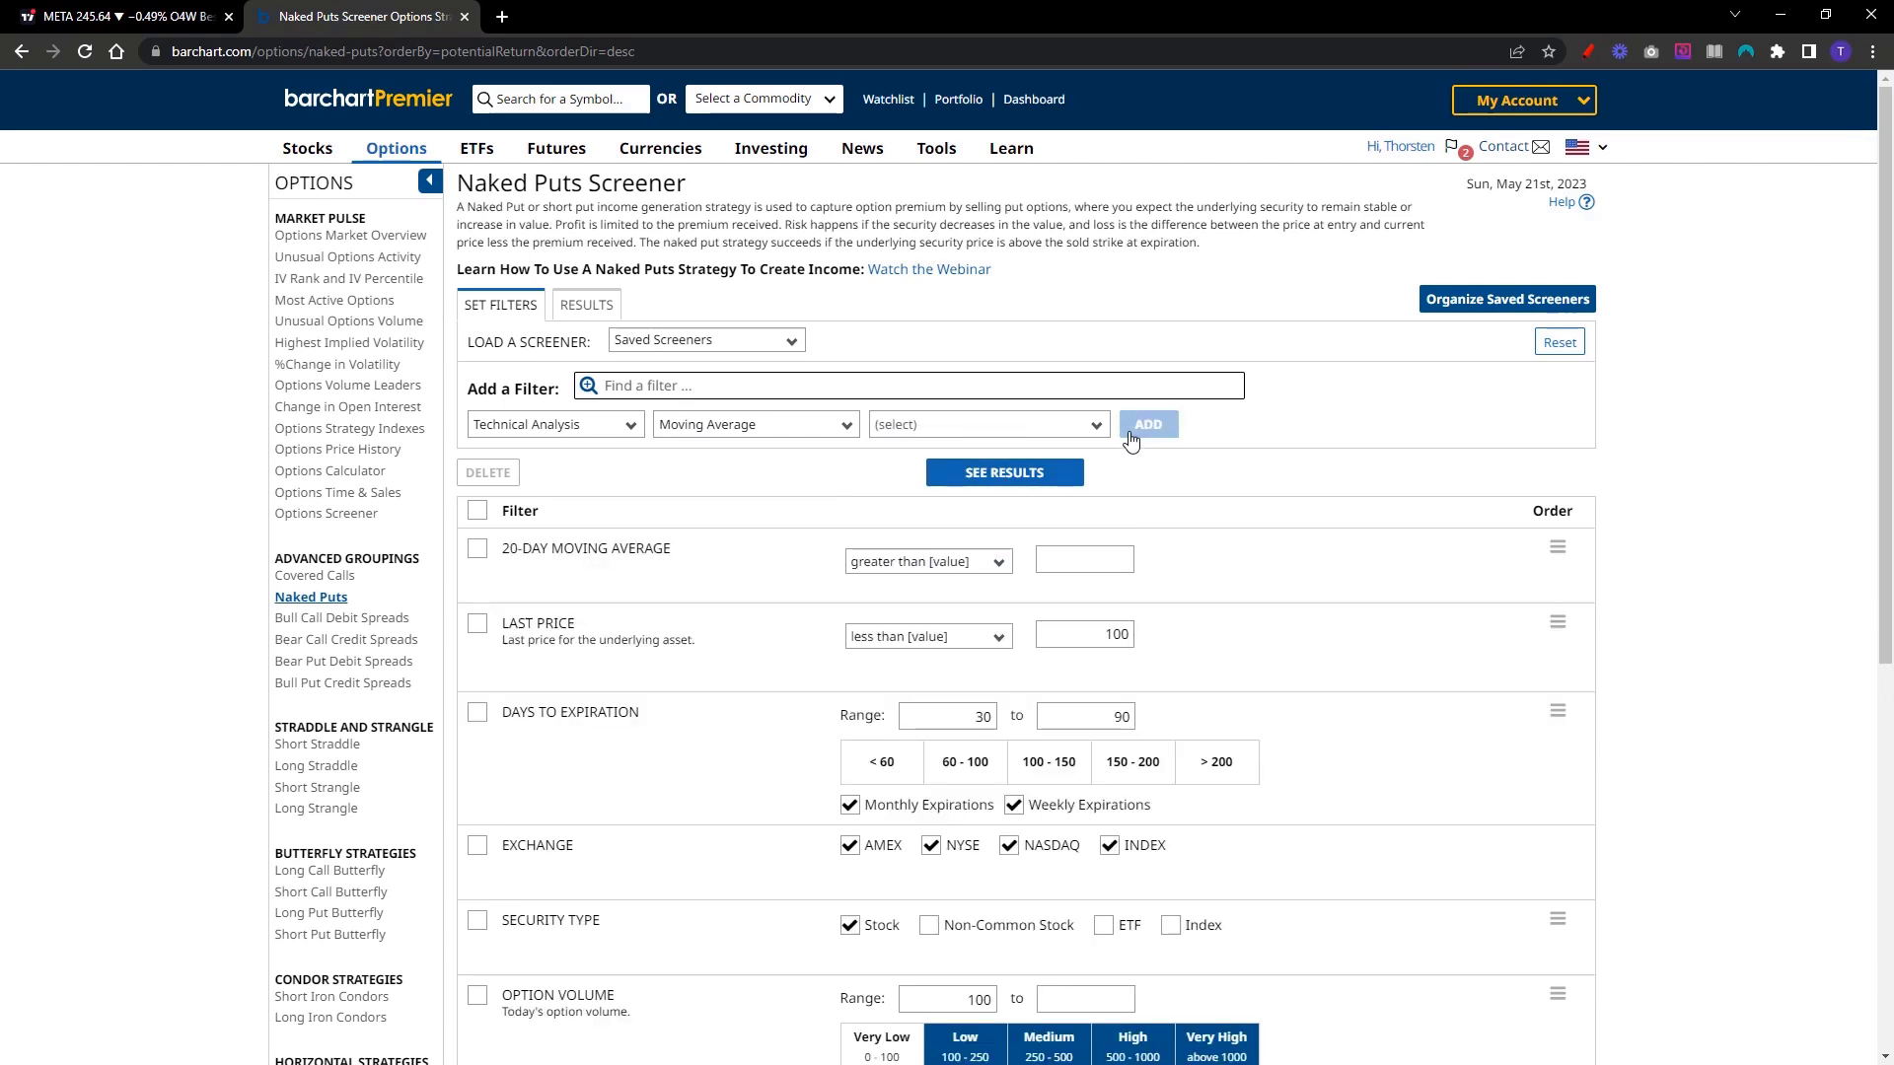
Set the 20-Day Moving Average filter to greater than the 50-Day Moving Average field and run the screener
click(915, 576)
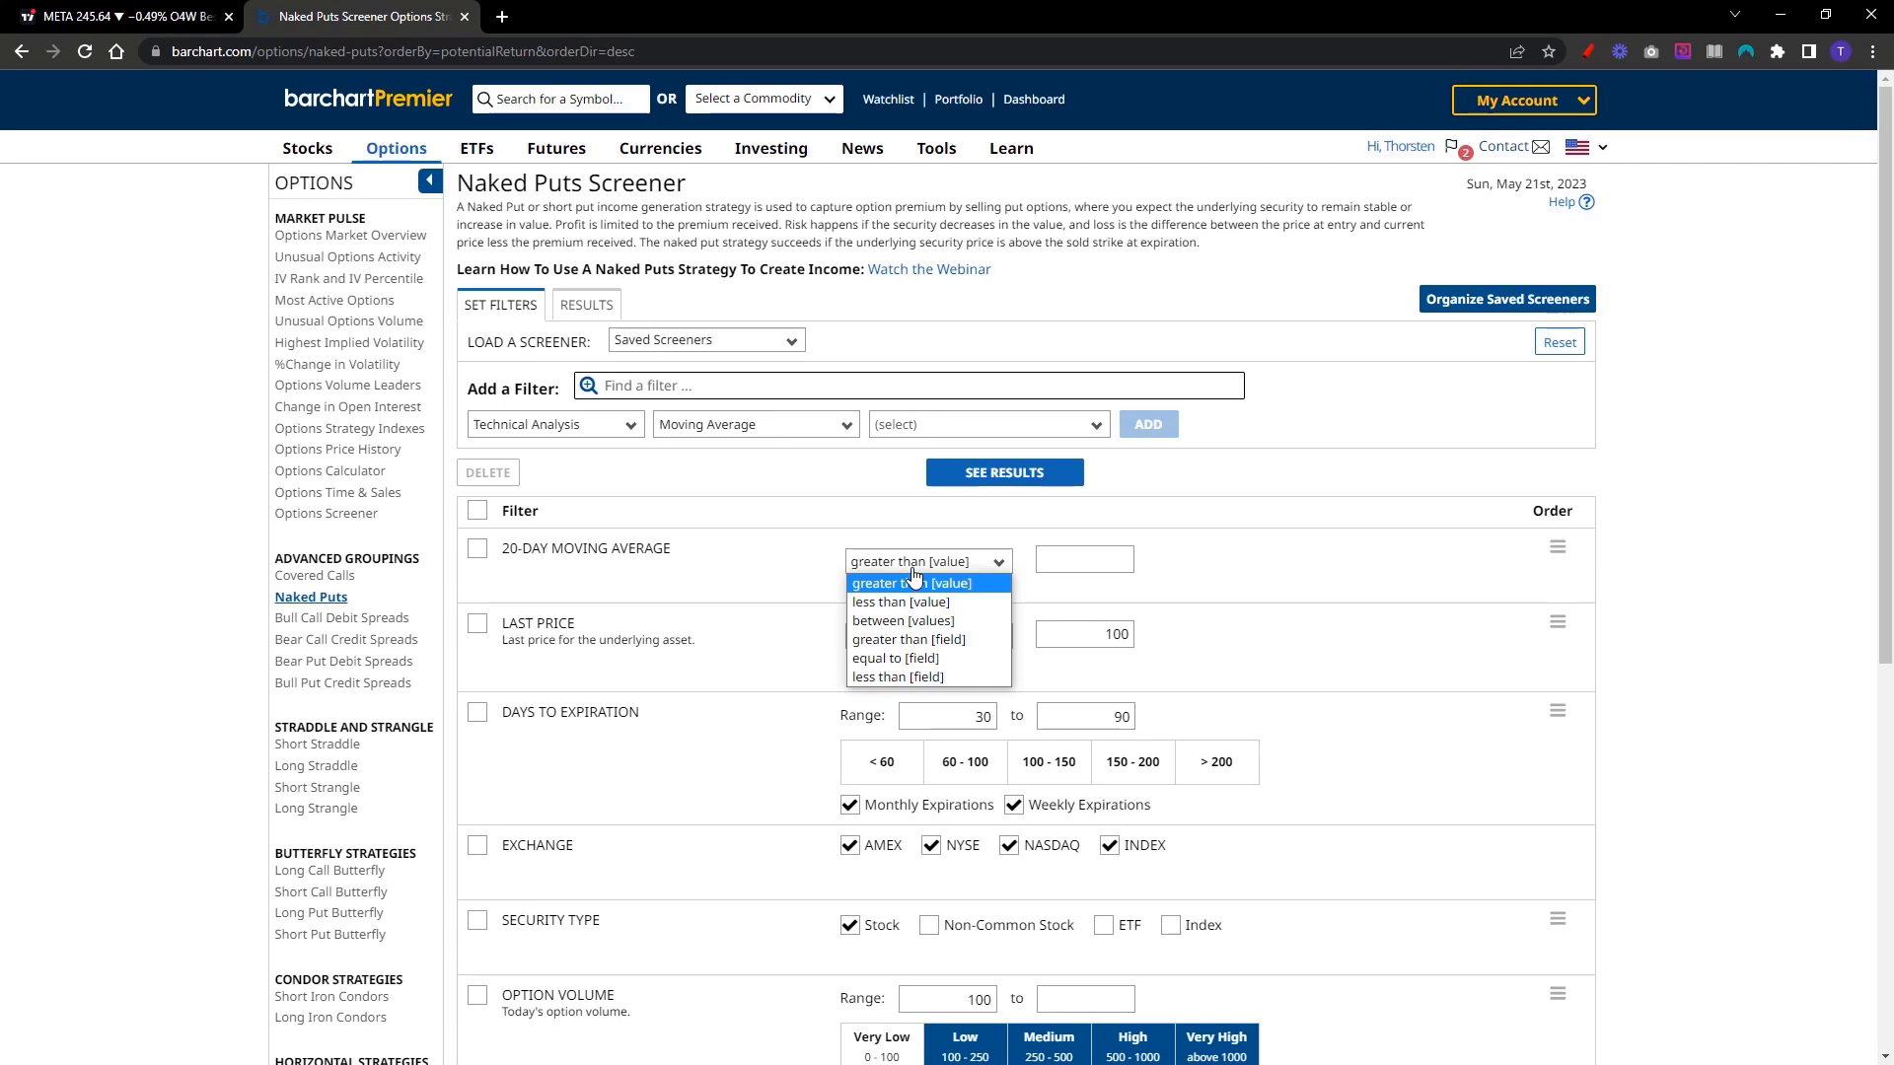
click(940, 641)
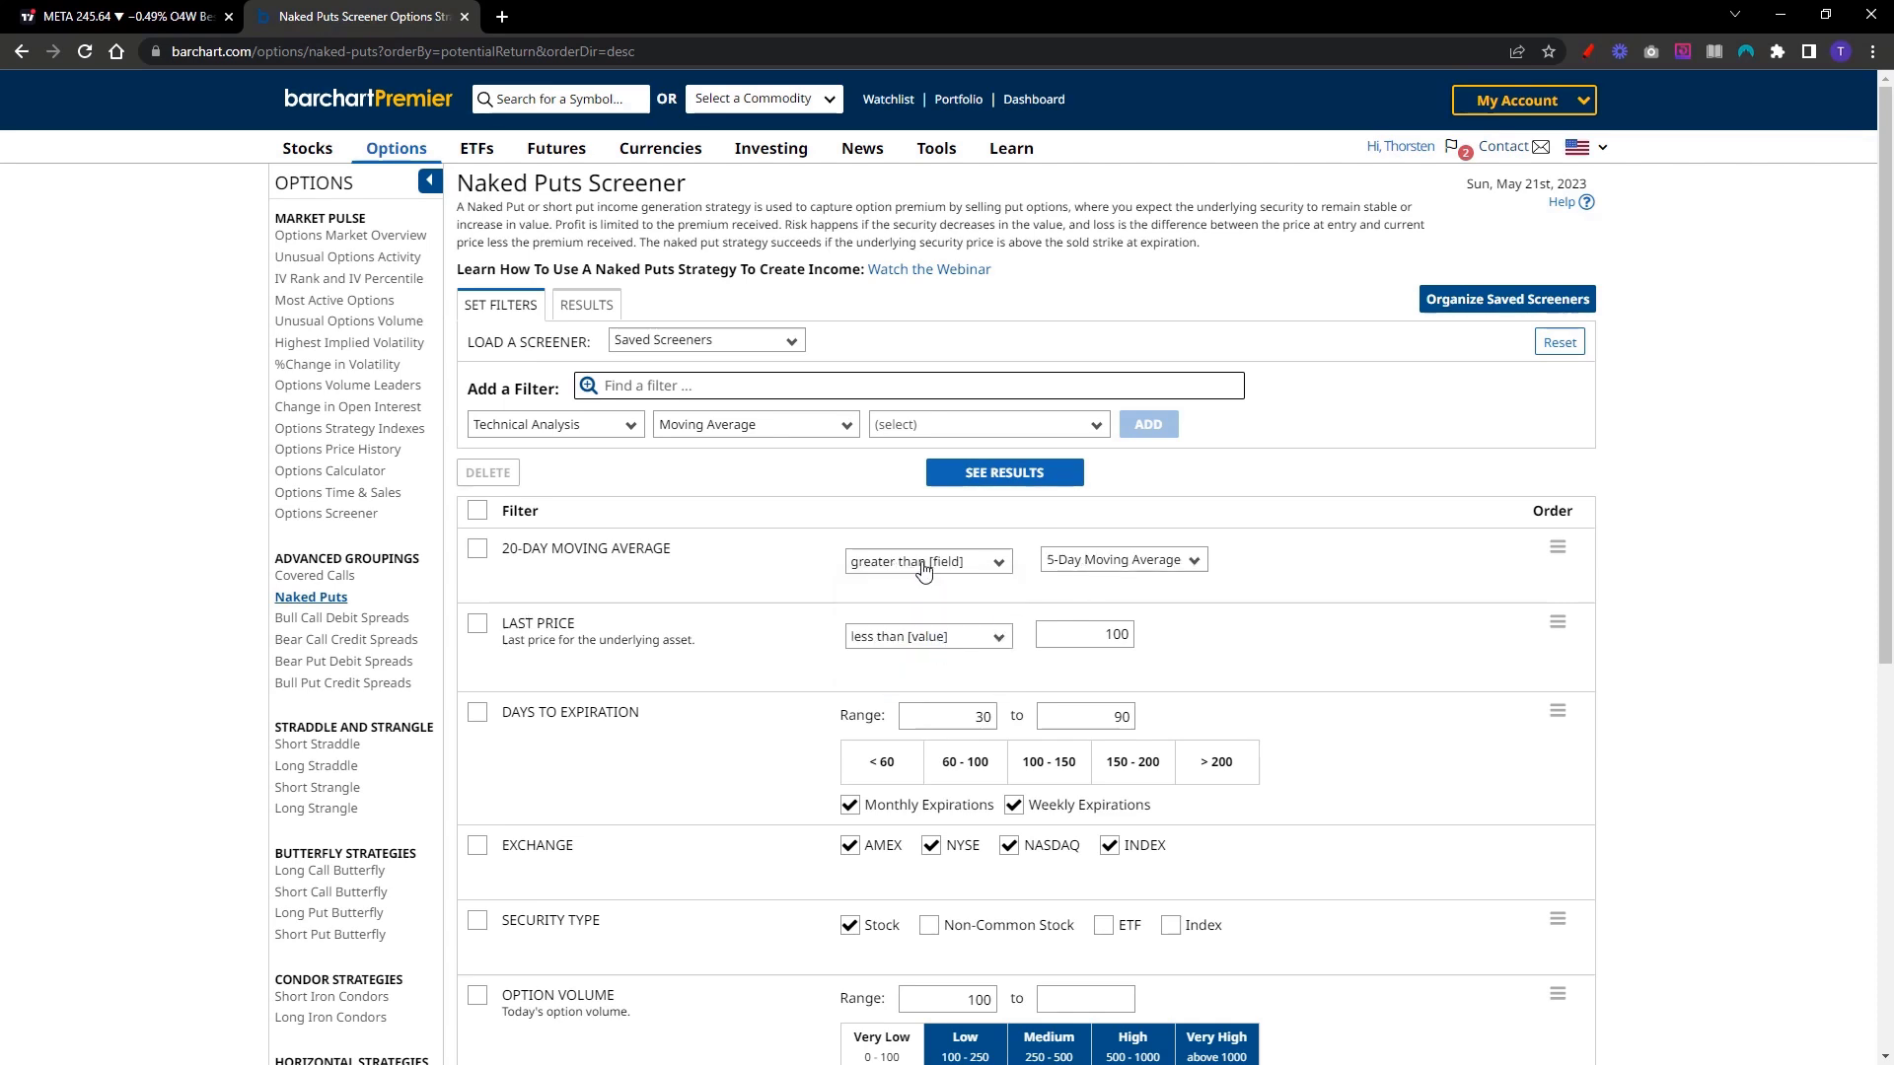
click(1061, 569)
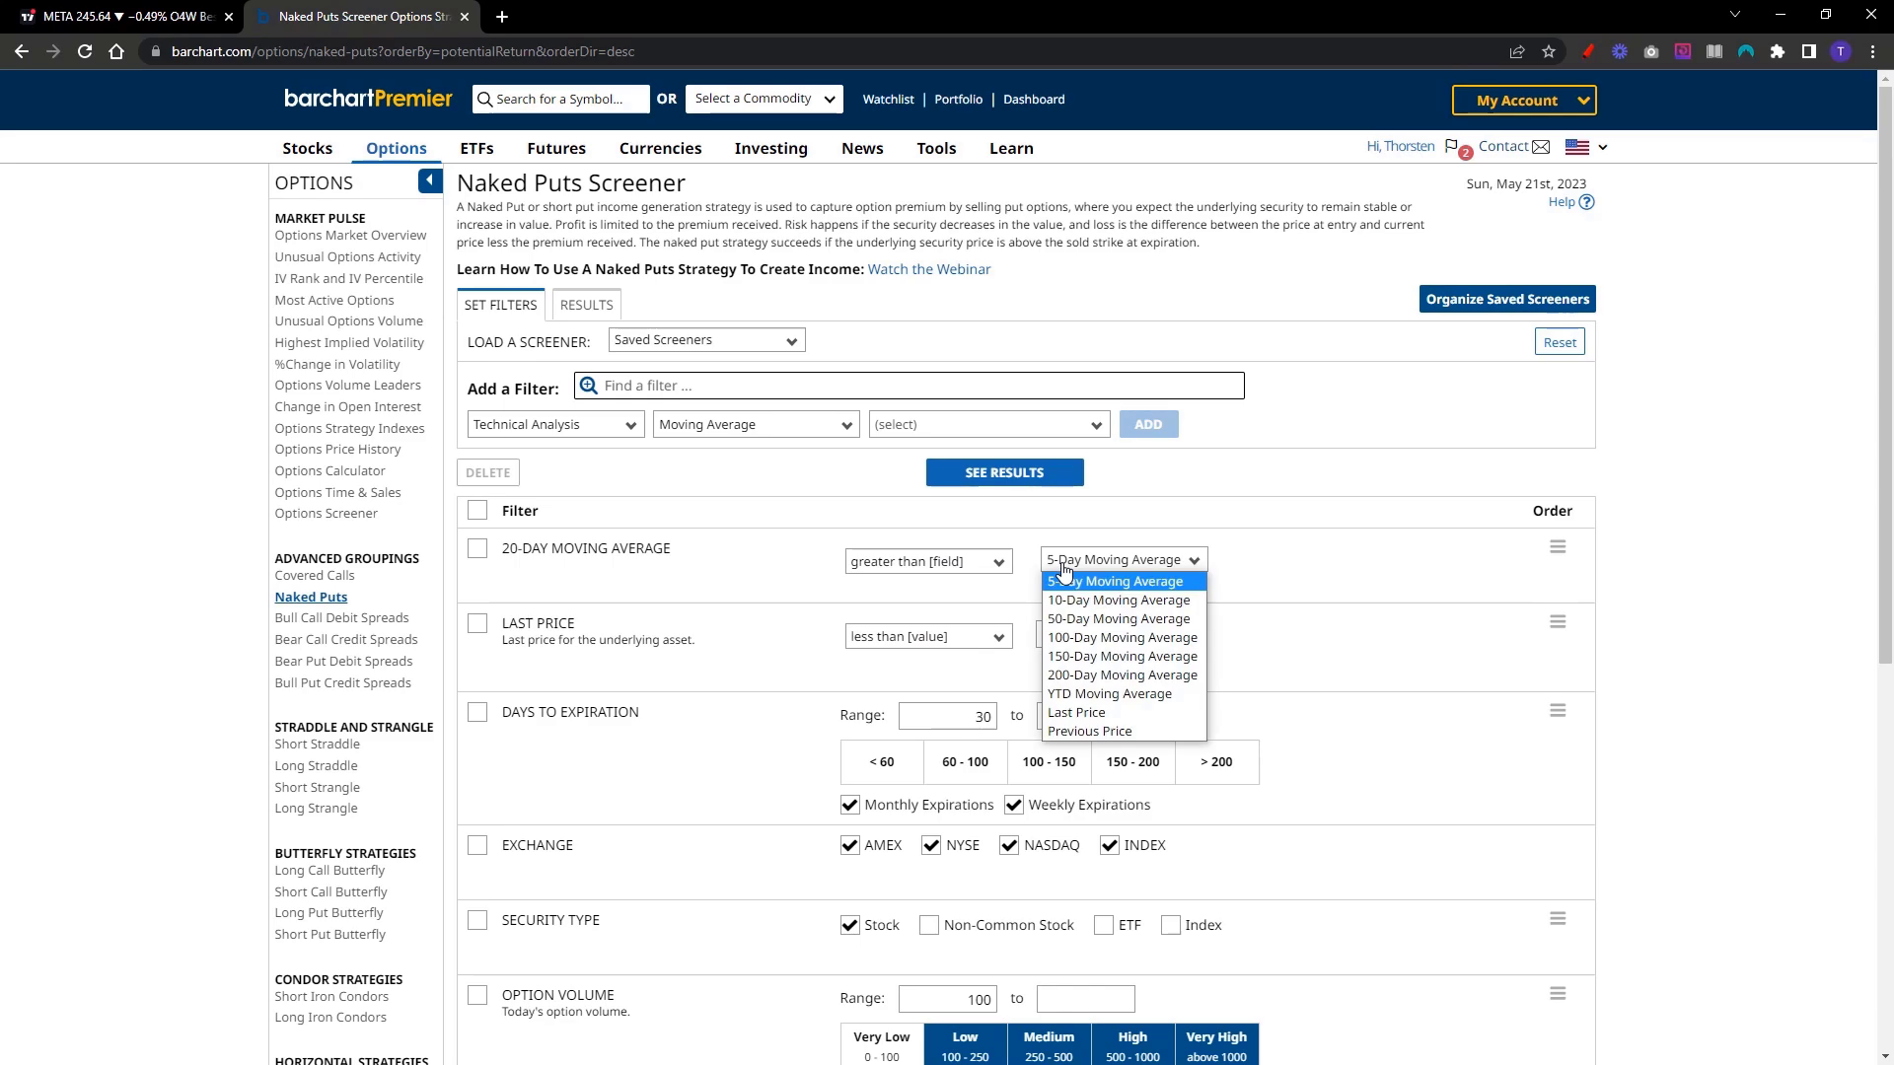
click(1097, 620)
scroll(1471, 646, down, 7)
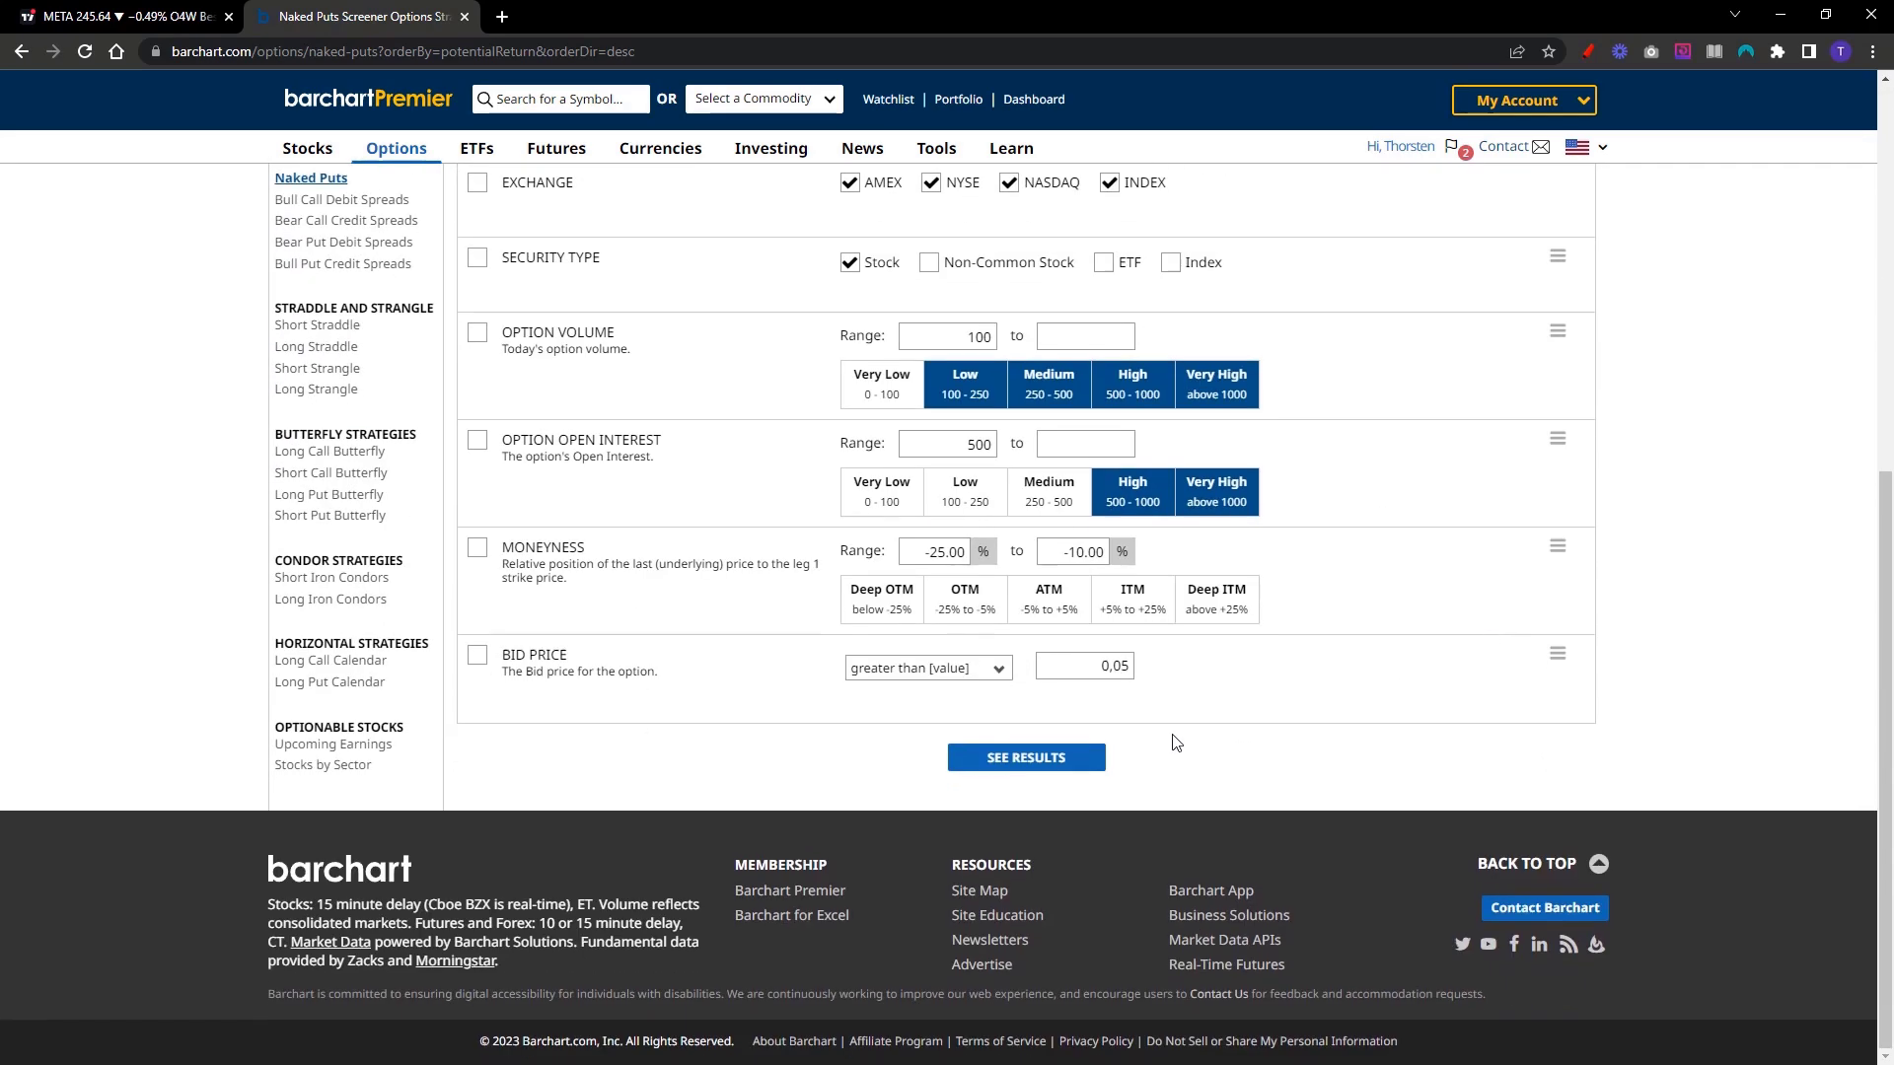
click(1024, 758)
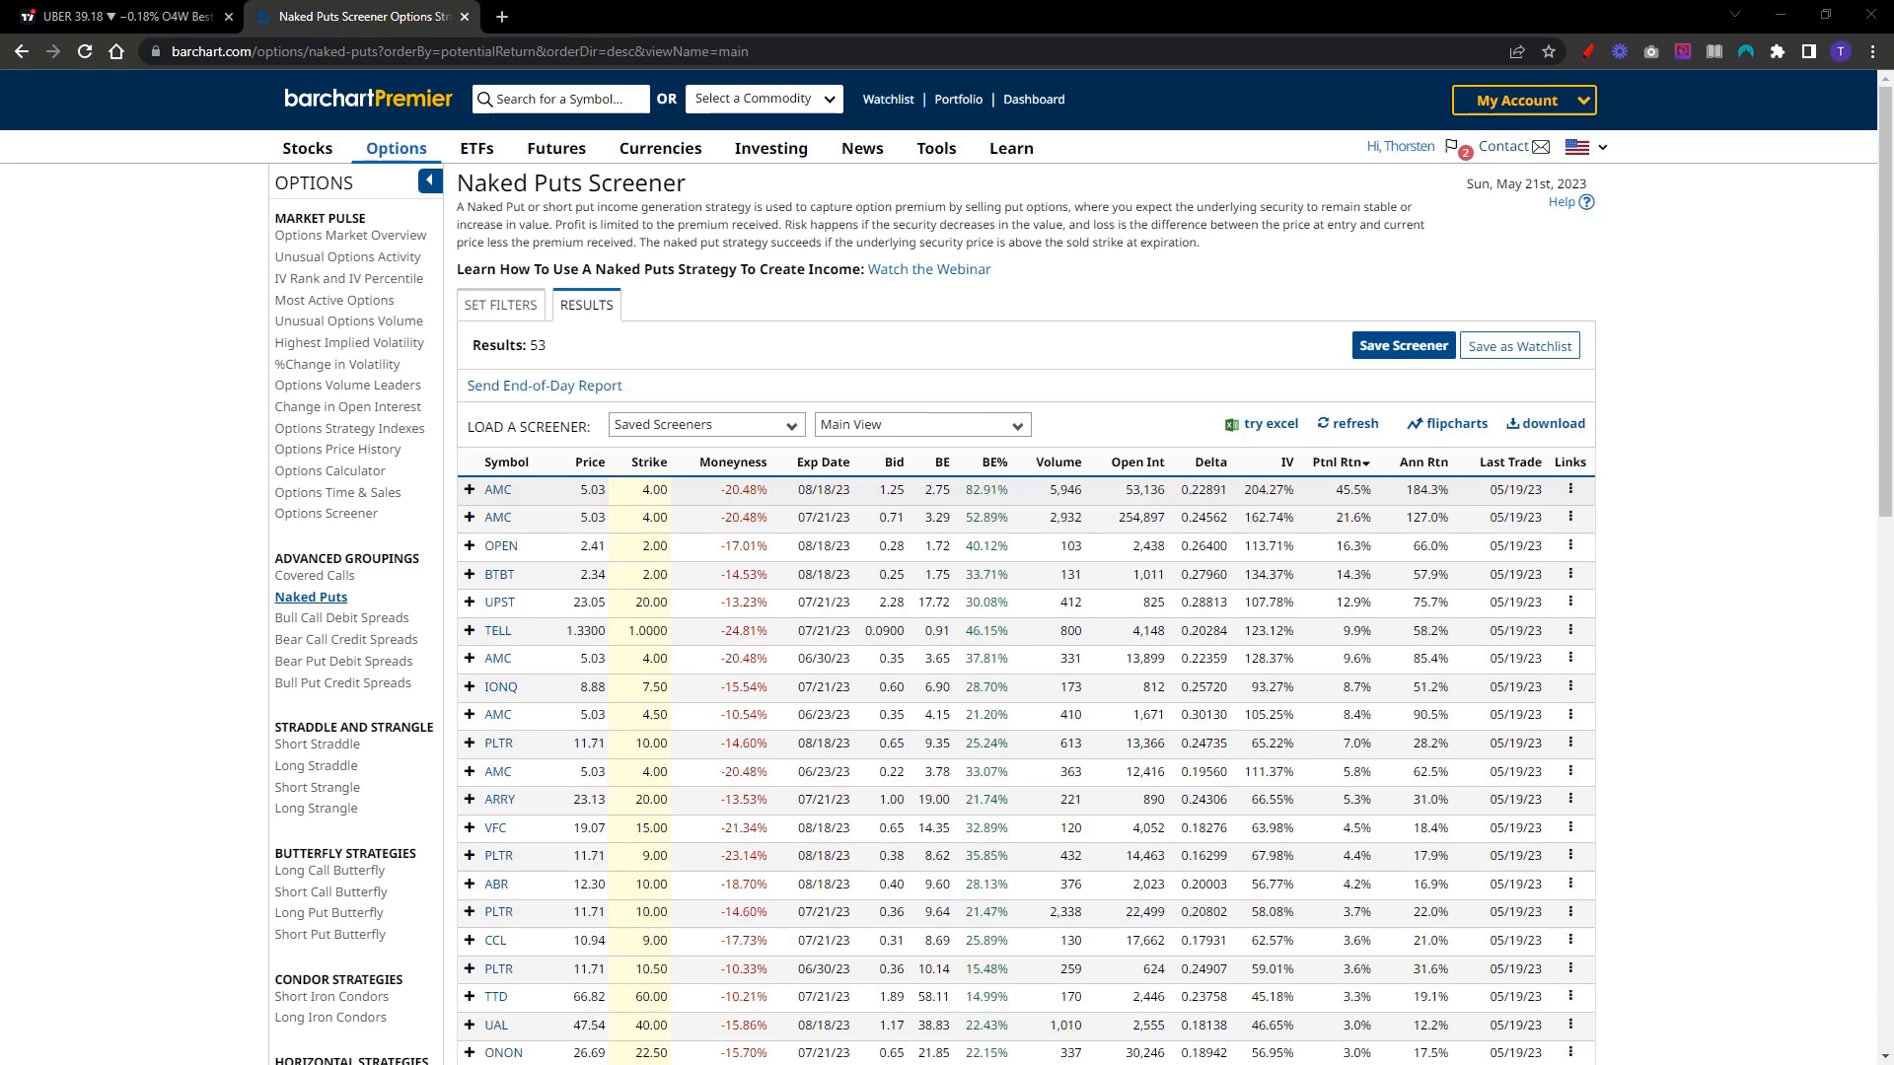
Return to the filter settings and add a Market Cap $K filter covering the Mid, Large and Mega ranges
click(496, 308)
click(699, 391)
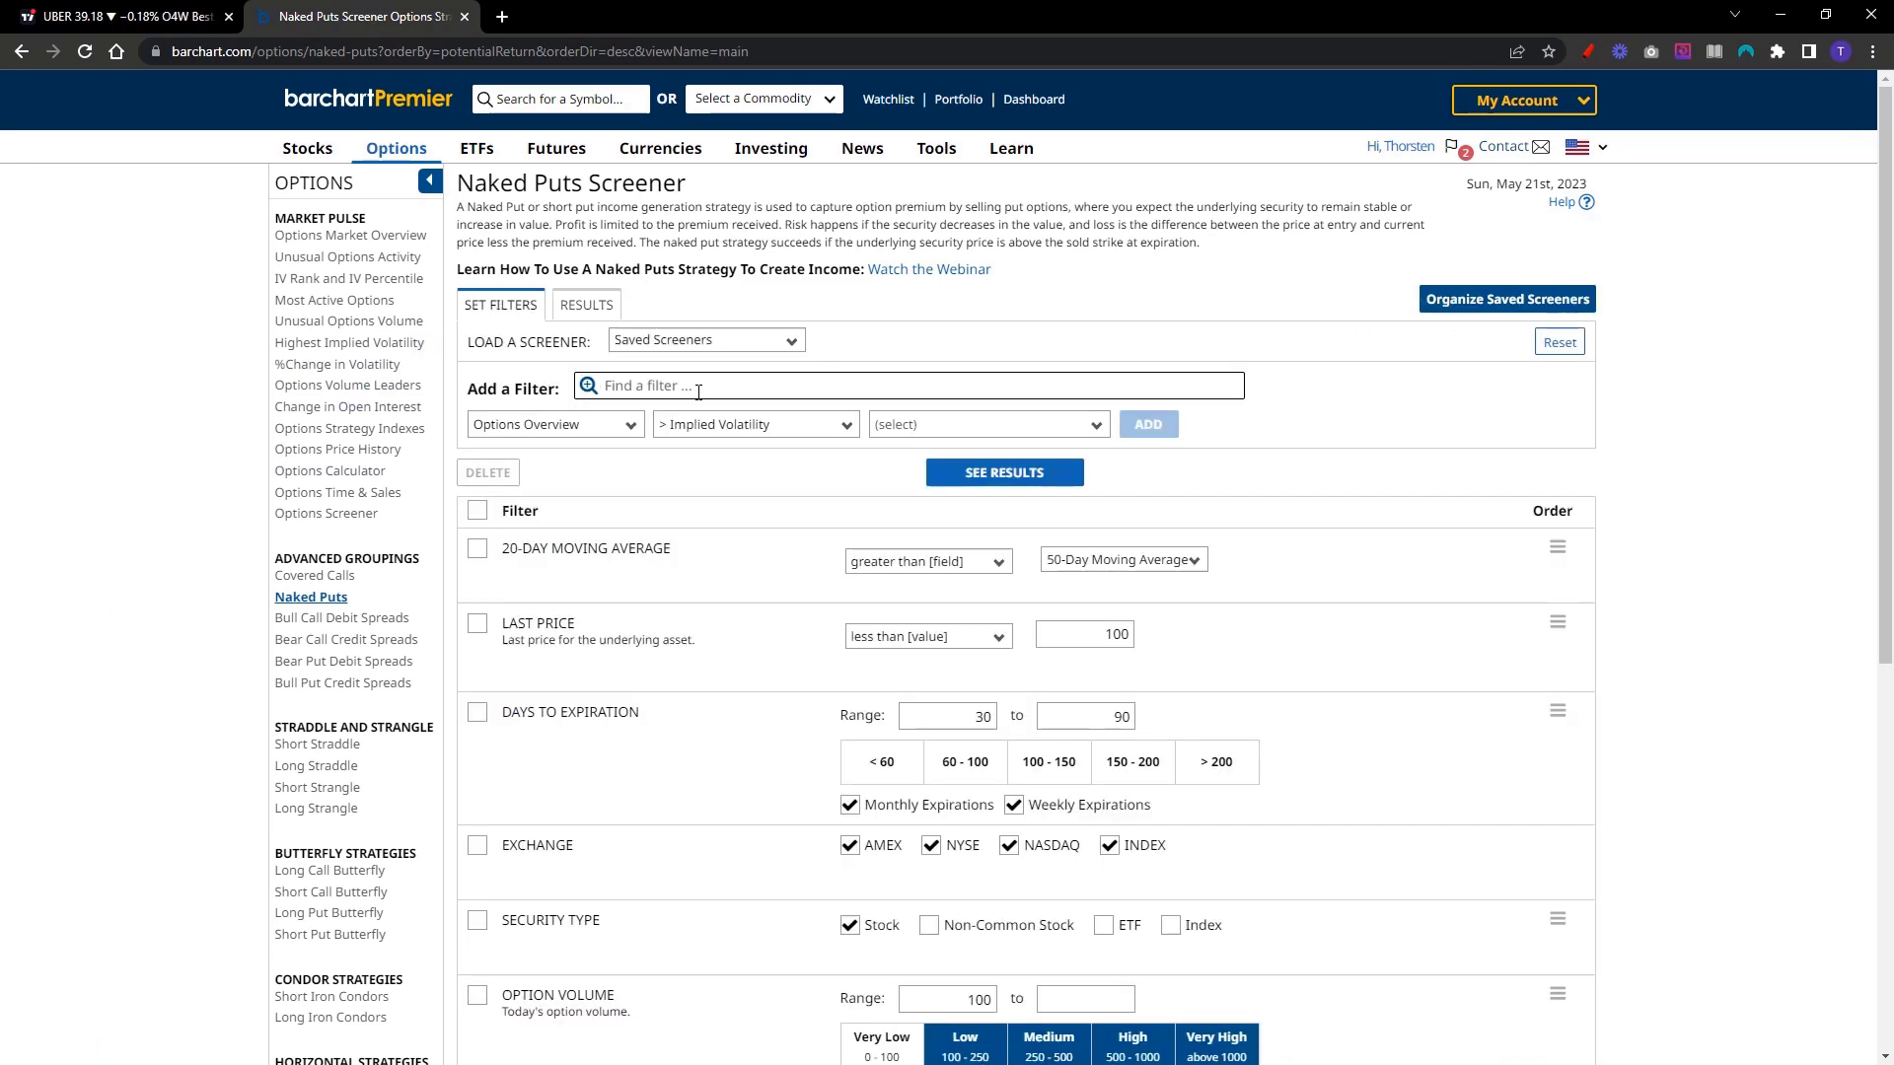
text(market)
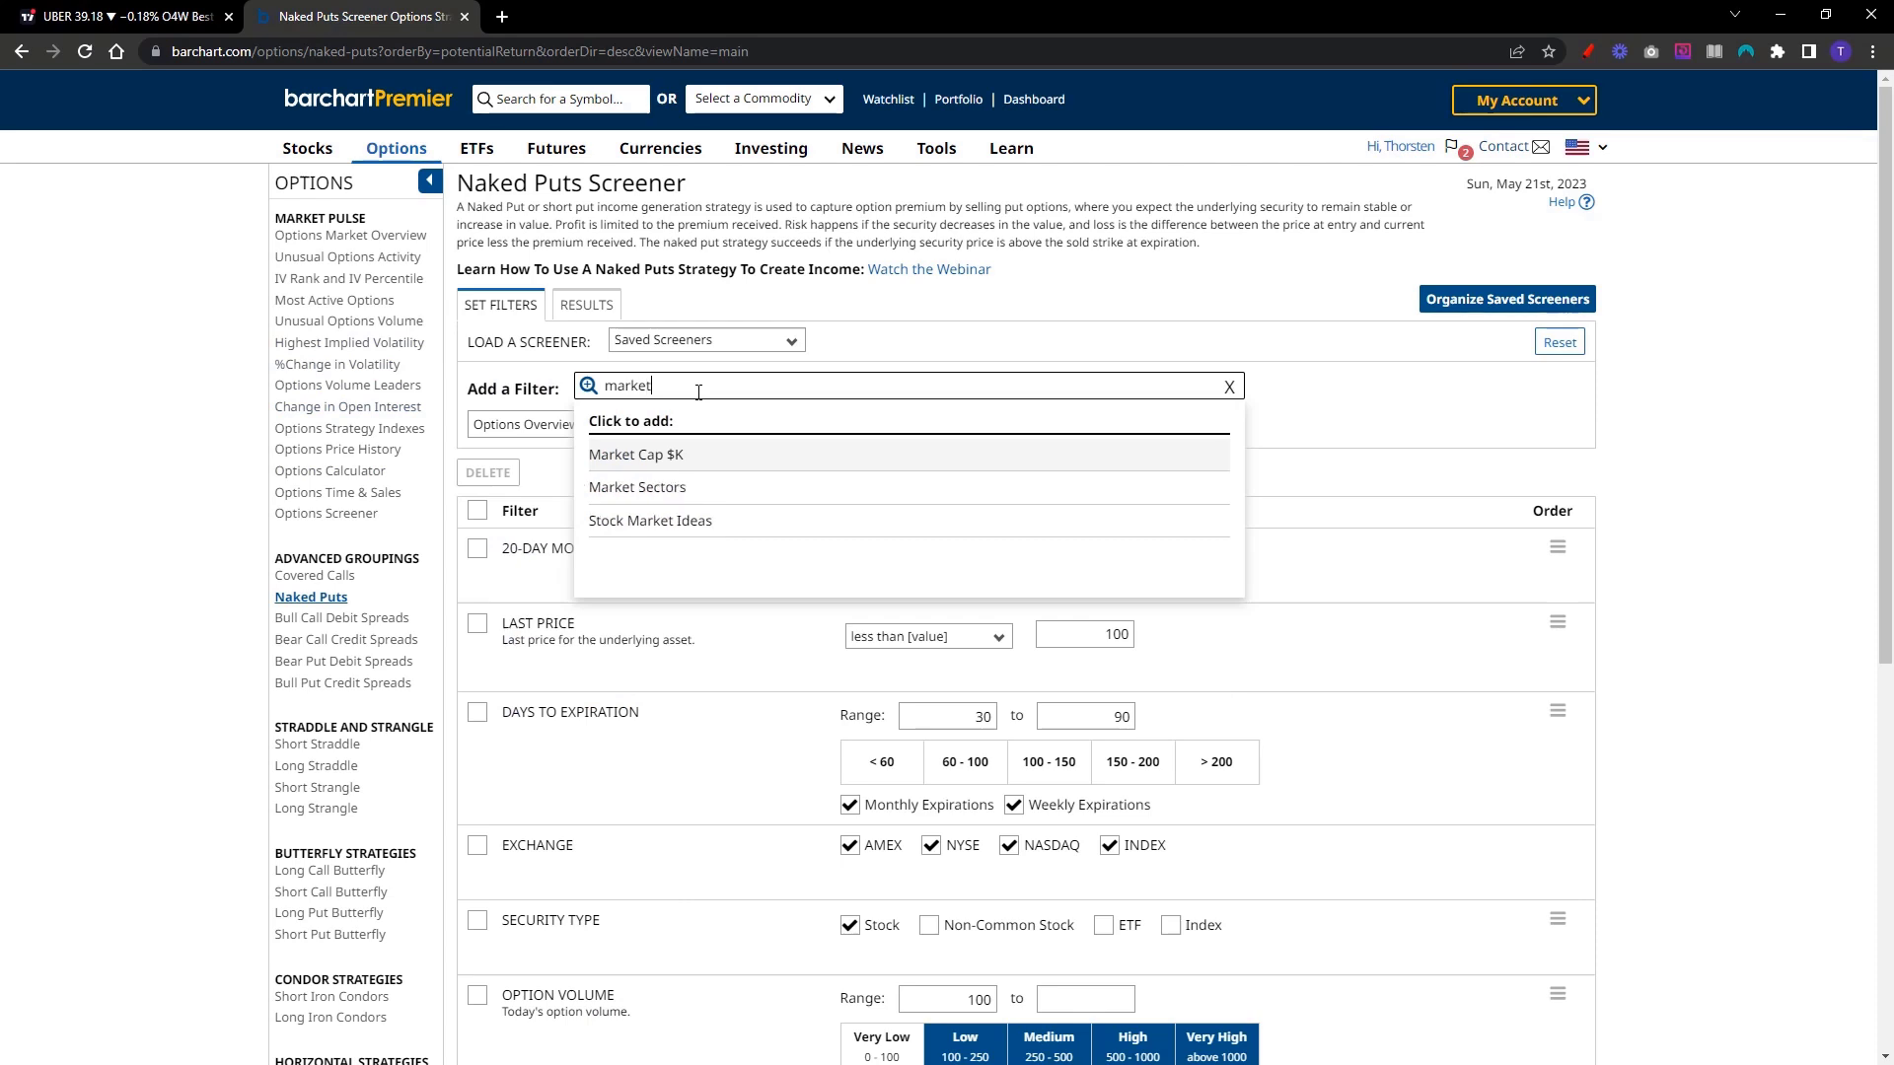
click(714, 460)
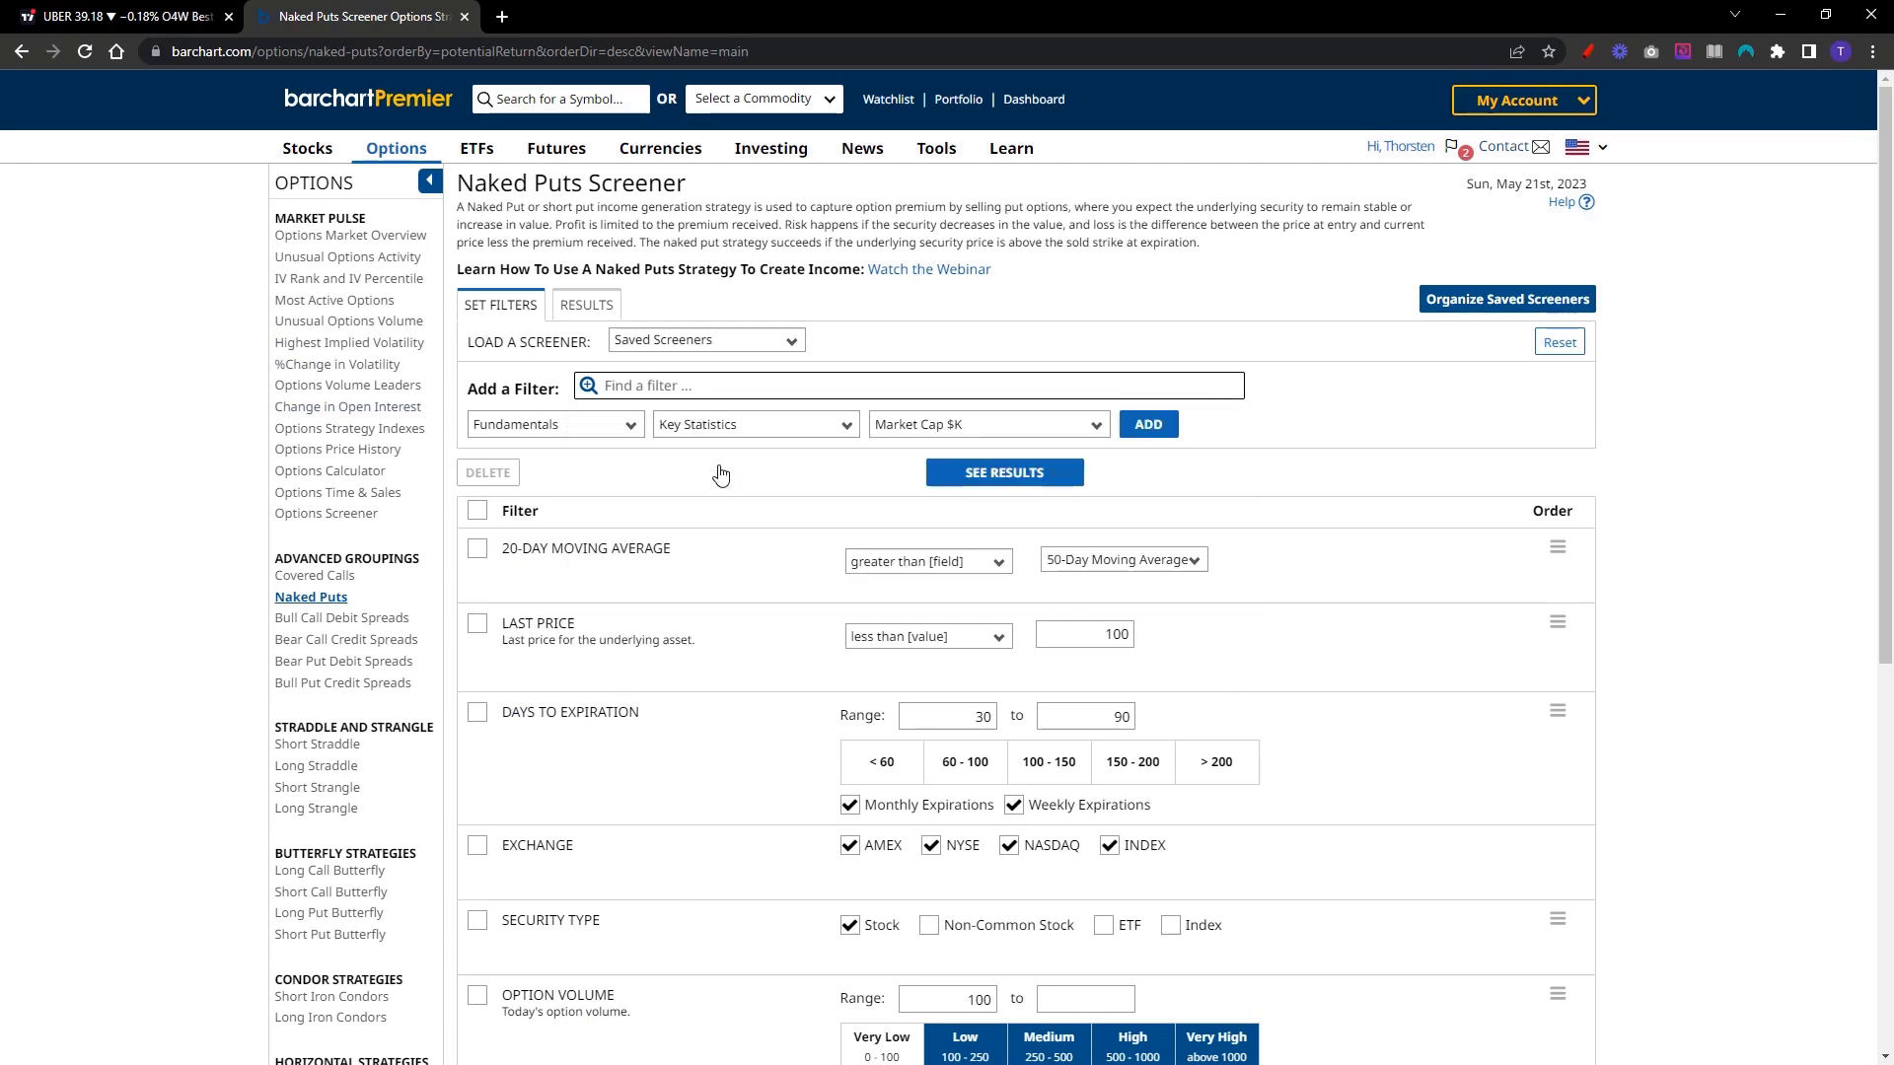
click(1144, 435)
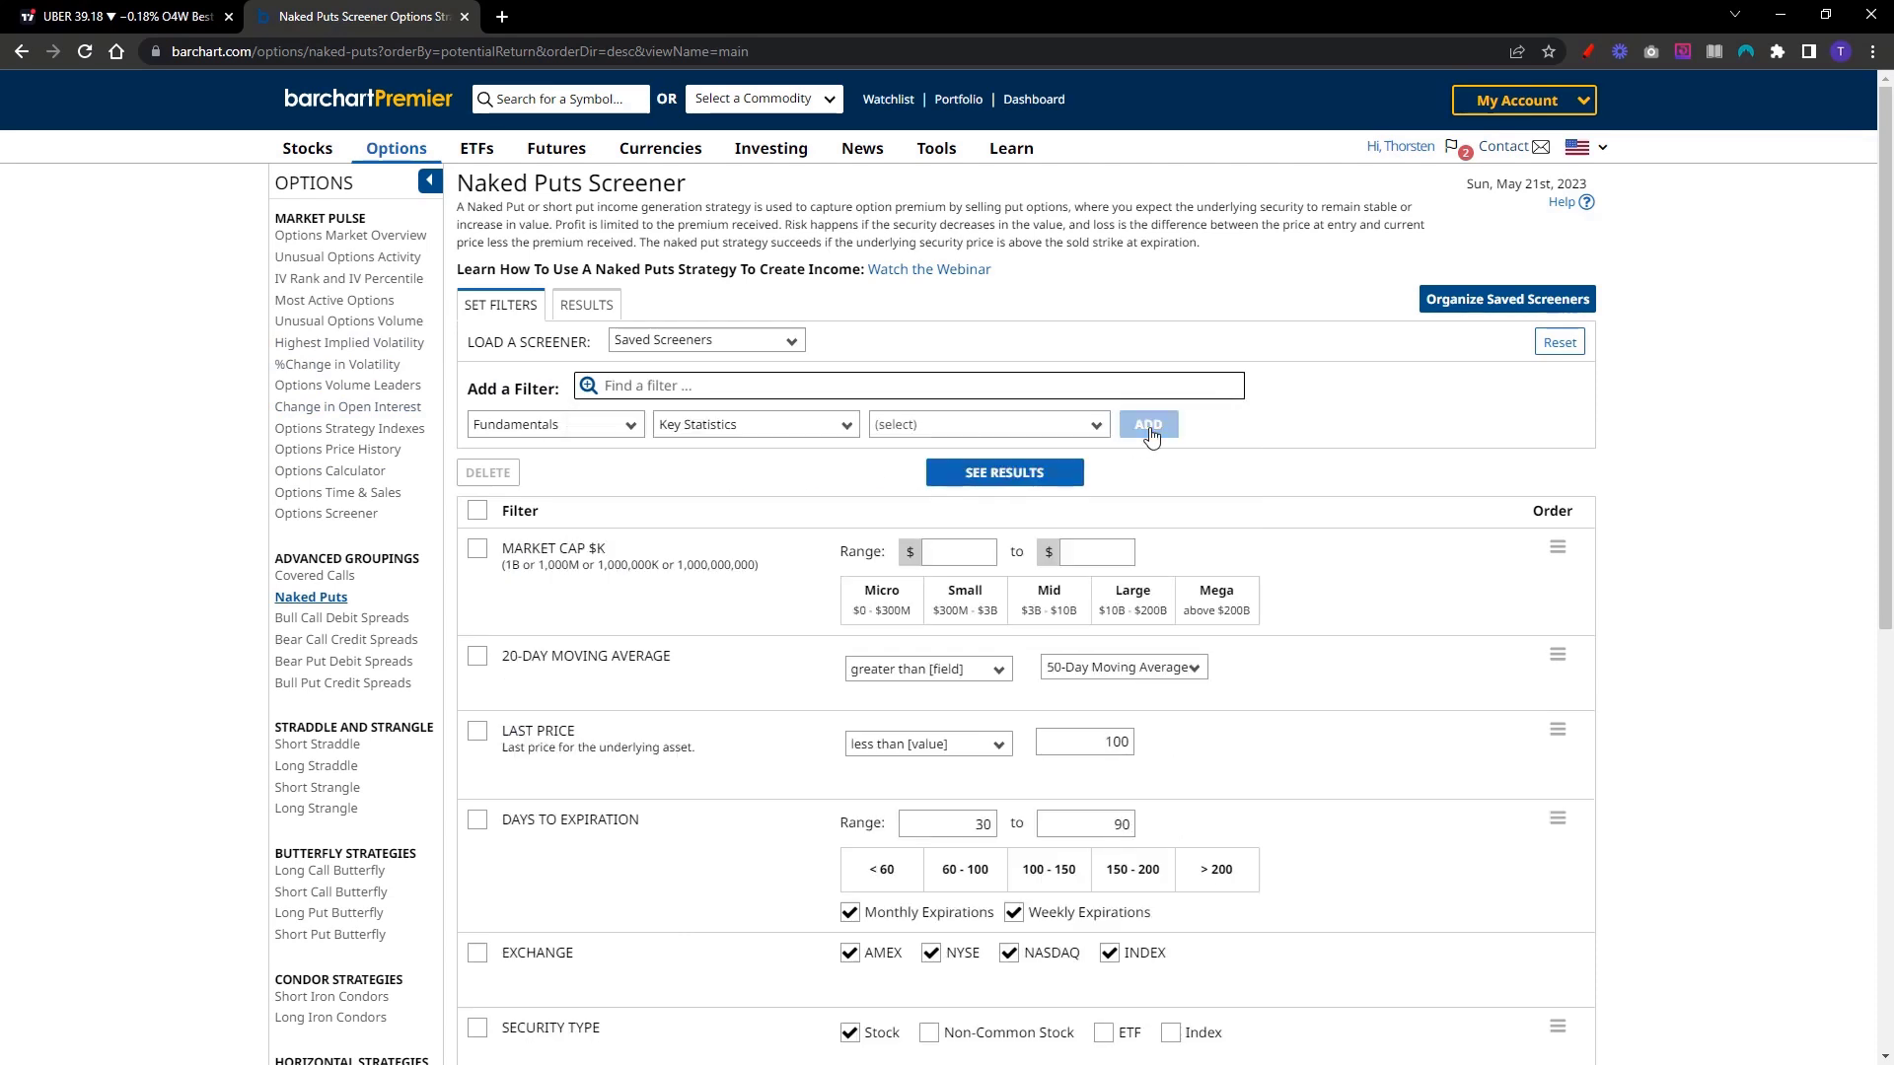
click(1088, 603)
click(1137, 604)
click(1216, 604)
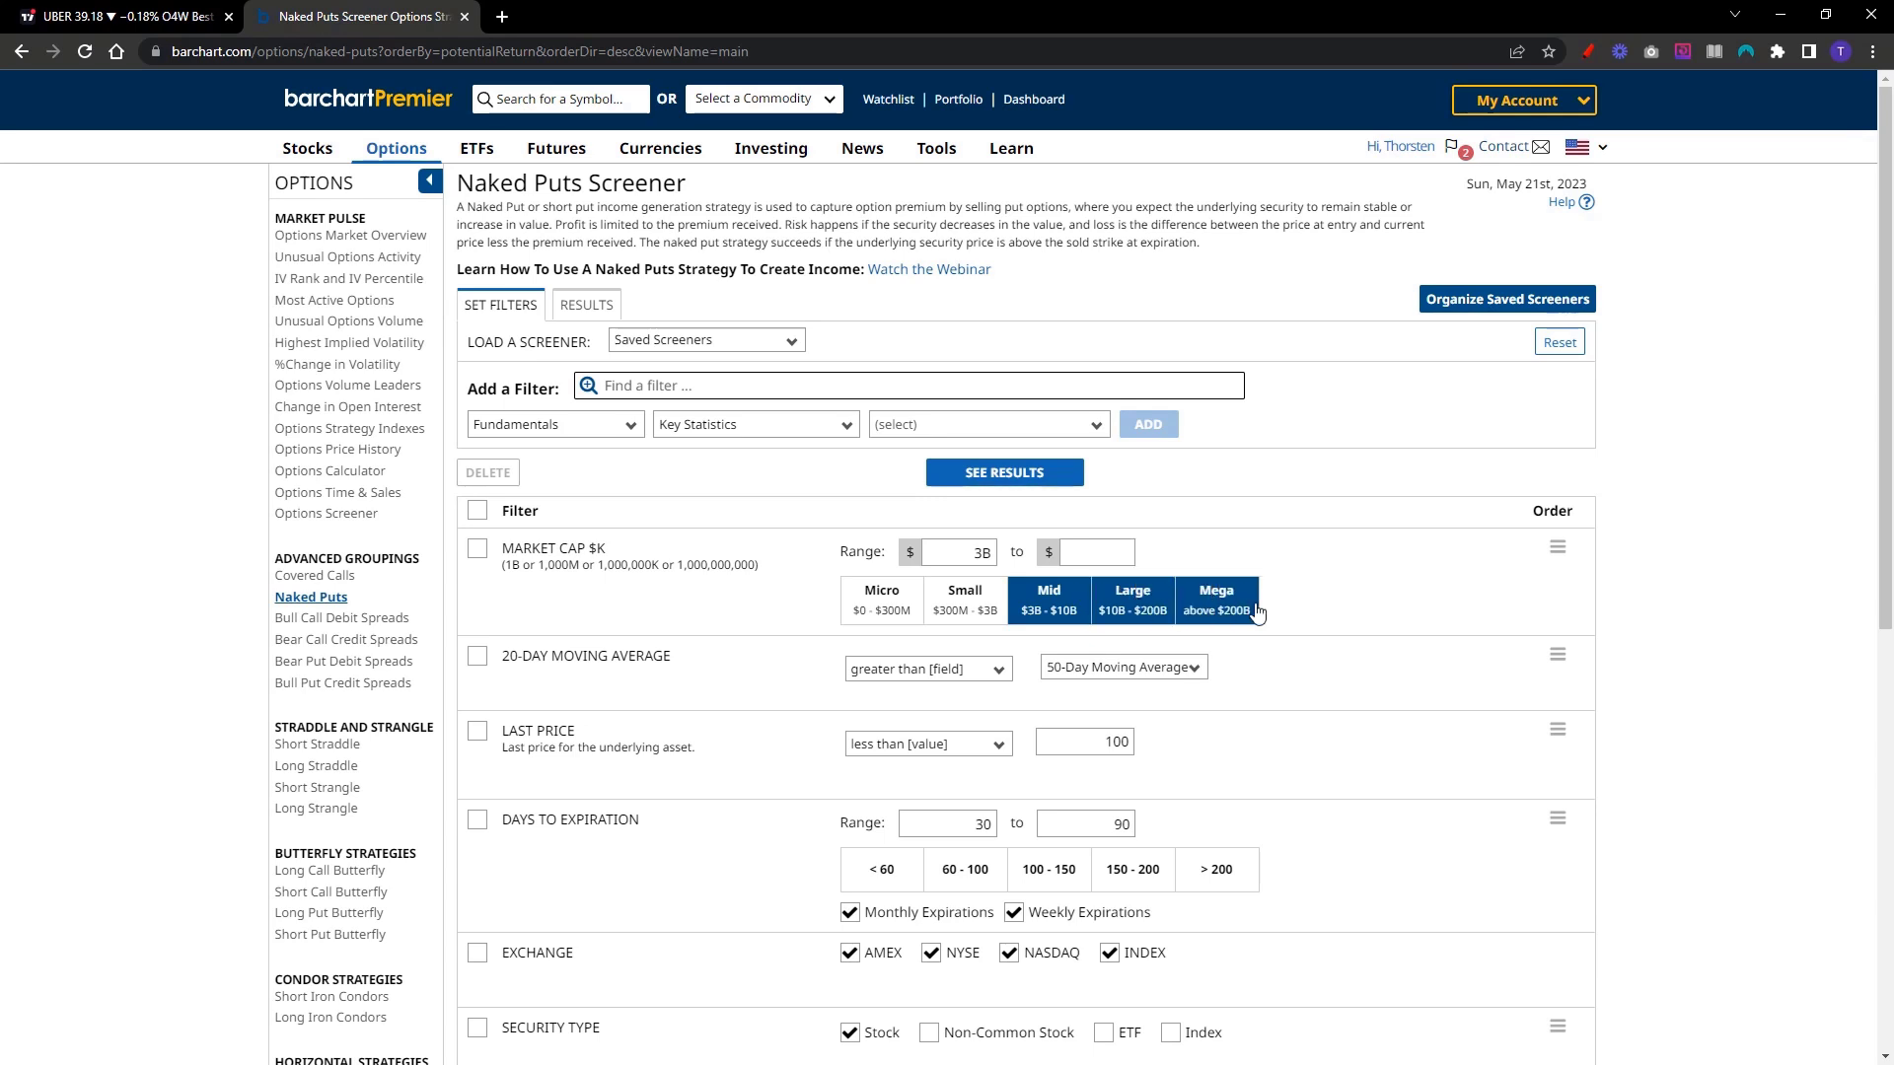
Add a Delta filter limited to the Very Low range of 0 to 0.20 and run the screener
click(868, 386)
text(delta)
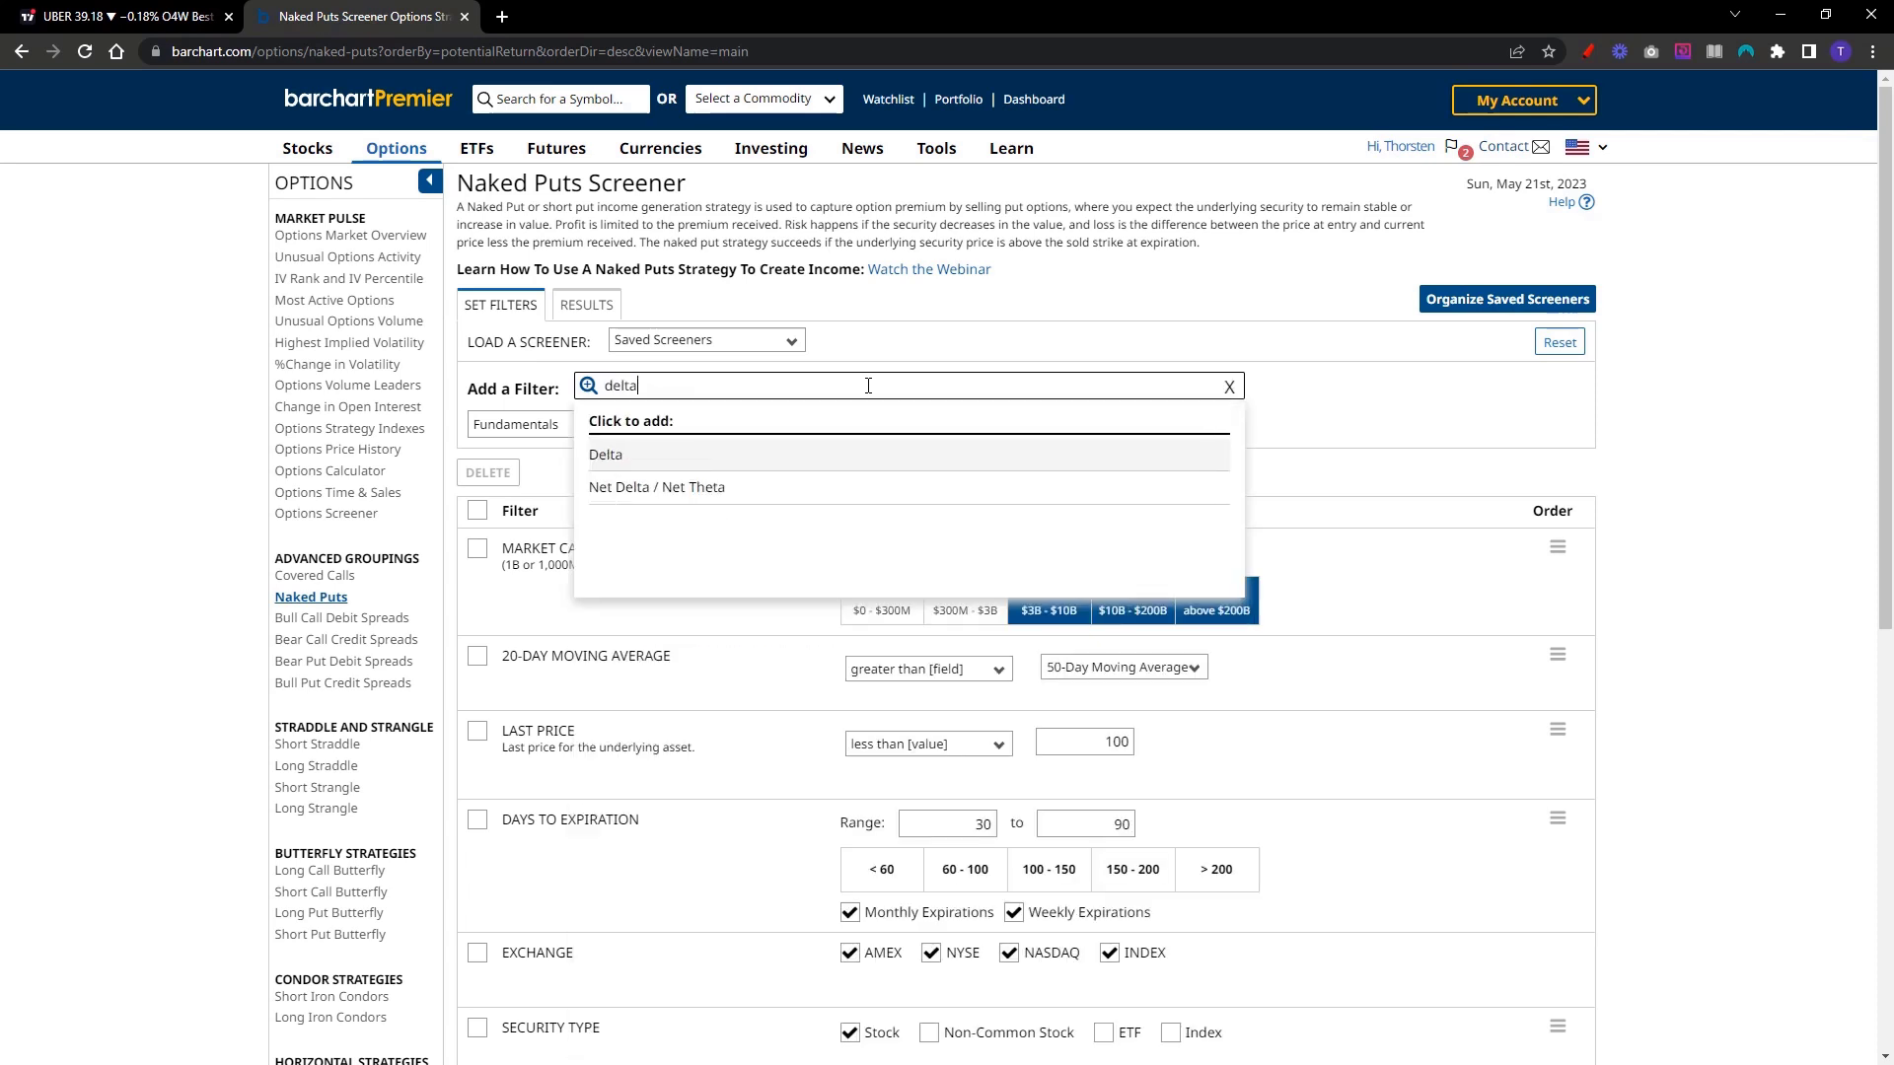
click(805, 462)
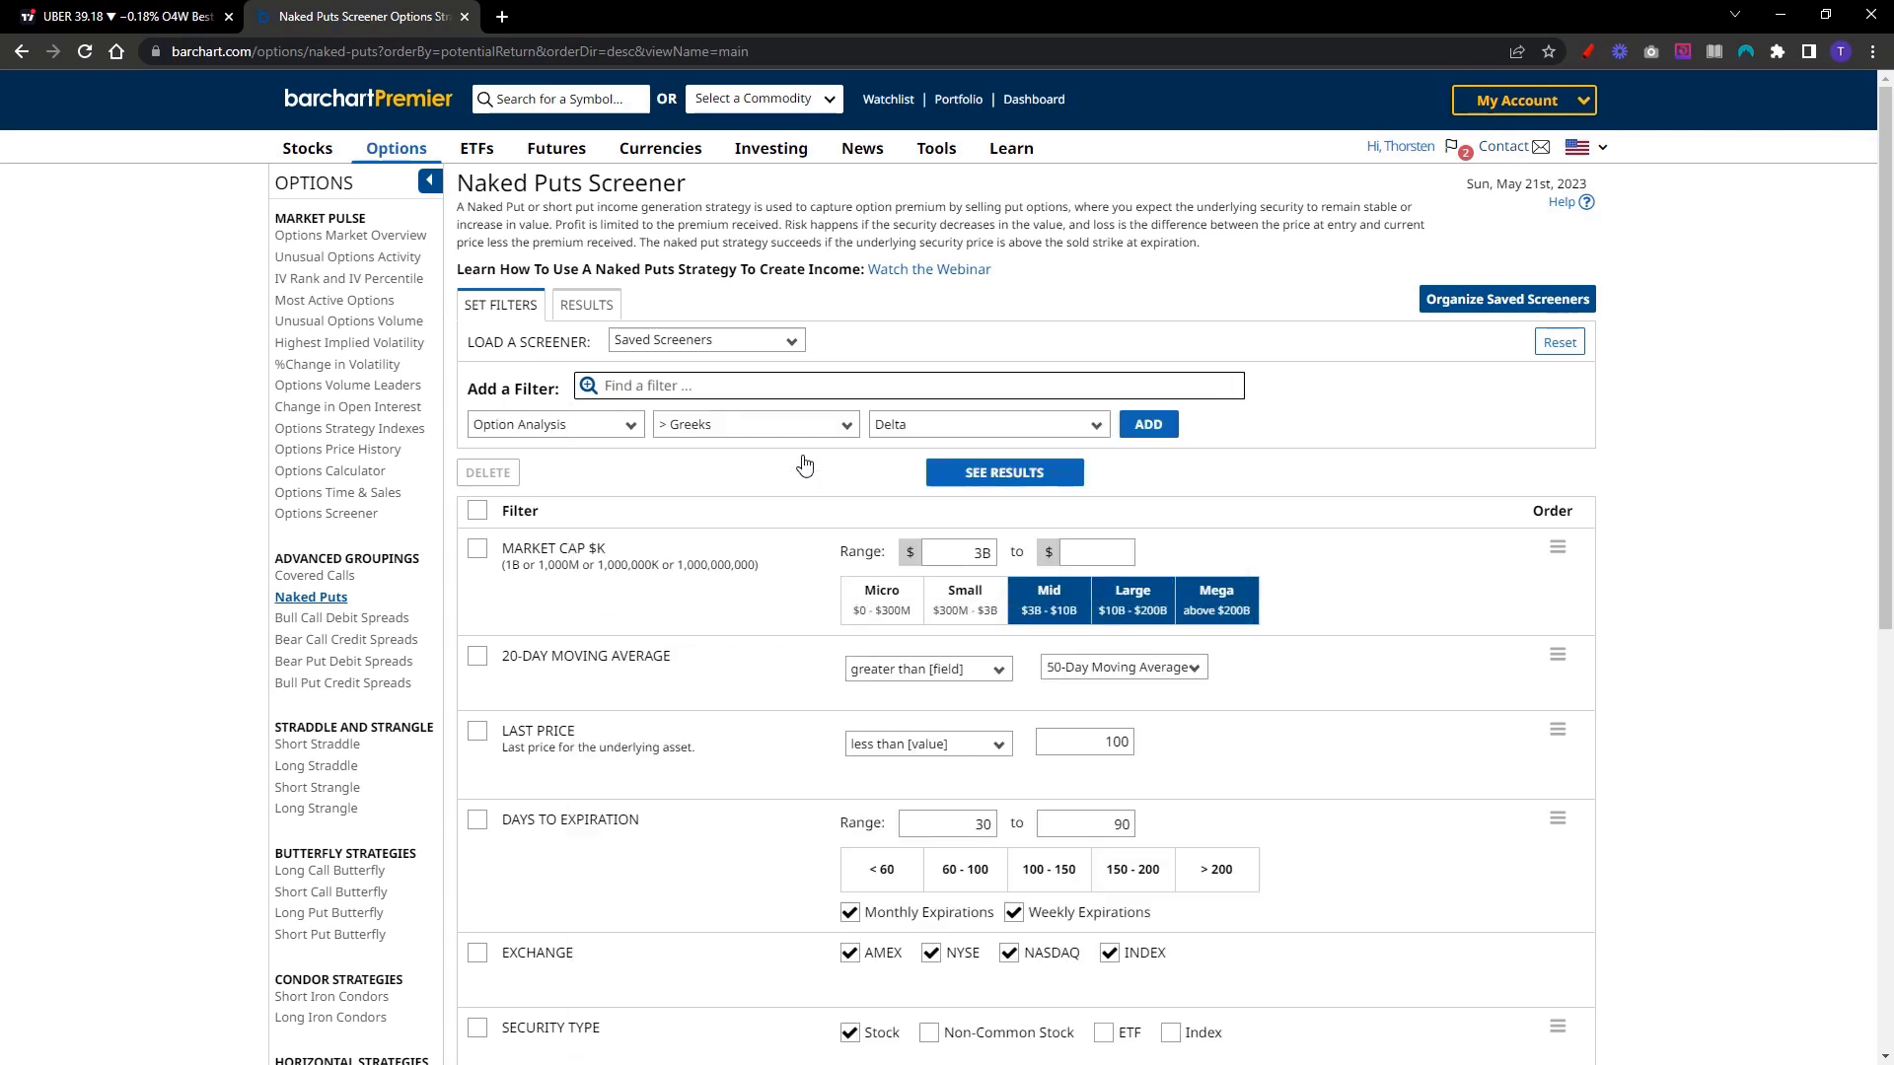
click(1144, 426)
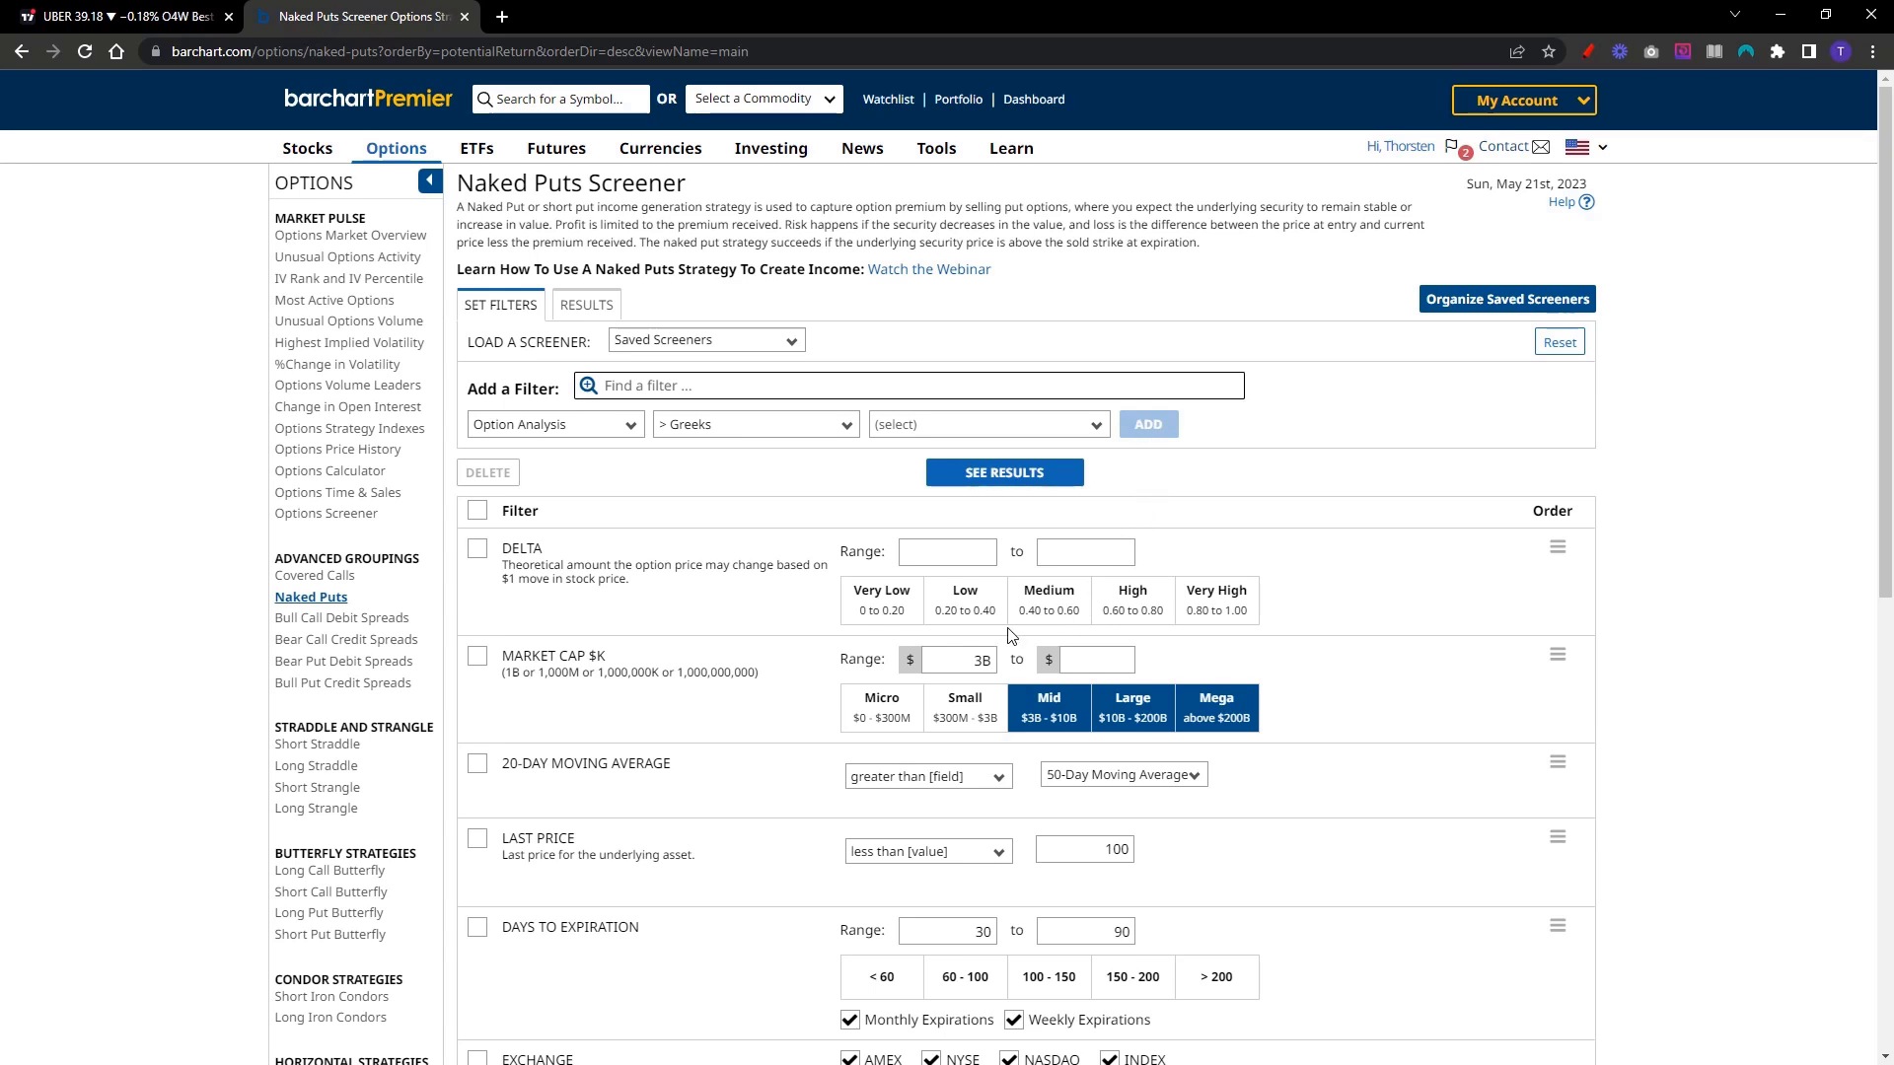
click(892, 617)
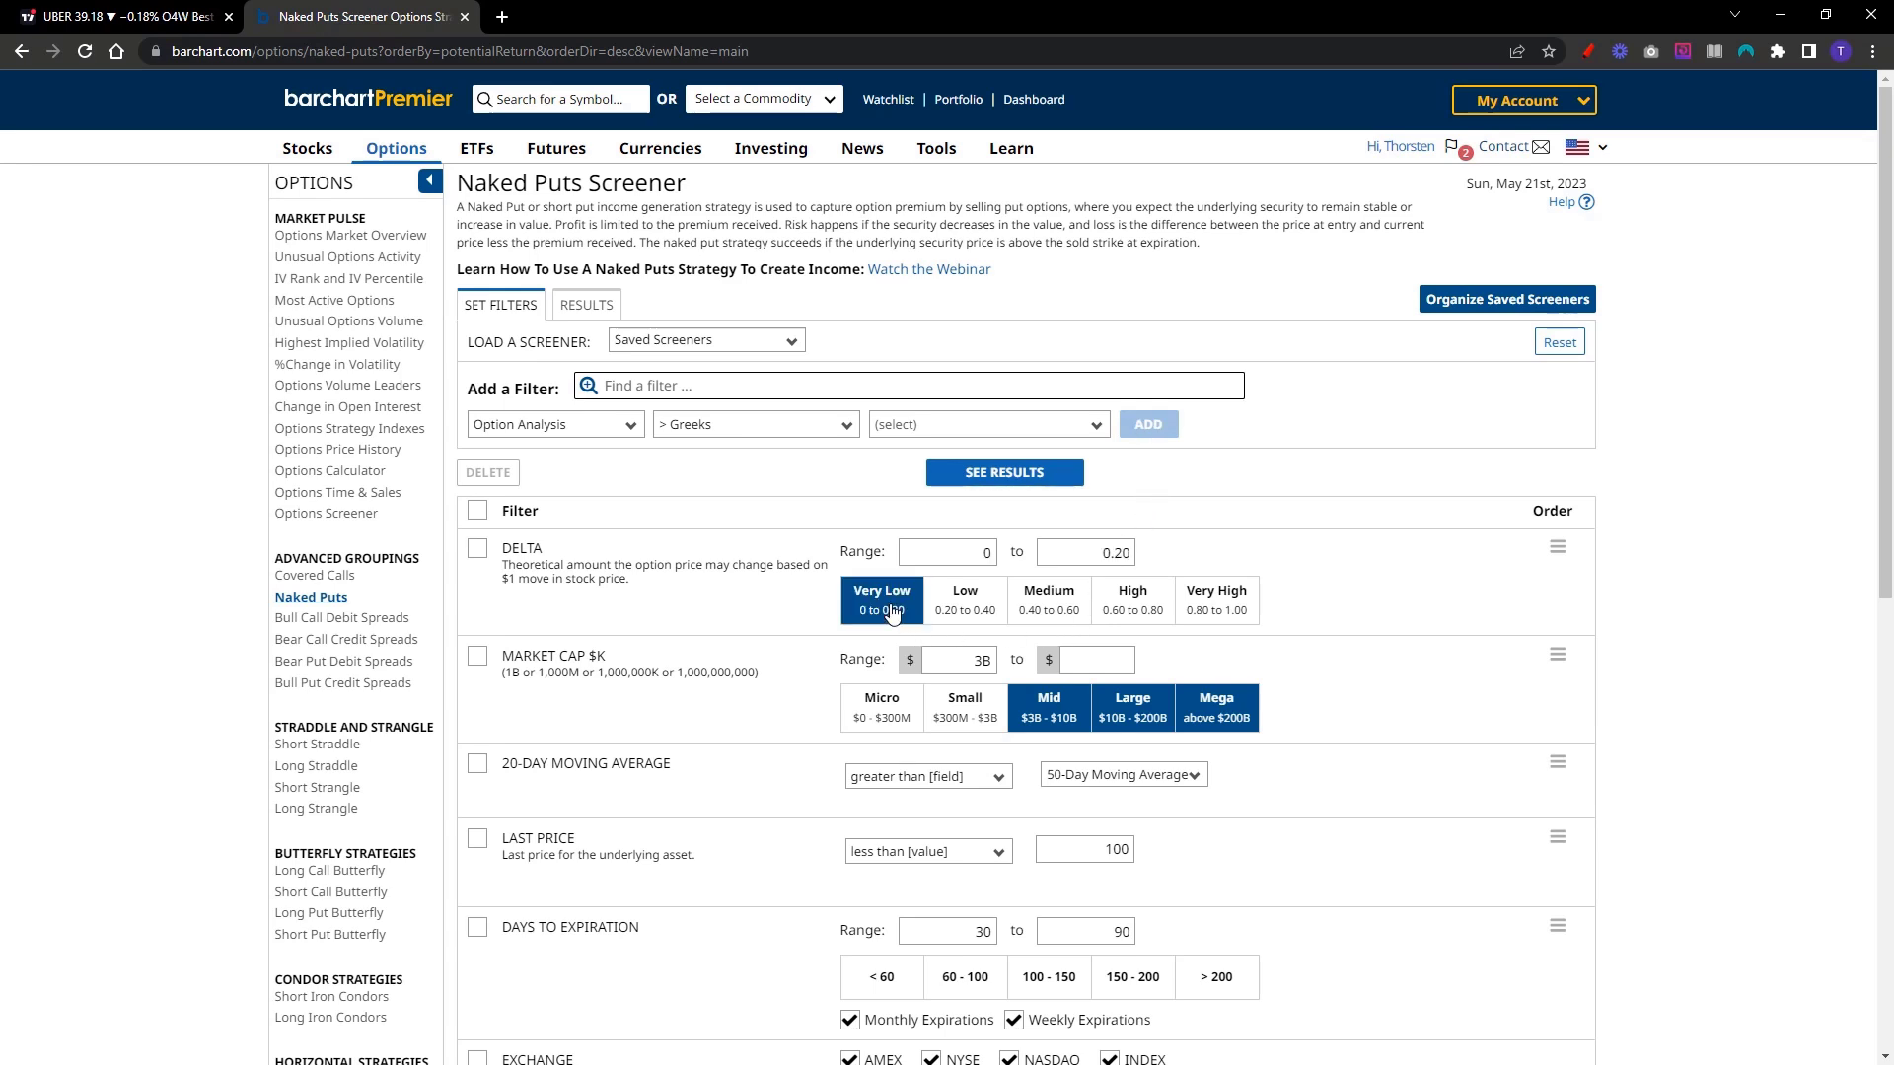
click(1013, 481)
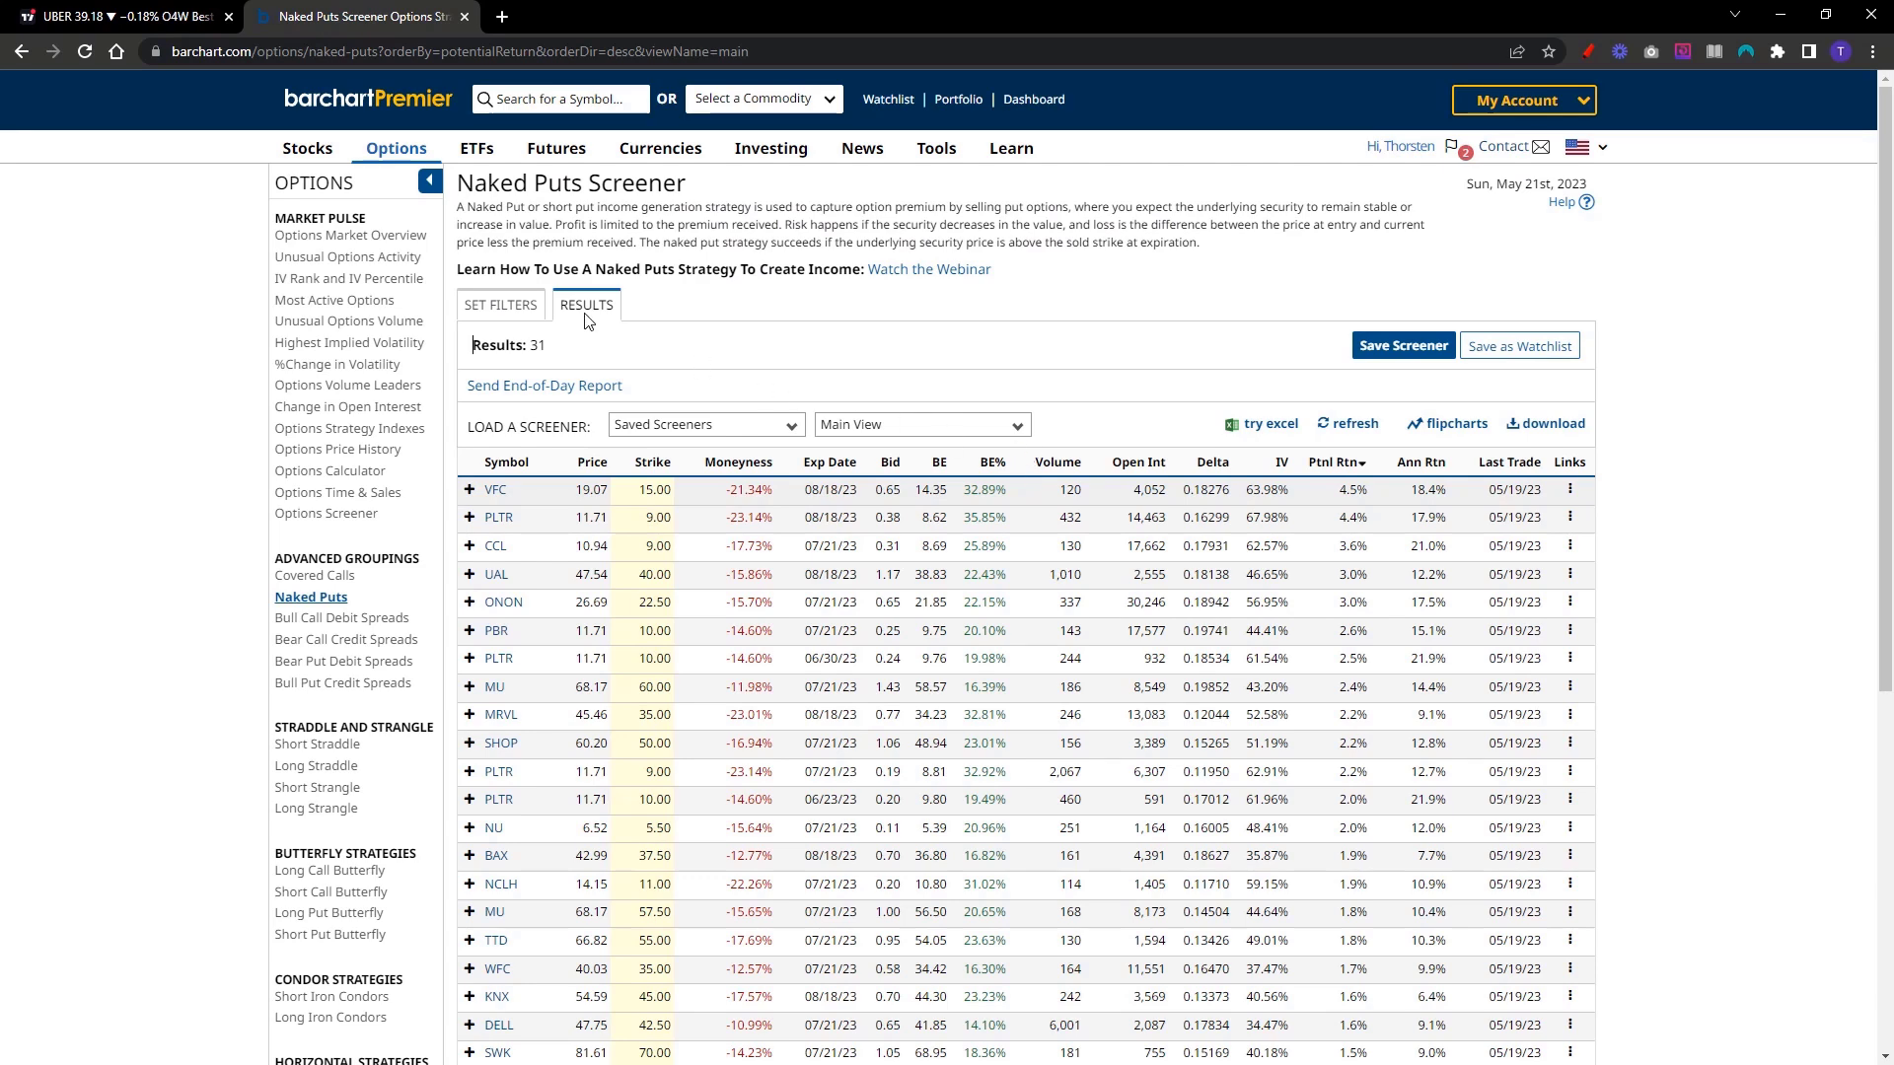
Return to the filter settings and add an Implied Volatility filter set to is greater than 30%
click(538, 316)
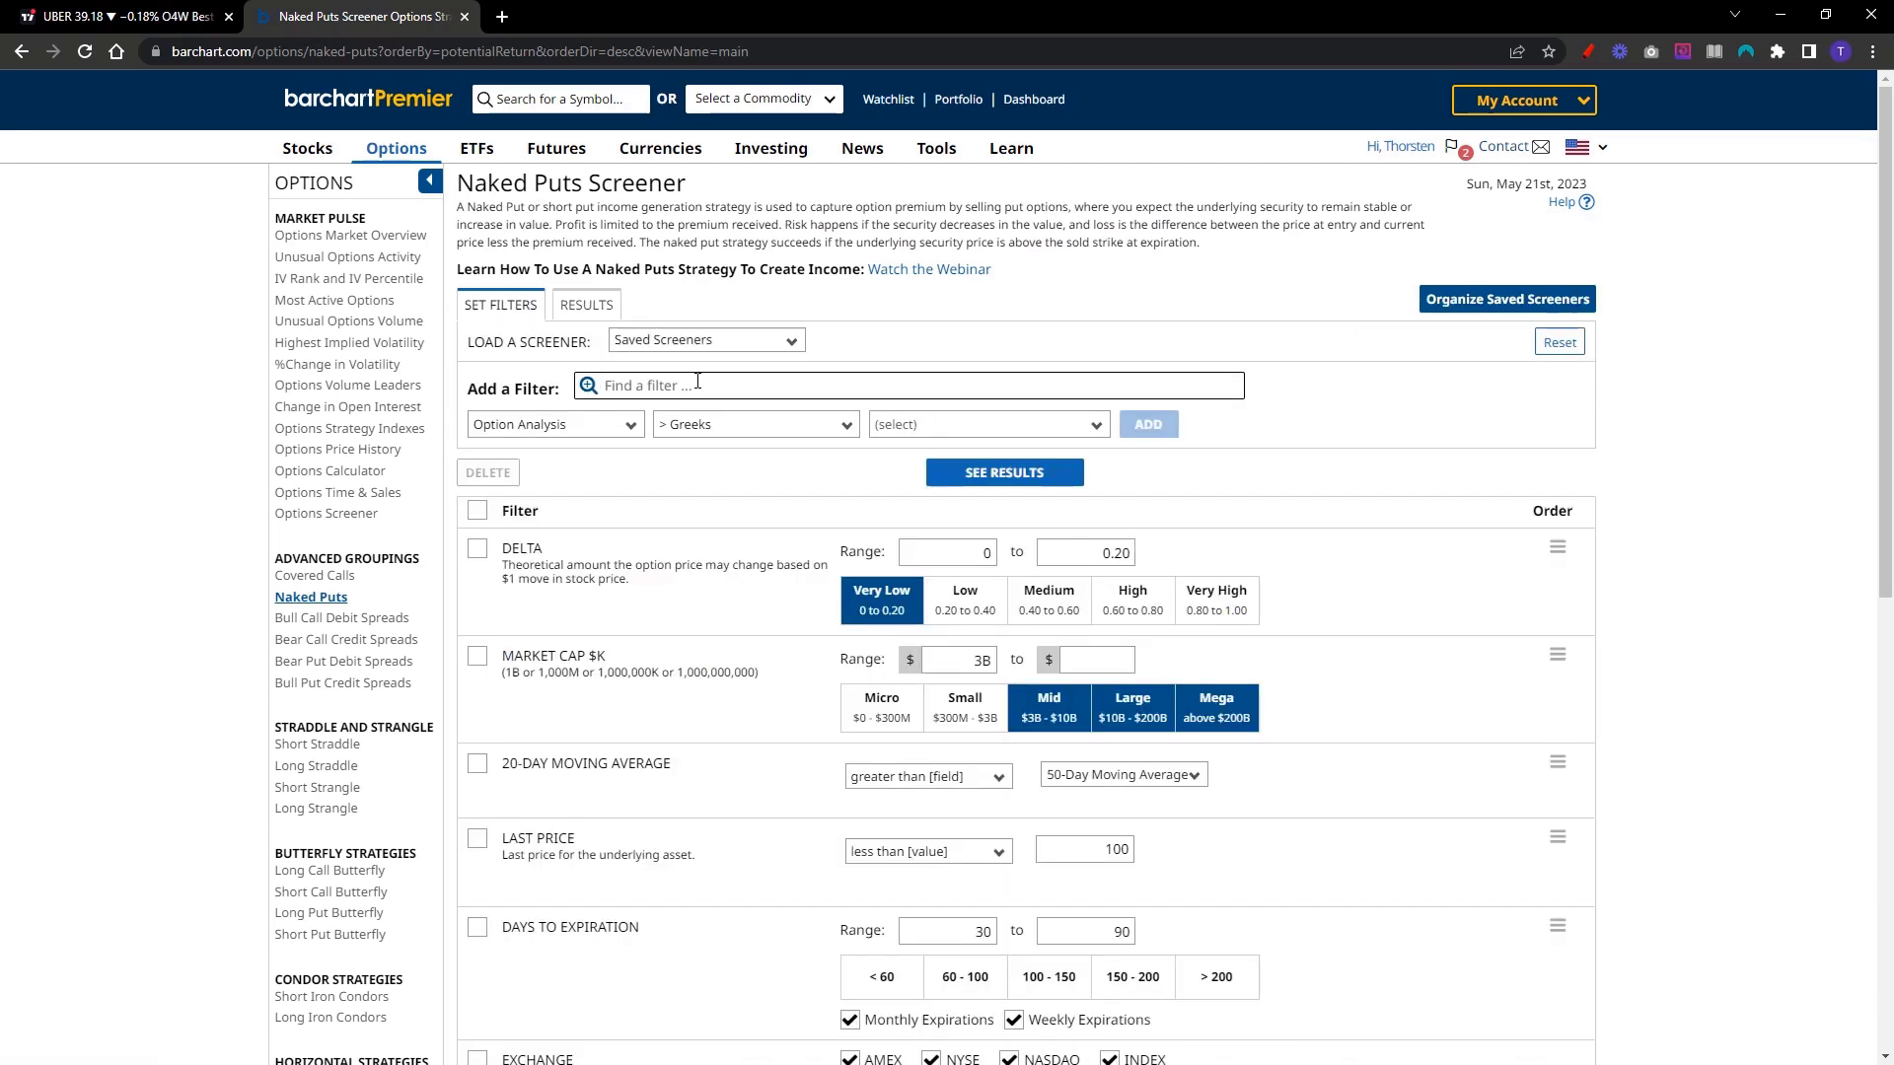
text(impl)
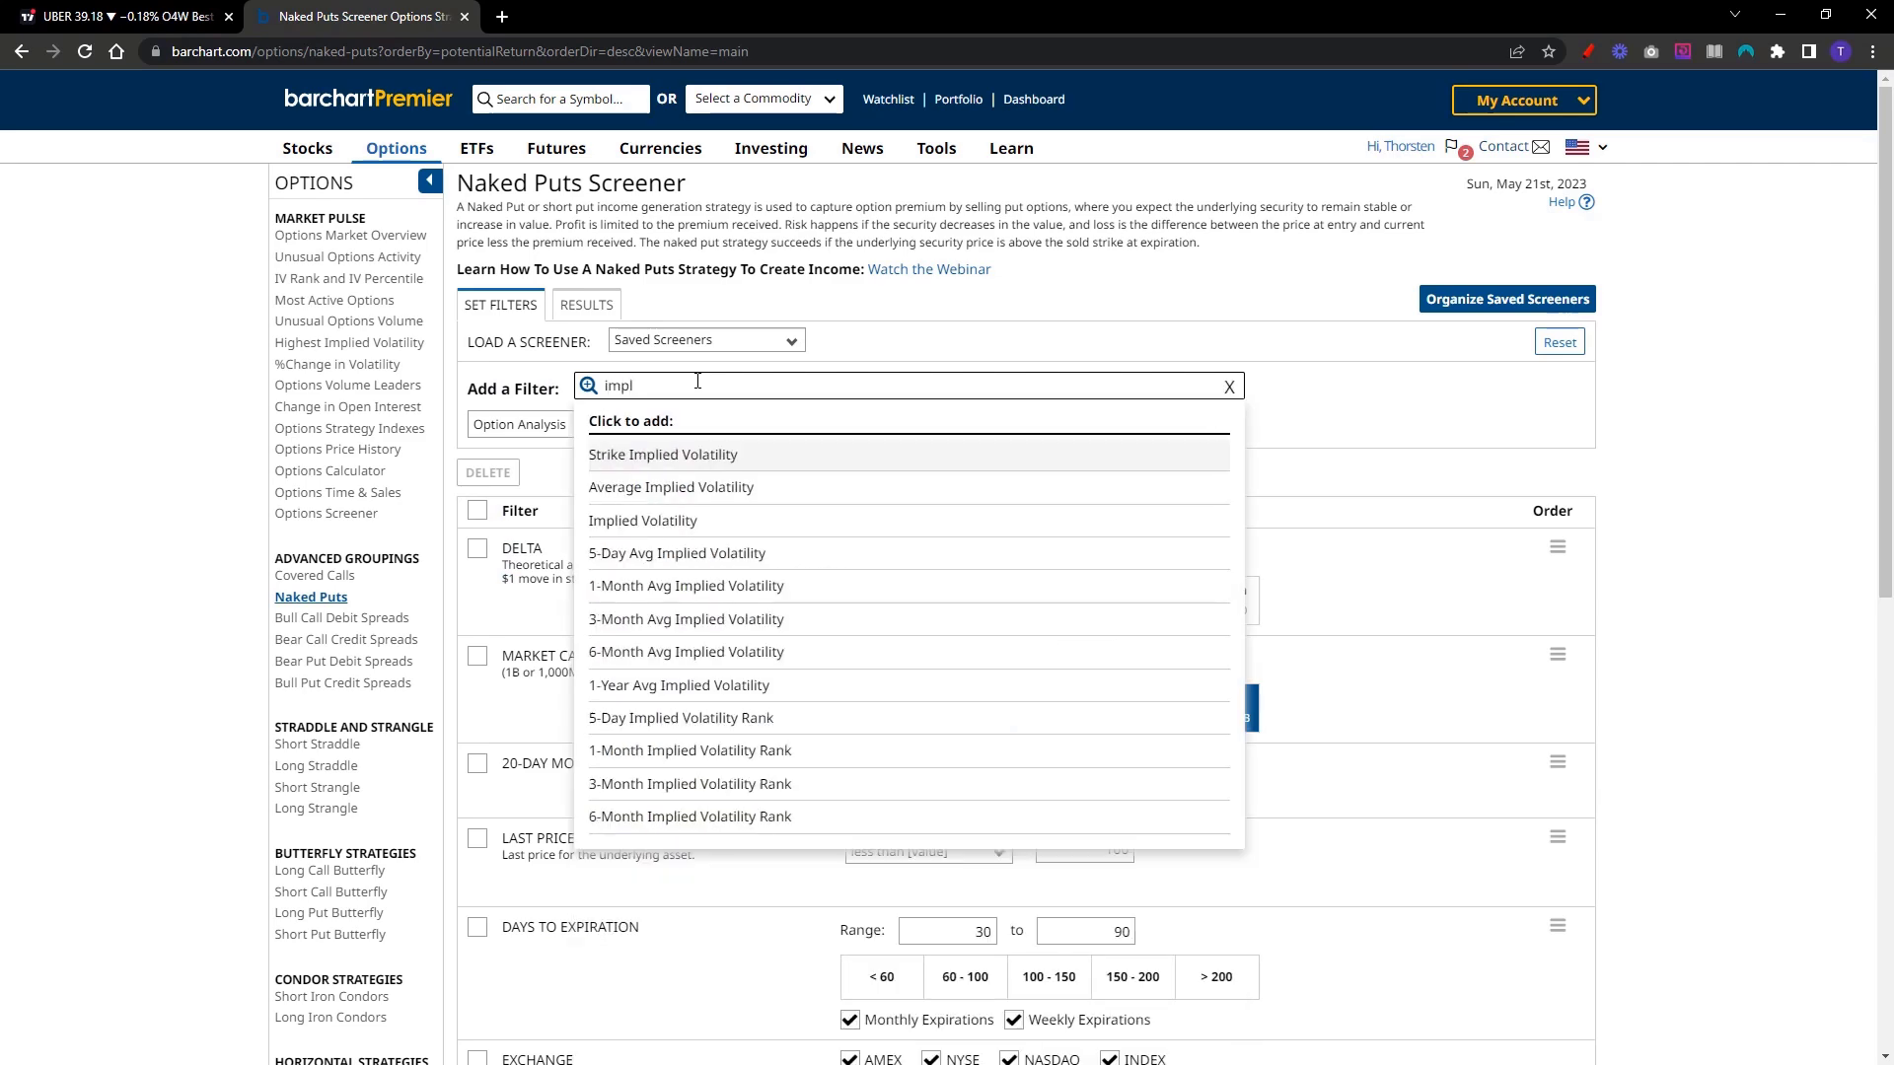
click(752, 522)
click(1150, 425)
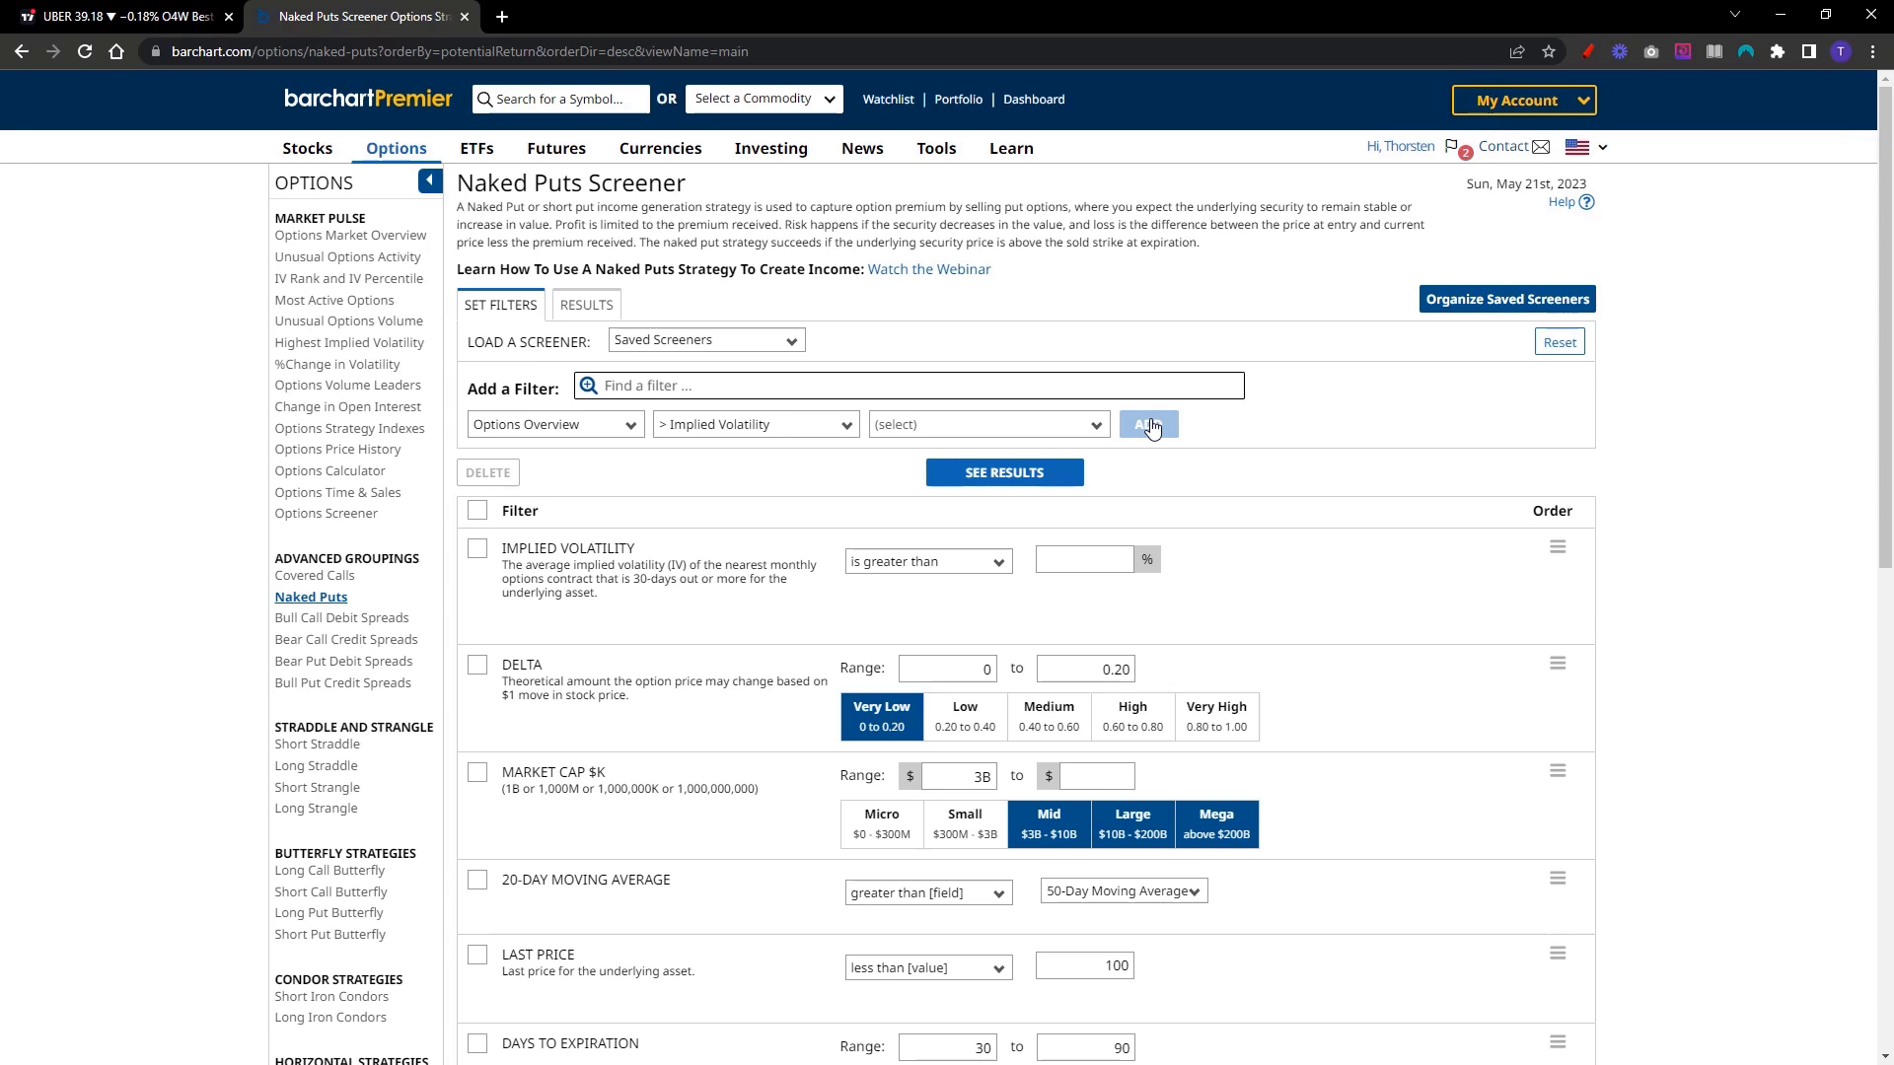
click(1104, 559)
text(30)
Run the screener with the Implied Volatility filter and examine the potential returns of the listed puts
scroll(1277, 567, down, 10)
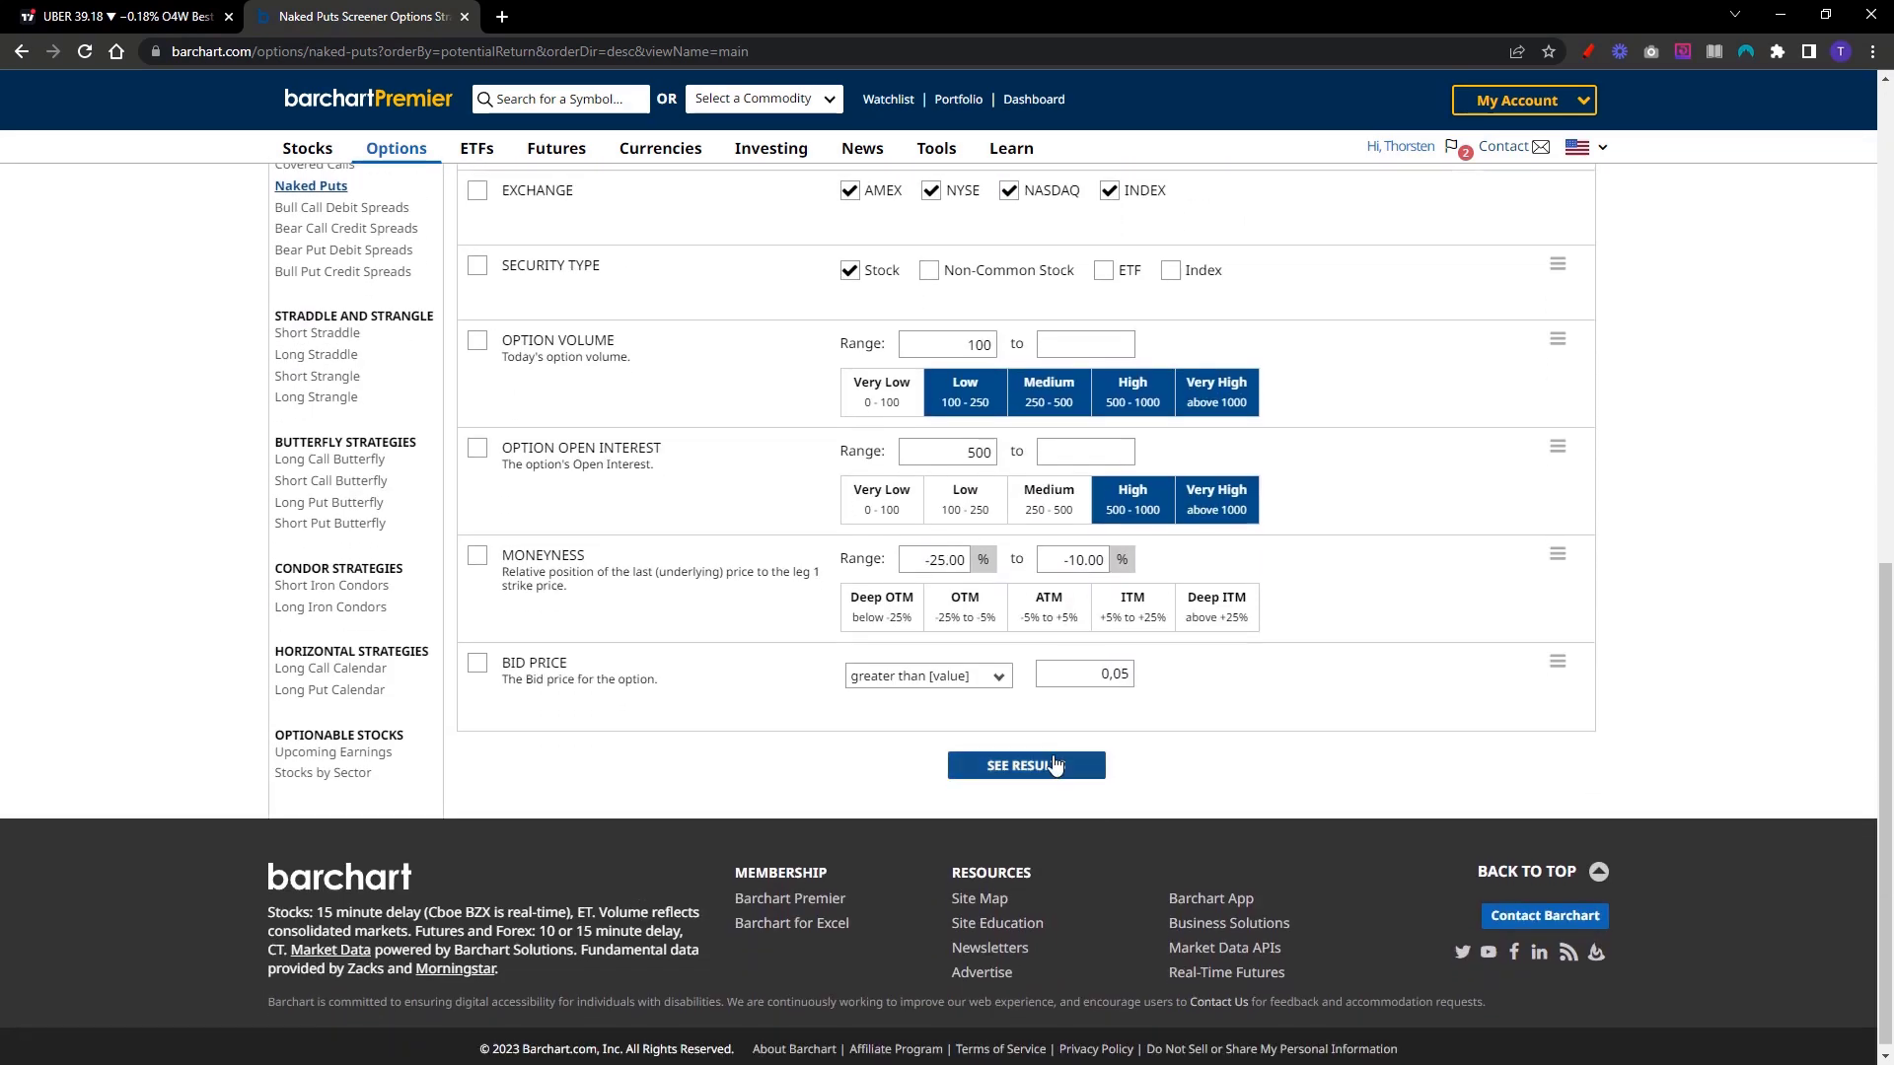
click(1050, 767)
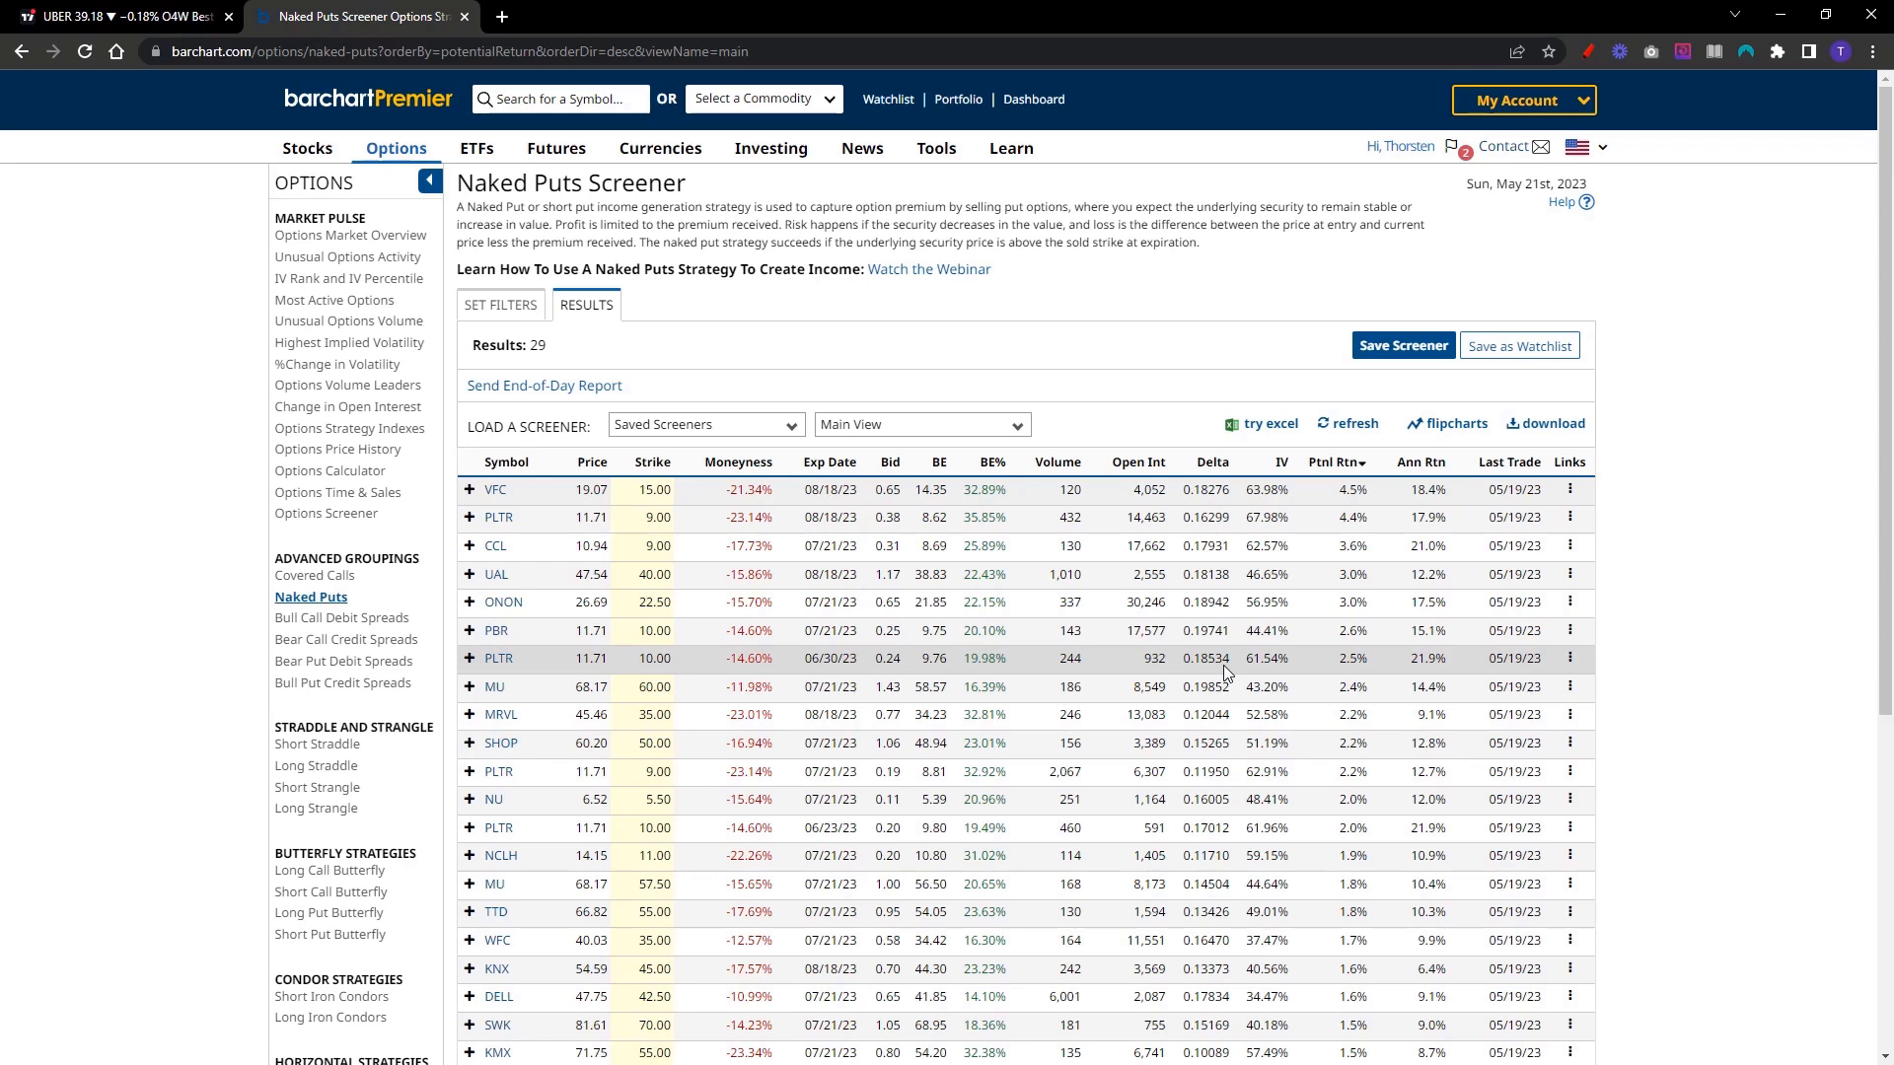
scroll(1358, 582, down, 3)
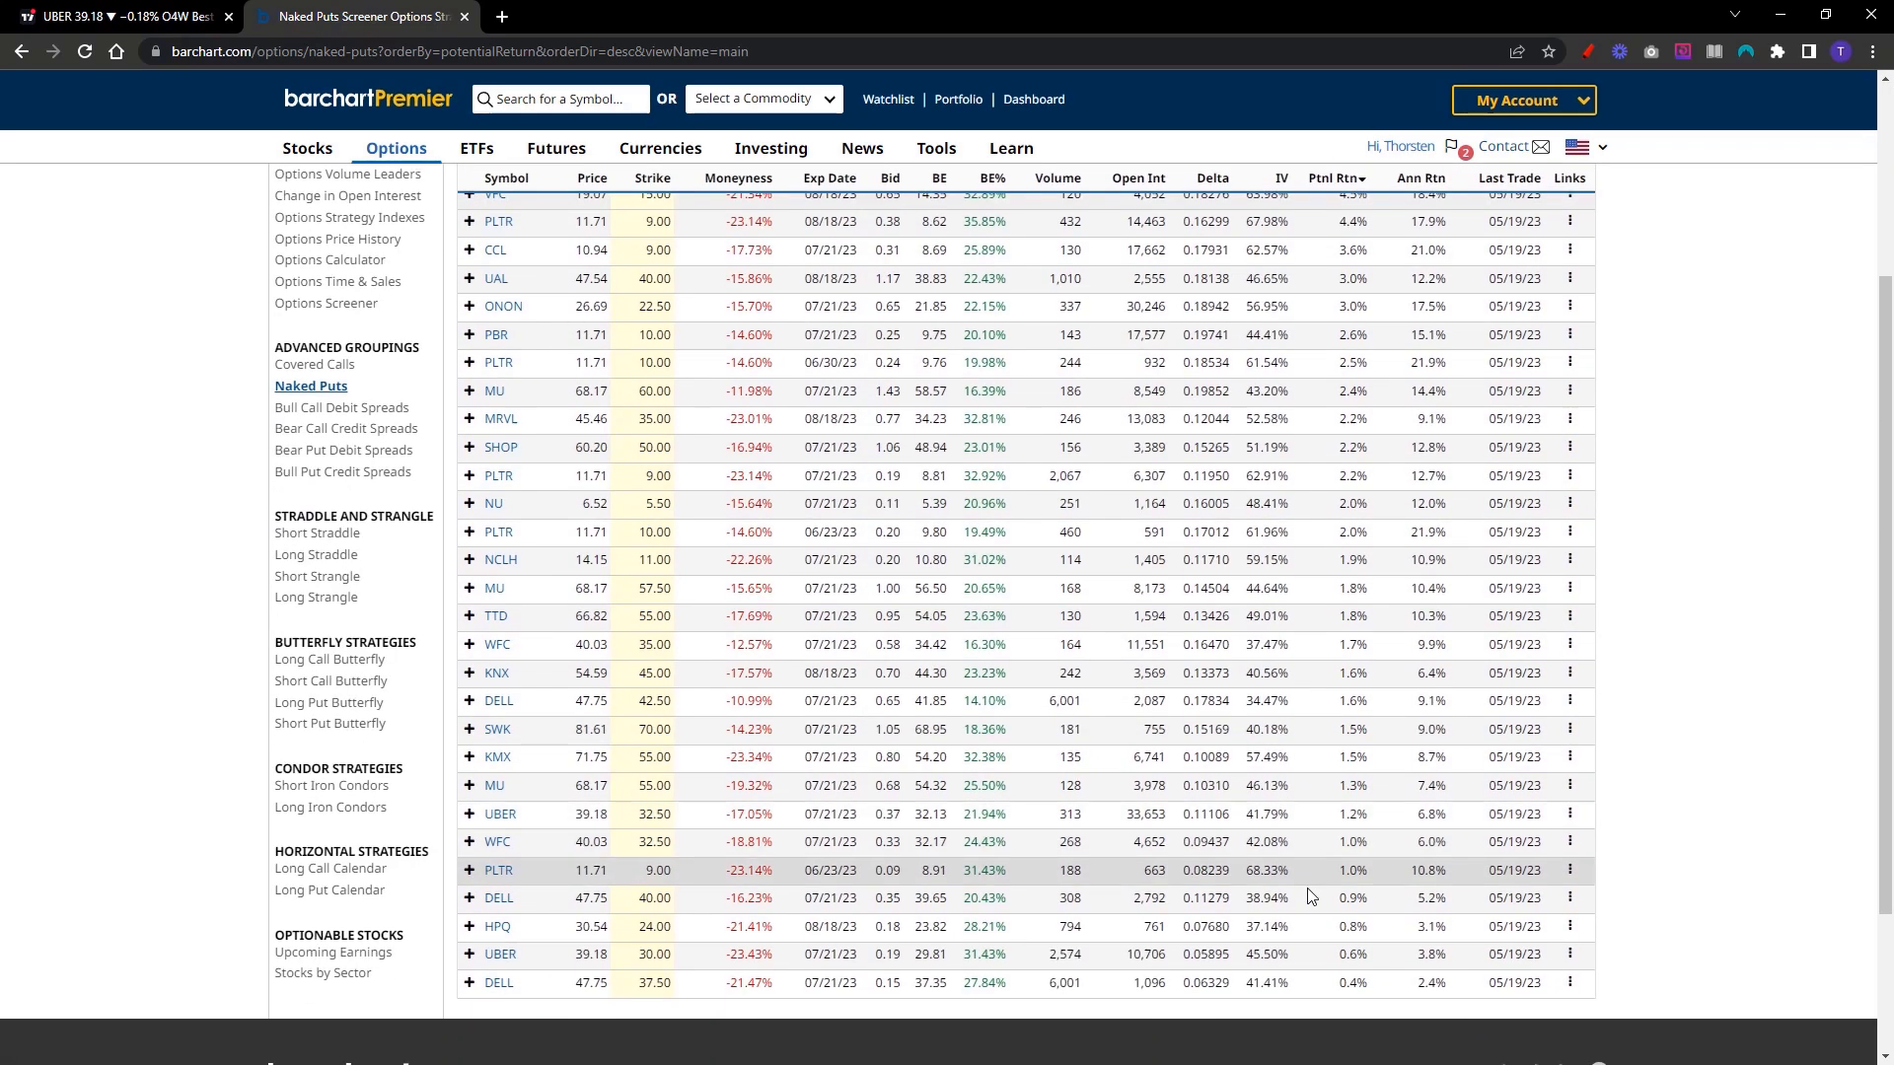
scroll(1337, 680, up, 3)
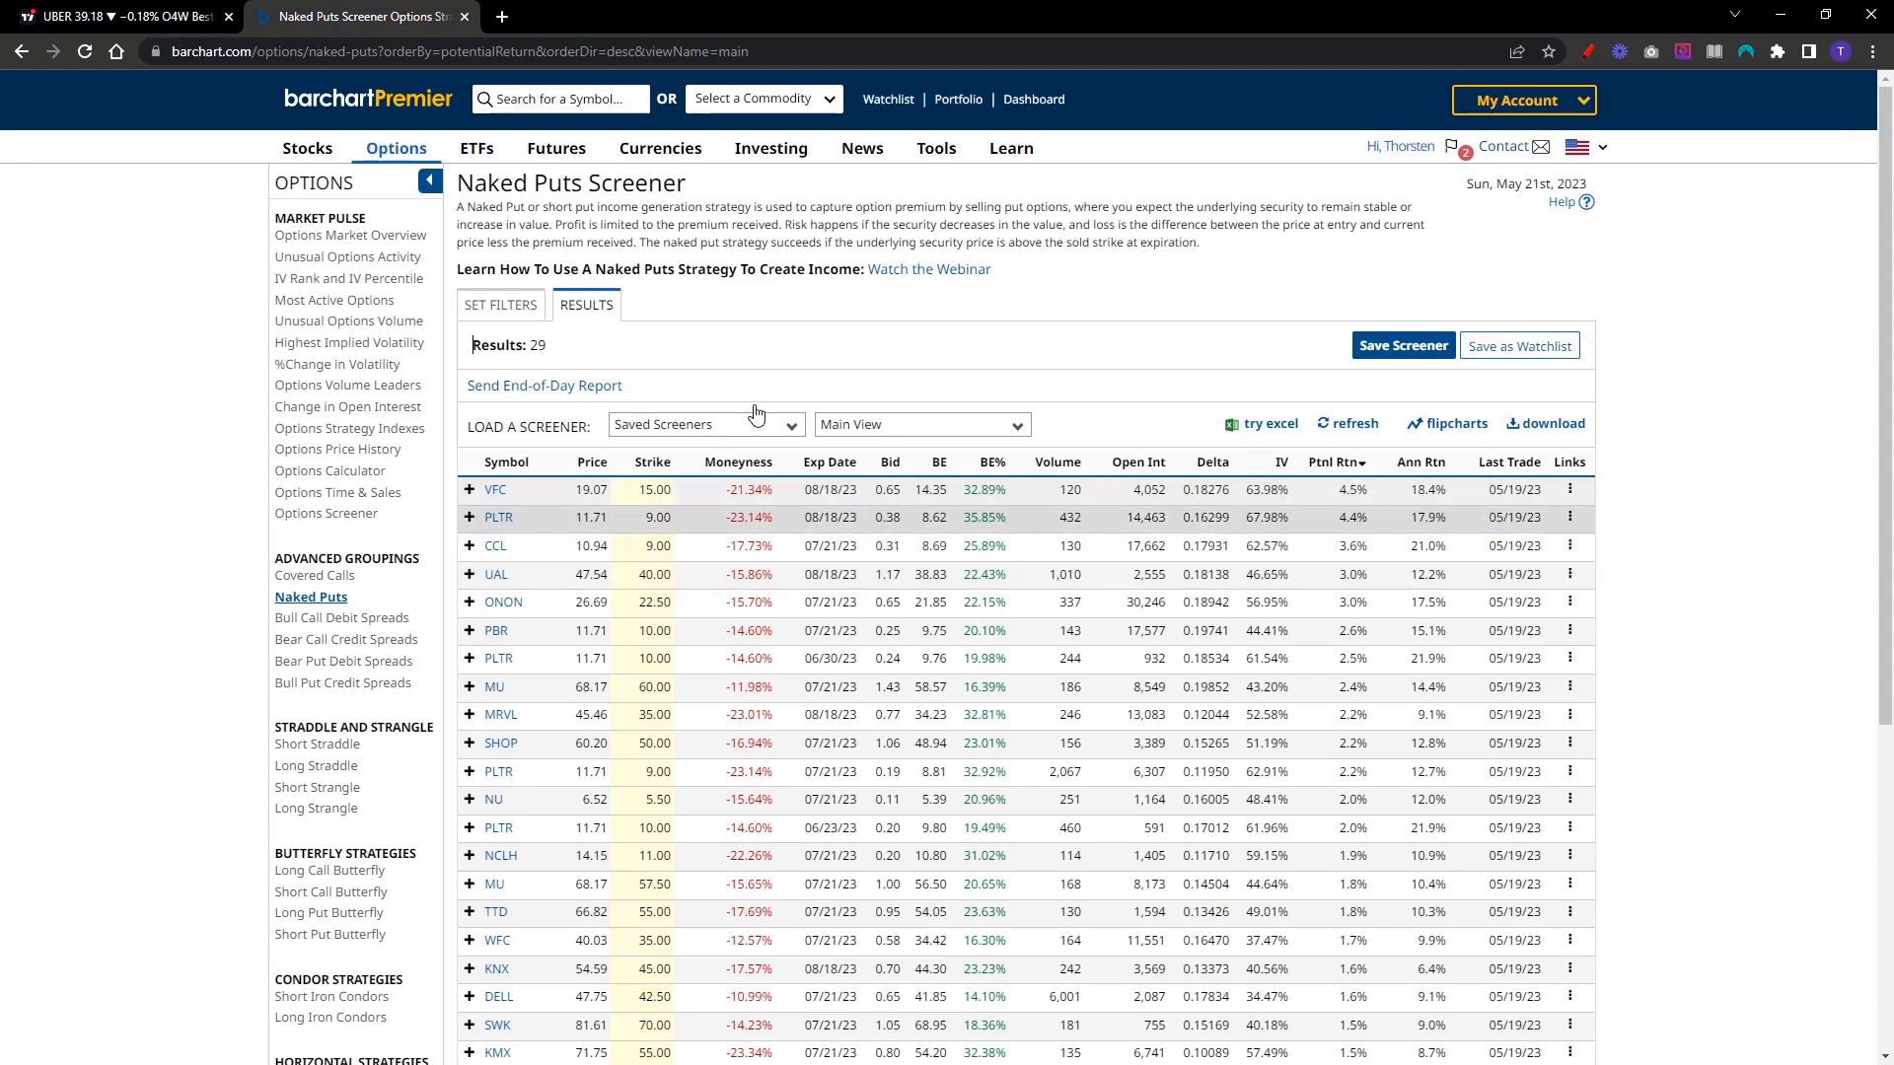
Return to the filter settings and add a Potential Rtn% filter covering the Medium, High and Very High ranges, from 1.5% upward
click(501, 305)
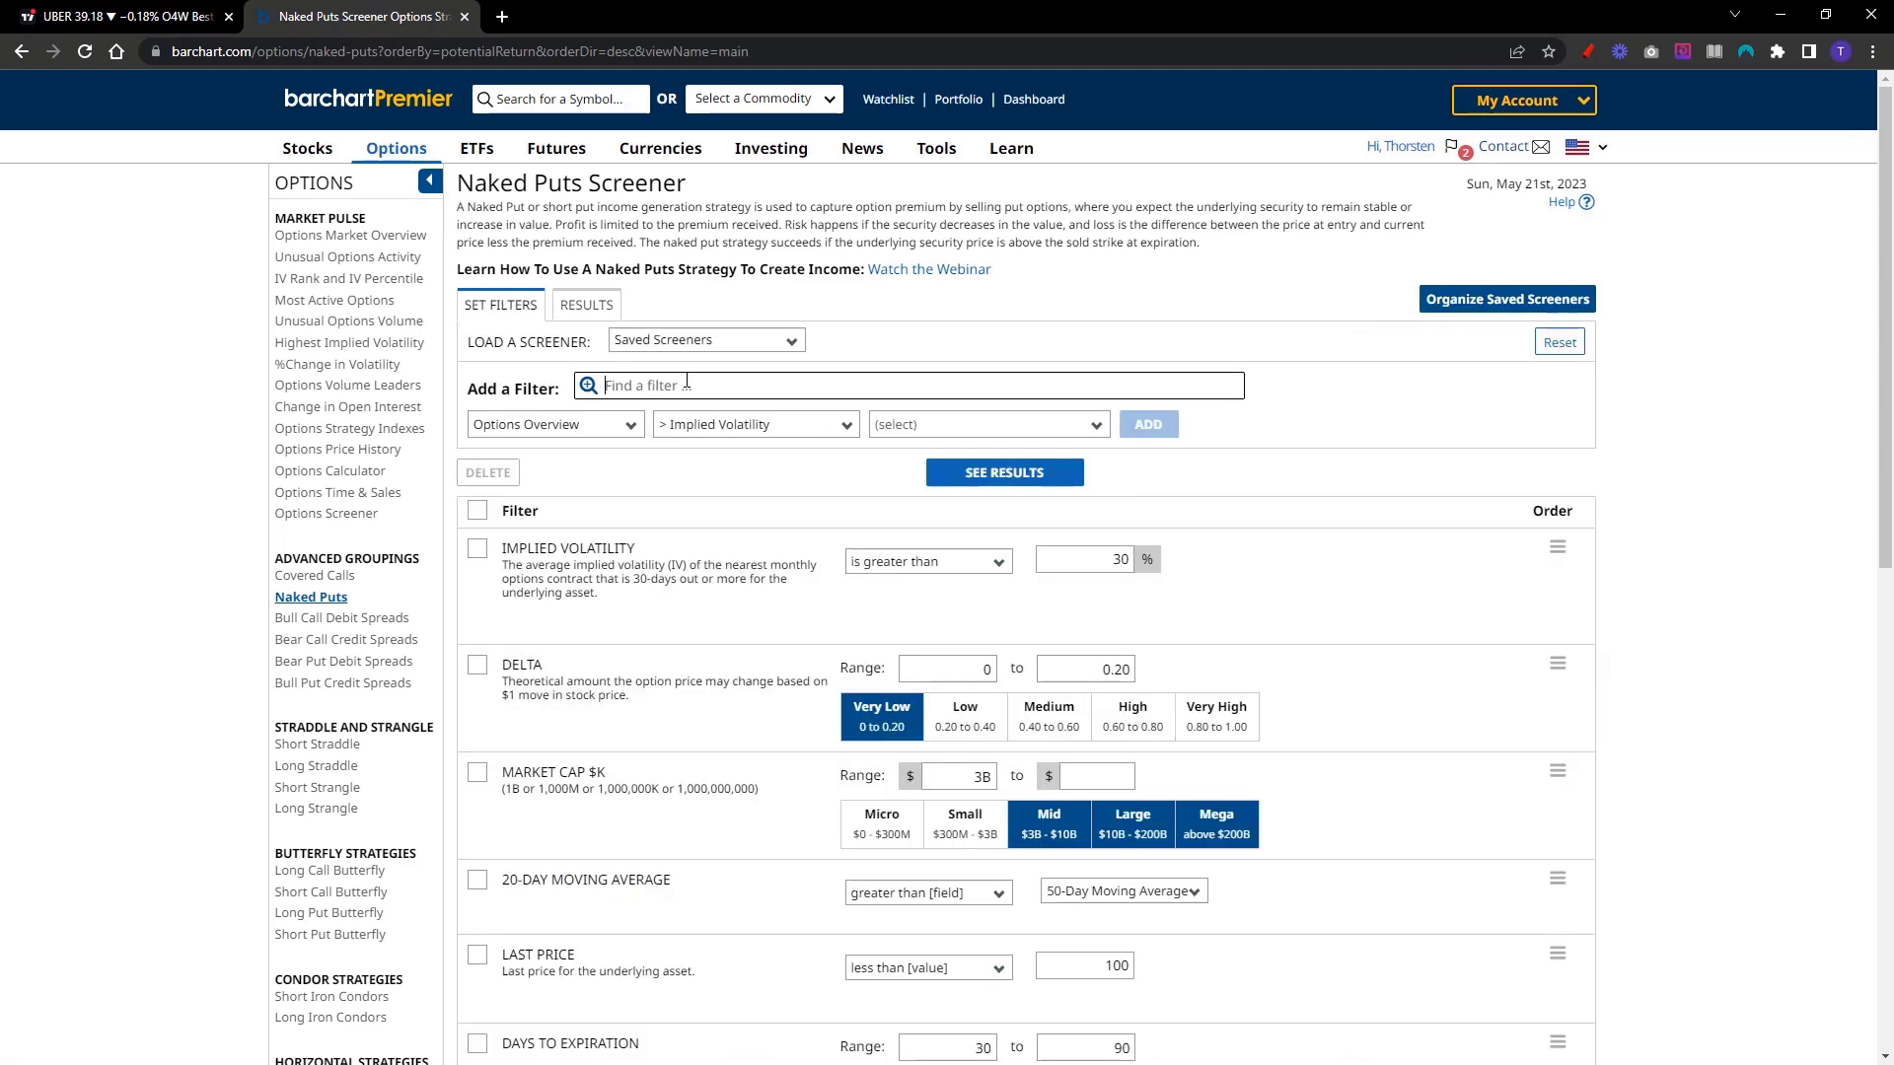
text(rtn)
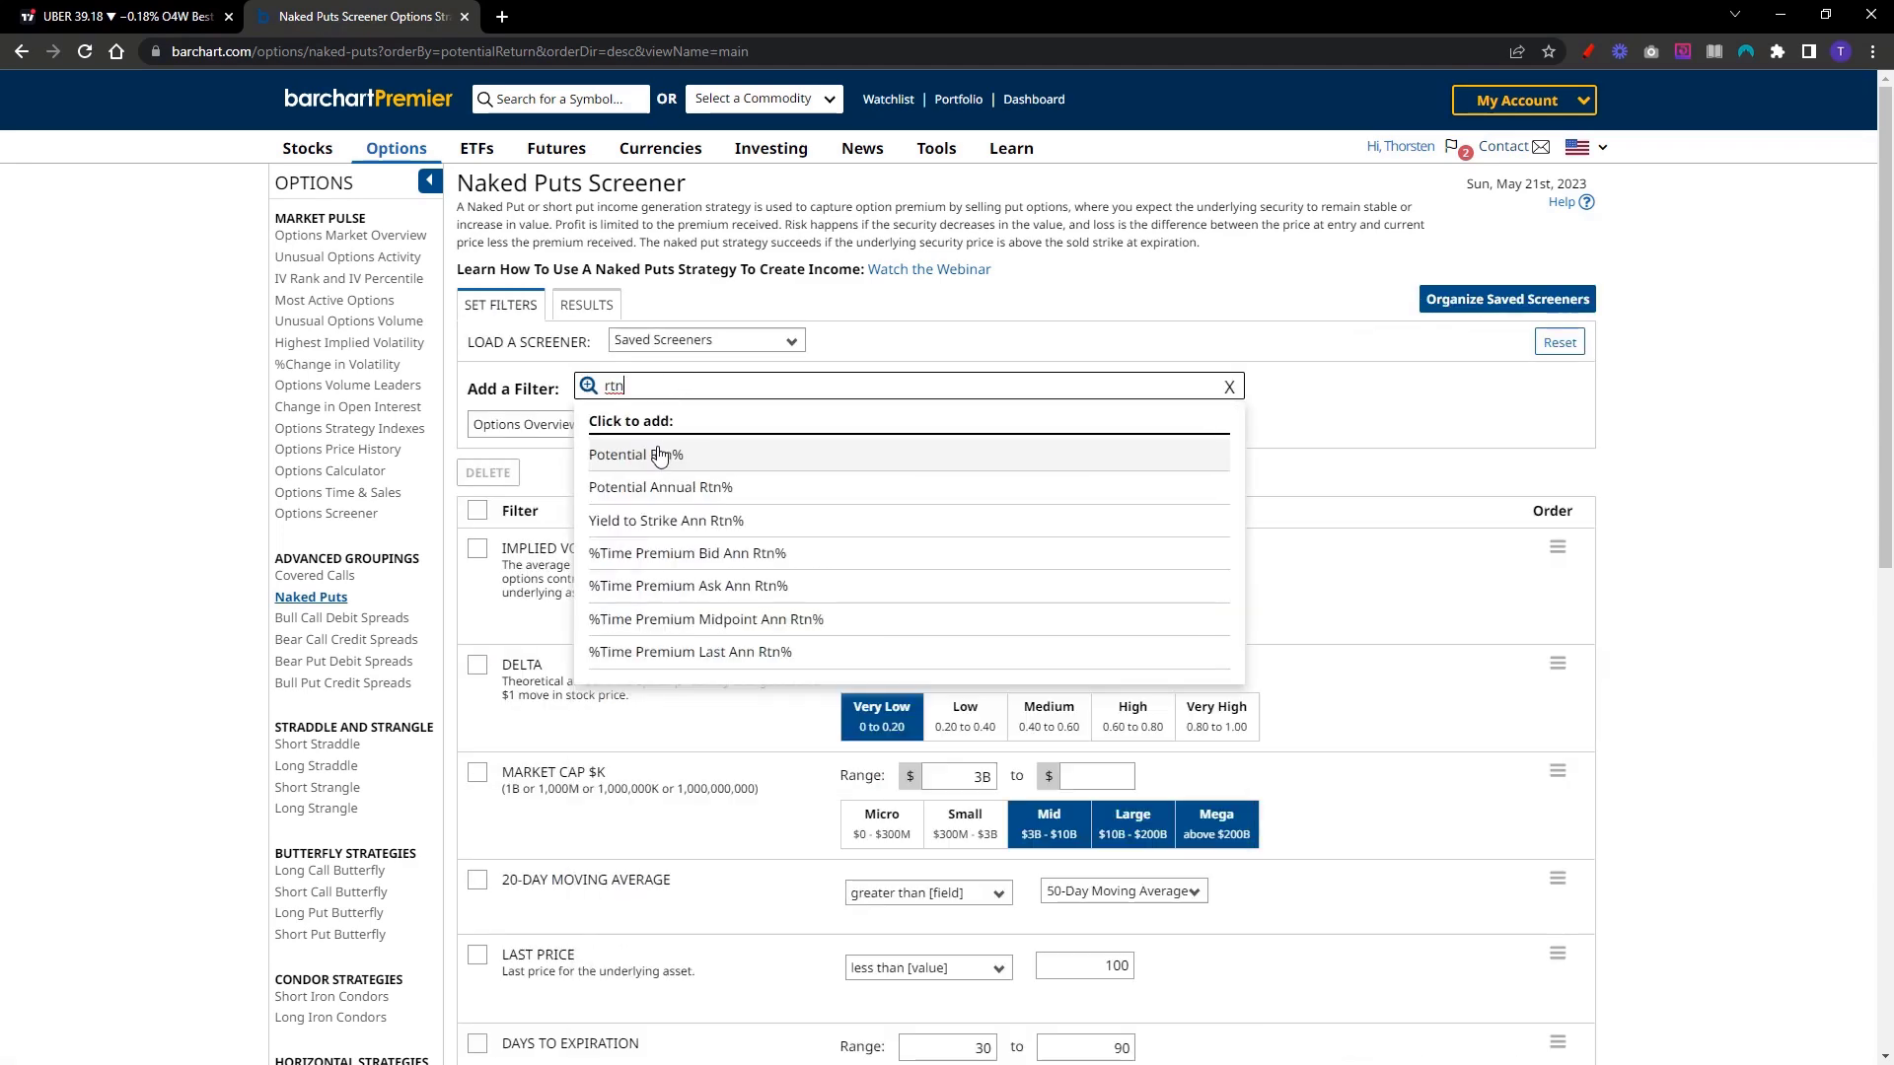
click(656, 454)
click(1148, 425)
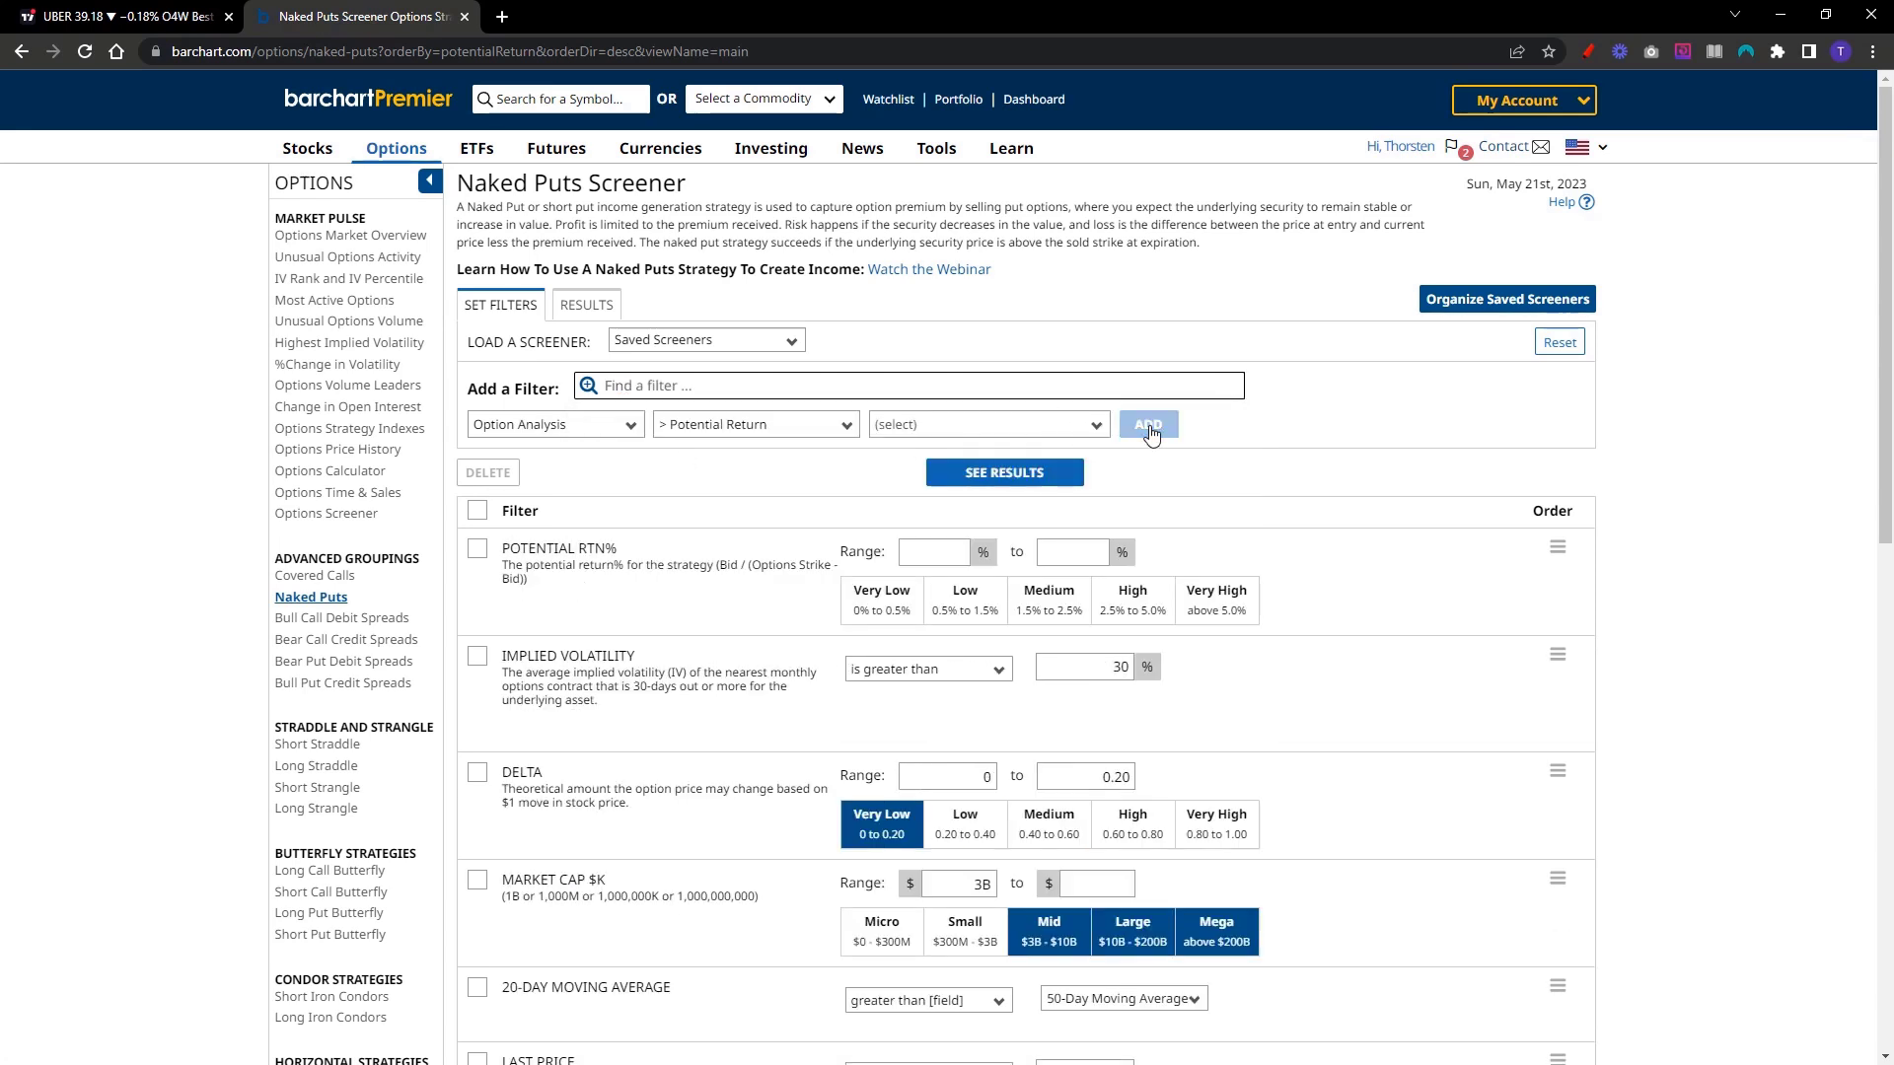
click(1060, 607)
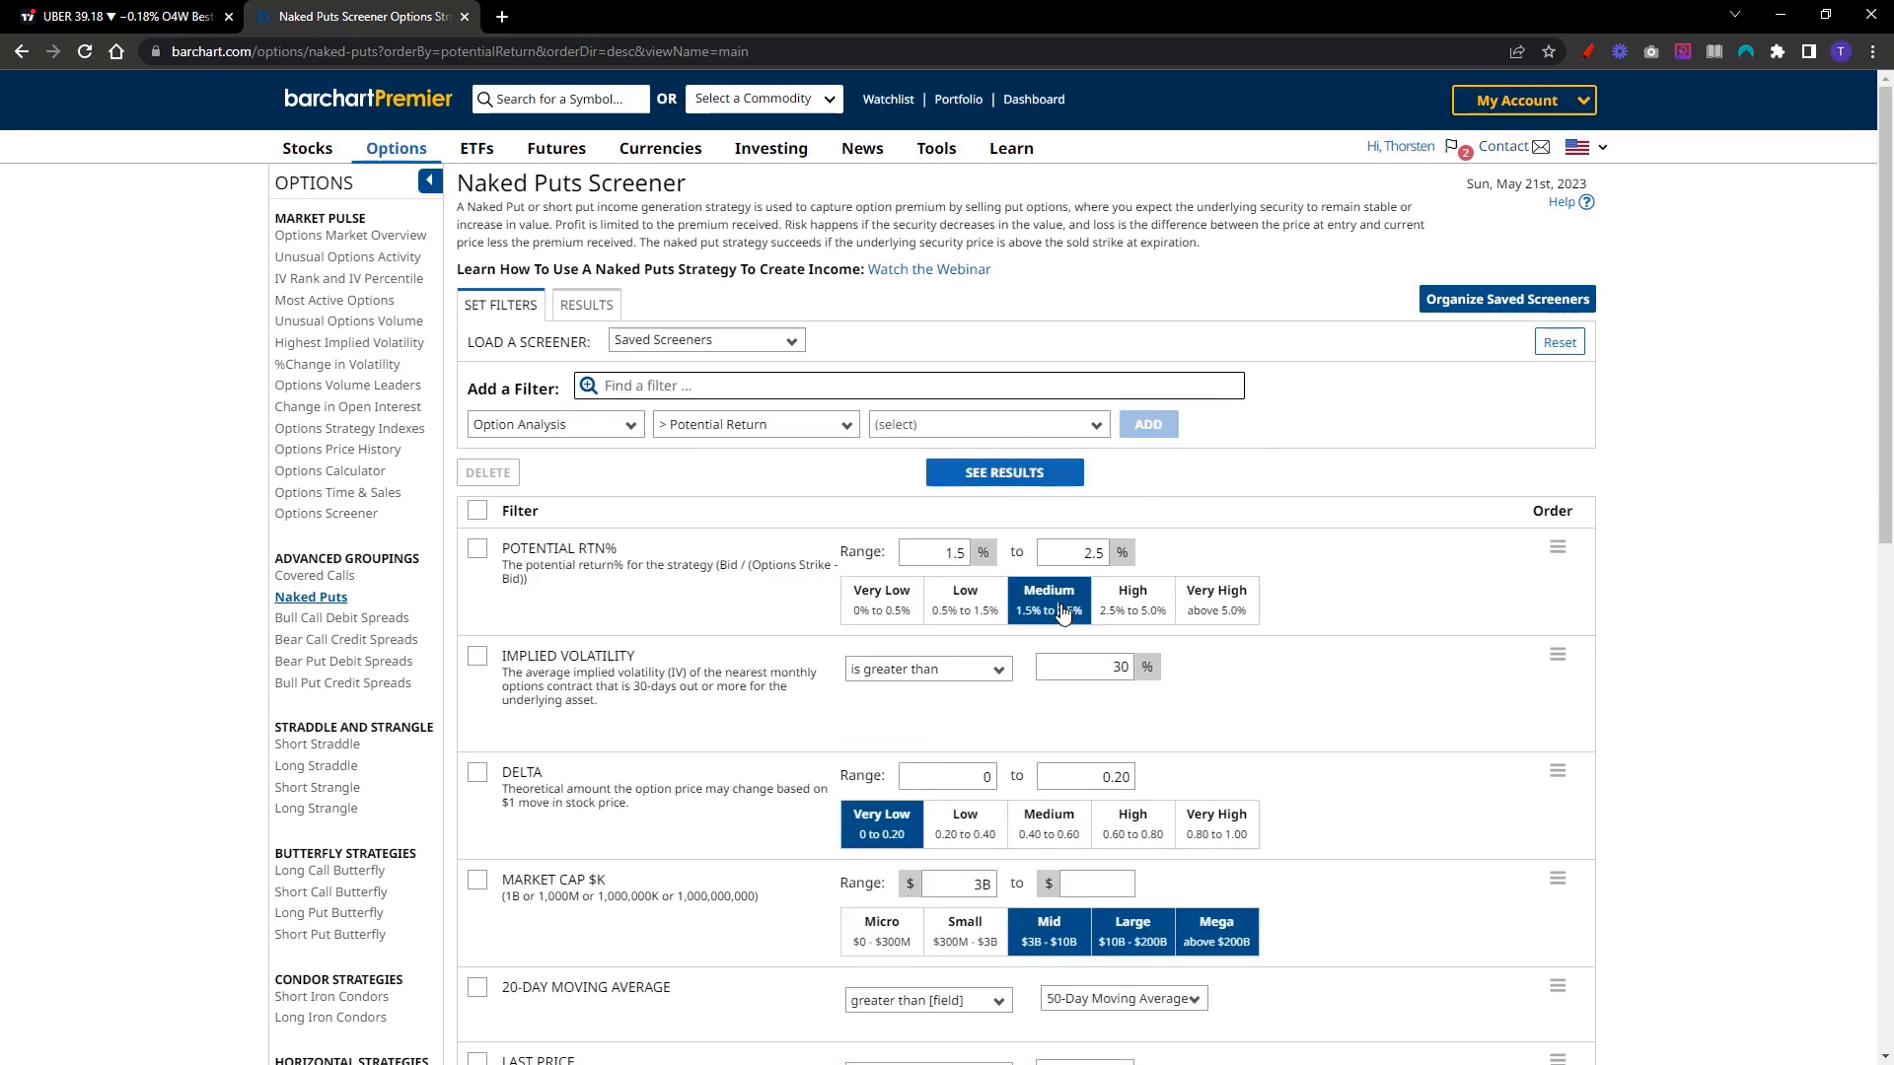
drag(1119, 592, 1125, 604)
click(1125, 604)
click(1222, 604)
Run the screener with the Potential Rtn% filter included to list the remaining put candidates
scroll(1321, 564, down, 5)
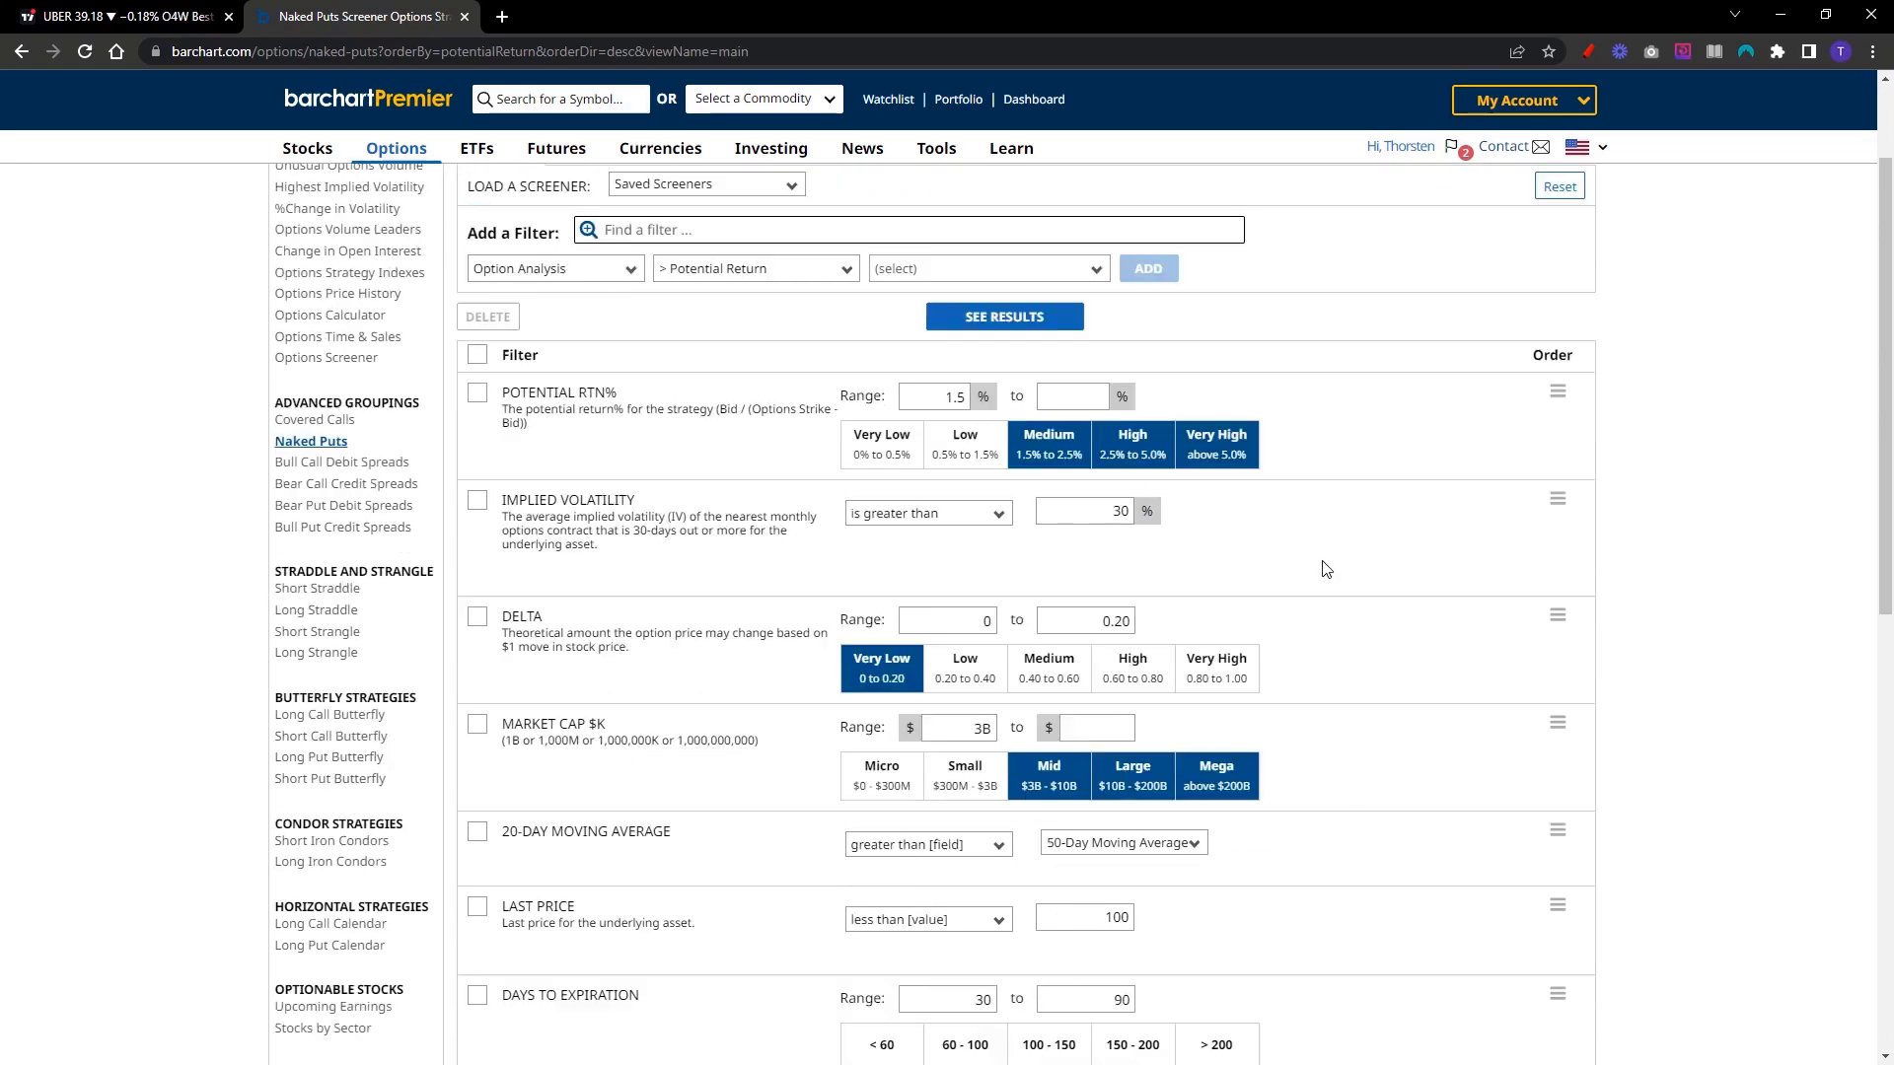
scroll(1324, 569, down, 6)
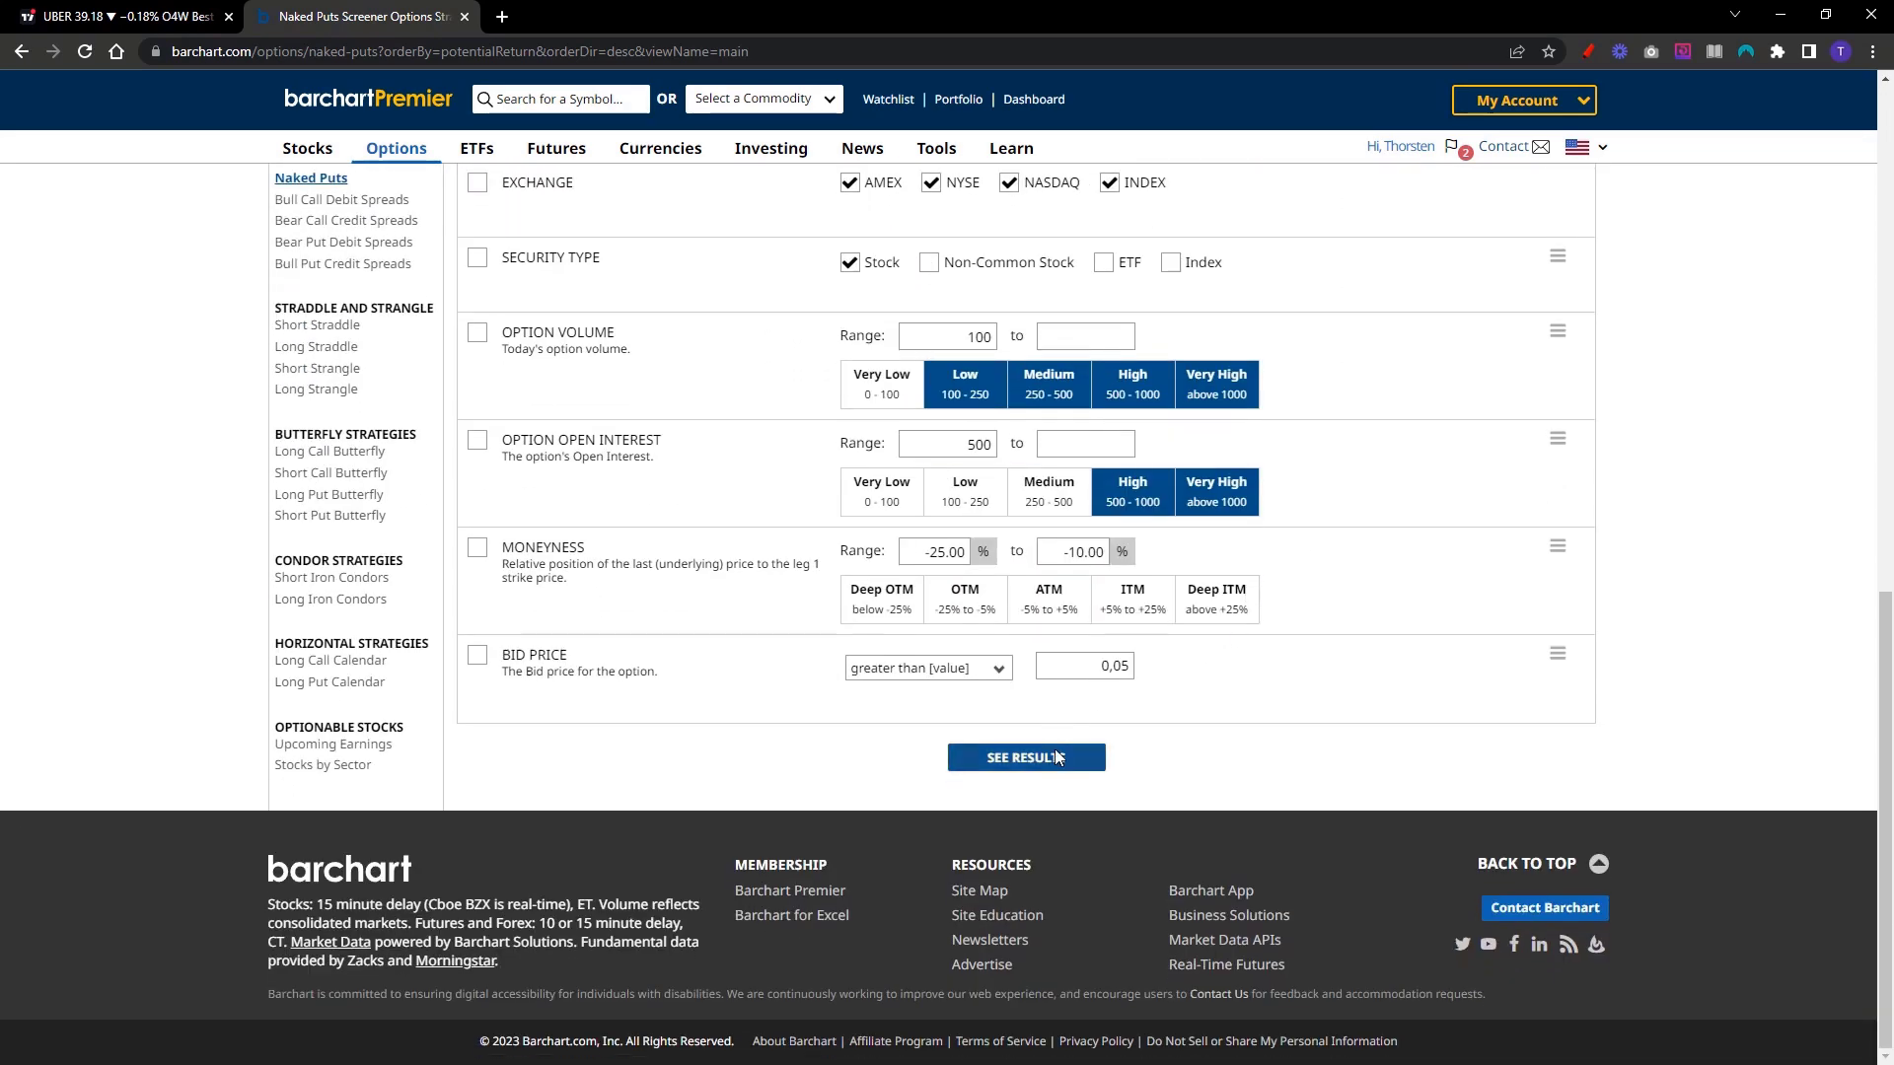
click(1057, 756)
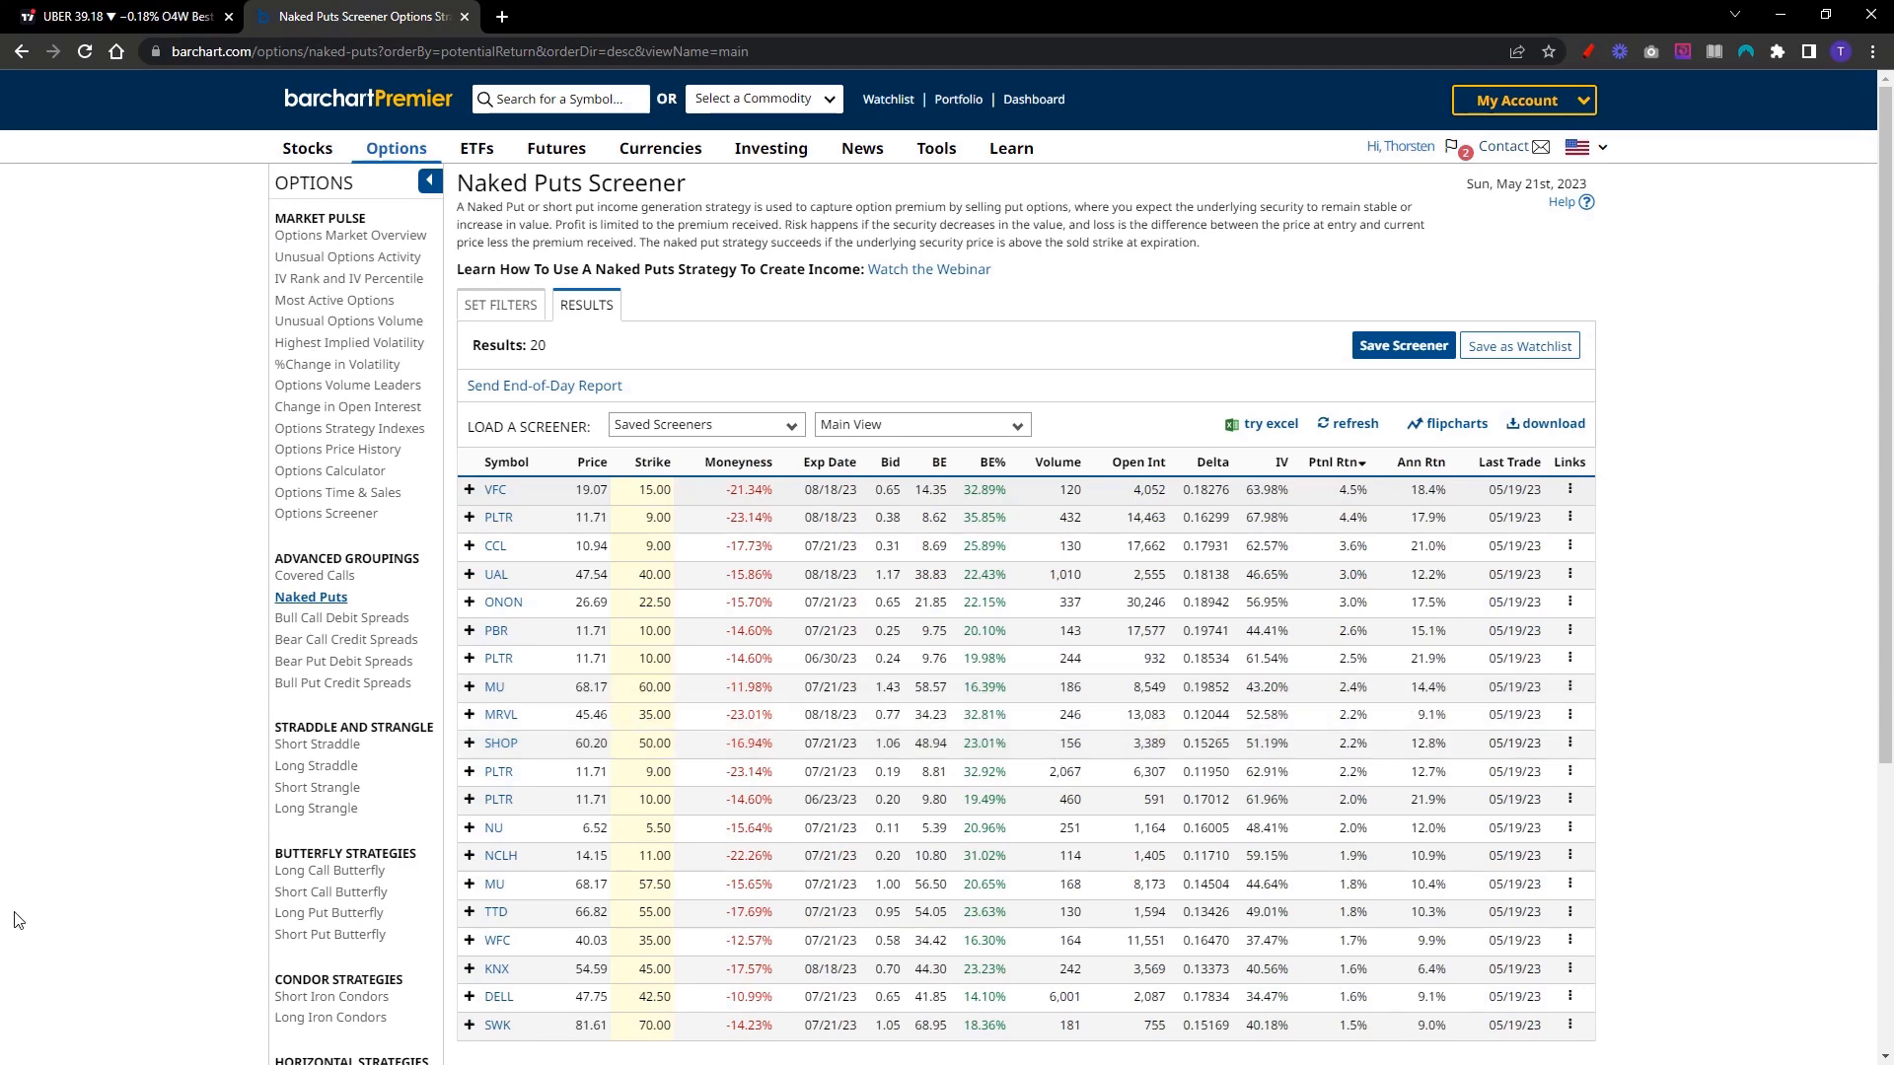
Sort the put candidates by symbol, return to the filter settings and add a Next Earnings Date filter
click(505, 462)
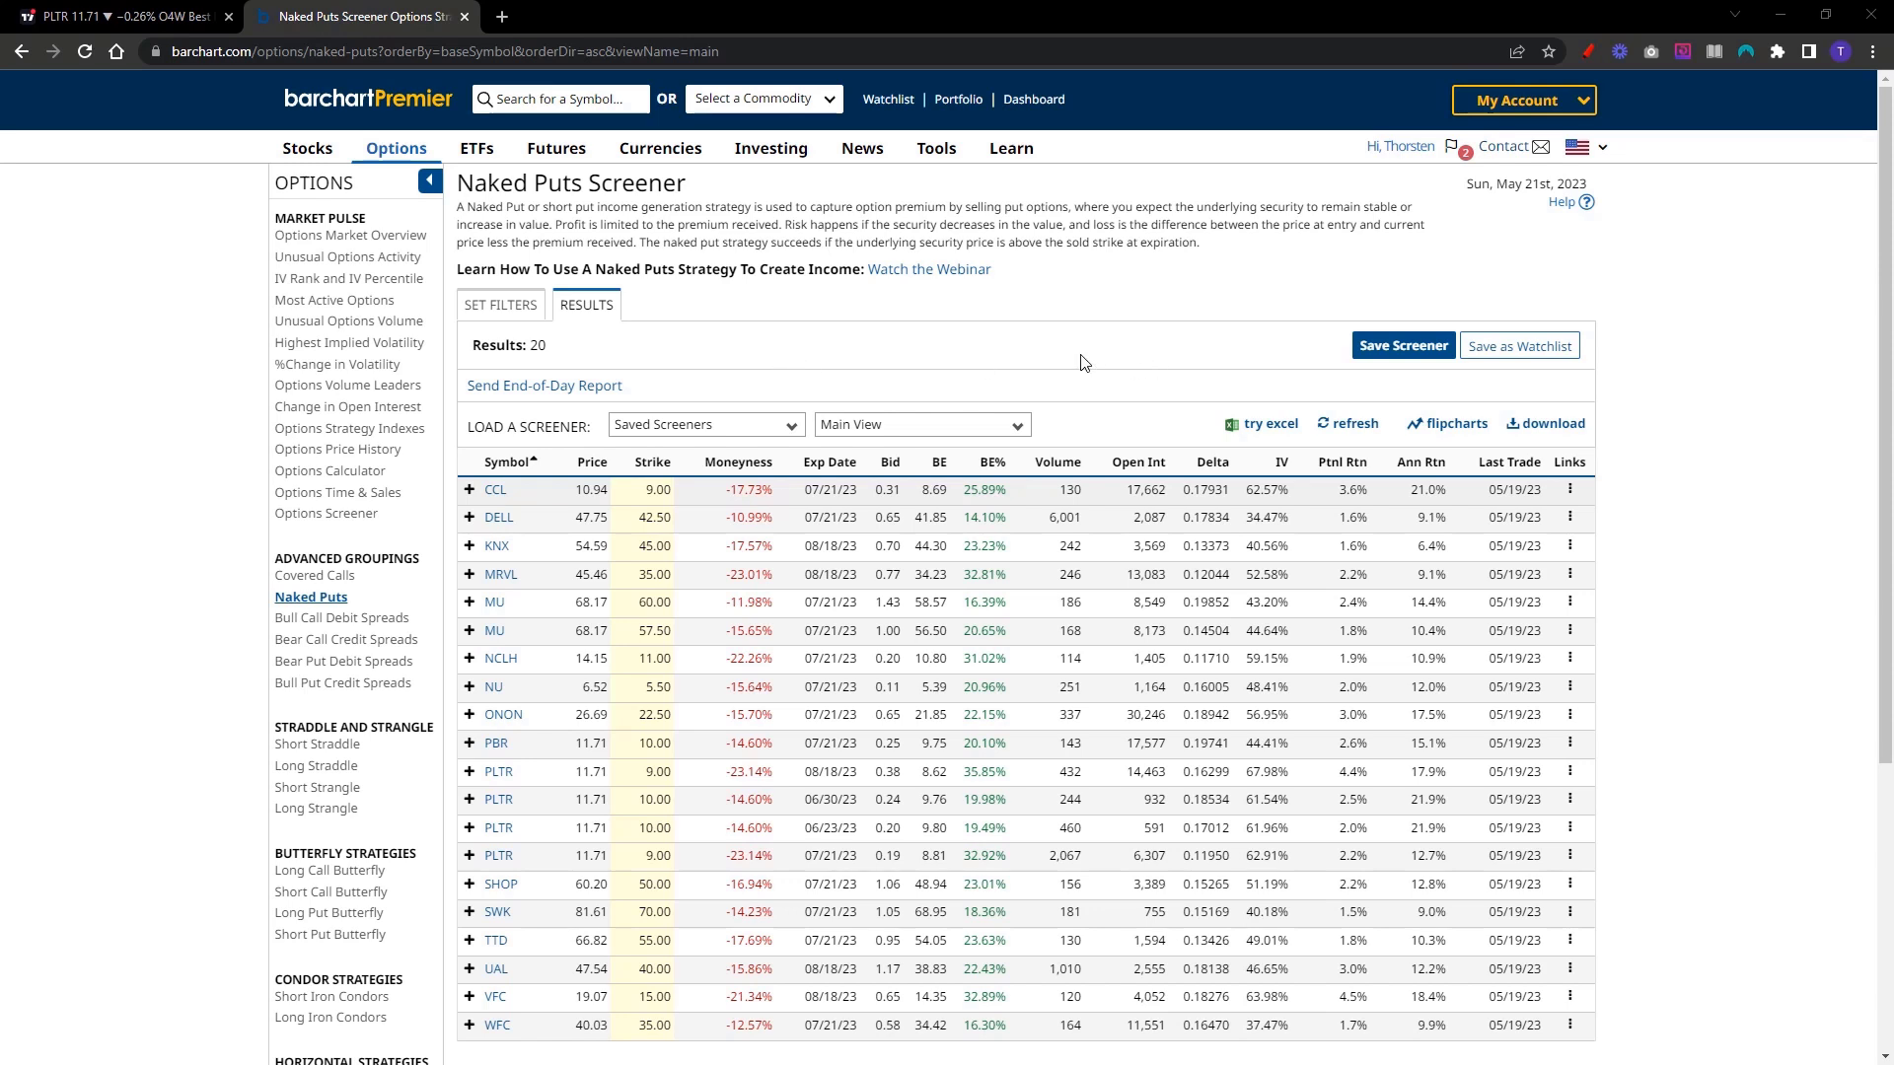
click(530, 312)
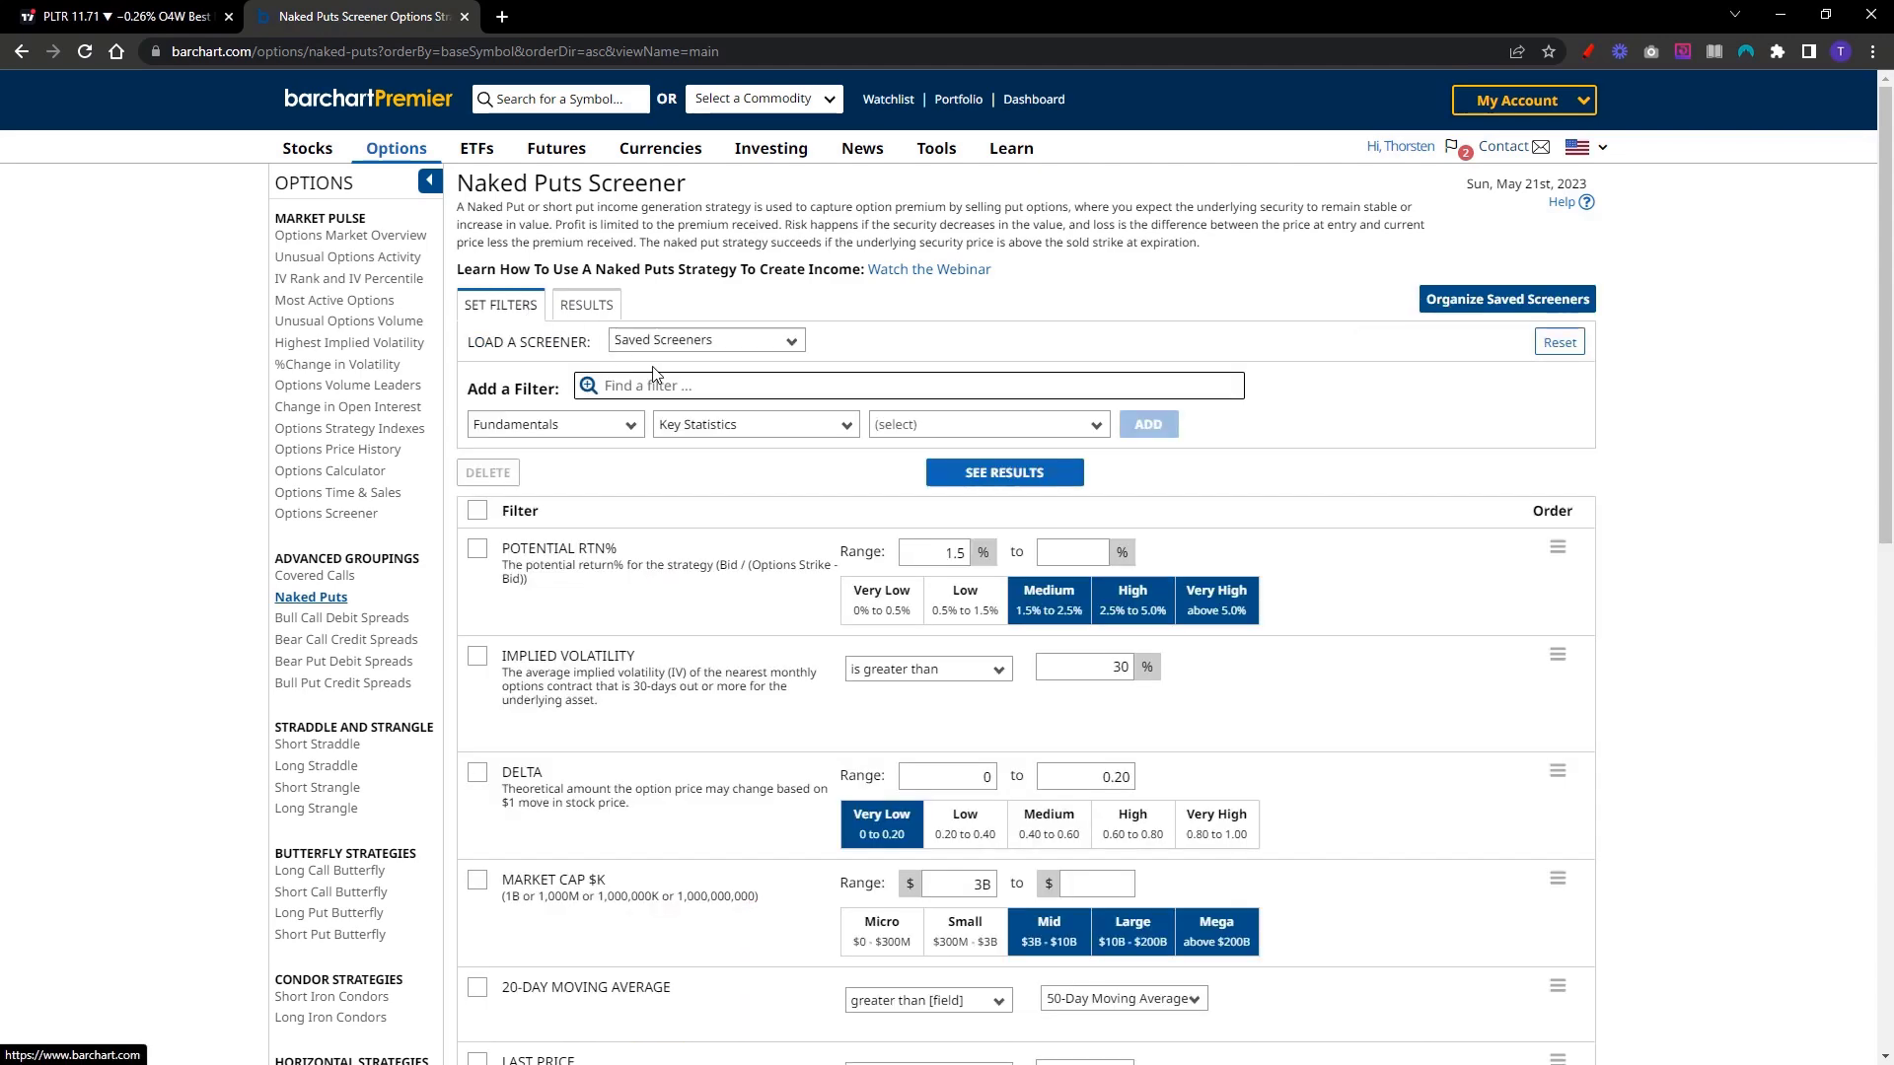
text(earning)
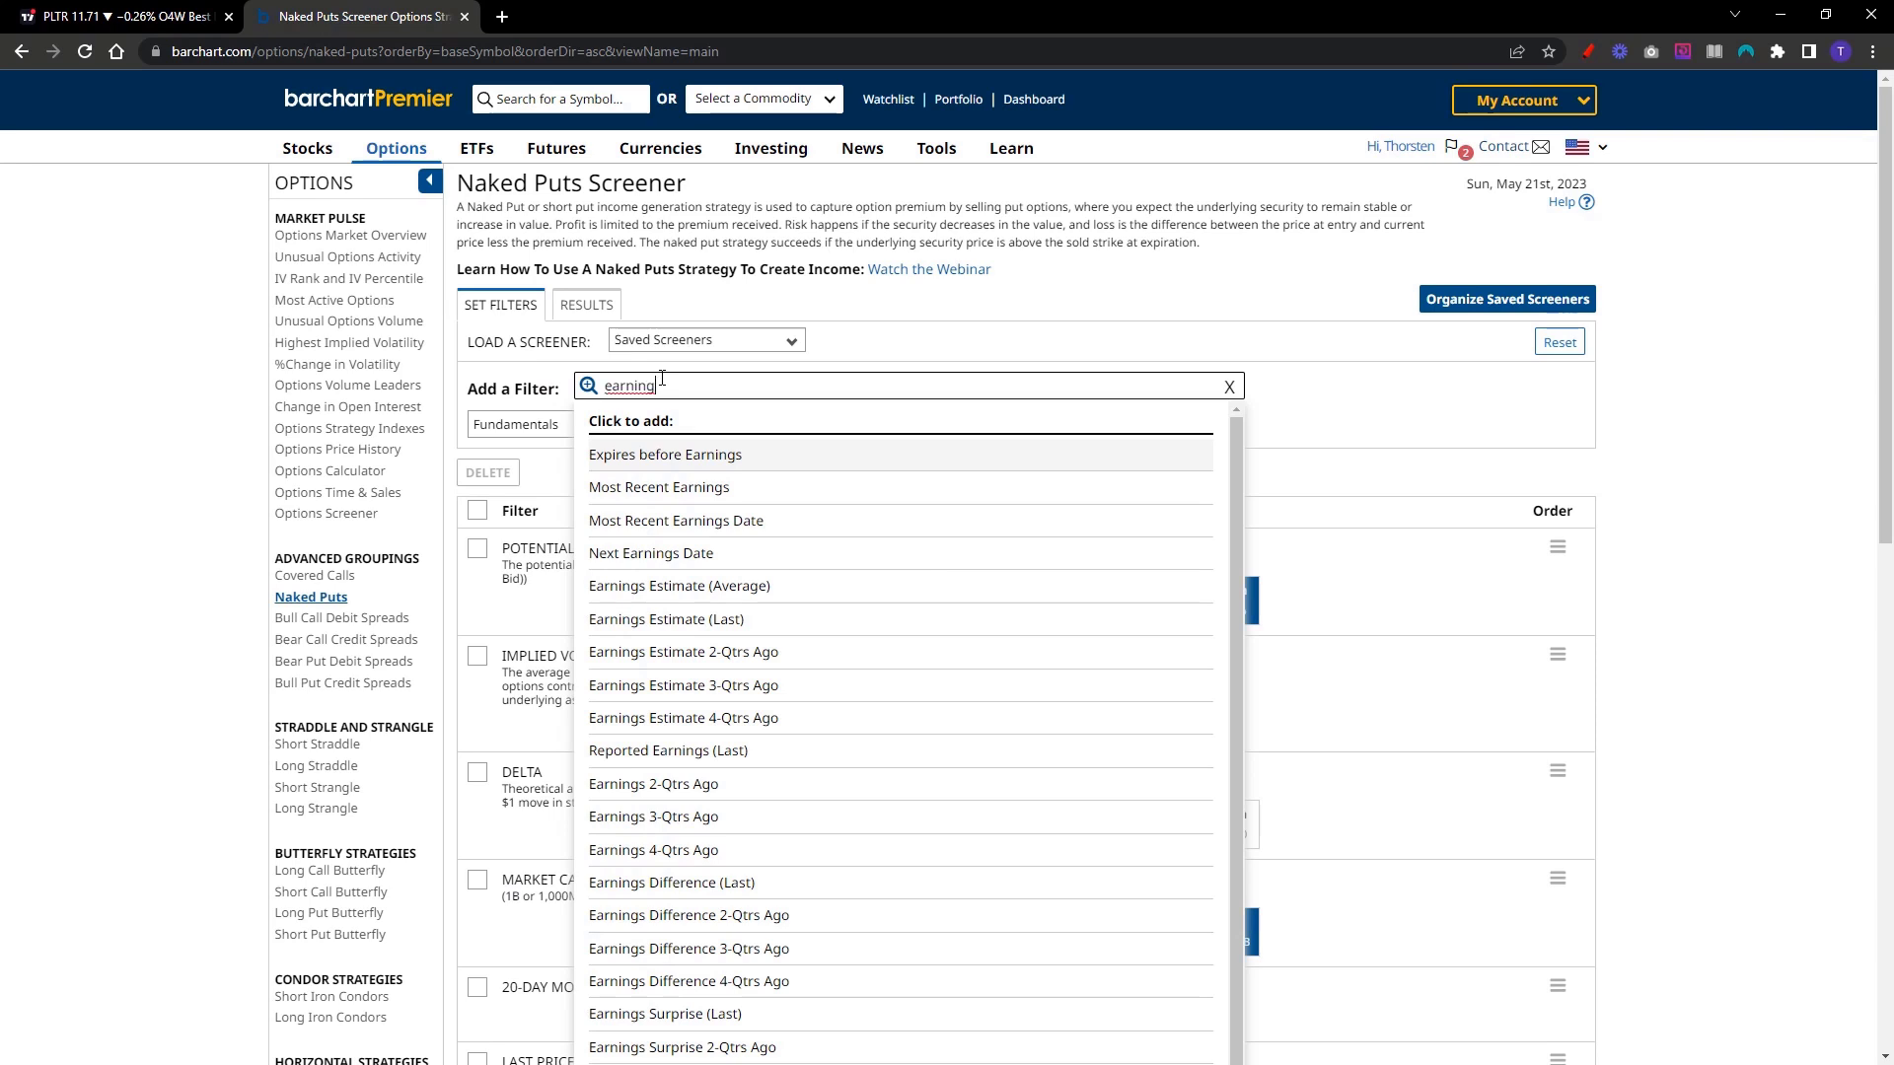
click(688, 553)
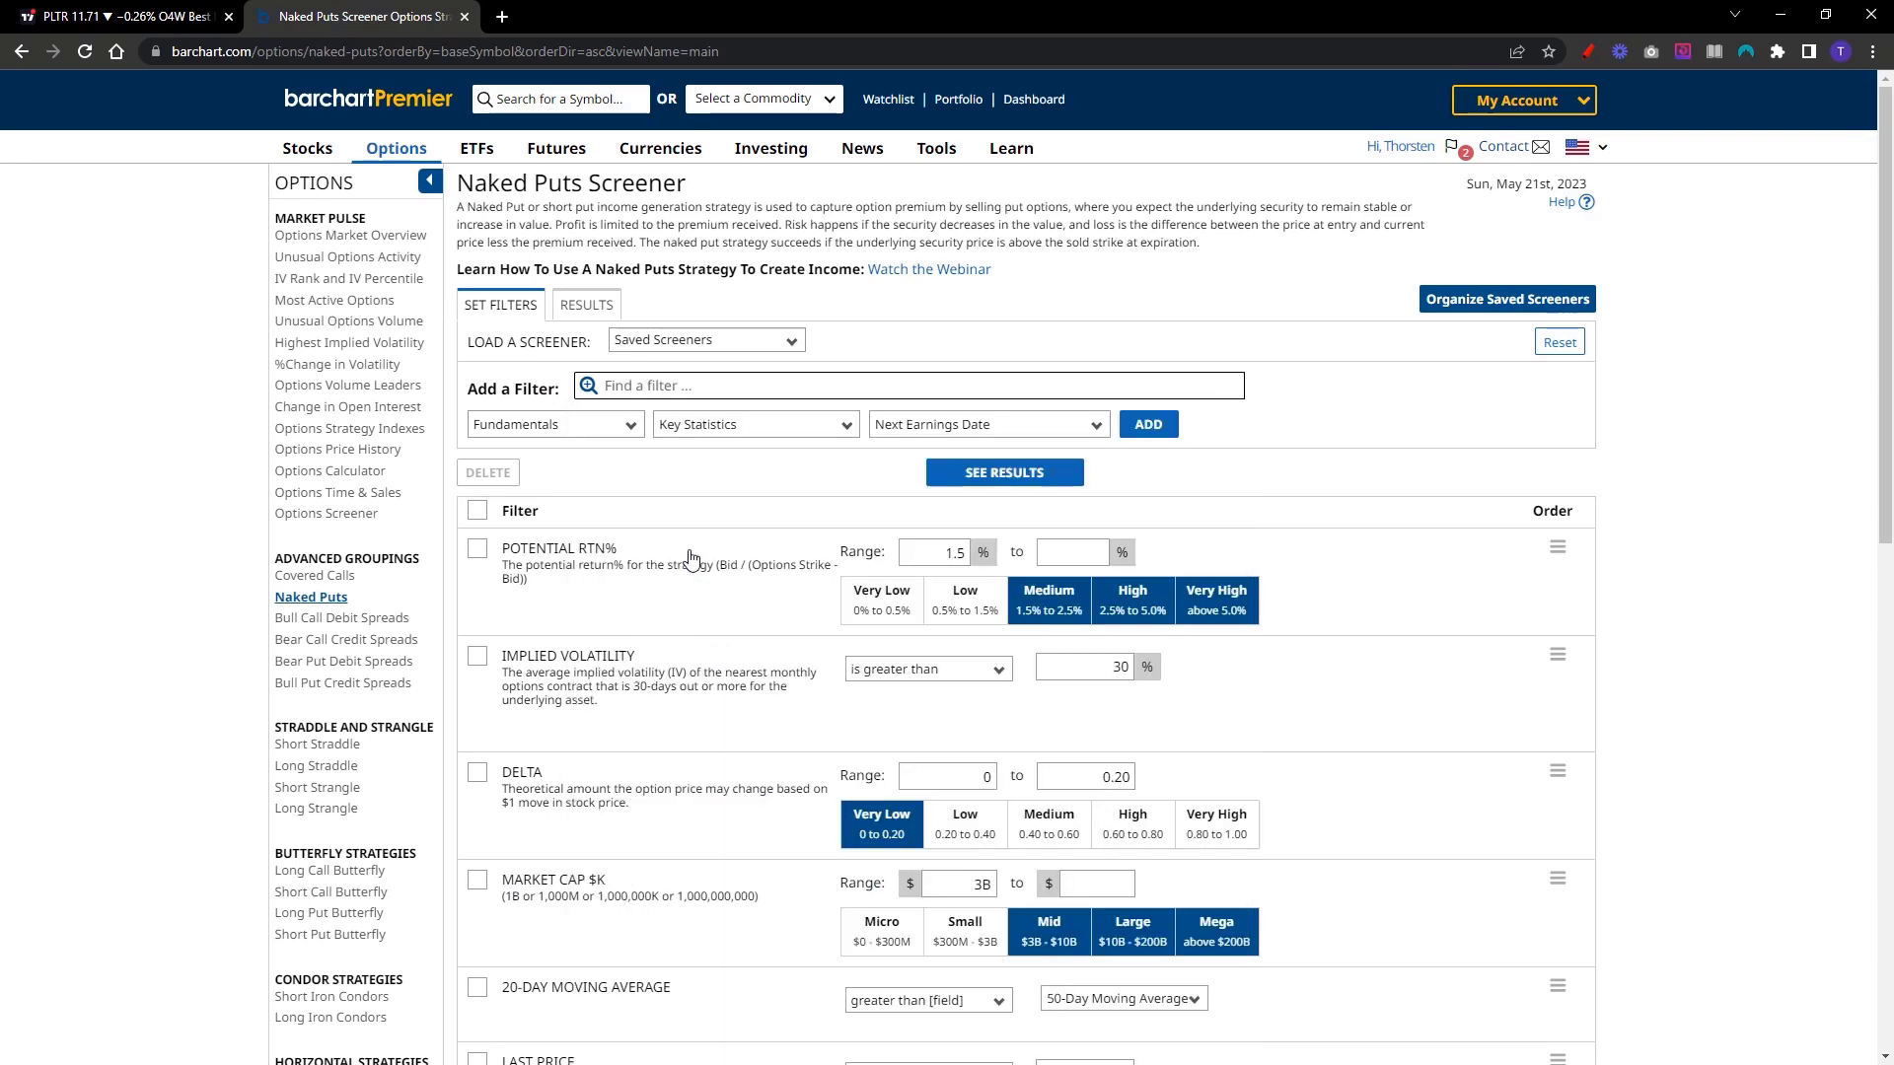
click(1159, 431)
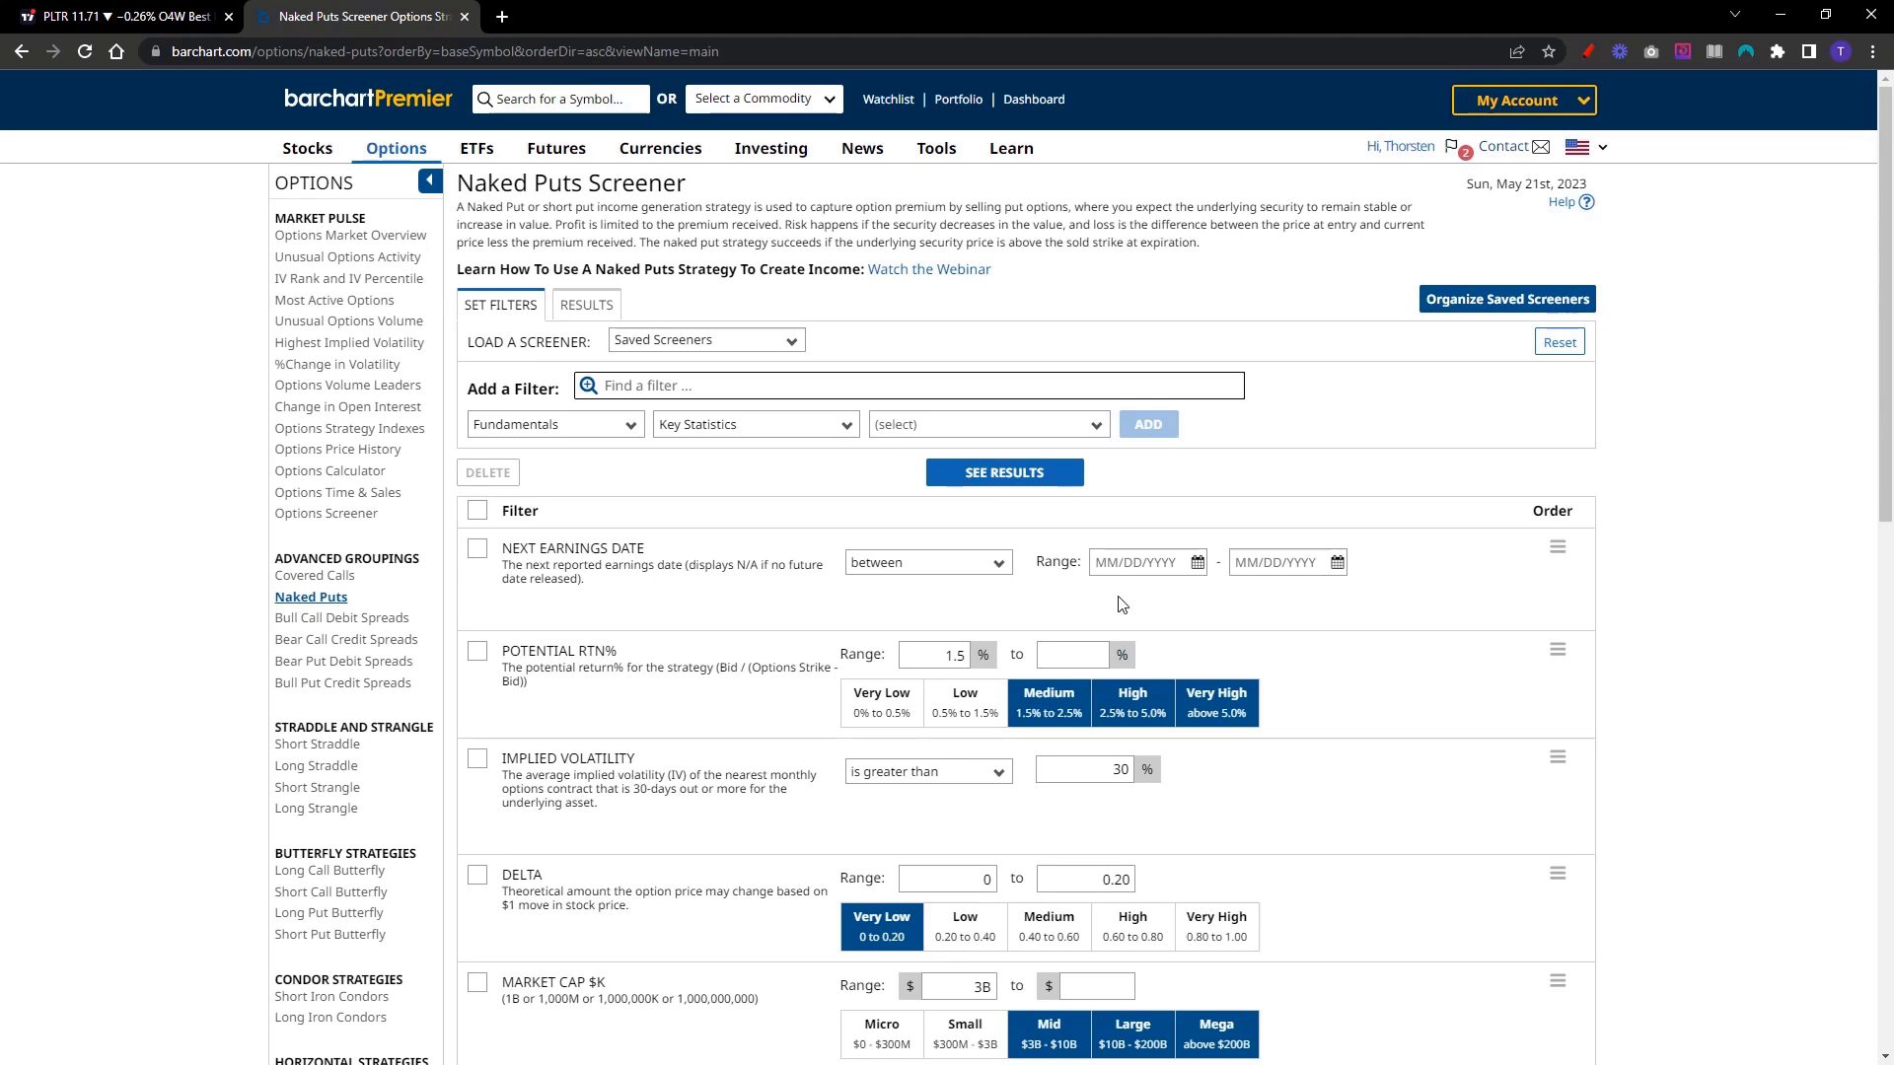
Set the Next Earnings Date filter to exclude future dates within 30 days from today
click(947, 562)
click(927, 625)
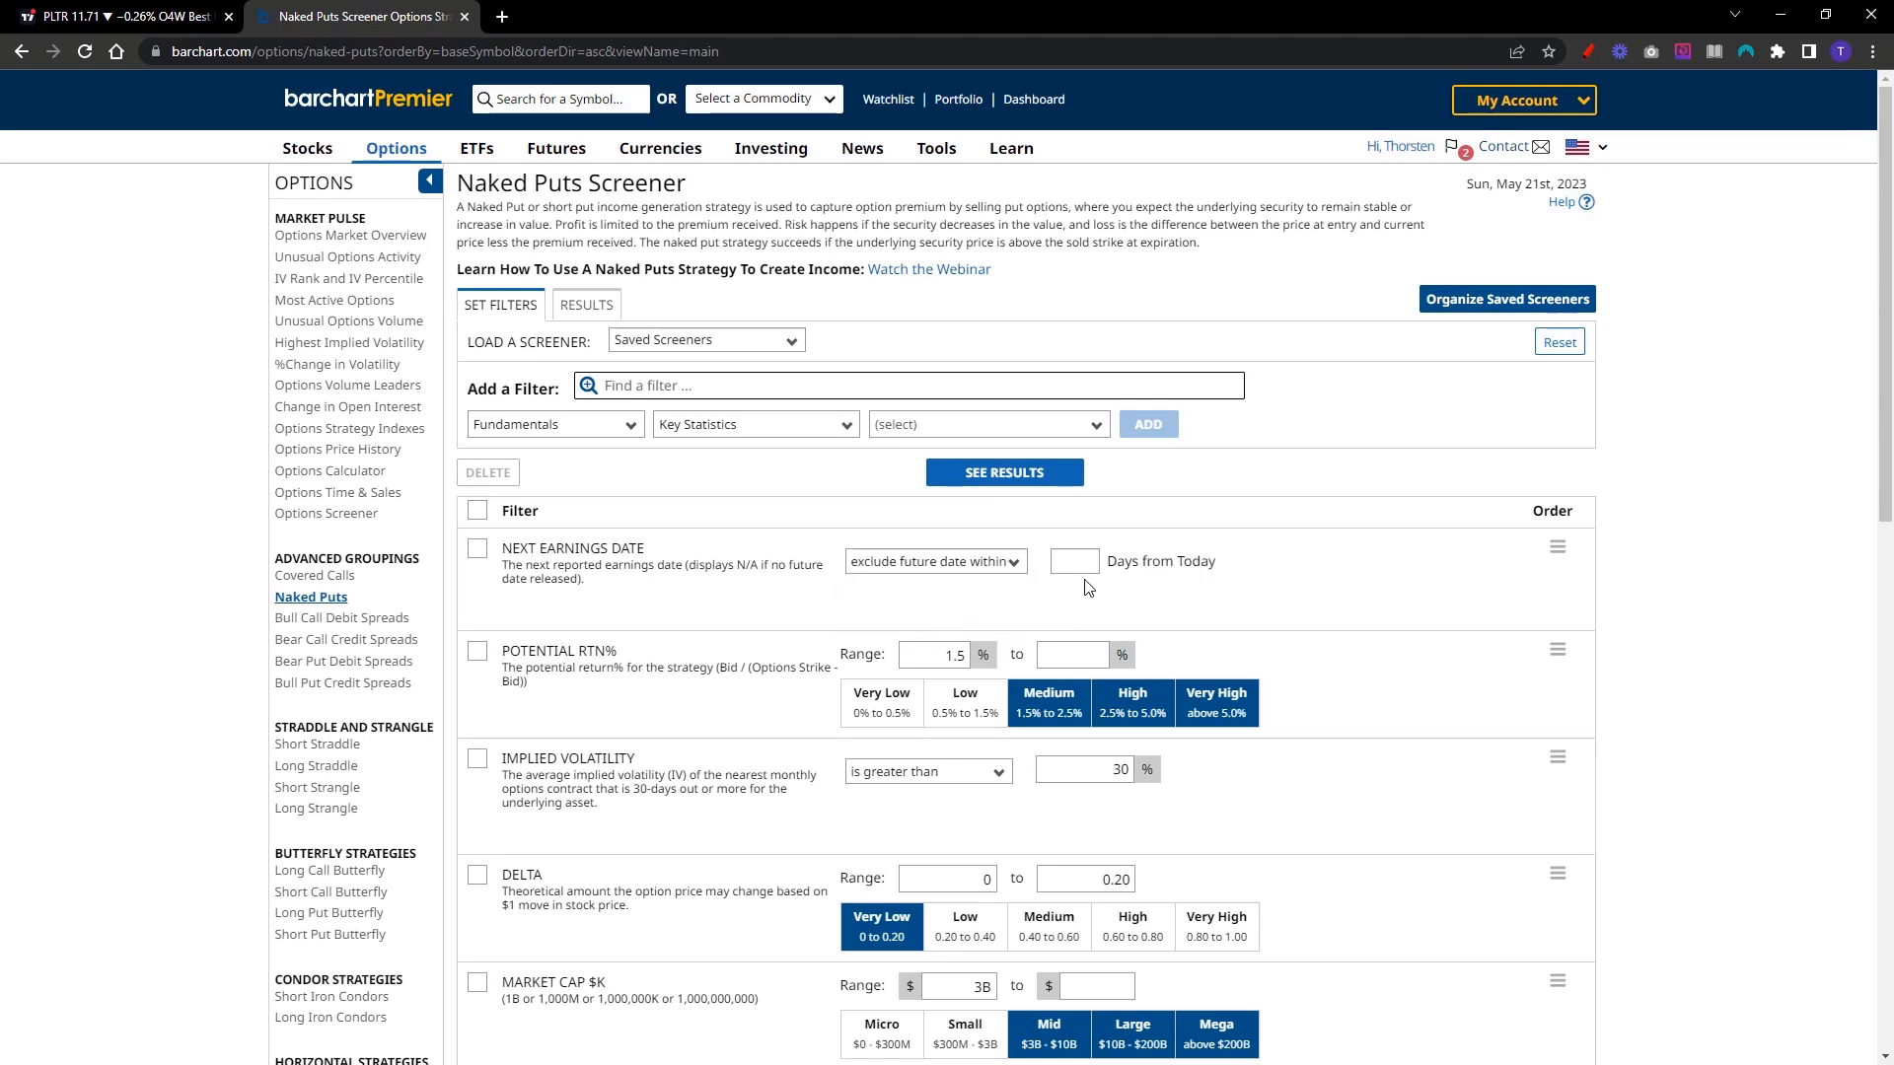
click(1076, 561)
text(30)
Run the screener with the earnings date filter included and sort the results by symbol in descending order
scroll(1164, 527, down, 2)
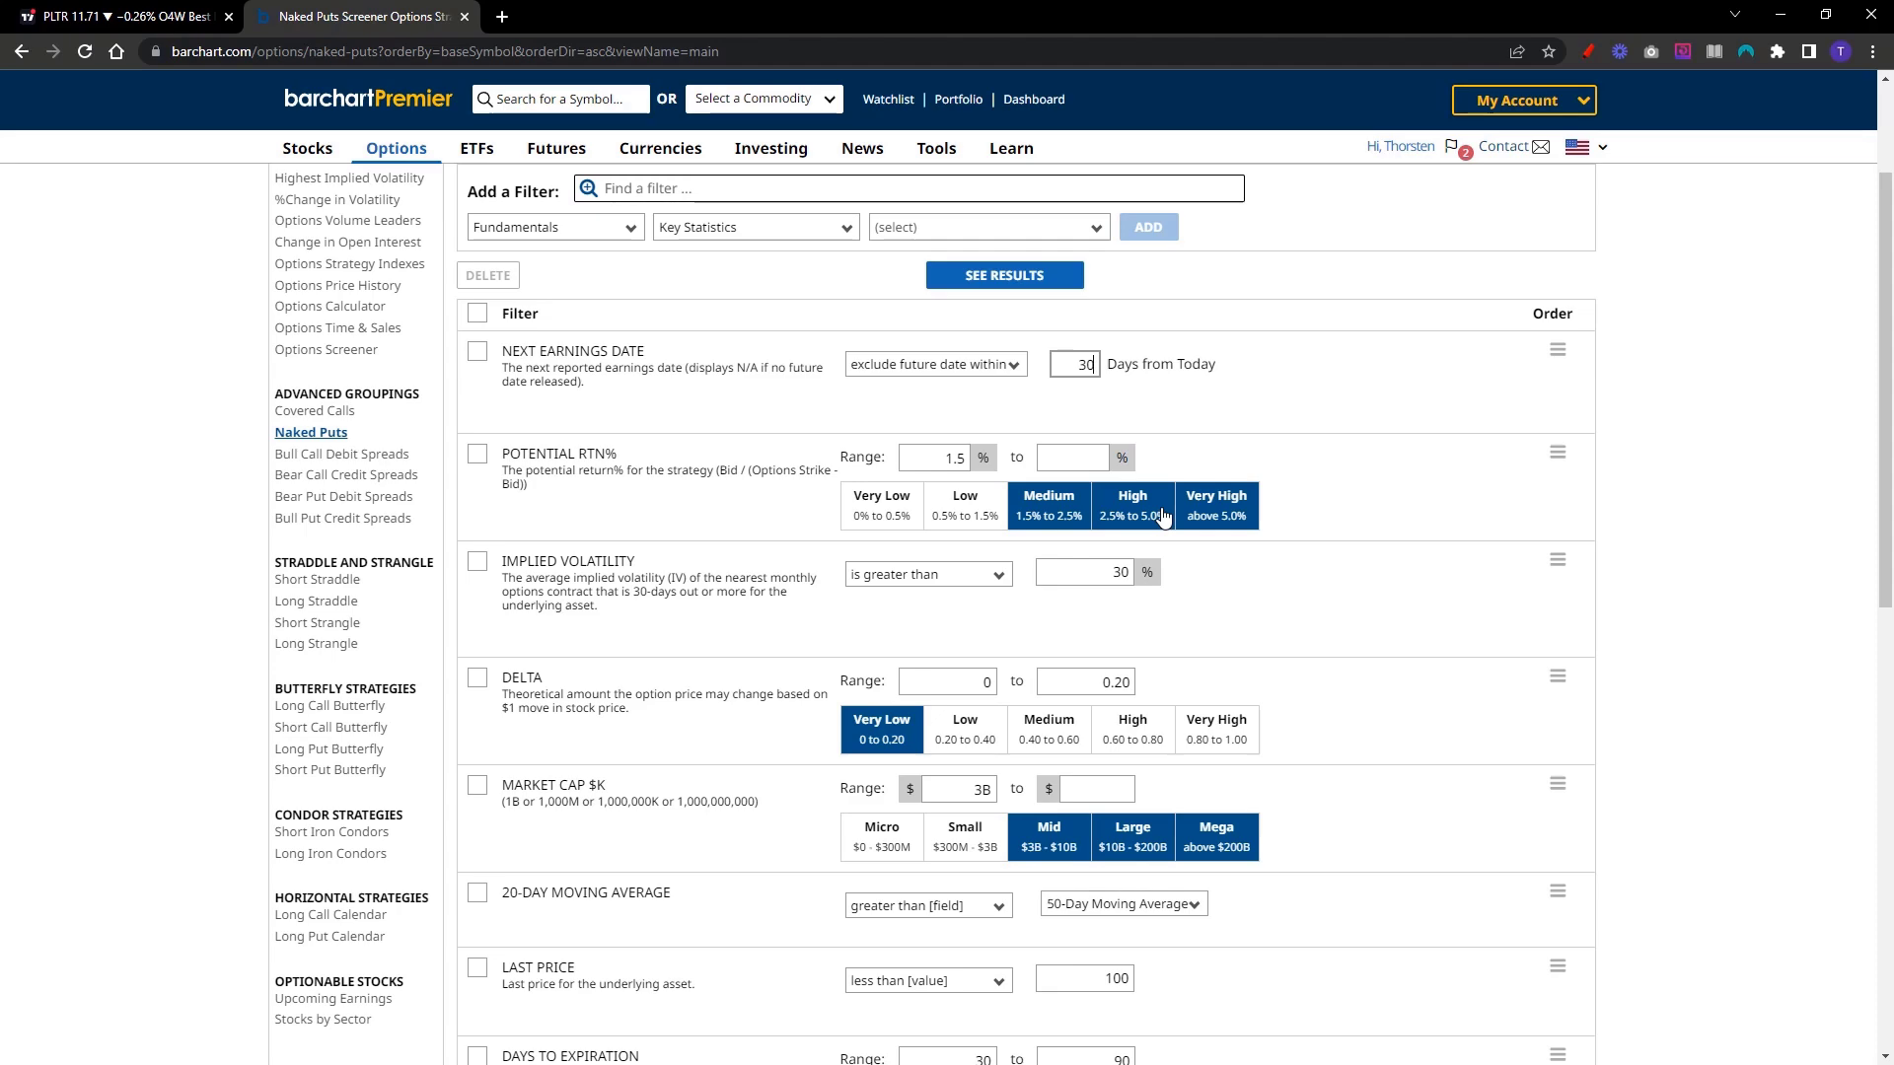
scroll(1184, 524, down, 5)
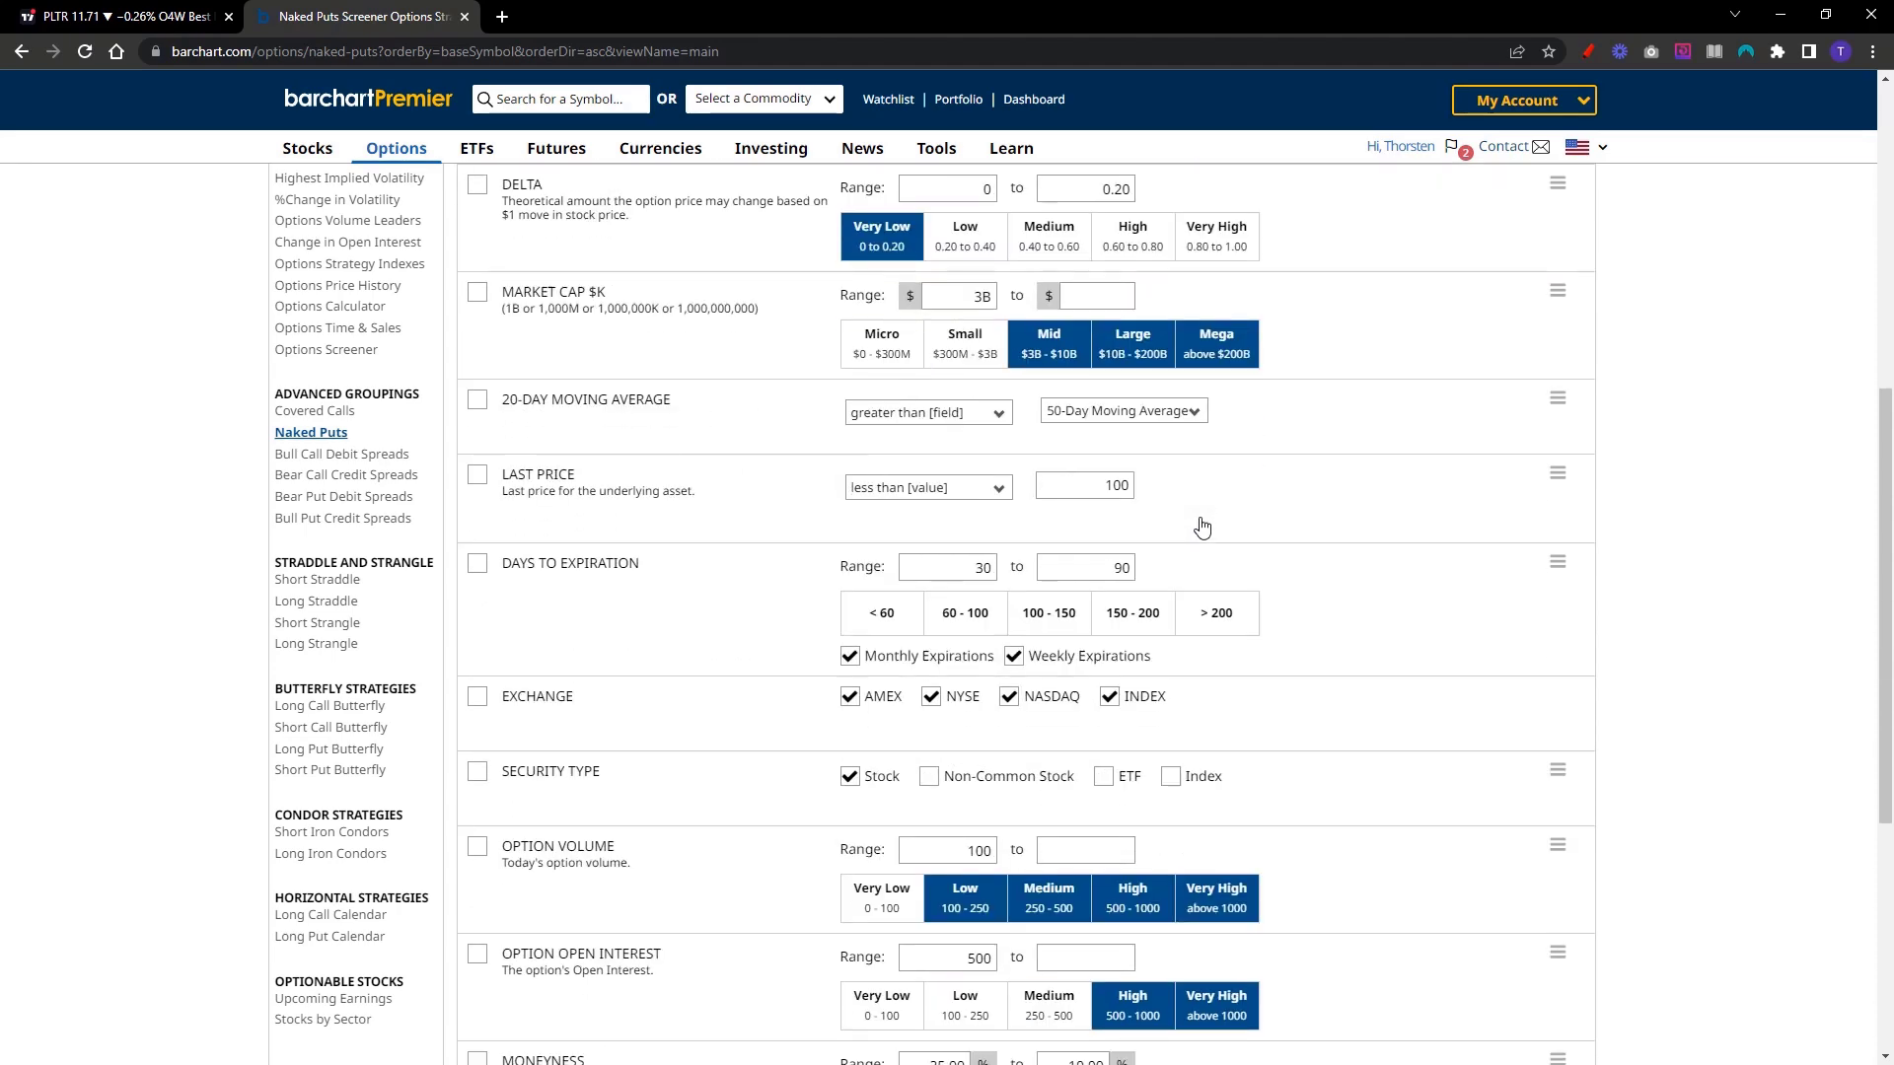
scroll(1201, 528, down, 4)
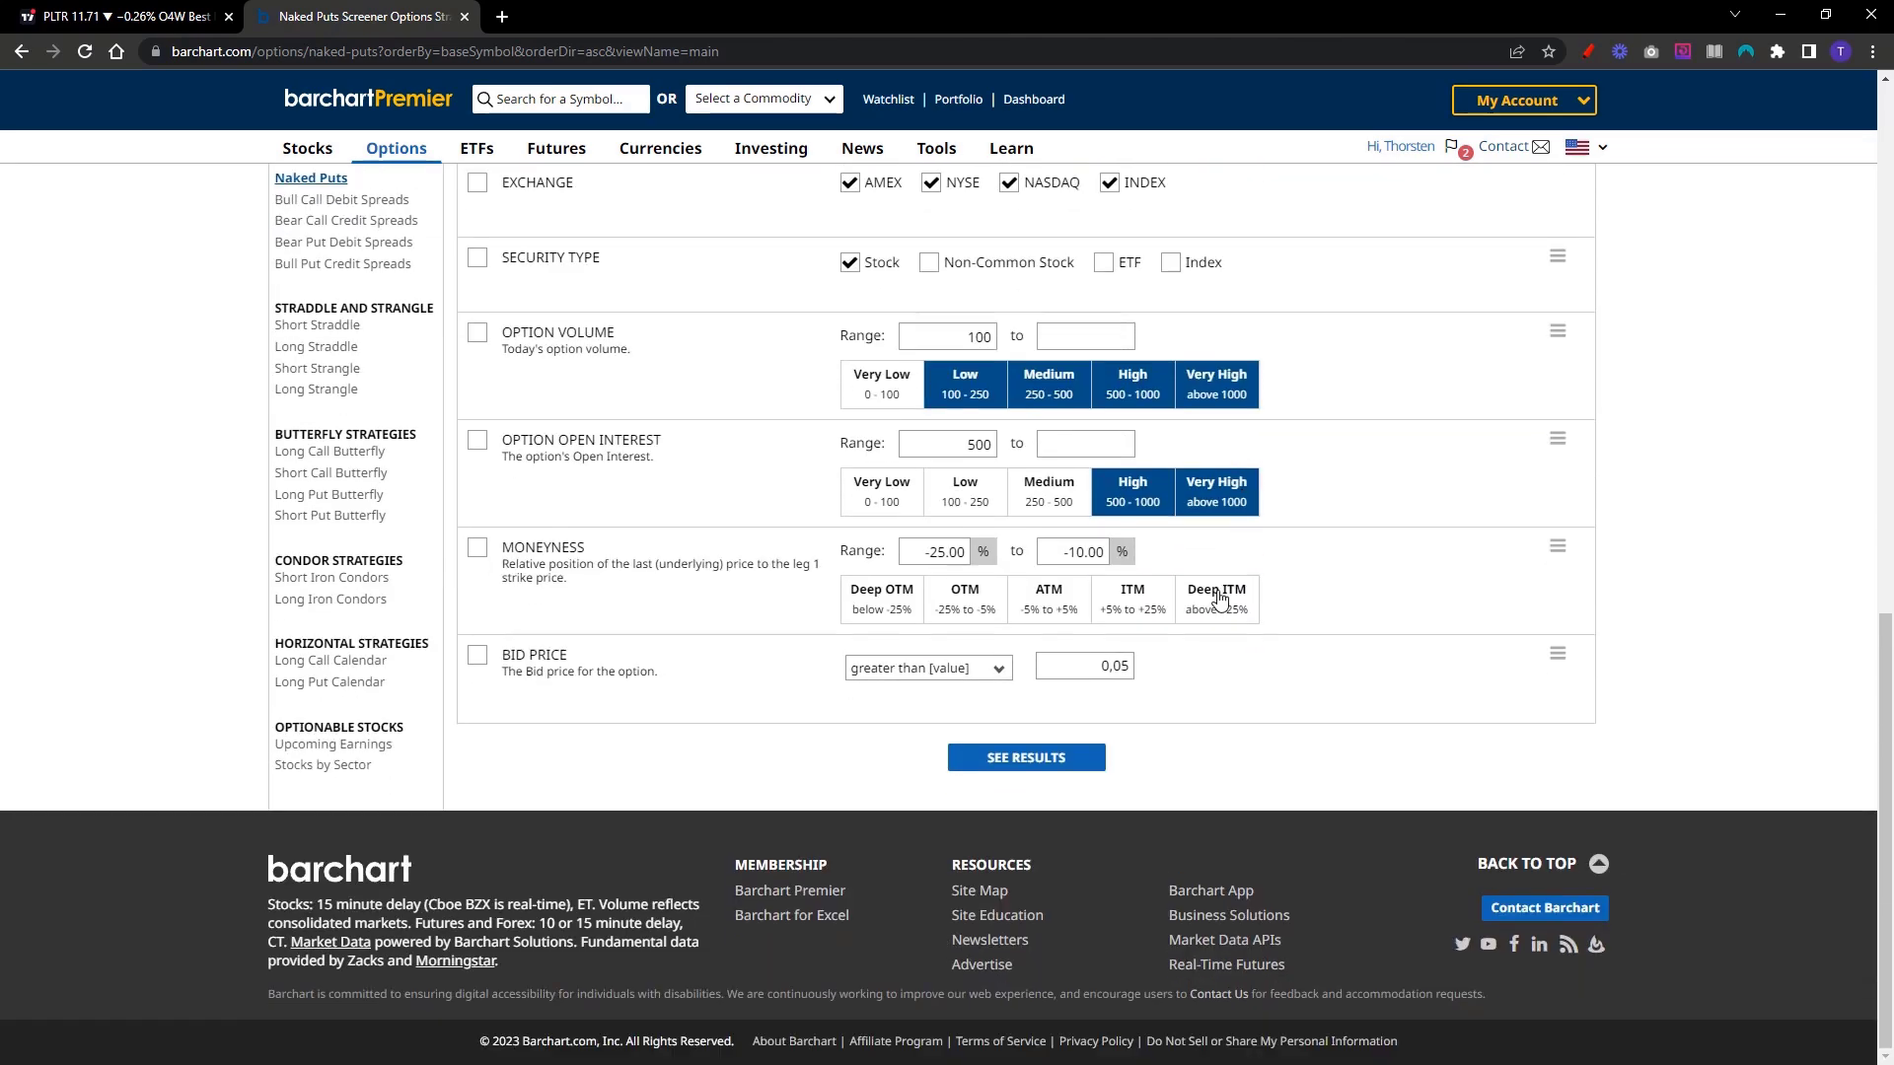
click(1026, 856)
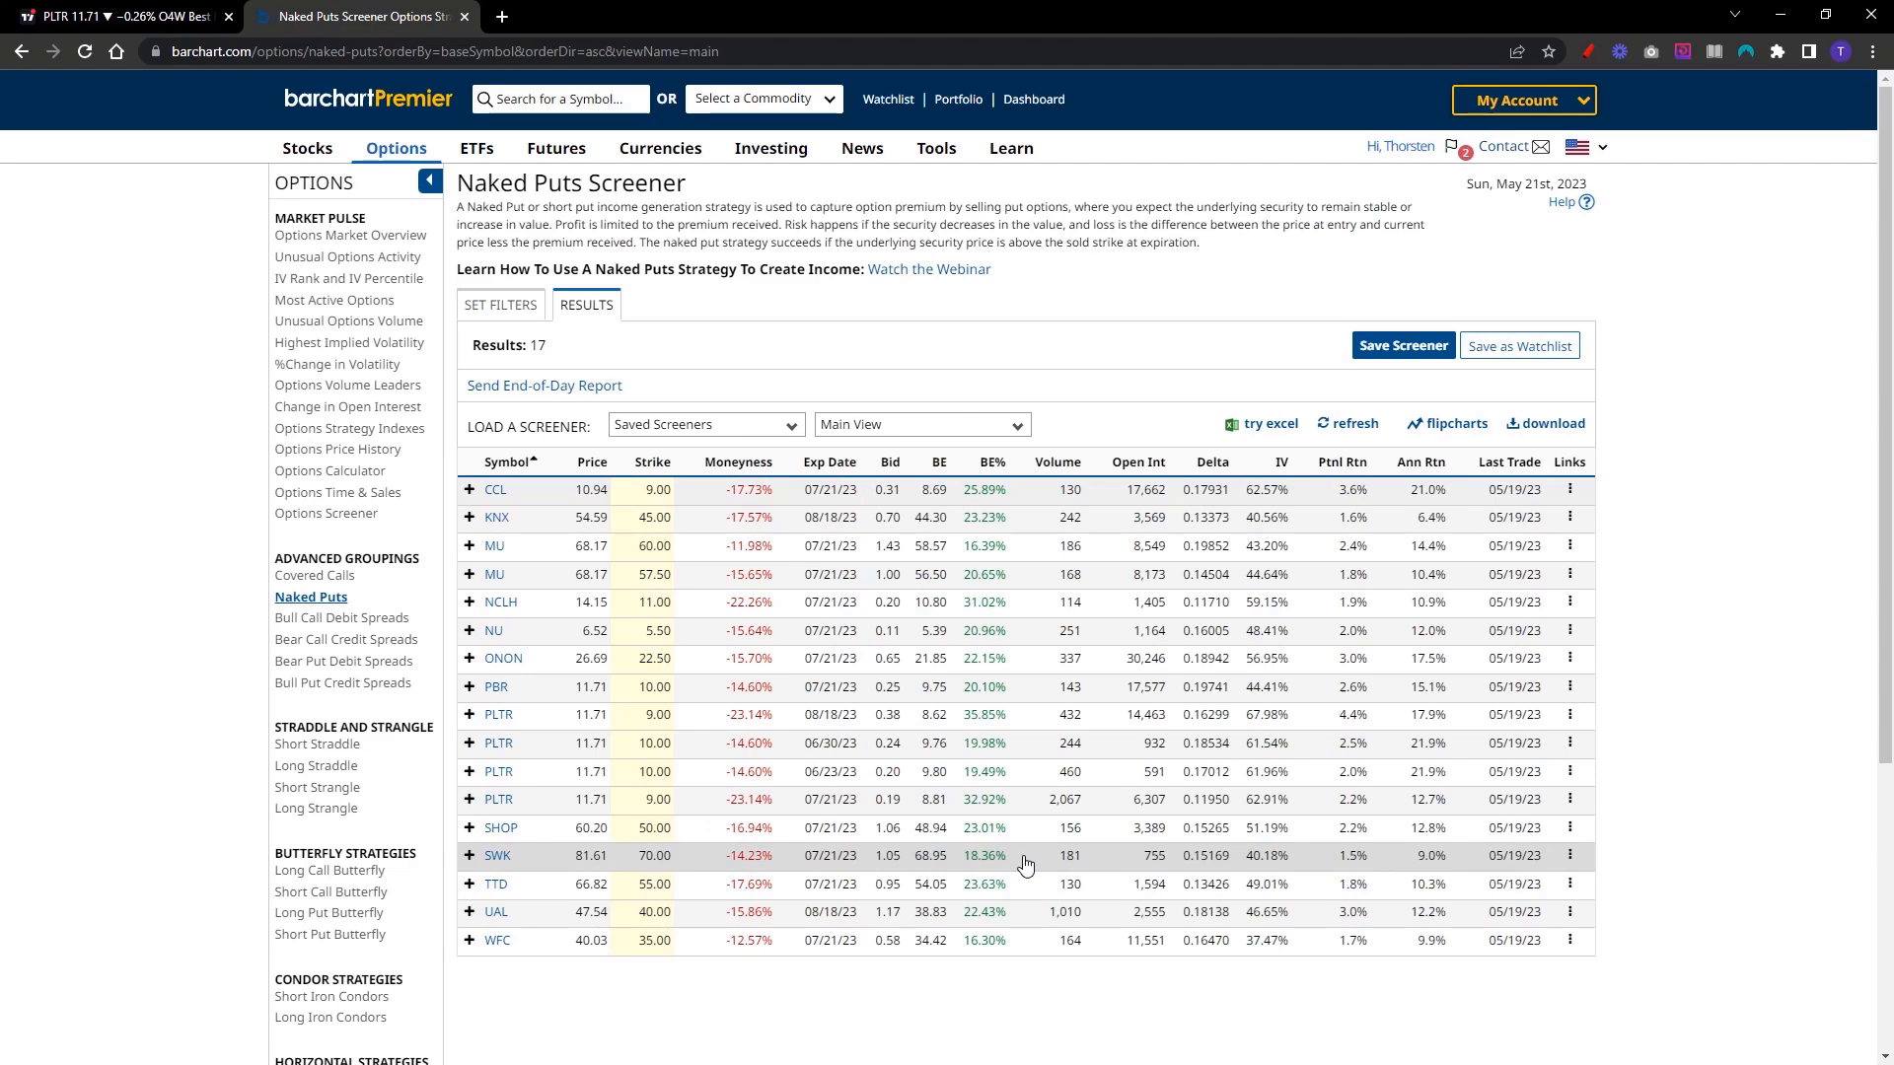
click(512, 465)
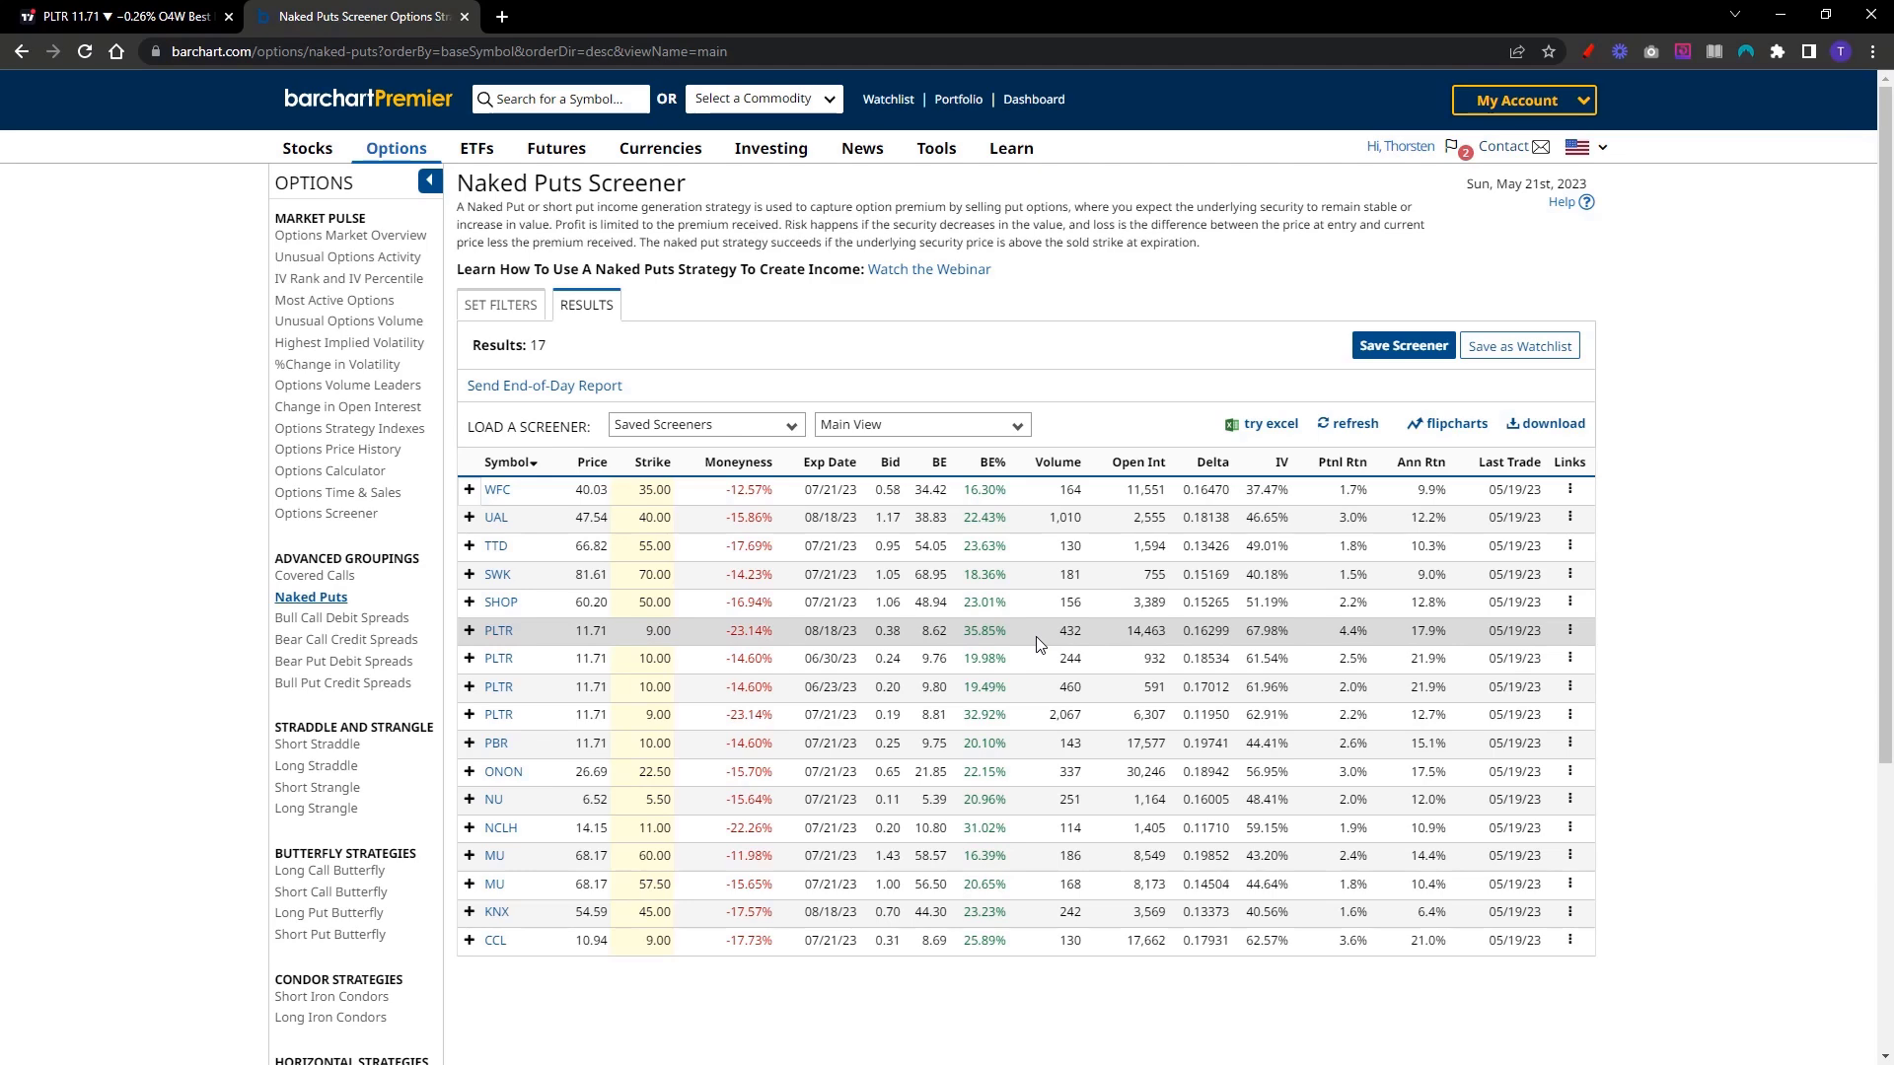
Save the screener as Naked Put with a Mid-Day email of the Top 50 Results
click(1415, 352)
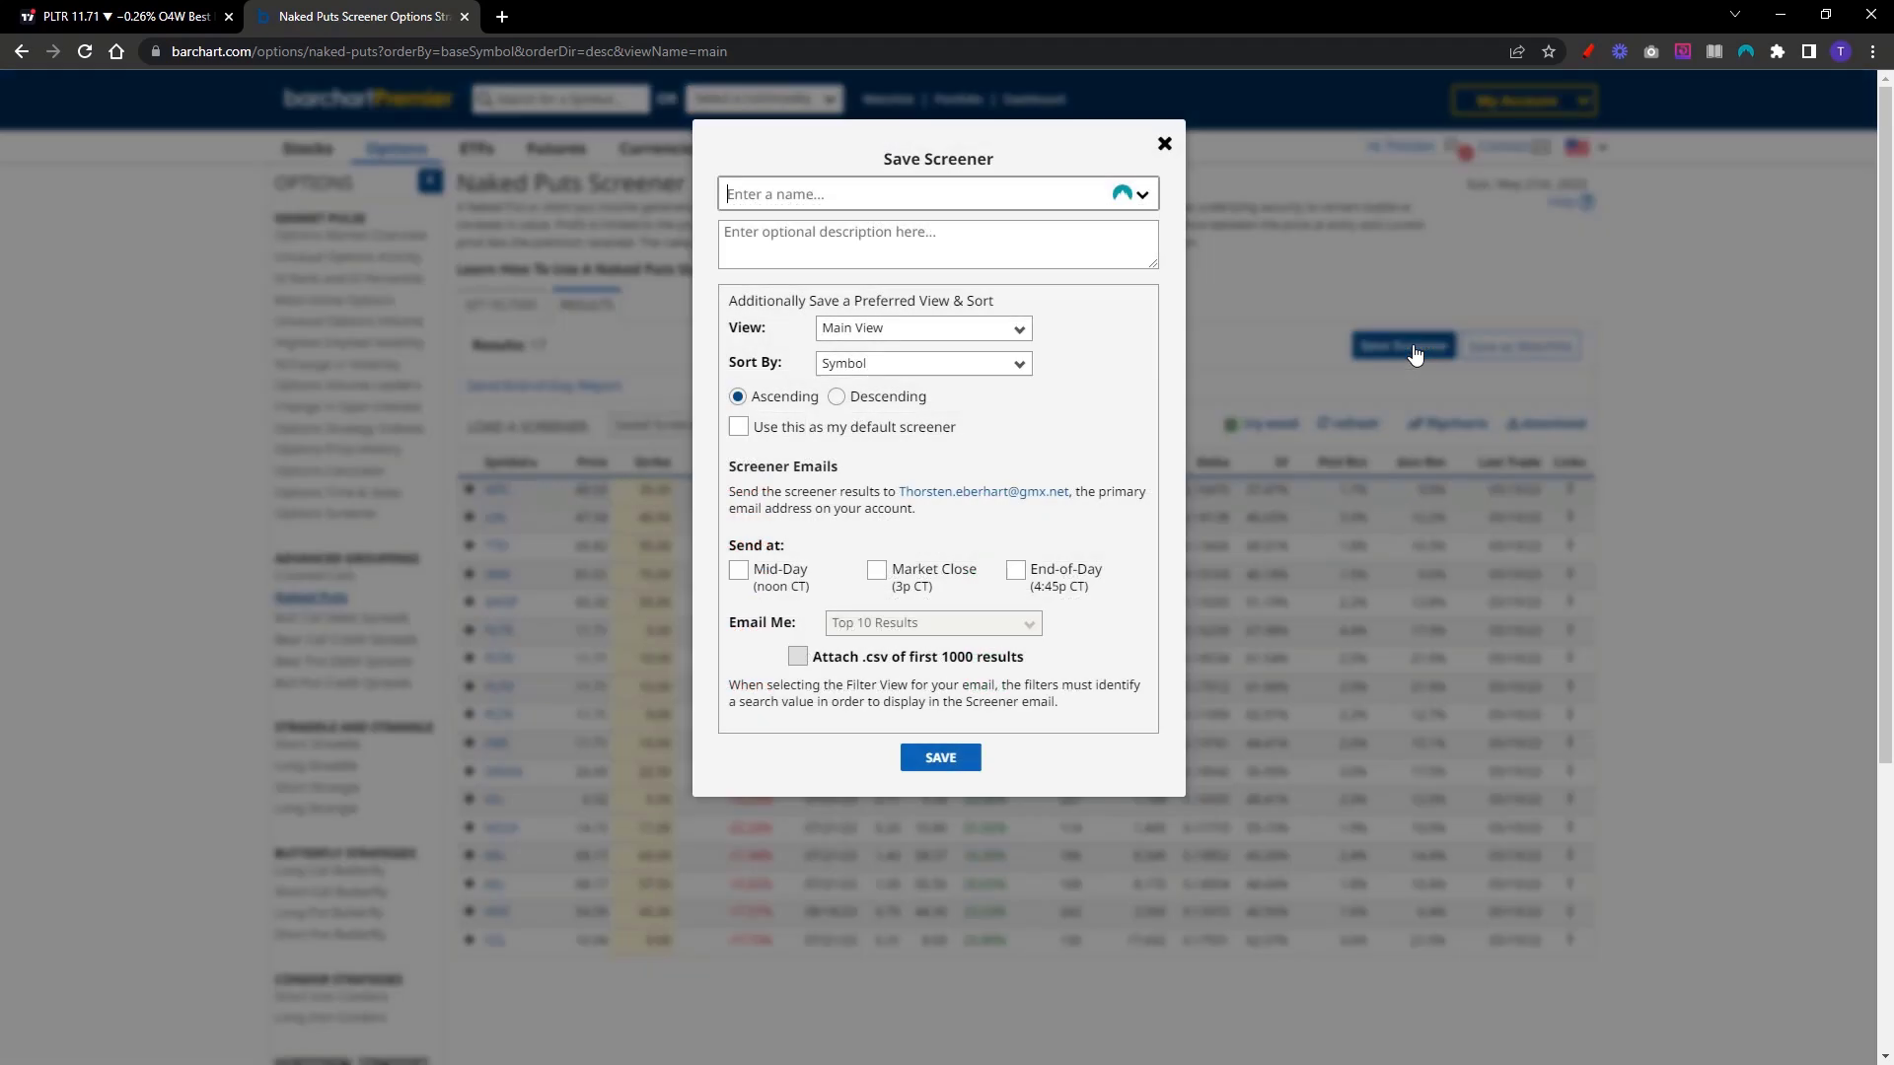
click(787, 202)
text(Naked Put)
scroll(1006, 357, down, 1)
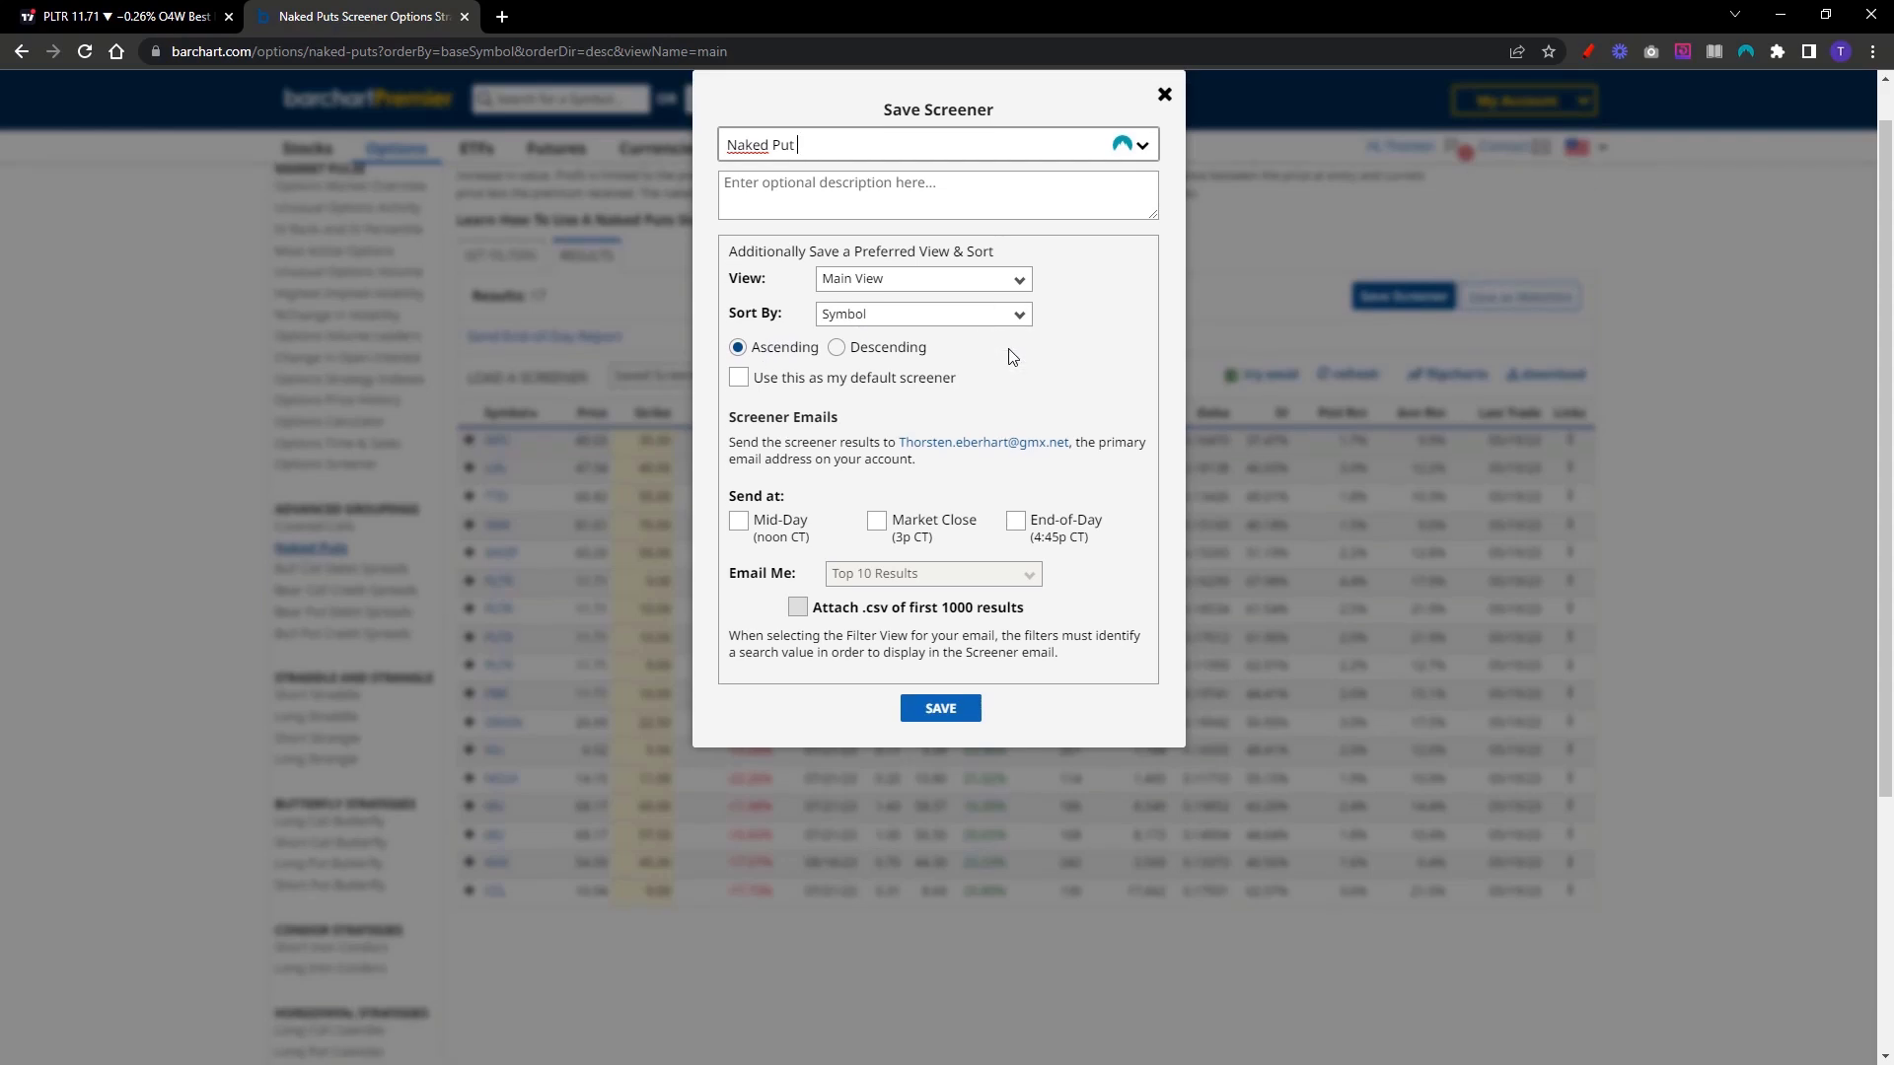
click(739, 473)
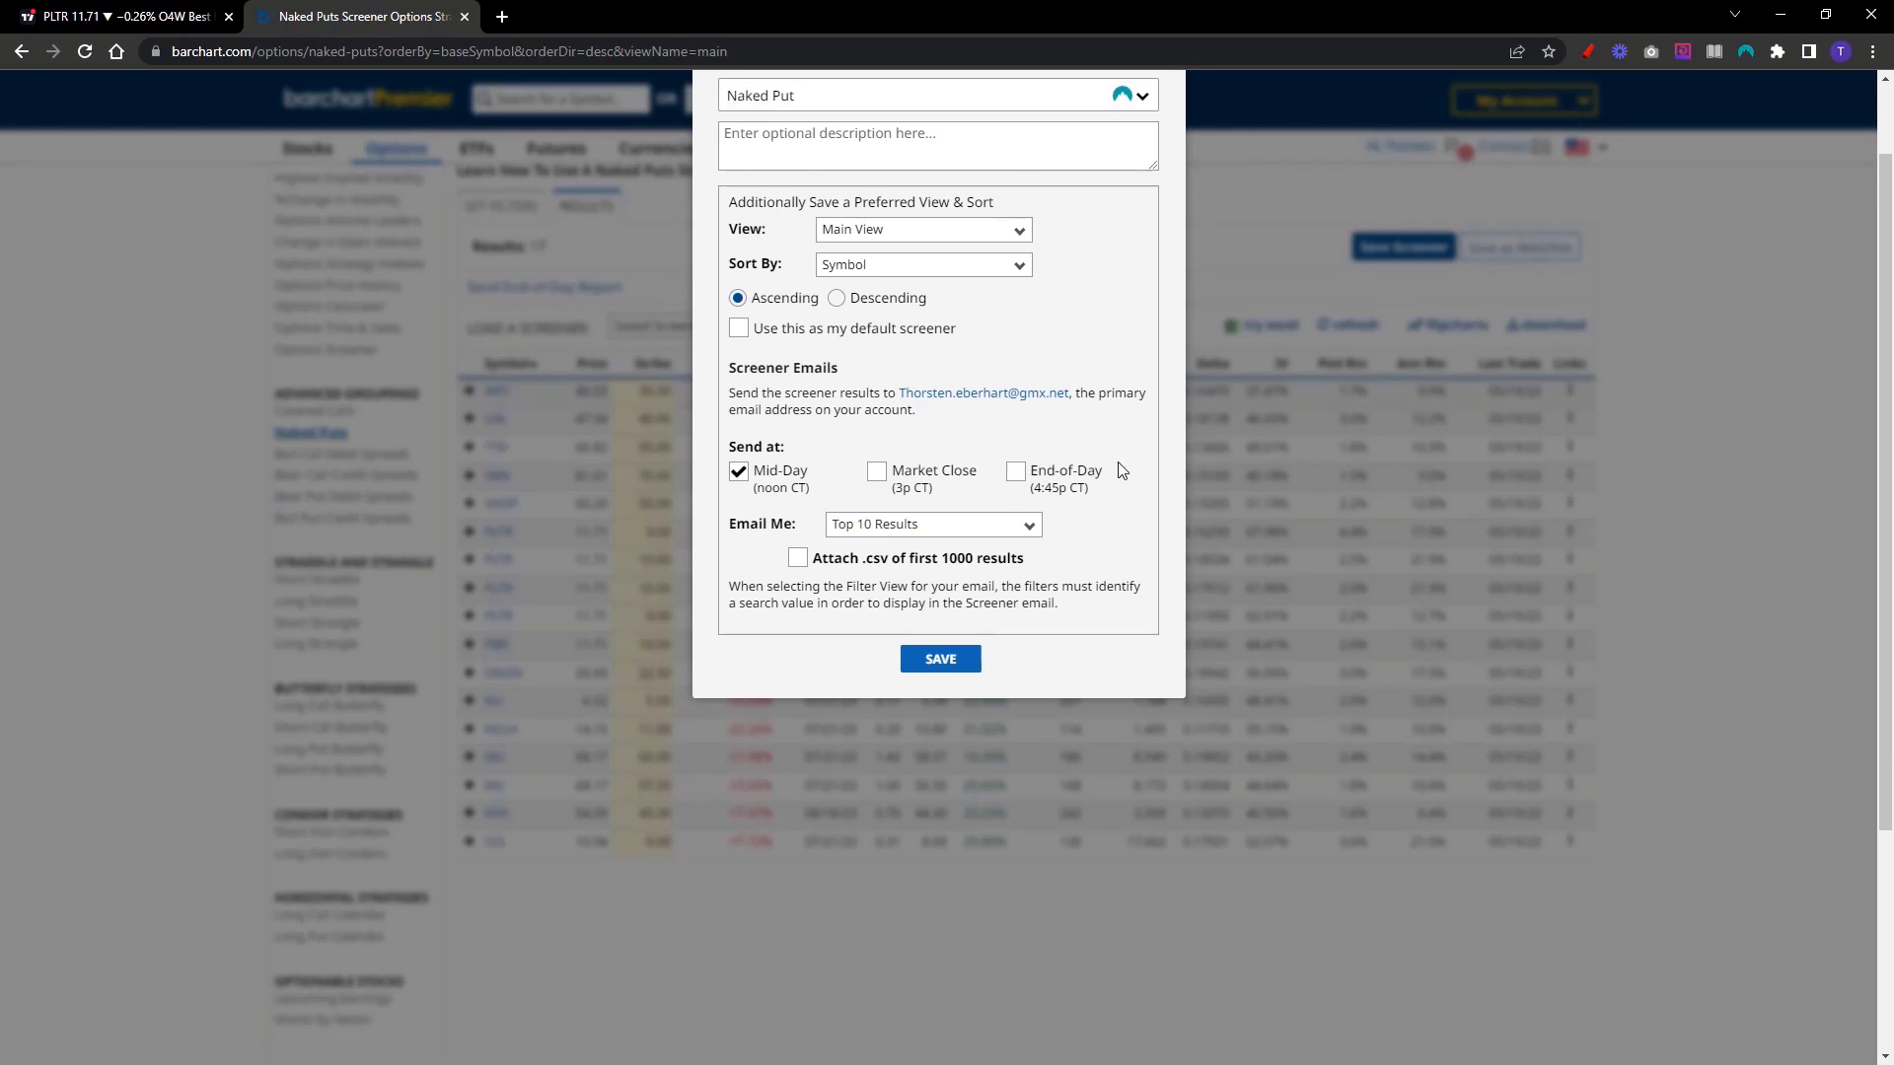
click(927, 526)
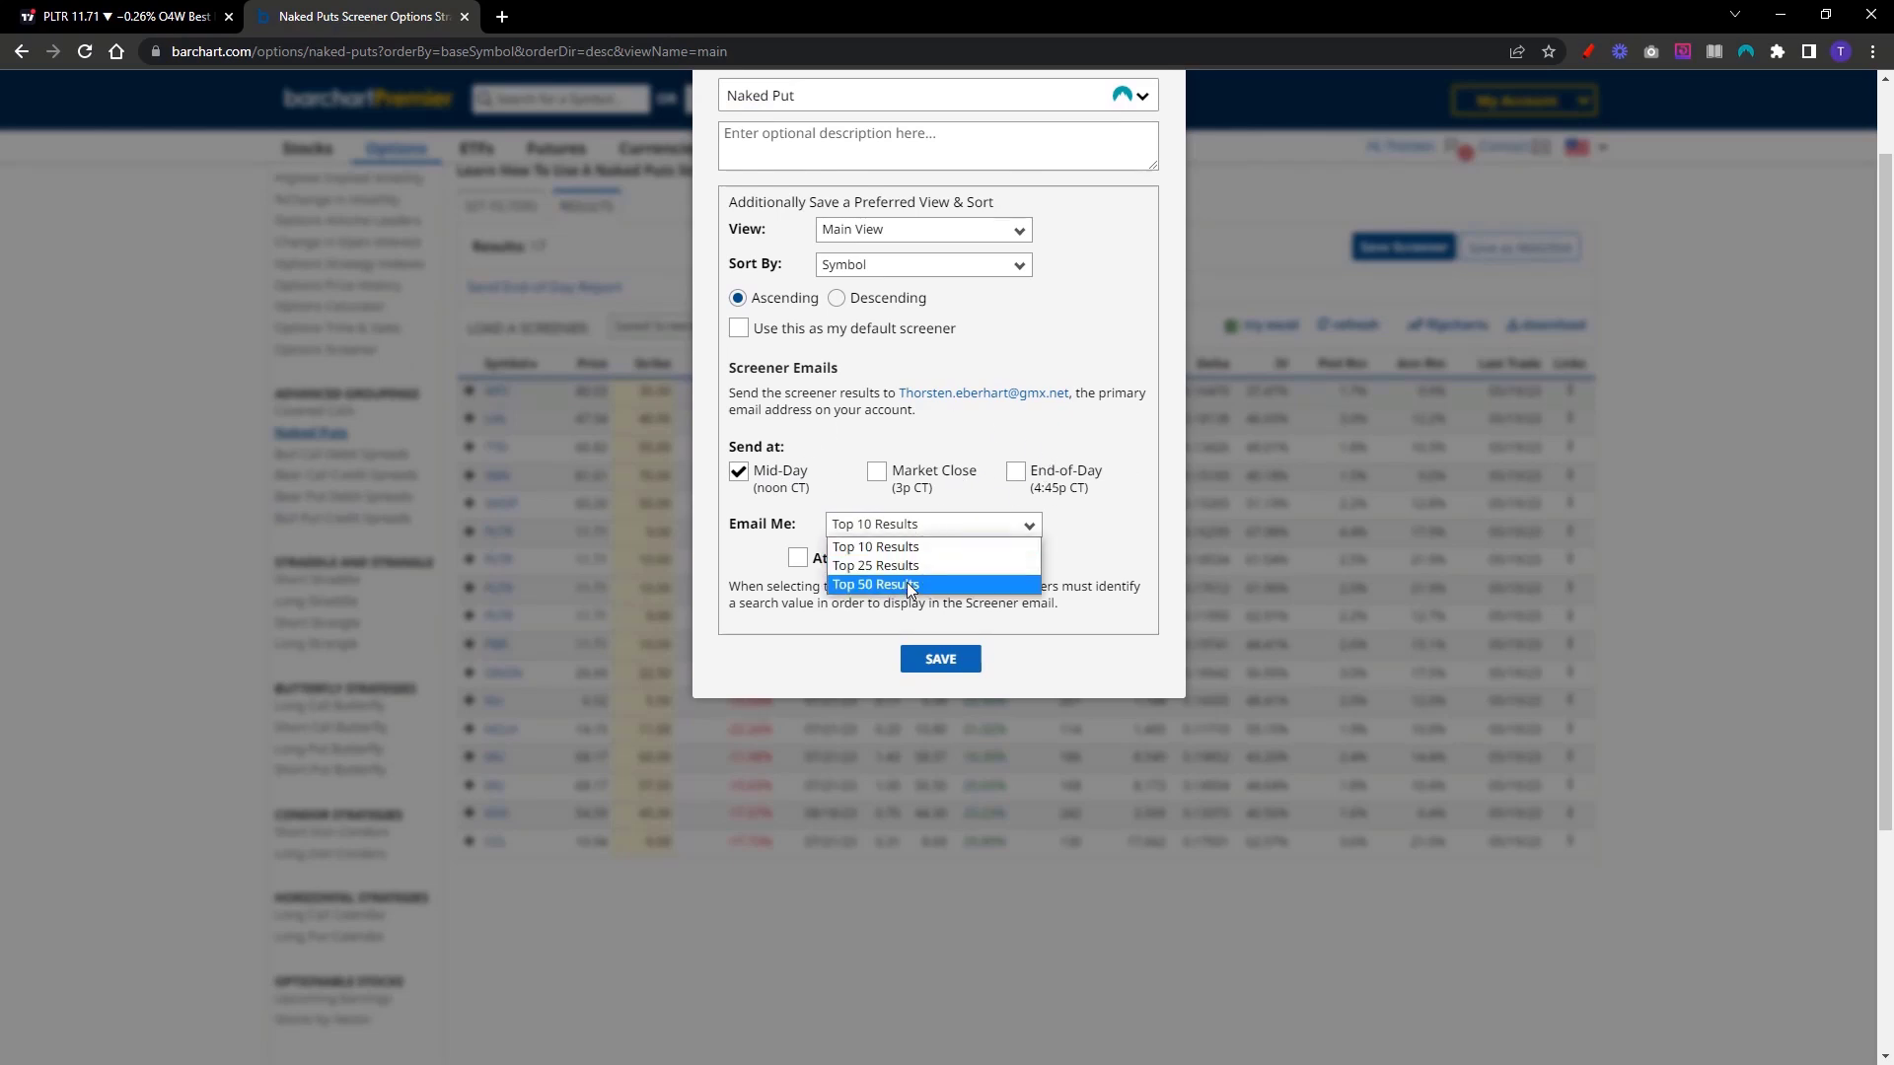
click(908, 584)
click(942, 658)
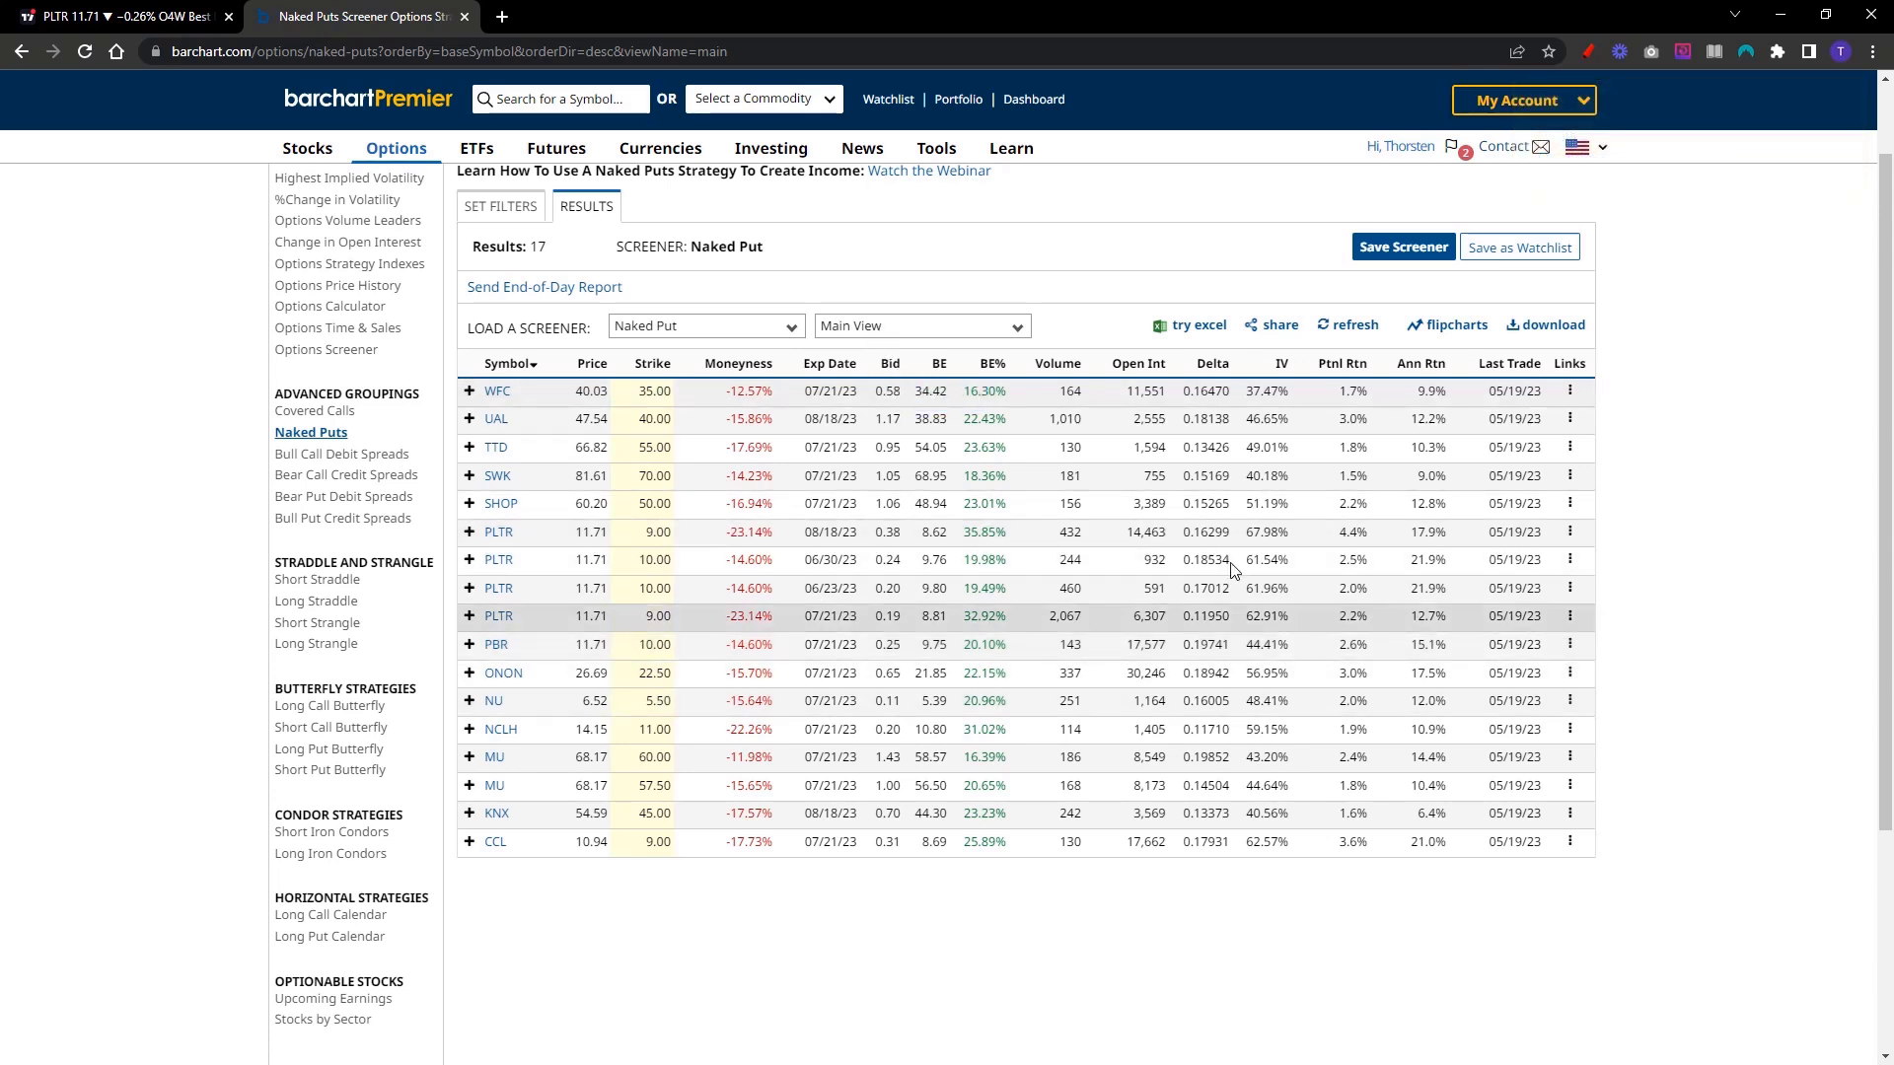
Switch the screener results to the Filter View
click(924, 326)
click(907, 384)
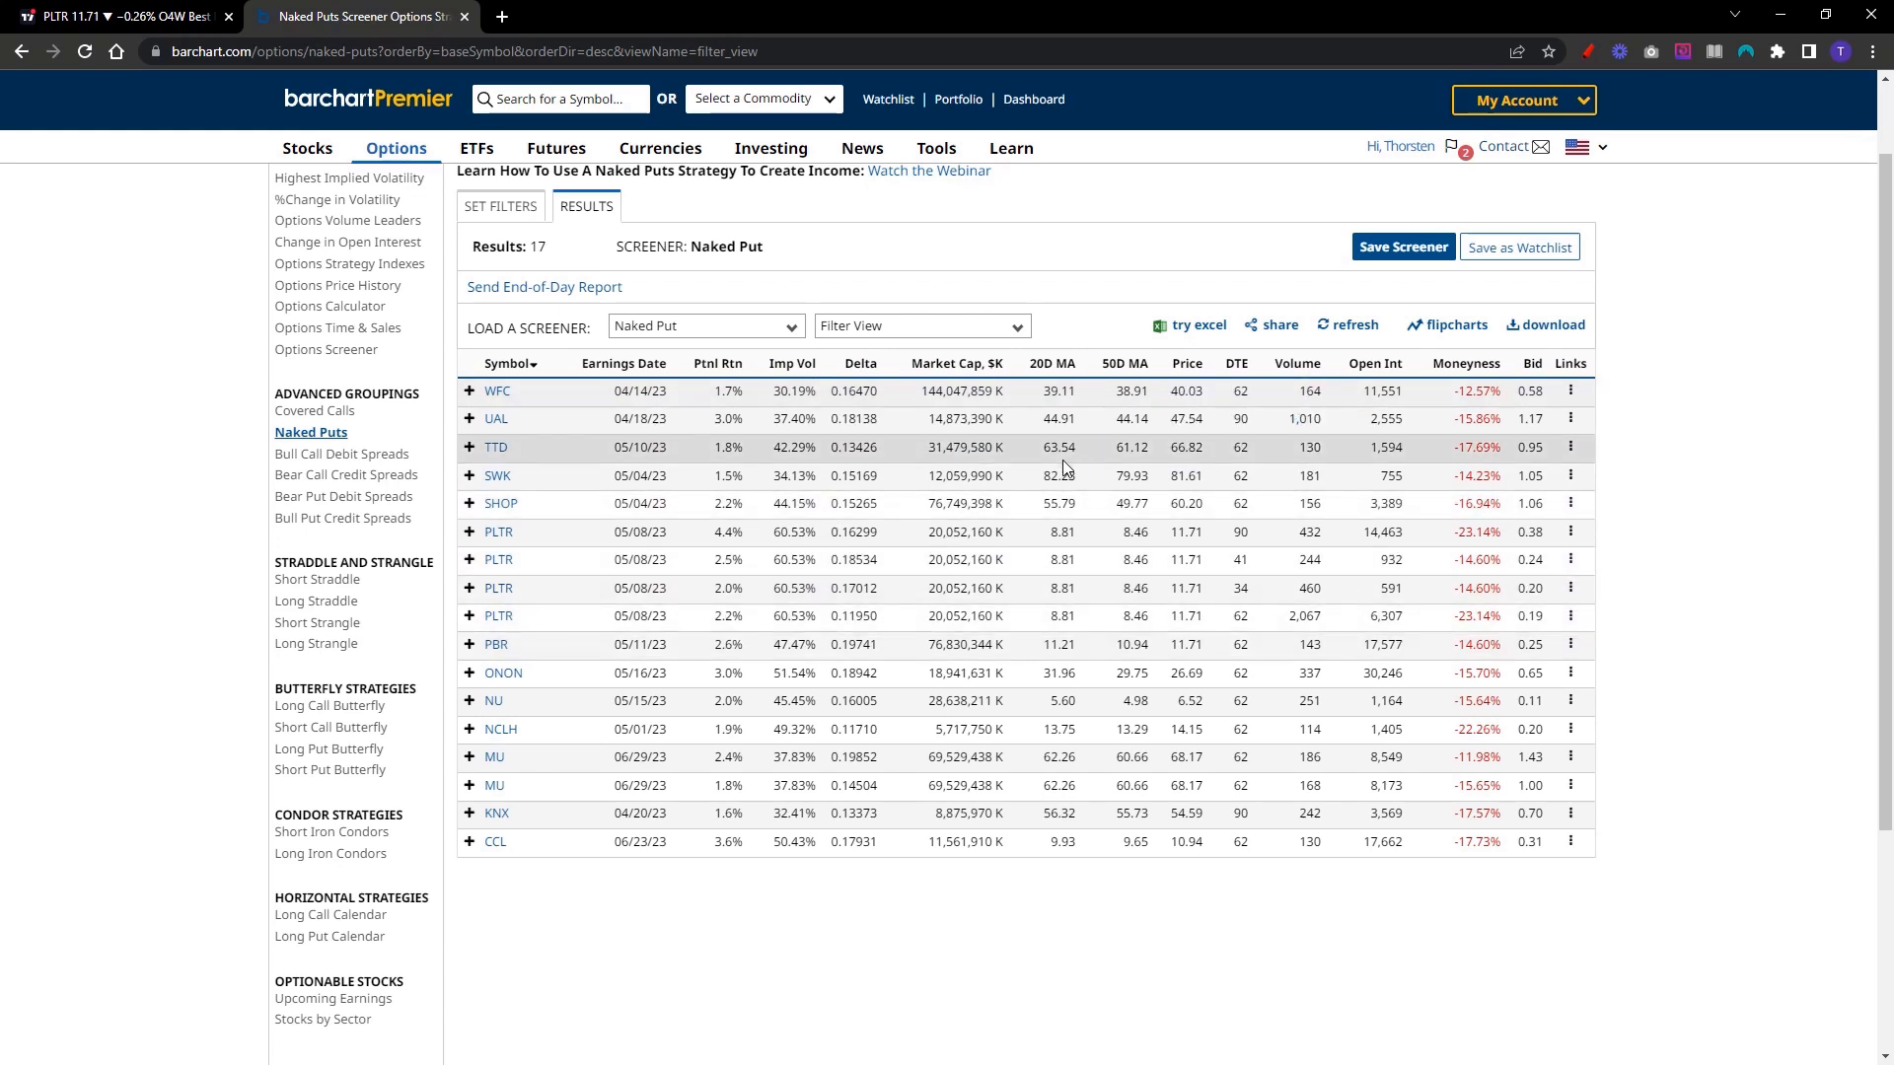
Add an IV Percentile filter without a threshold, run the screener and read the explanation of the IV percentile column
click(520, 213)
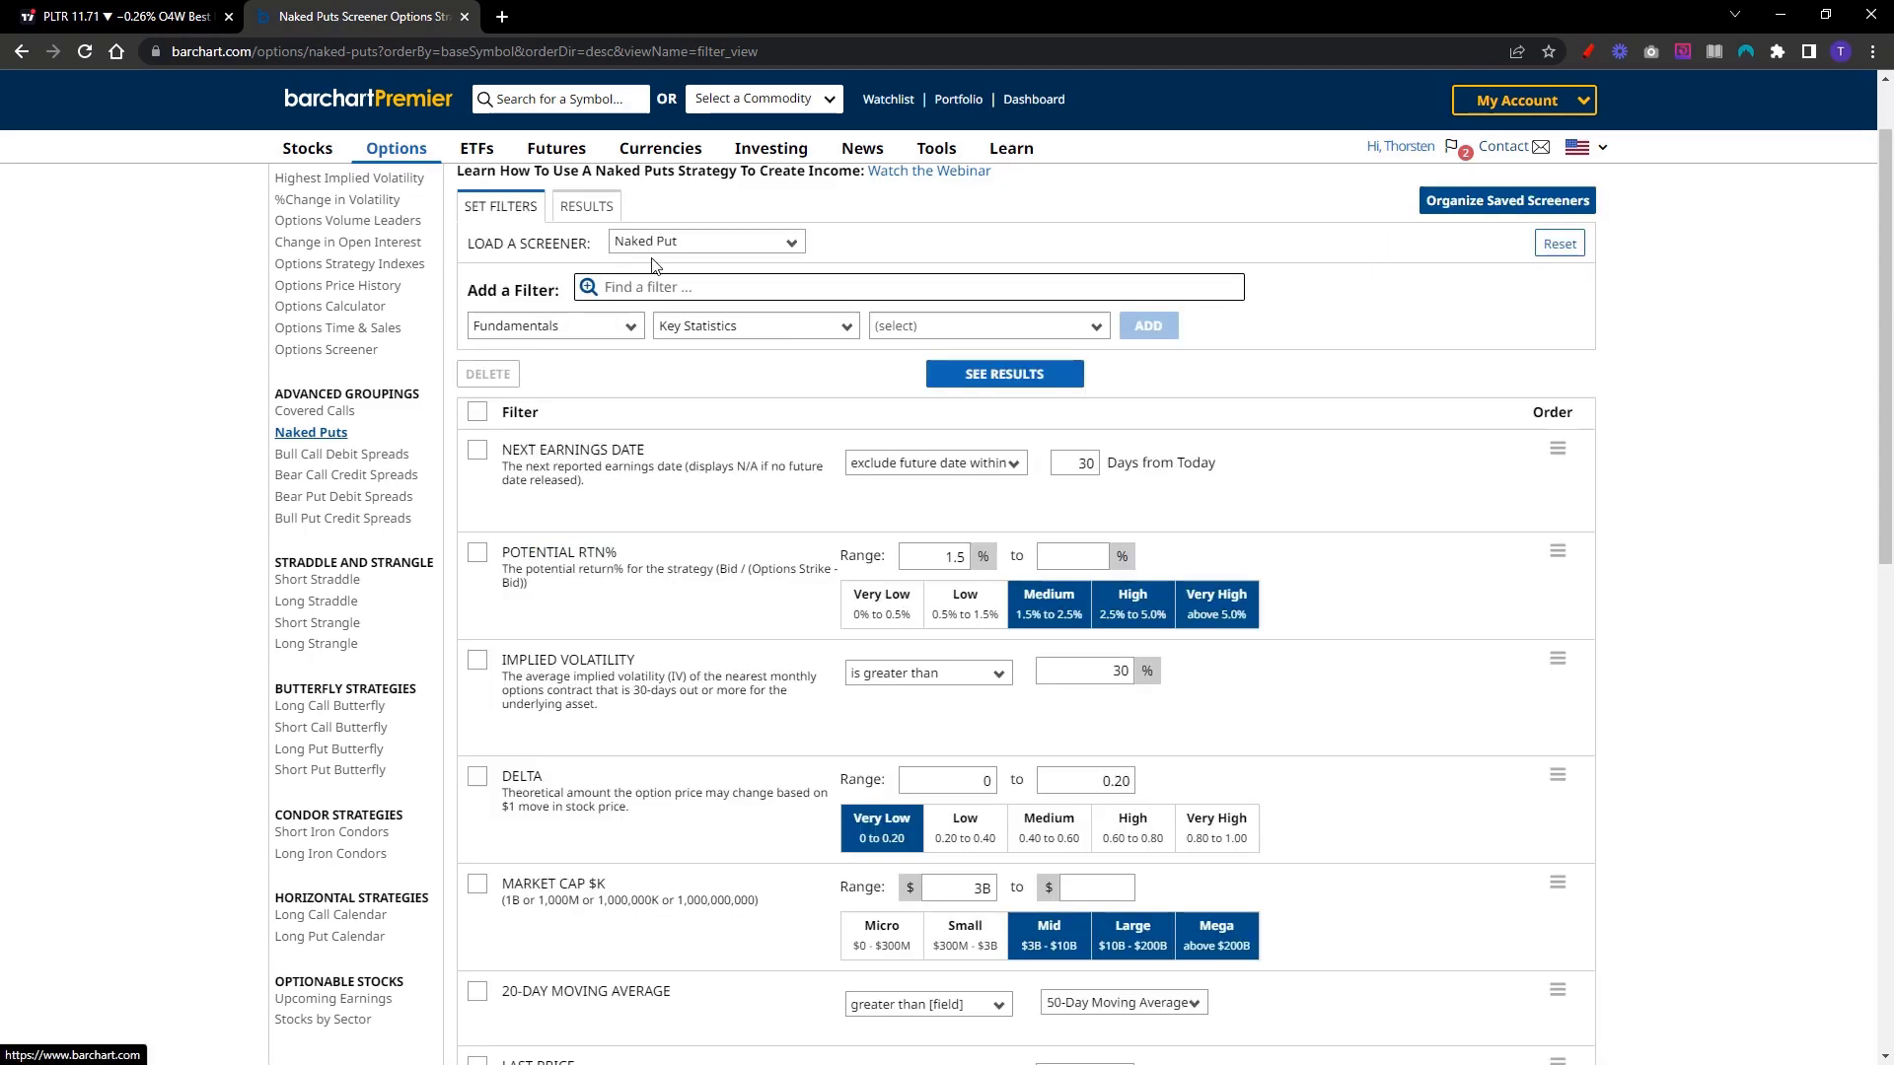
click(674, 285)
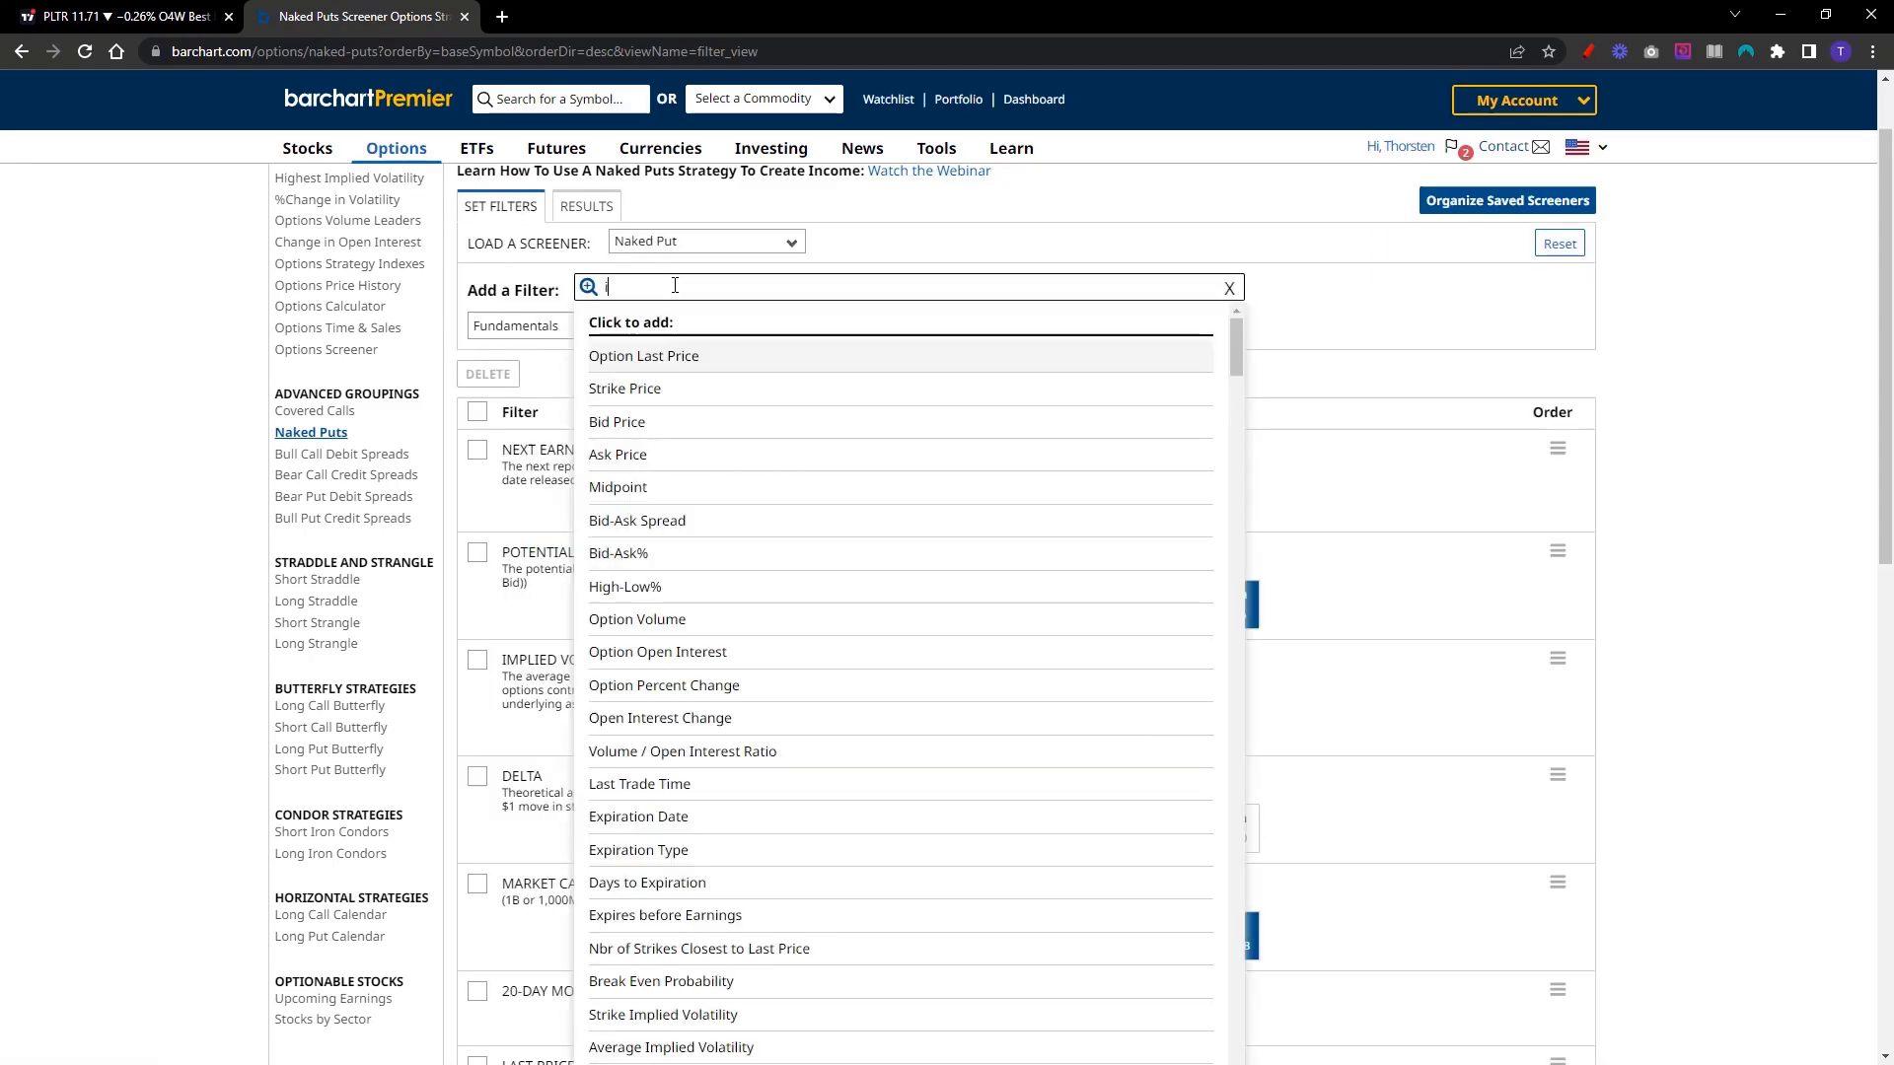
text(iv)
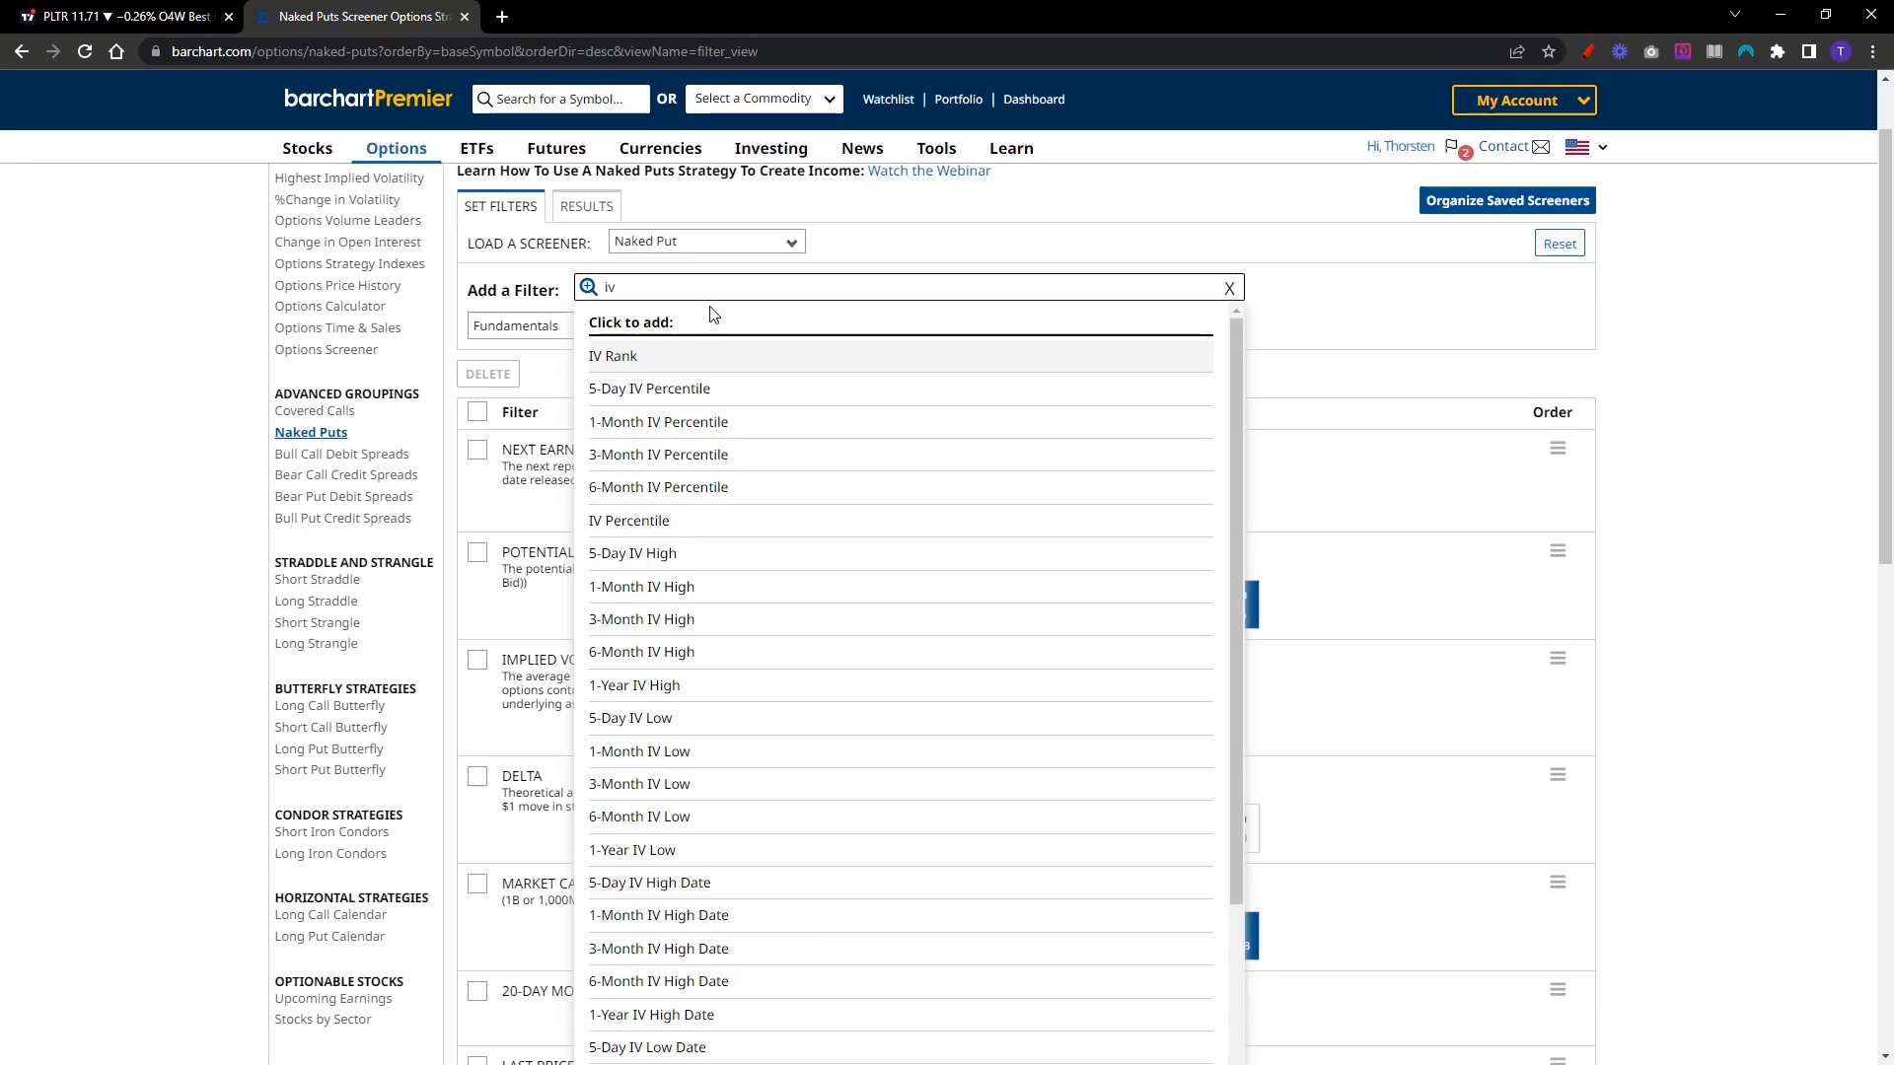
click(725, 519)
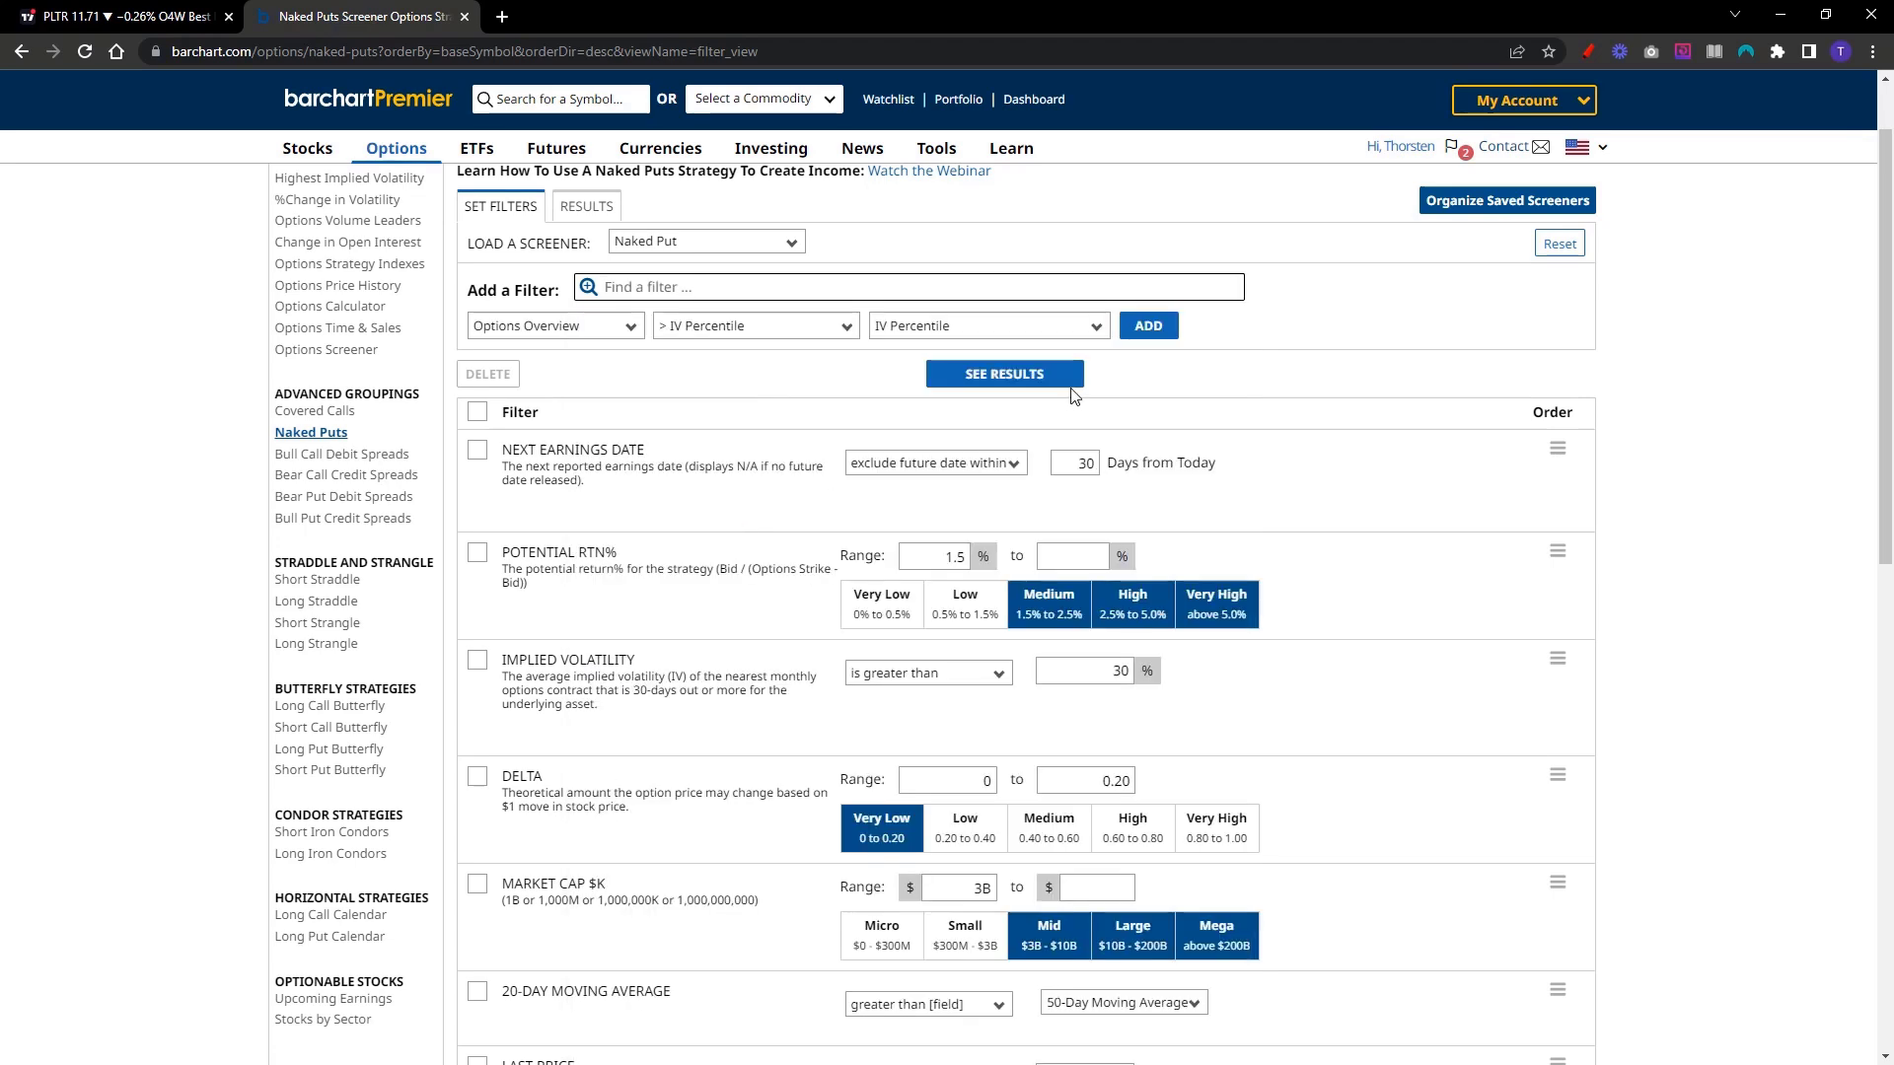
click(1161, 331)
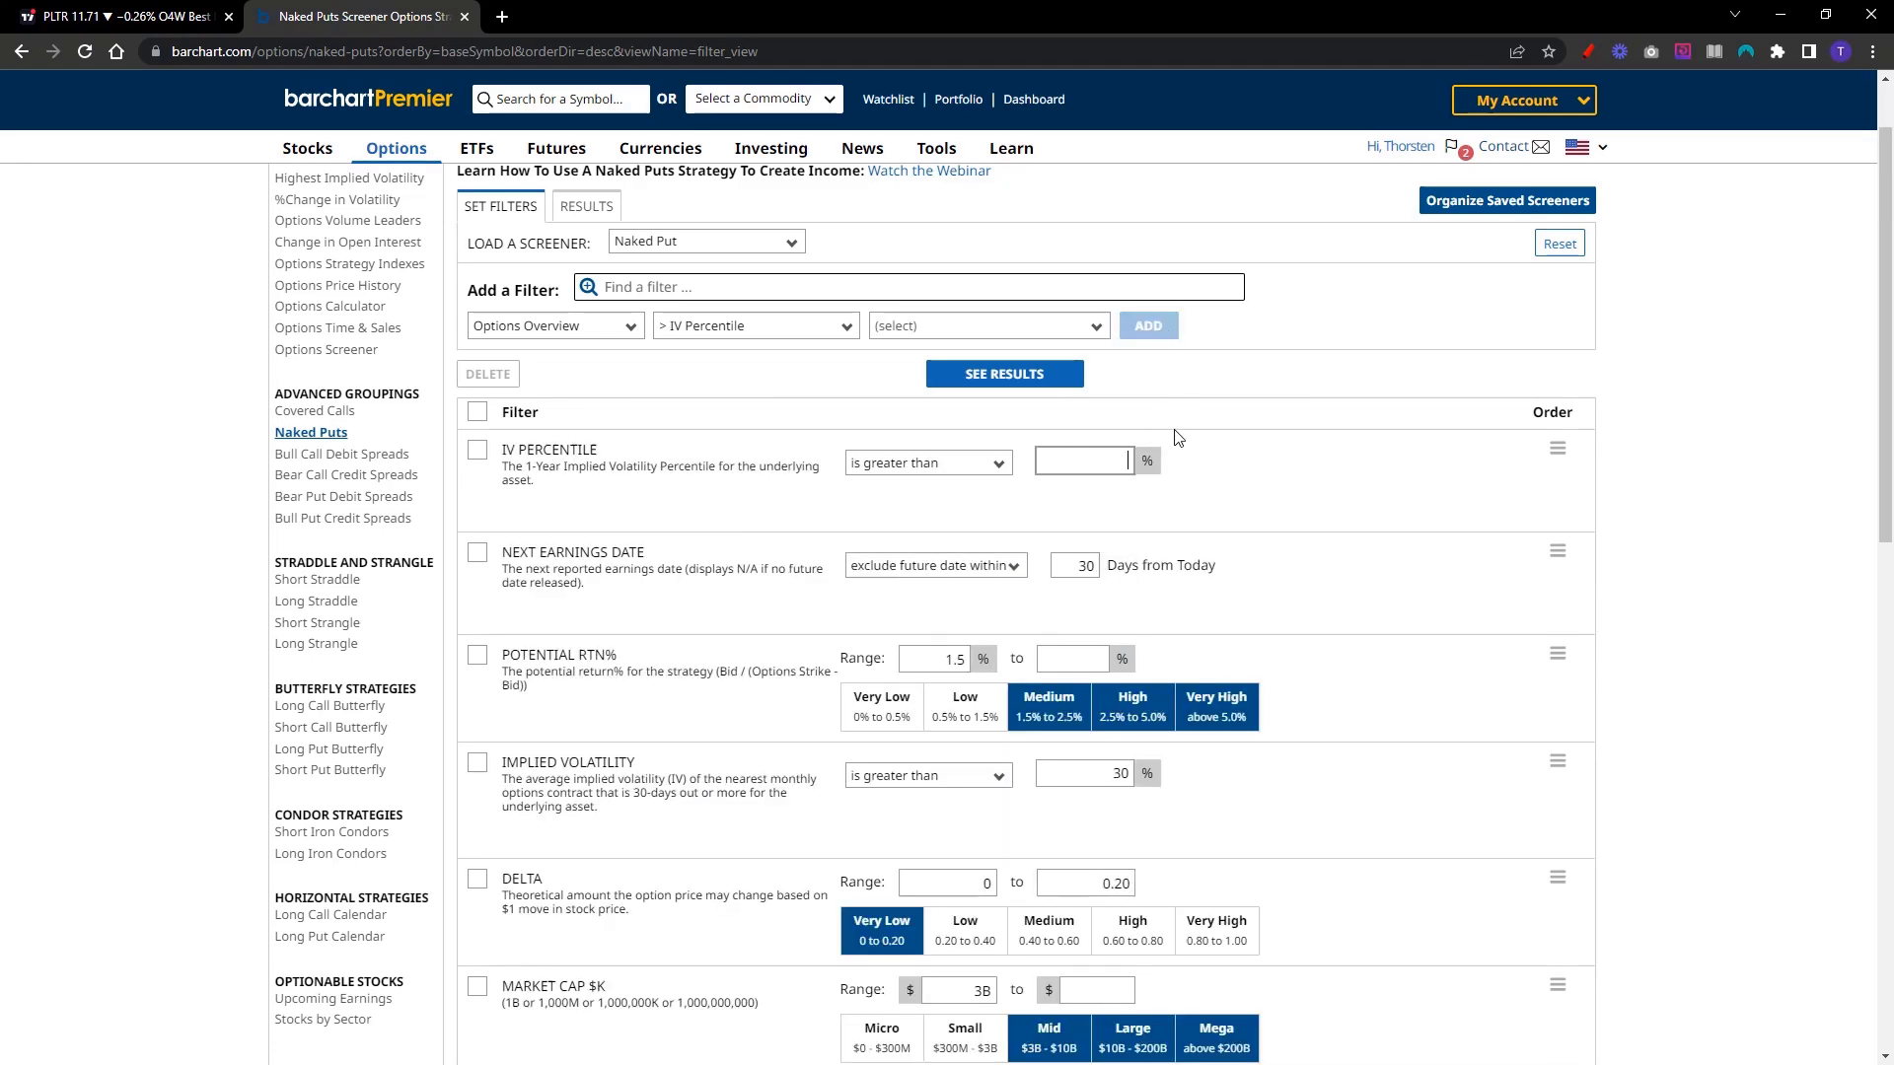
click(1054, 383)
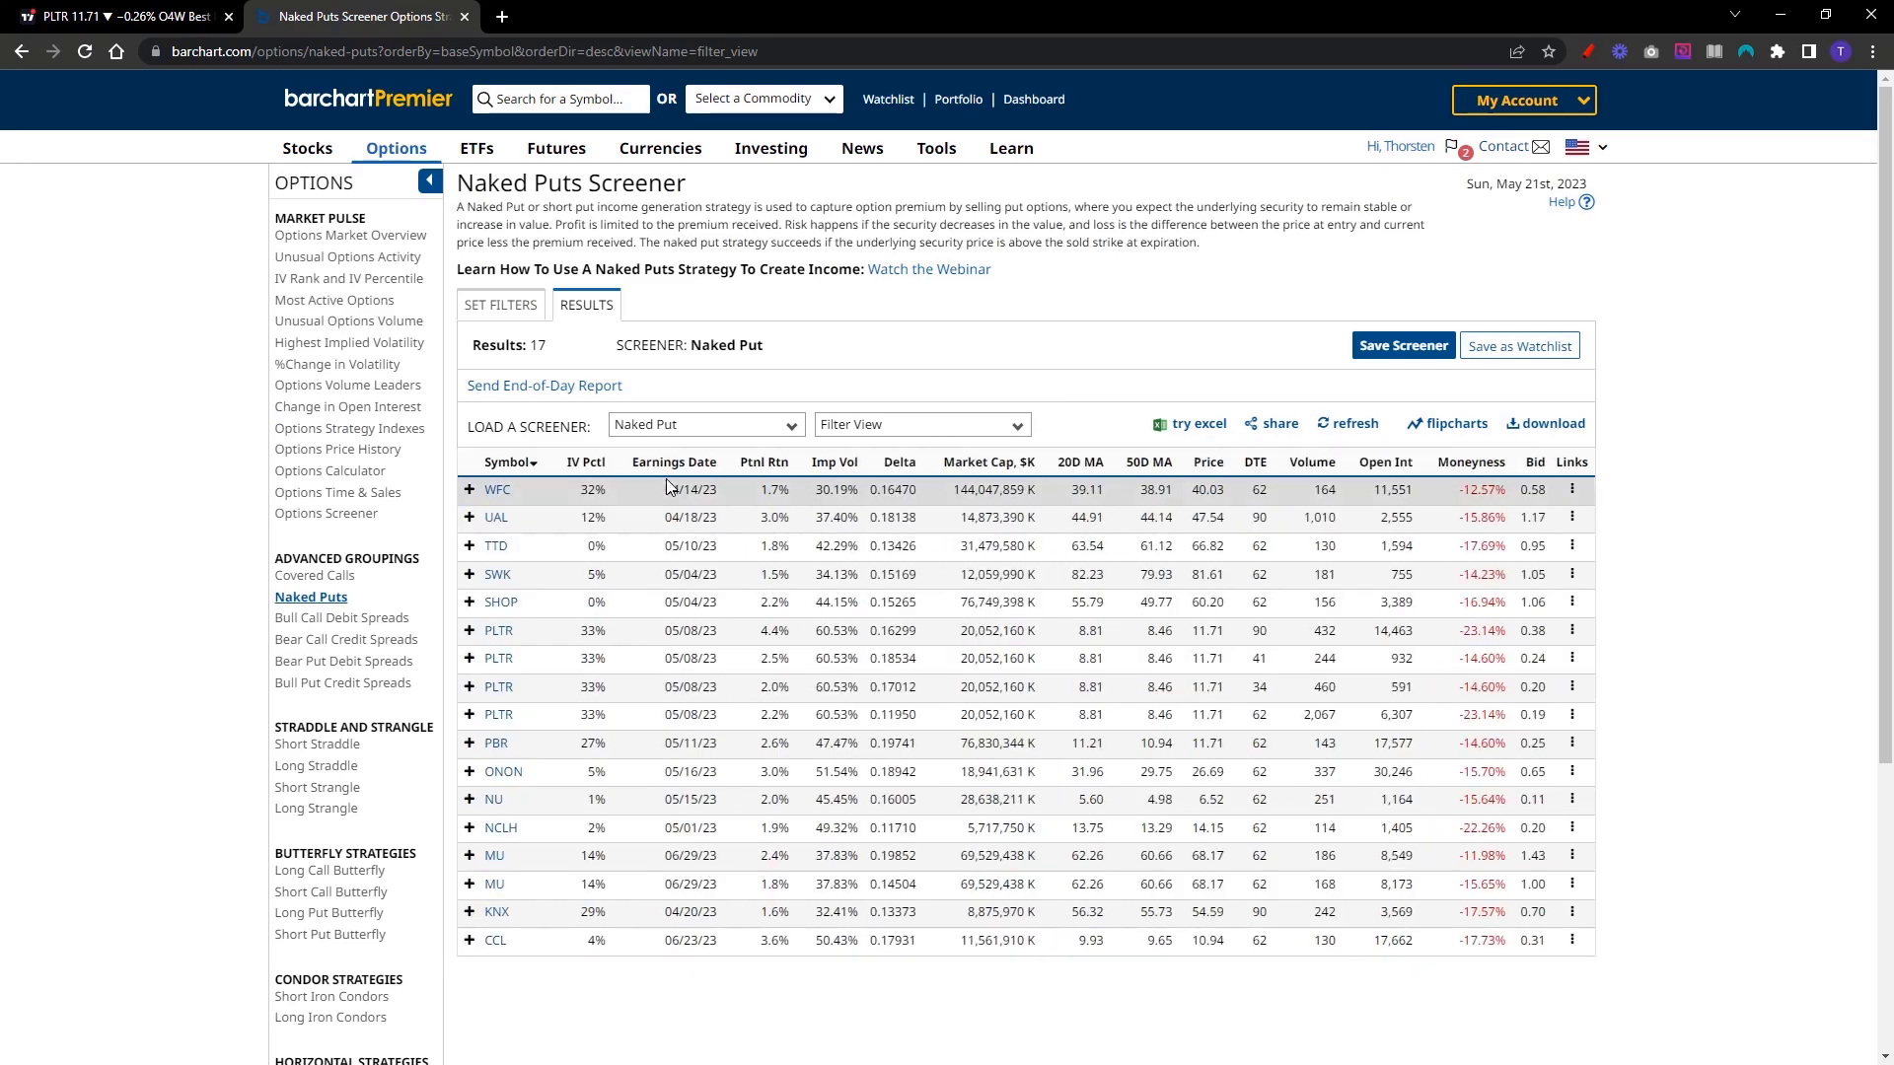
mouse_move(595, 471)
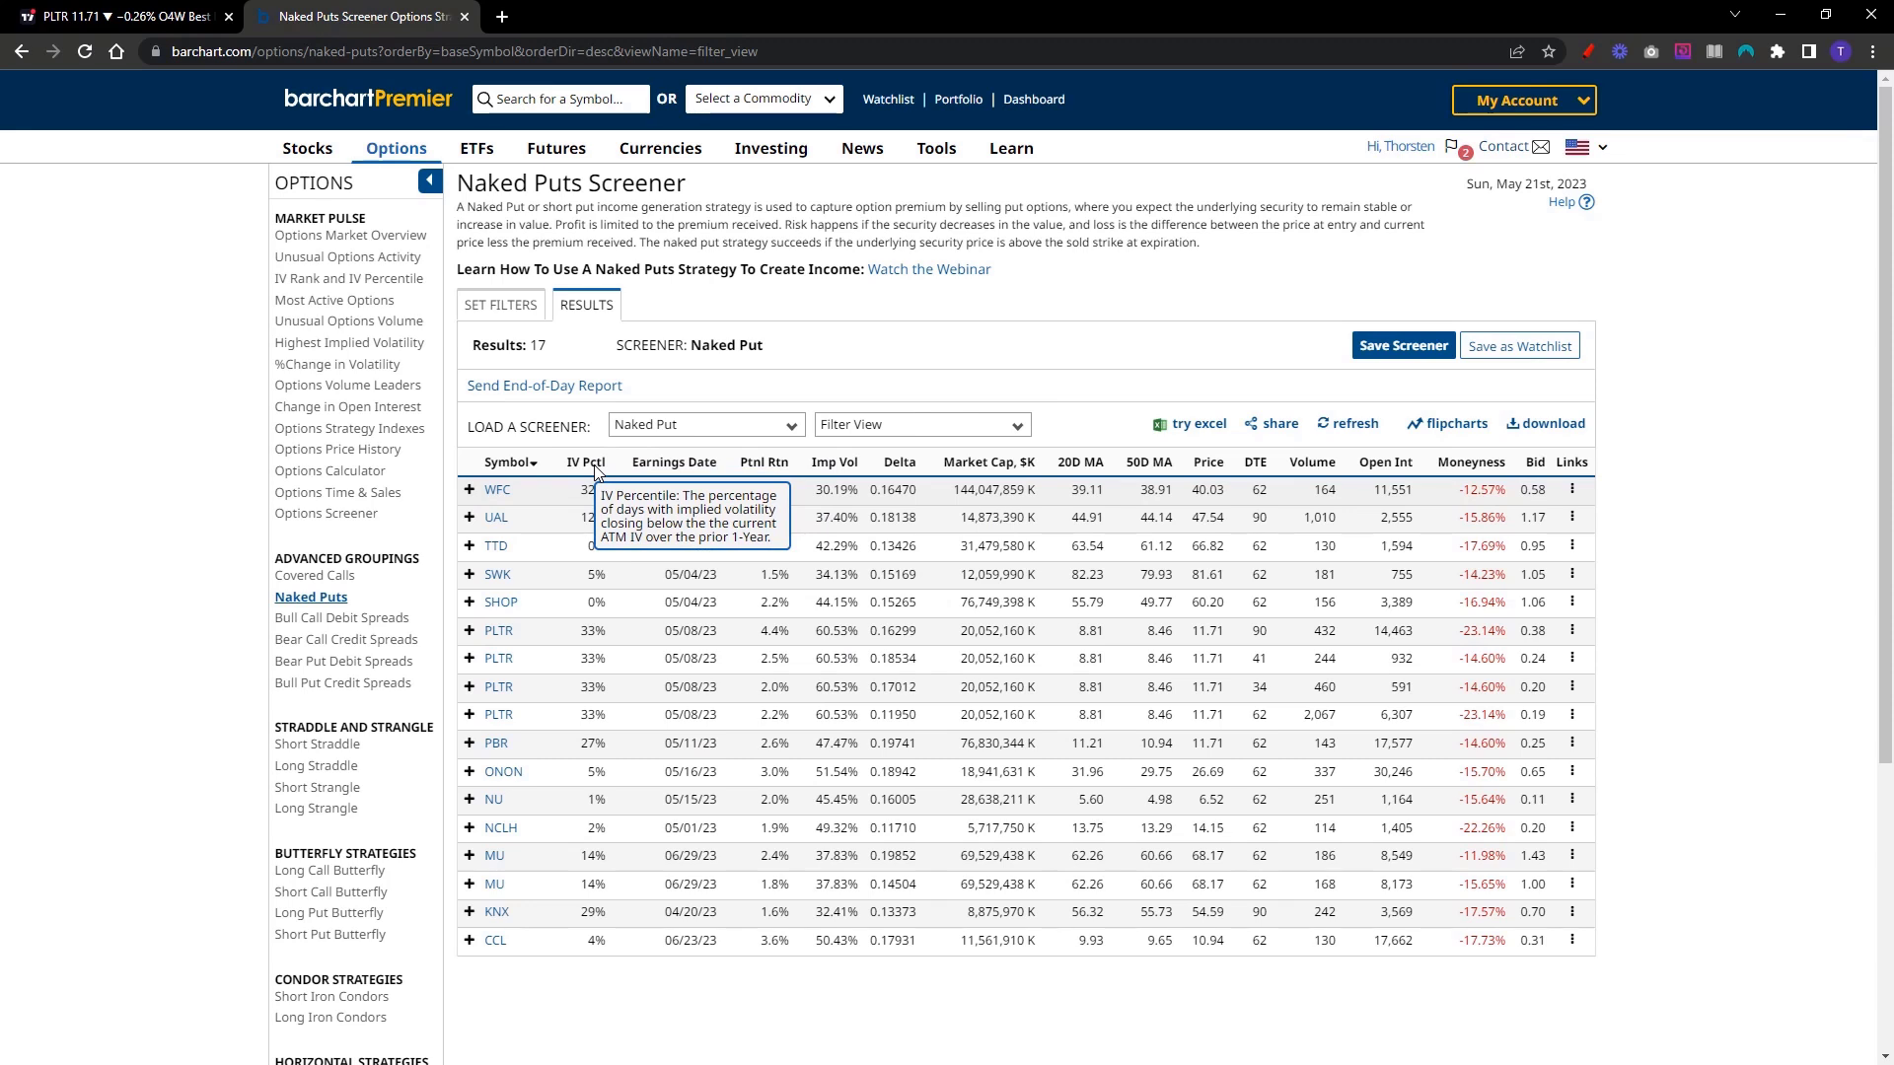
click(1367, 360)
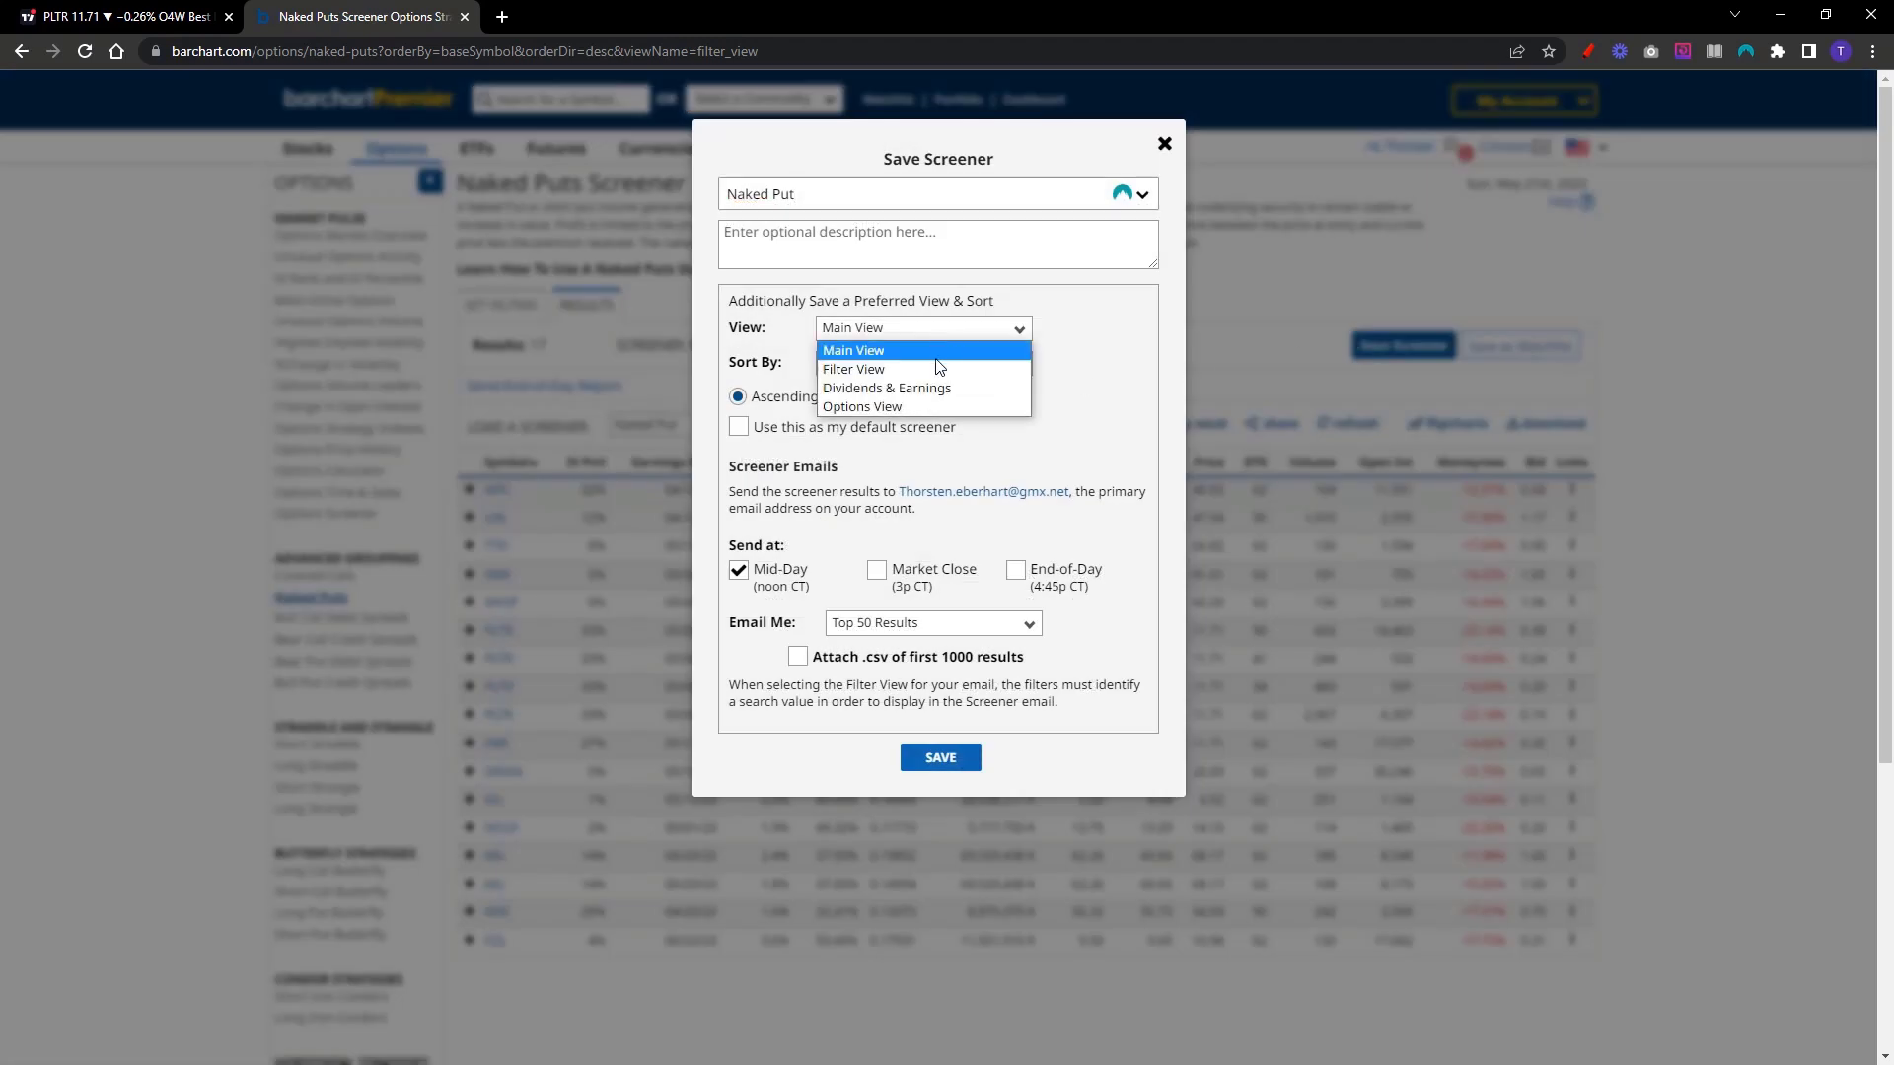
click(927, 370)
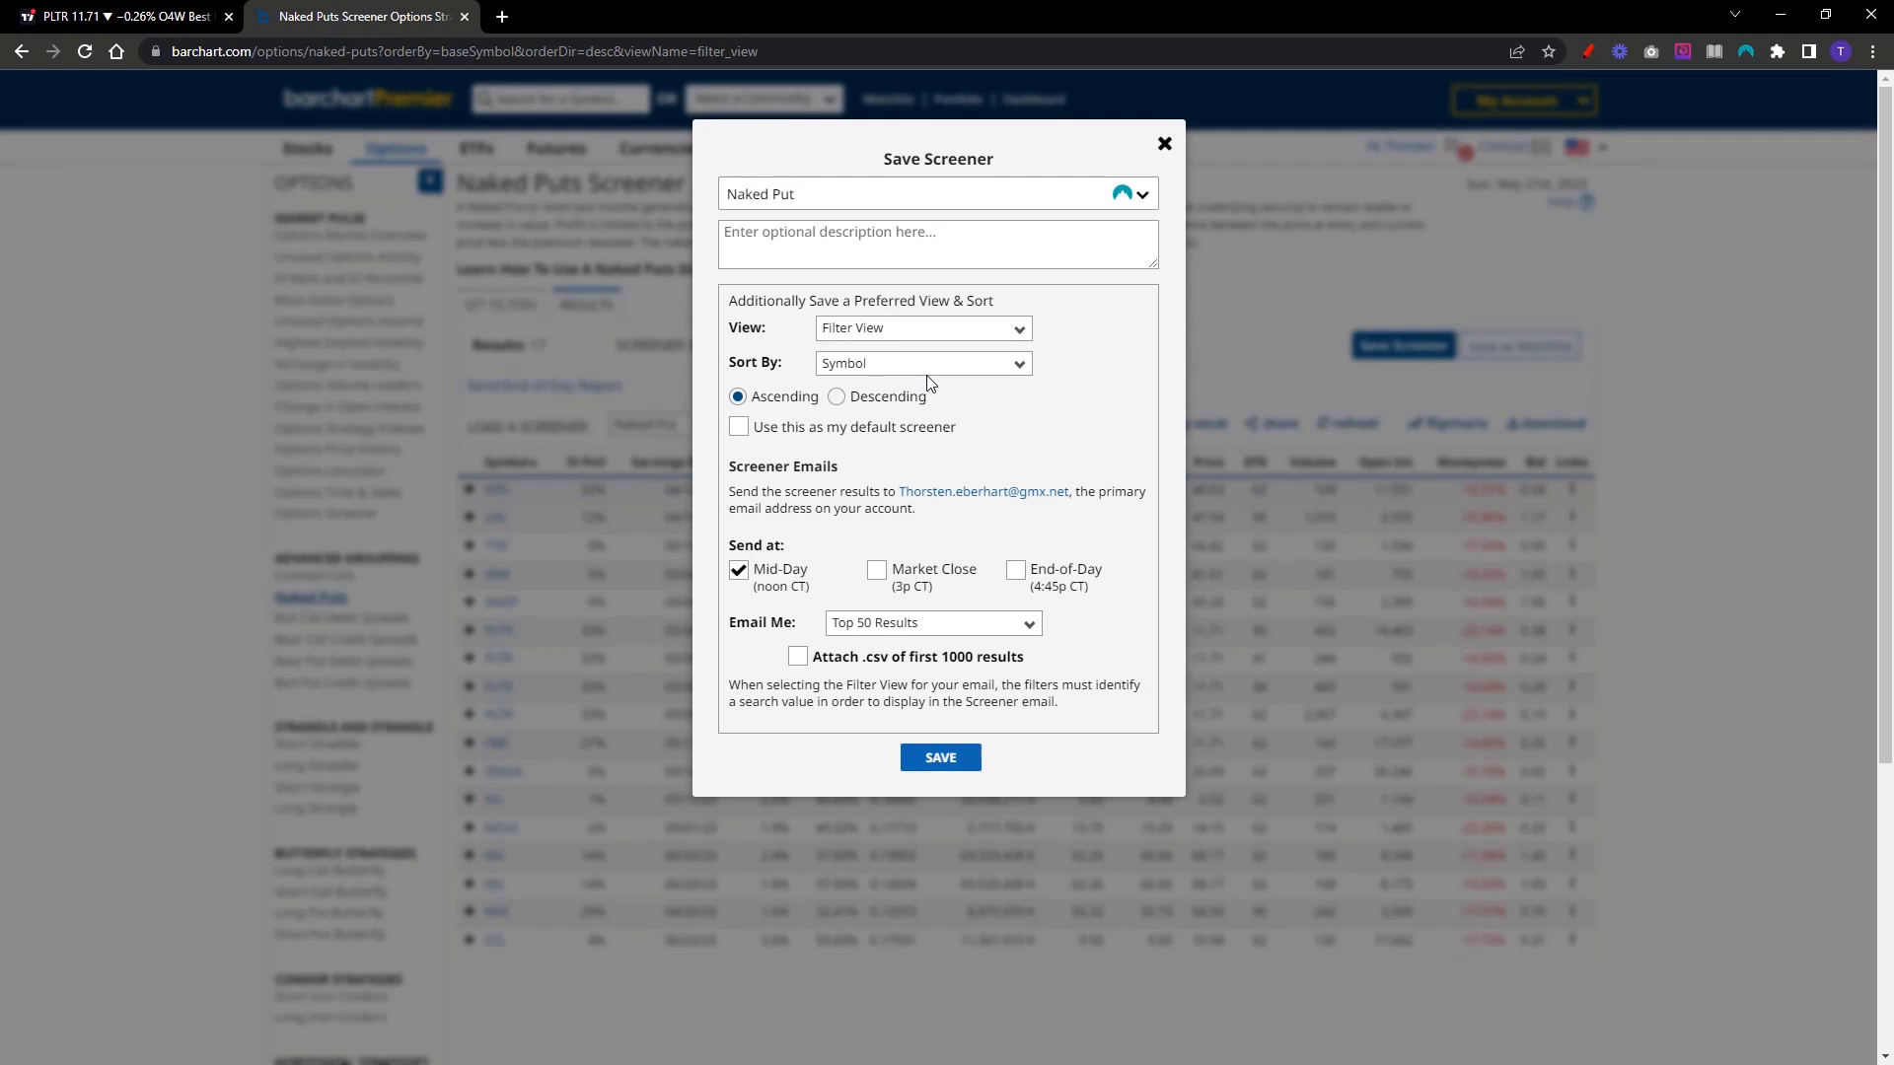
click(1165, 144)
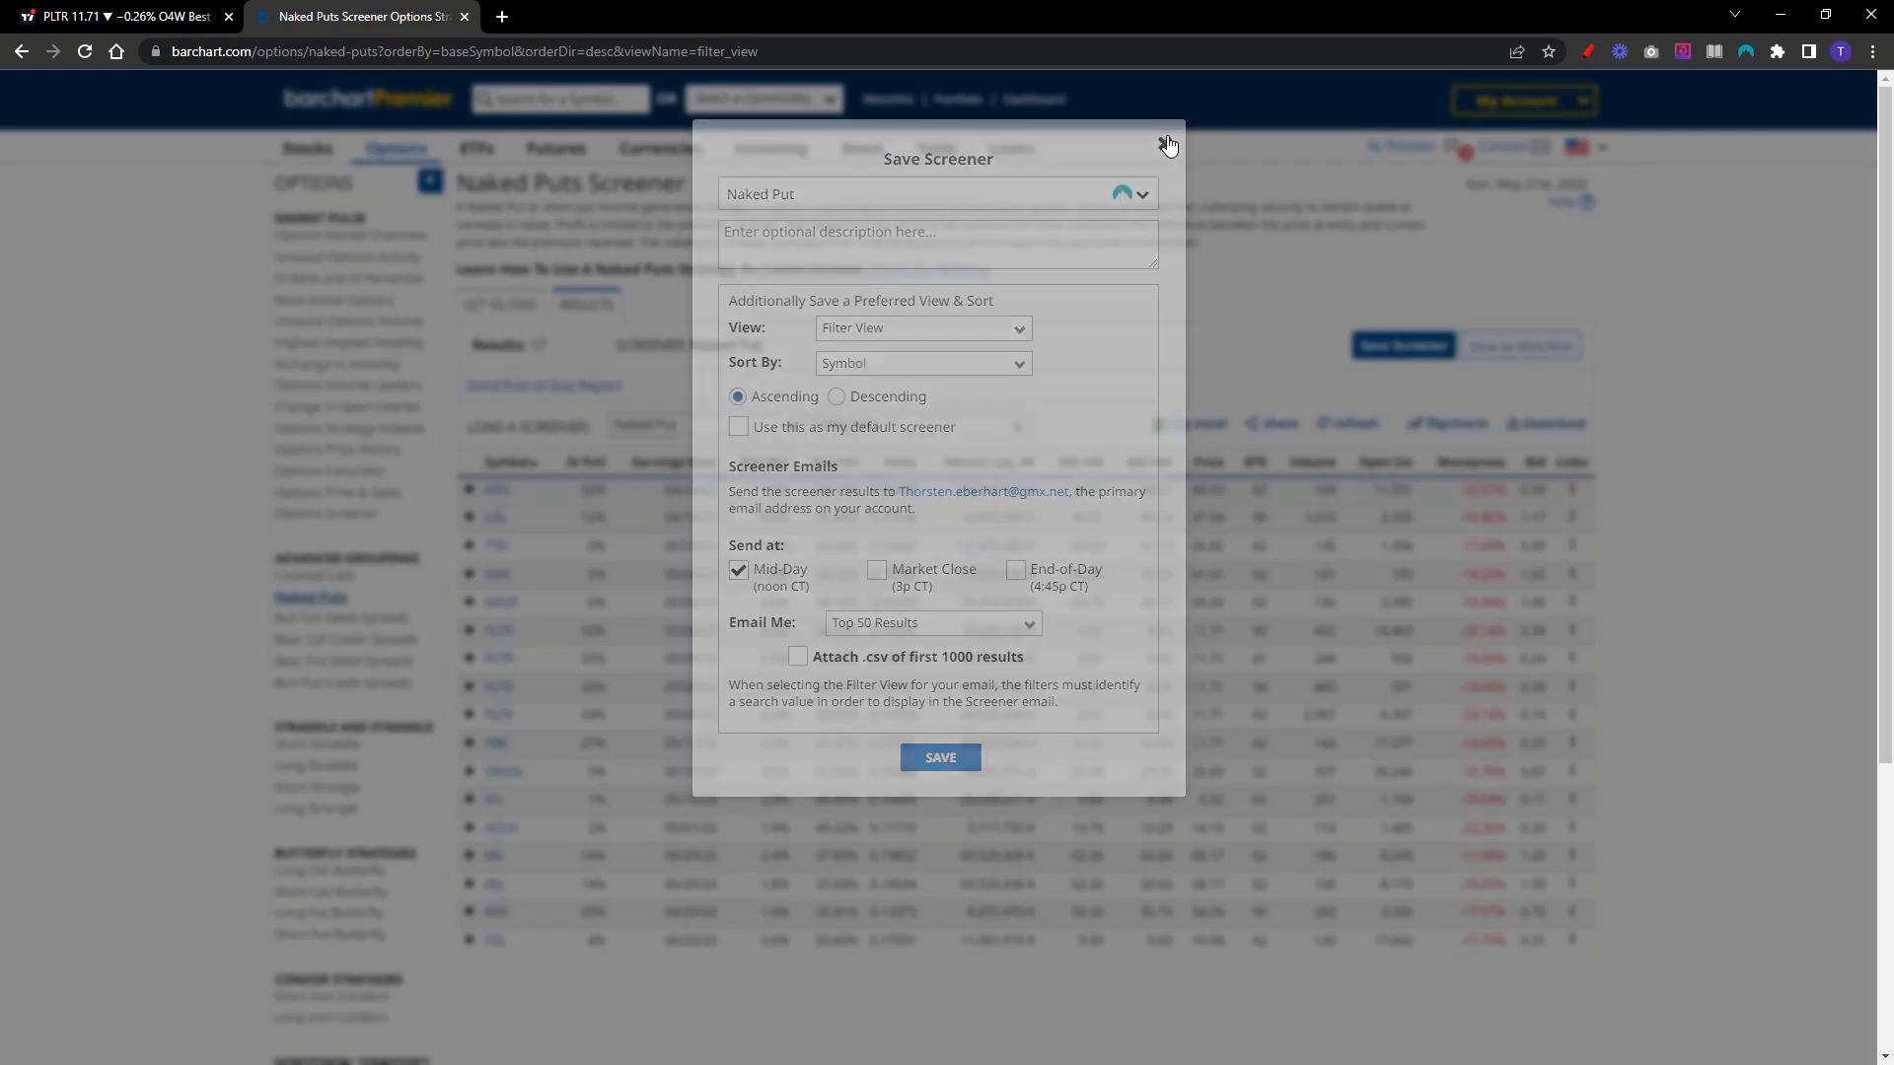
Sort the results by IV percentile in descending order and look through them in the Options View and the Main View
click(608, 465)
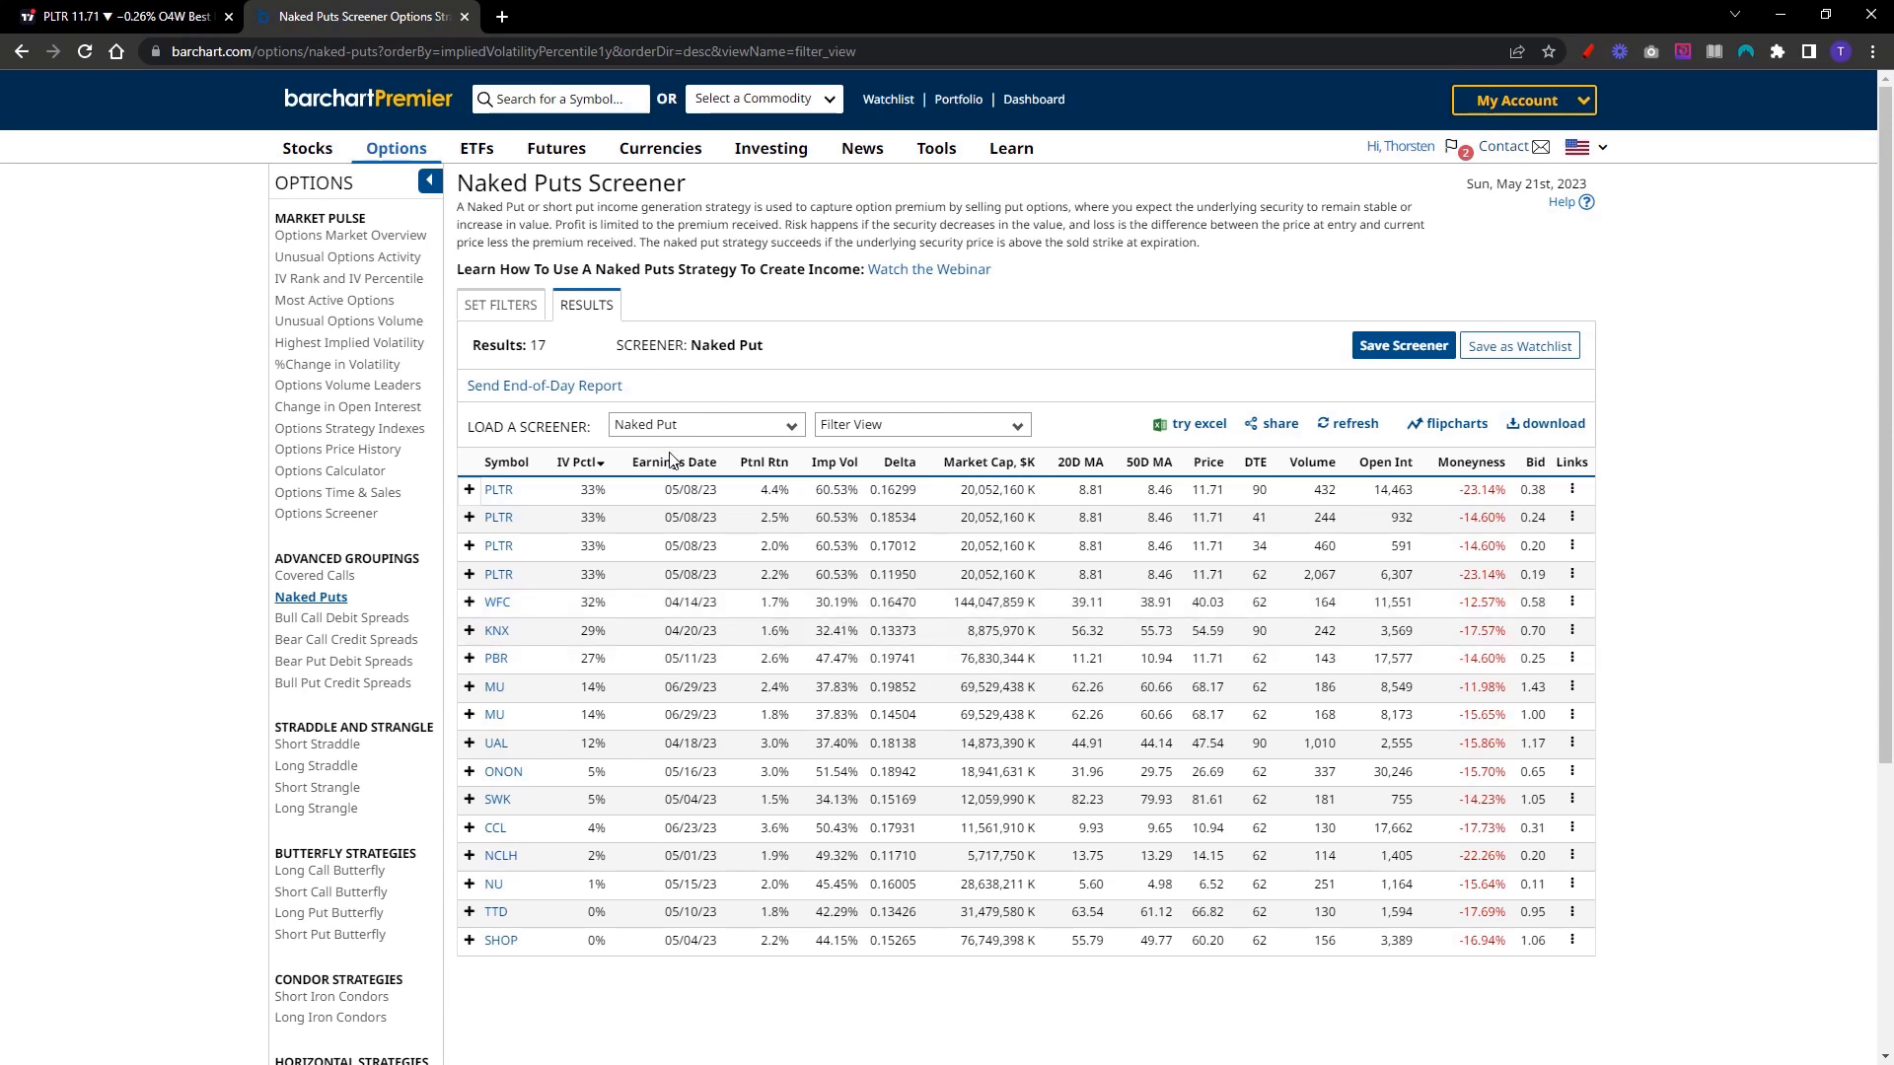
click(843, 424)
click(860, 499)
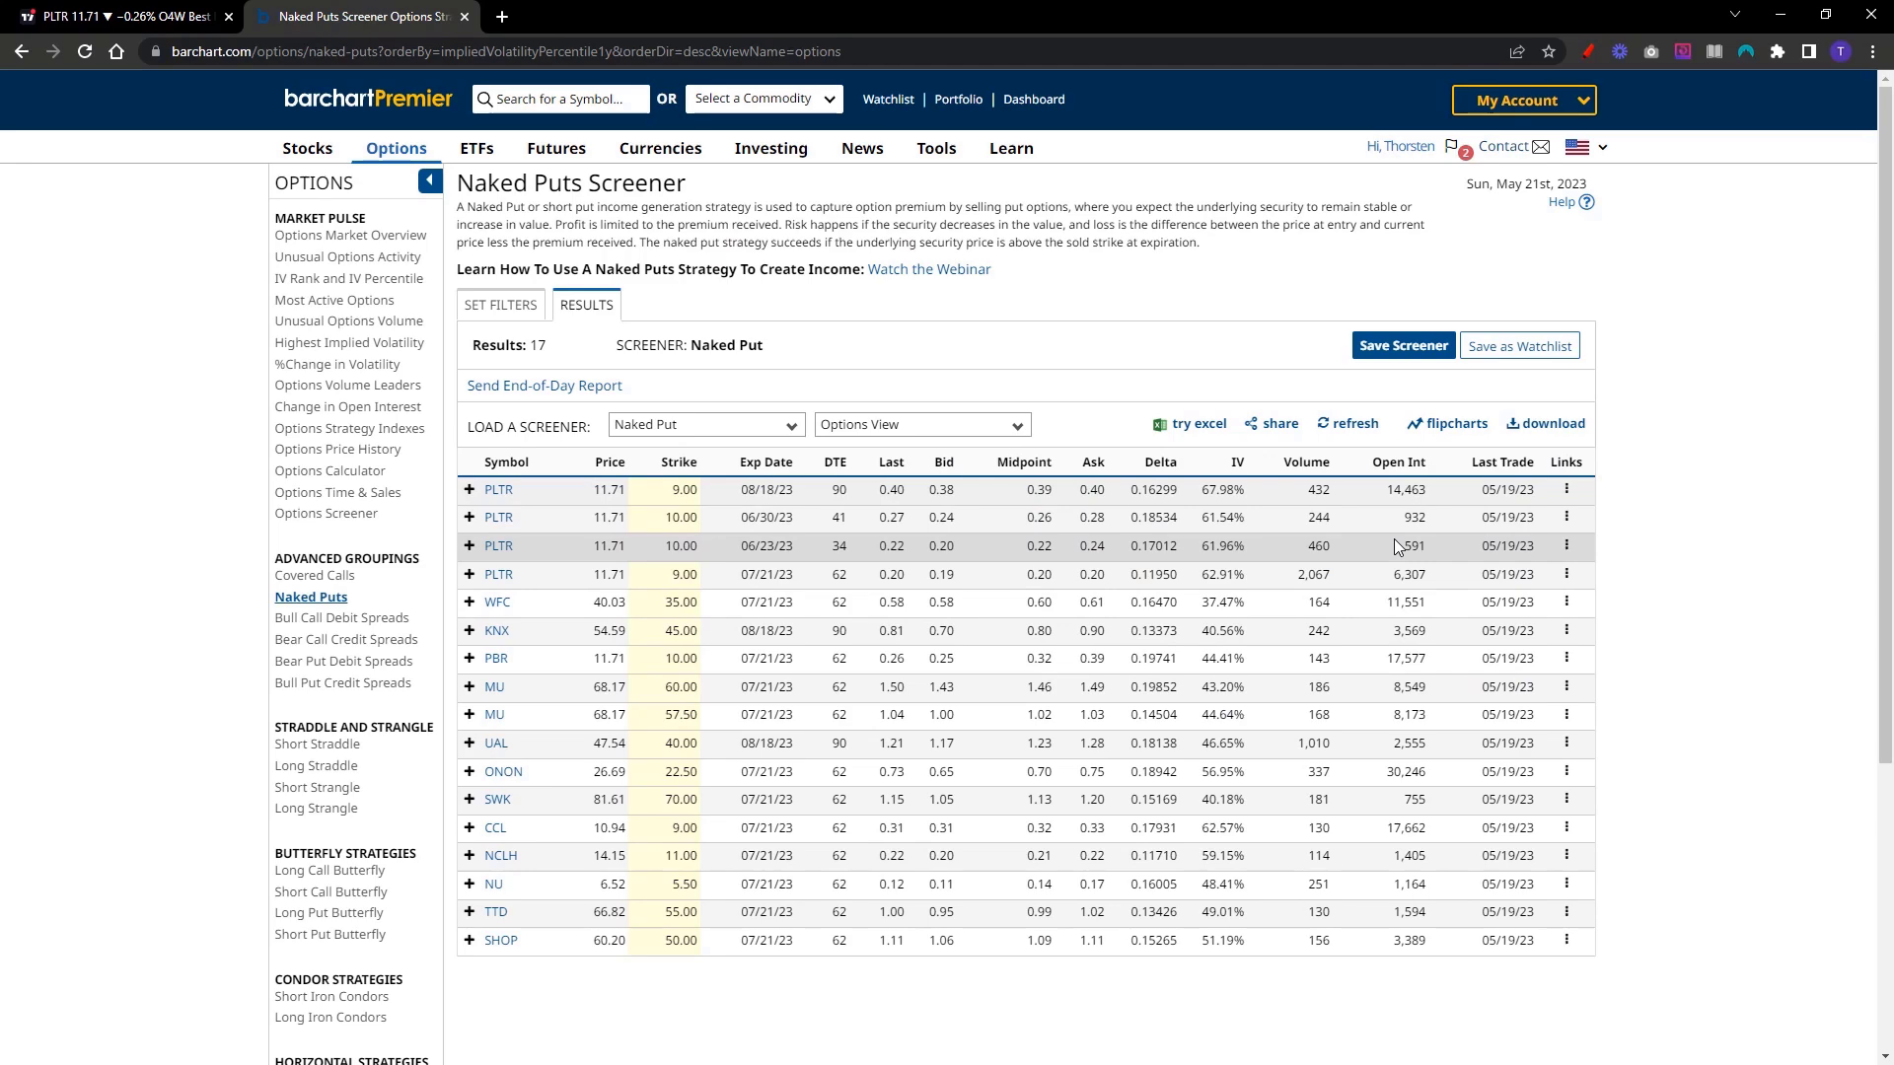
click(893, 430)
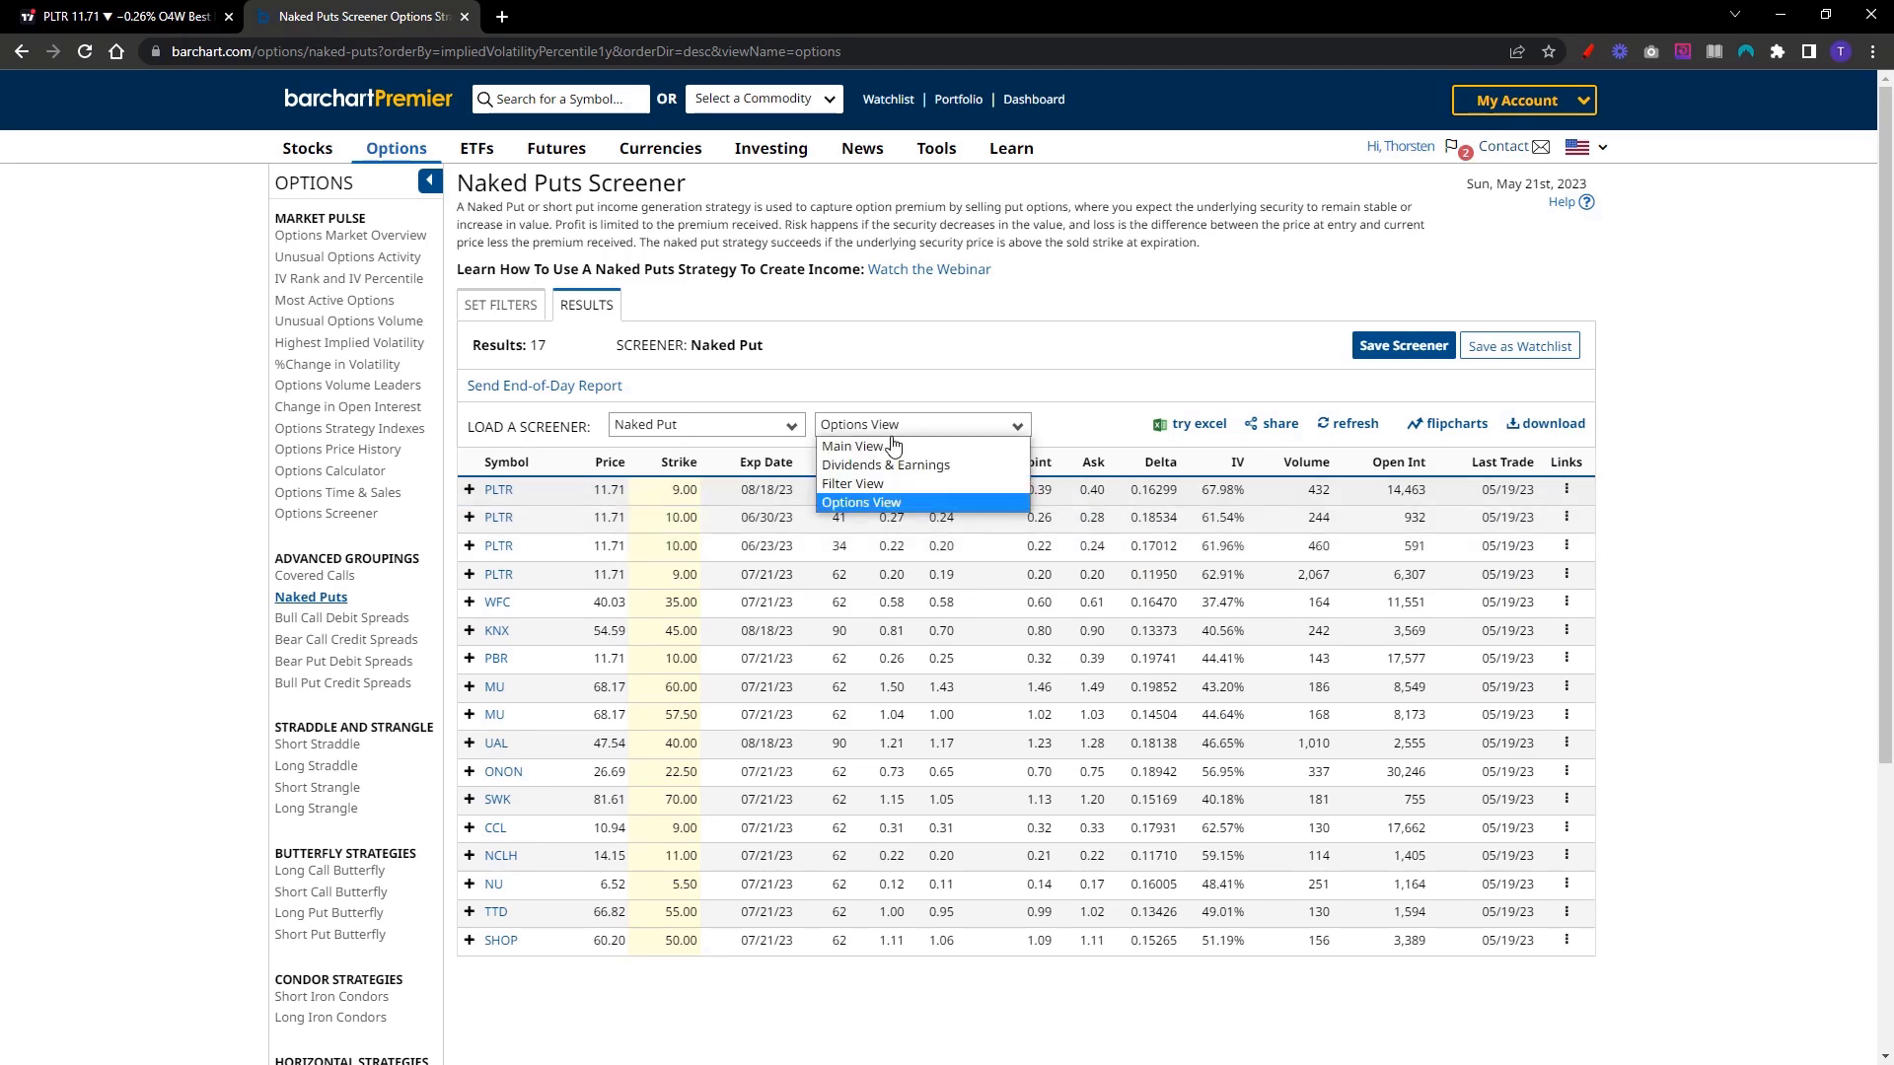
click(892, 446)
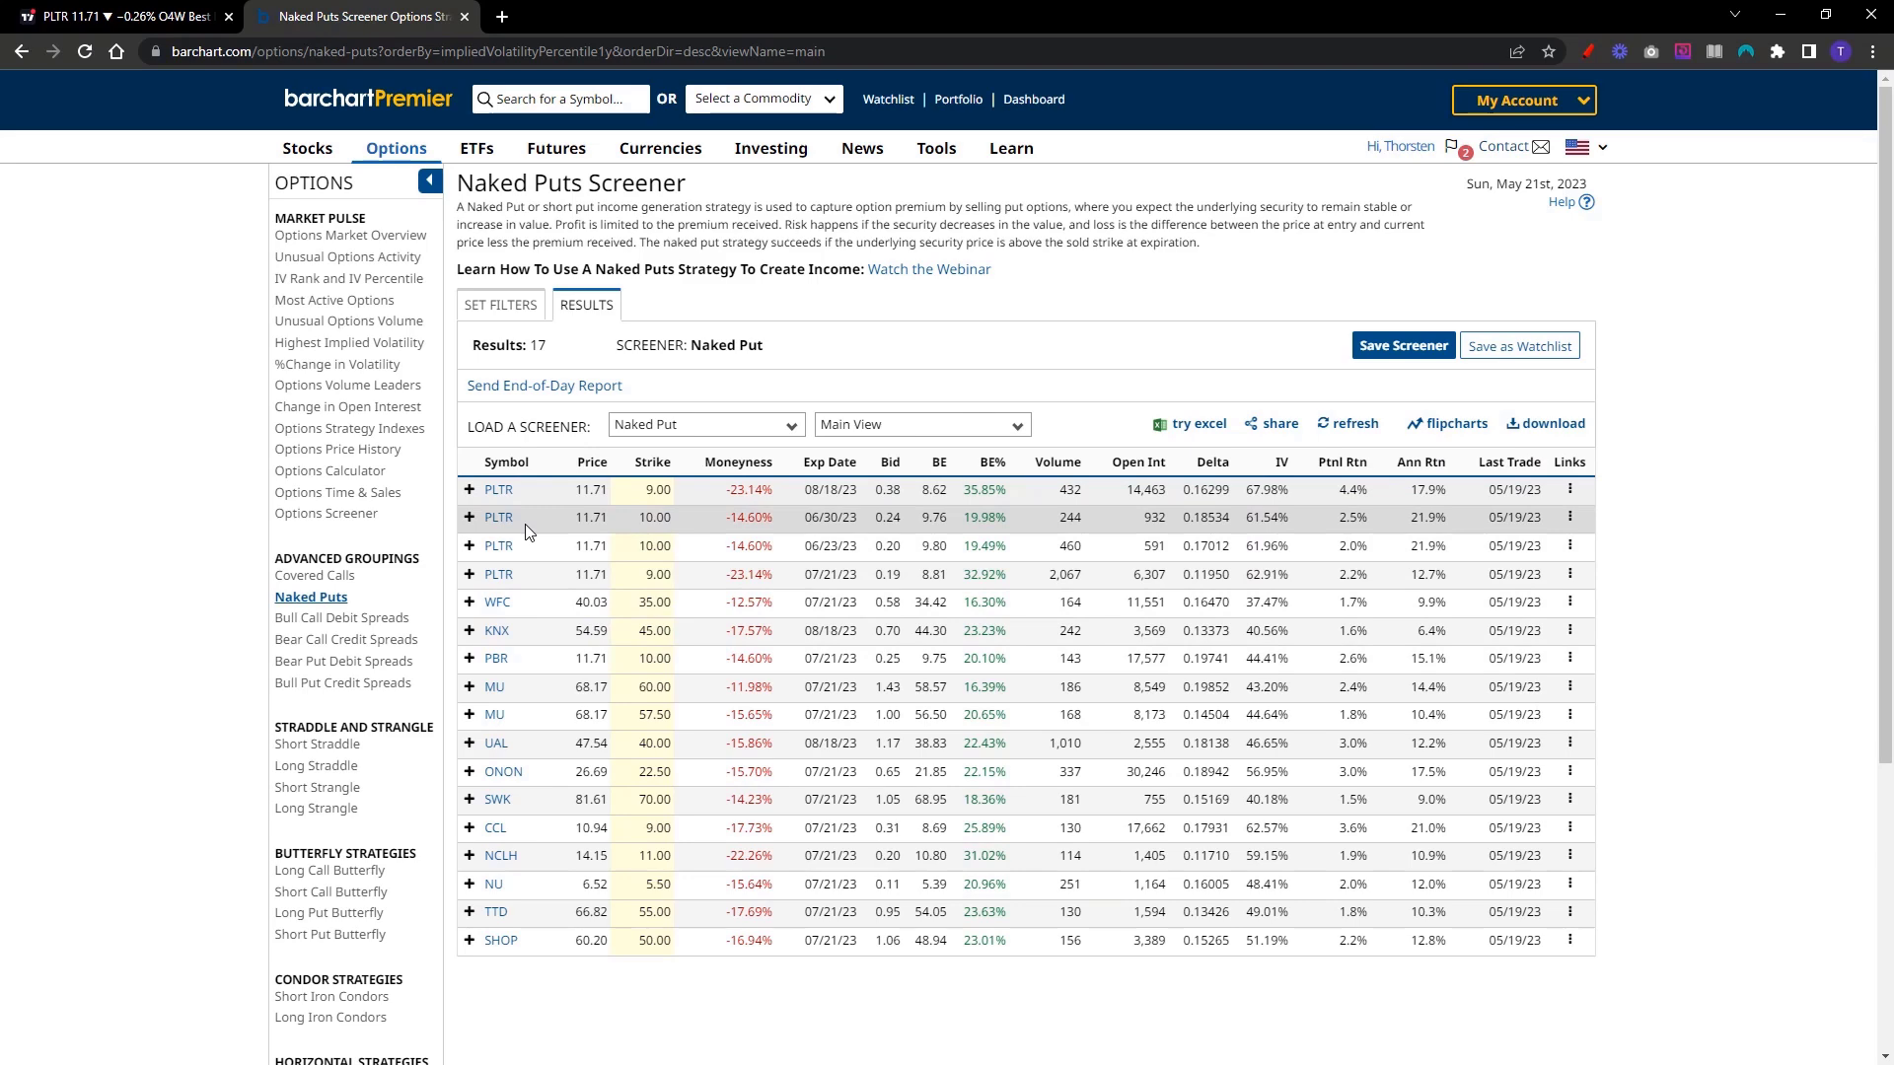
Examine the chart, profile, news and opinion details of the first PLTR put's underlying stock
click(469, 491)
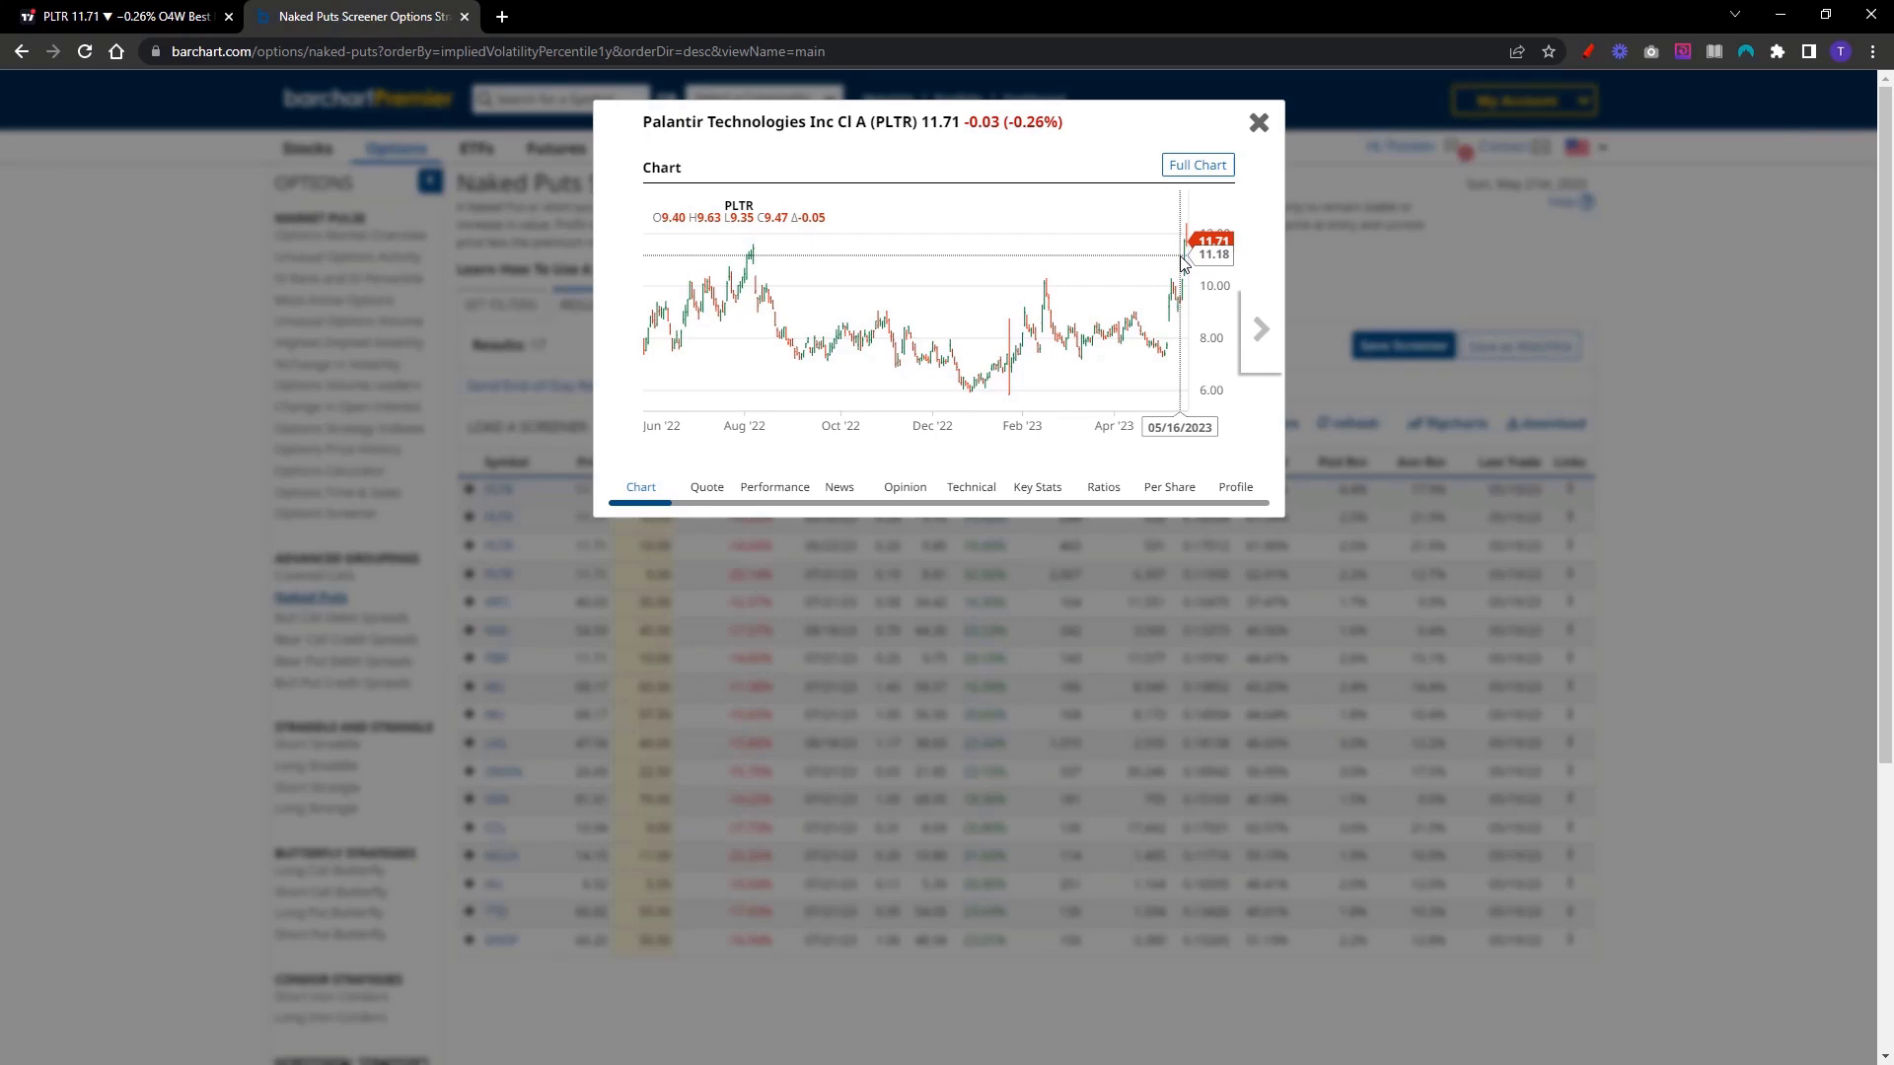
click(1226, 488)
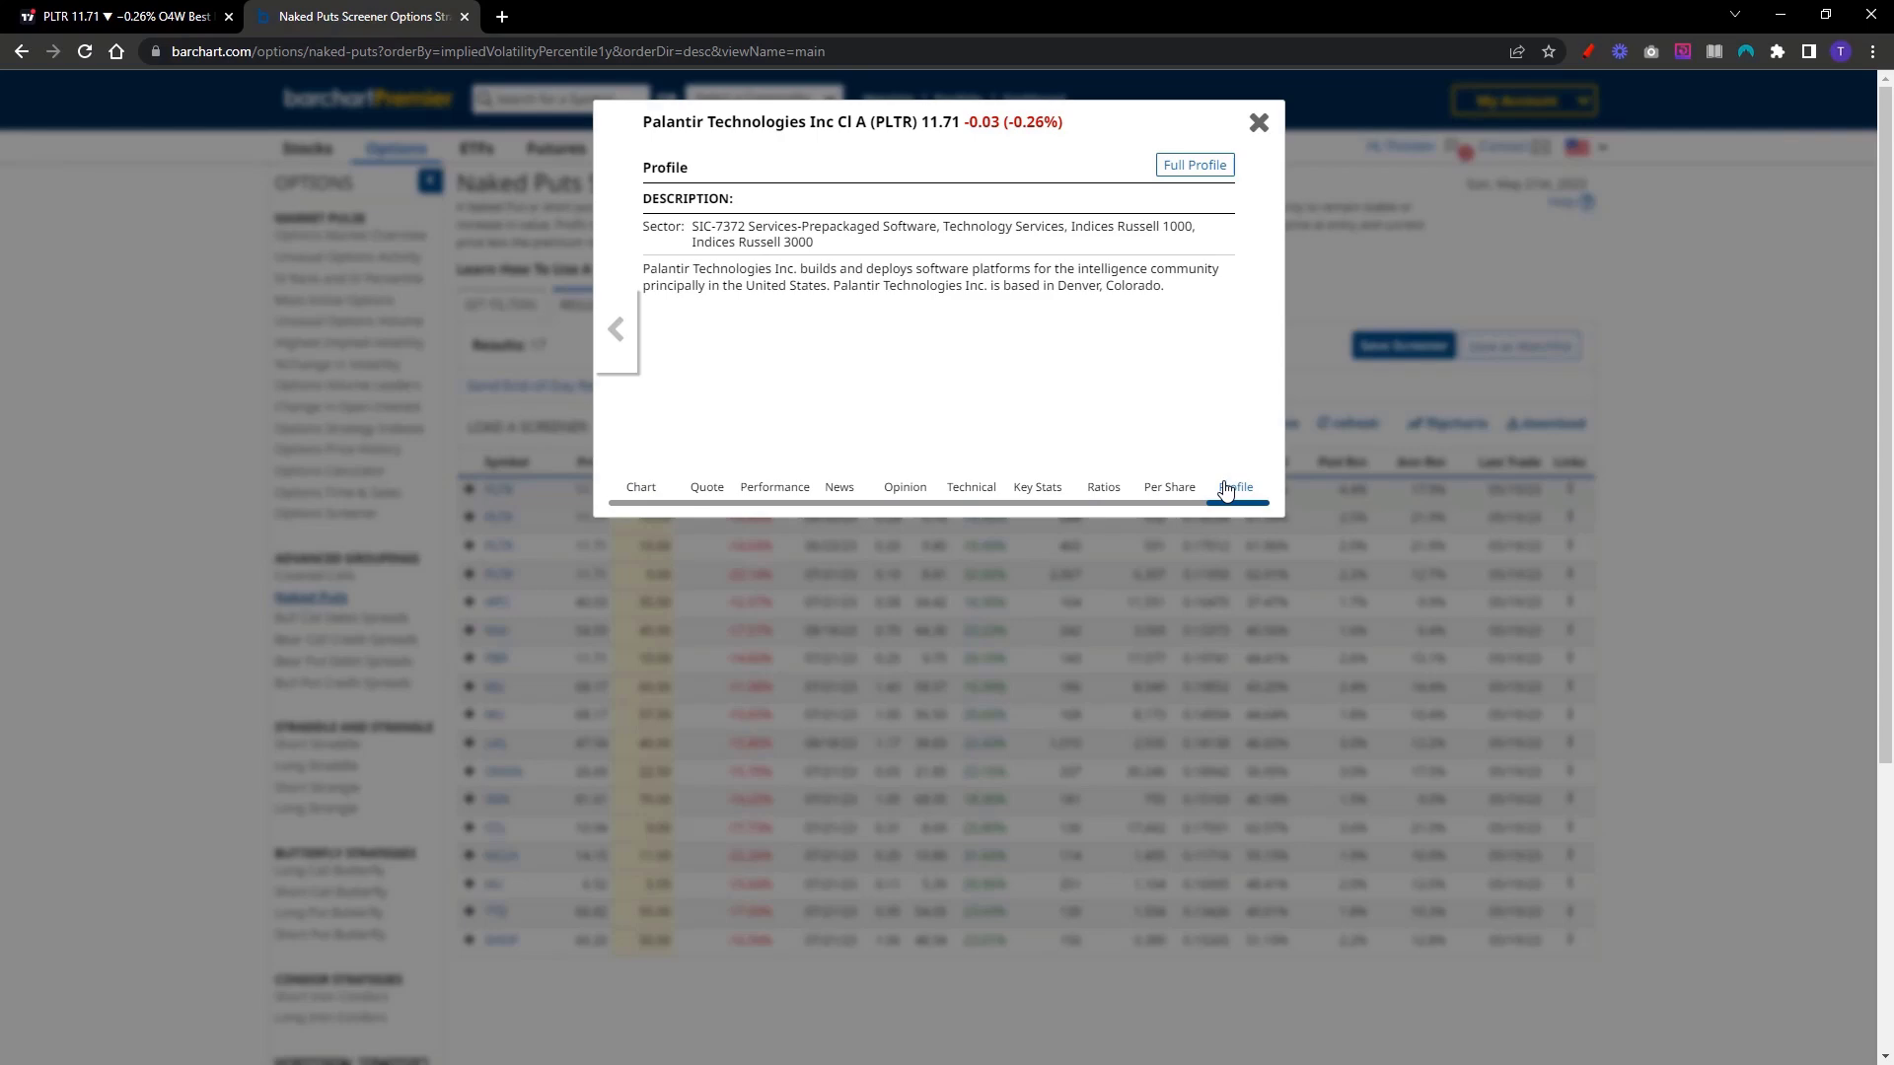
click(846, 488)
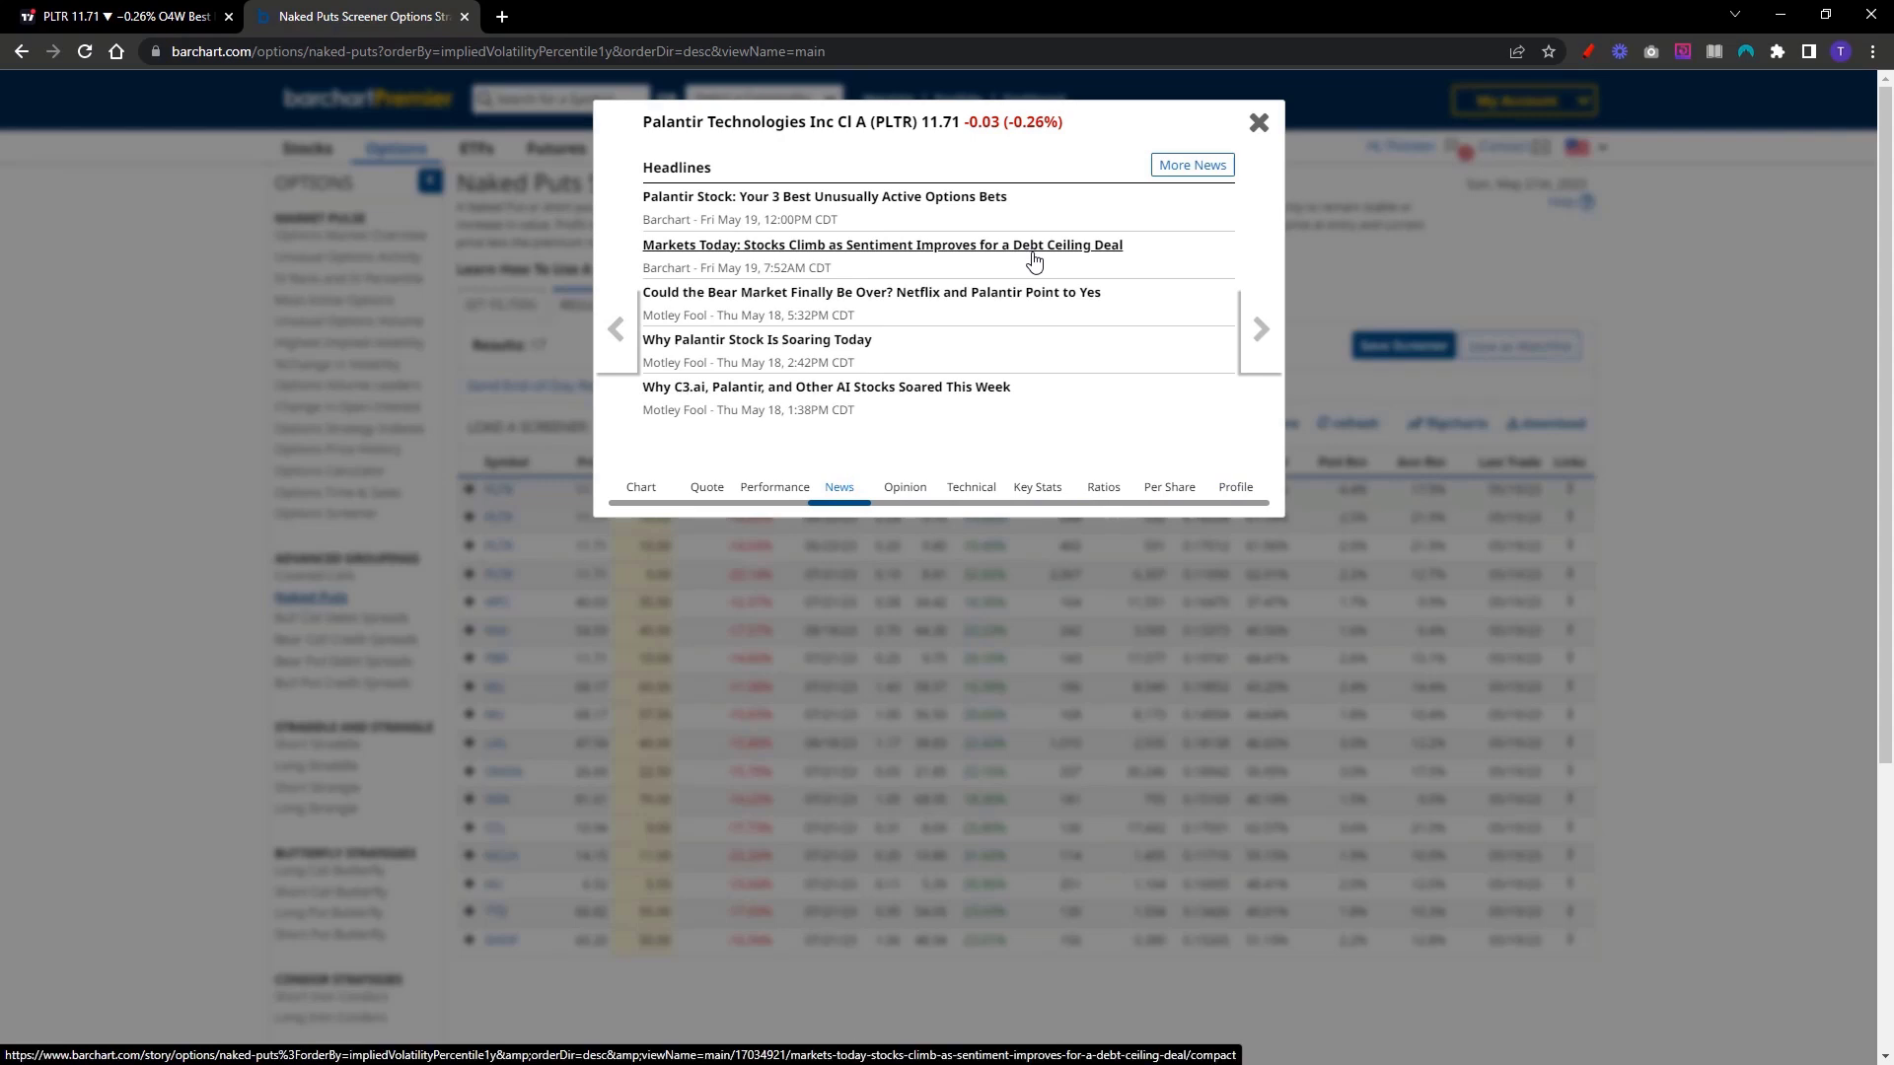
click(905, 490)
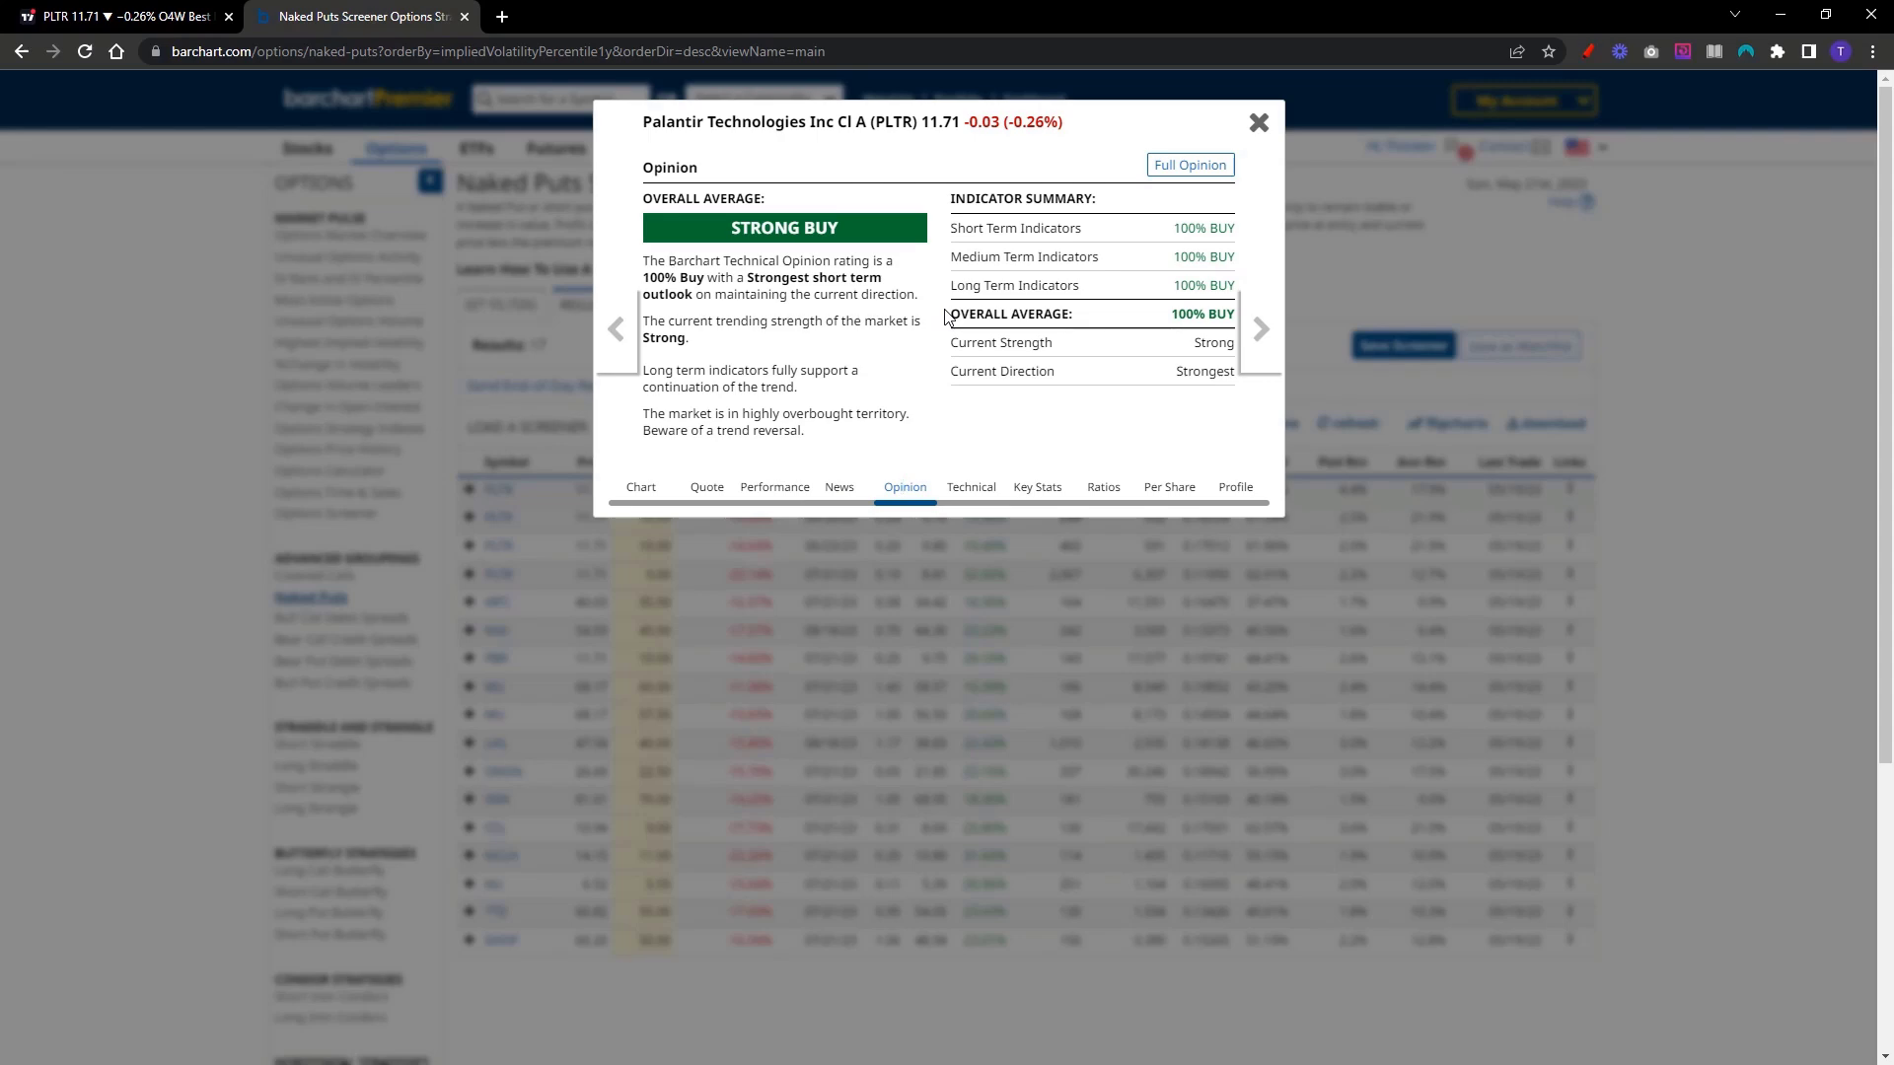
click(1258, 123)
Check the PLTR price chart in TradingView and return to the Barchart screener to review its filter settings
key(ctrl+Tab)
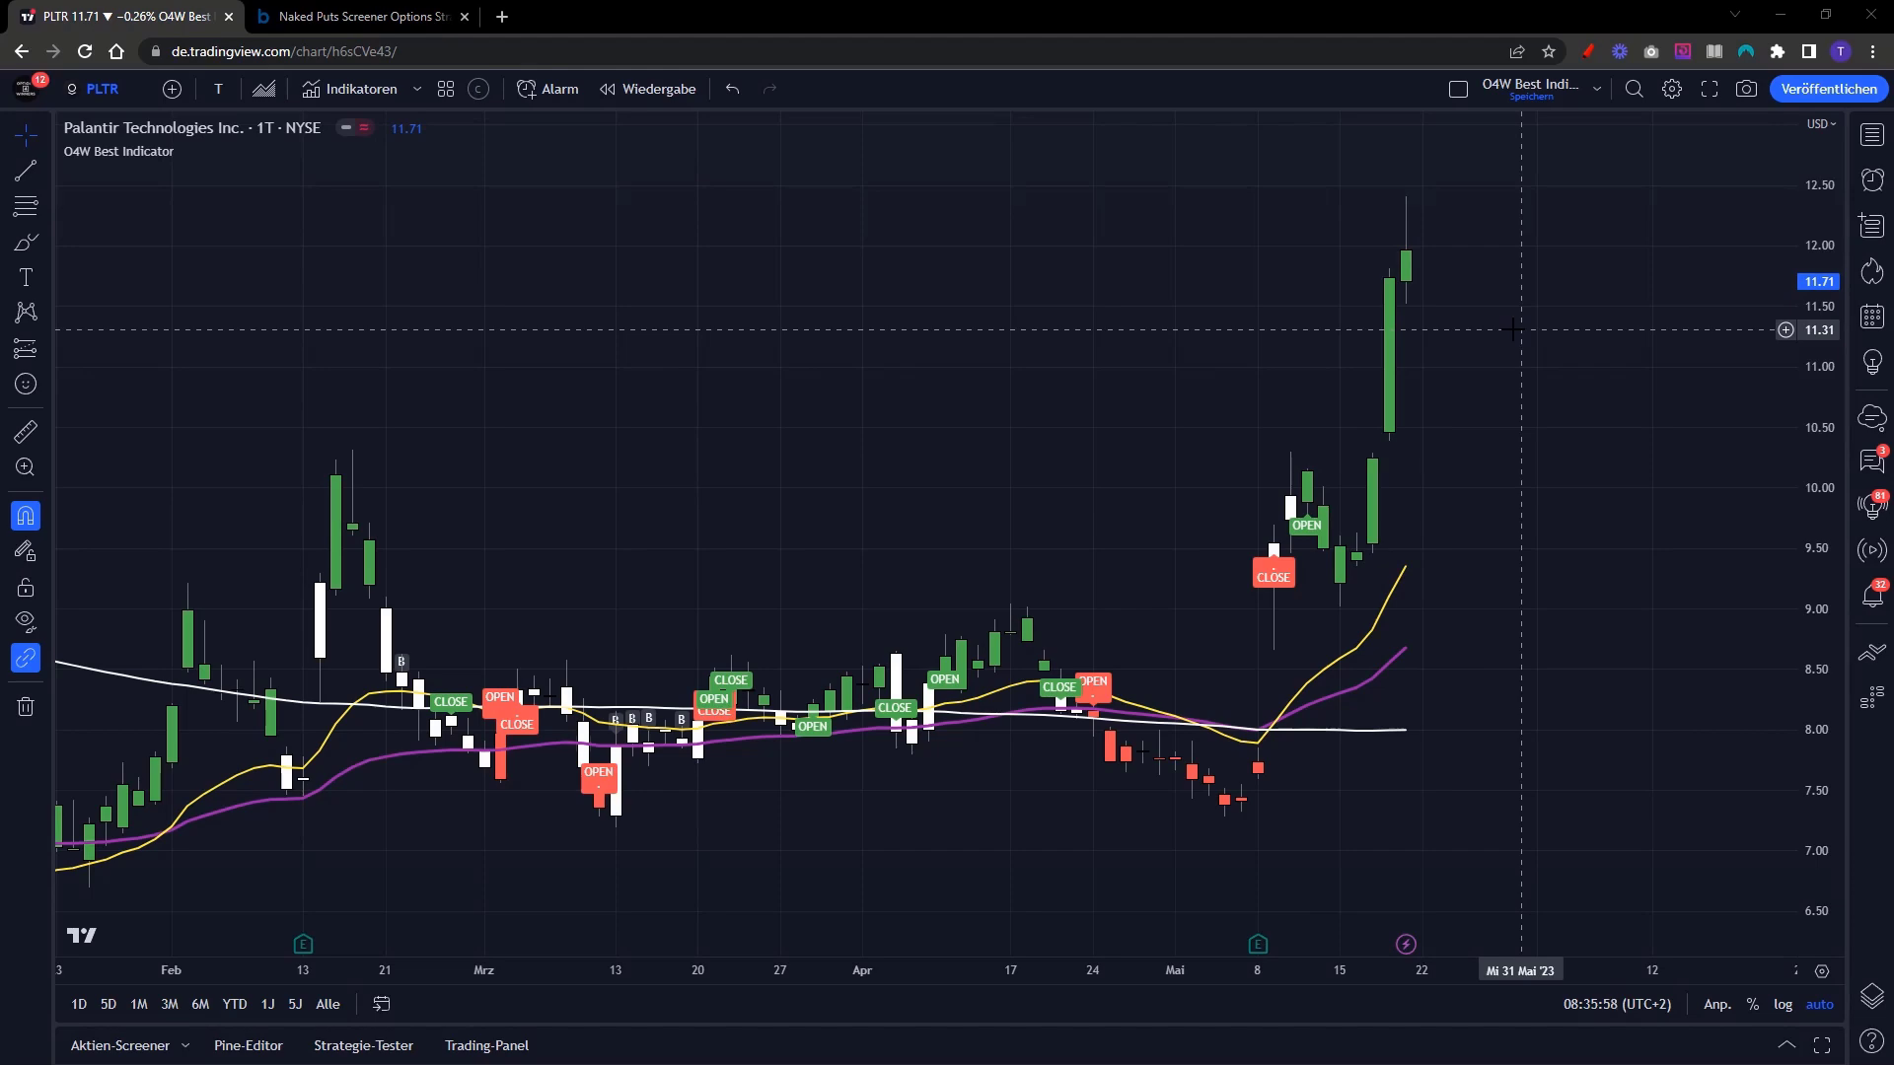
click(441, 15)
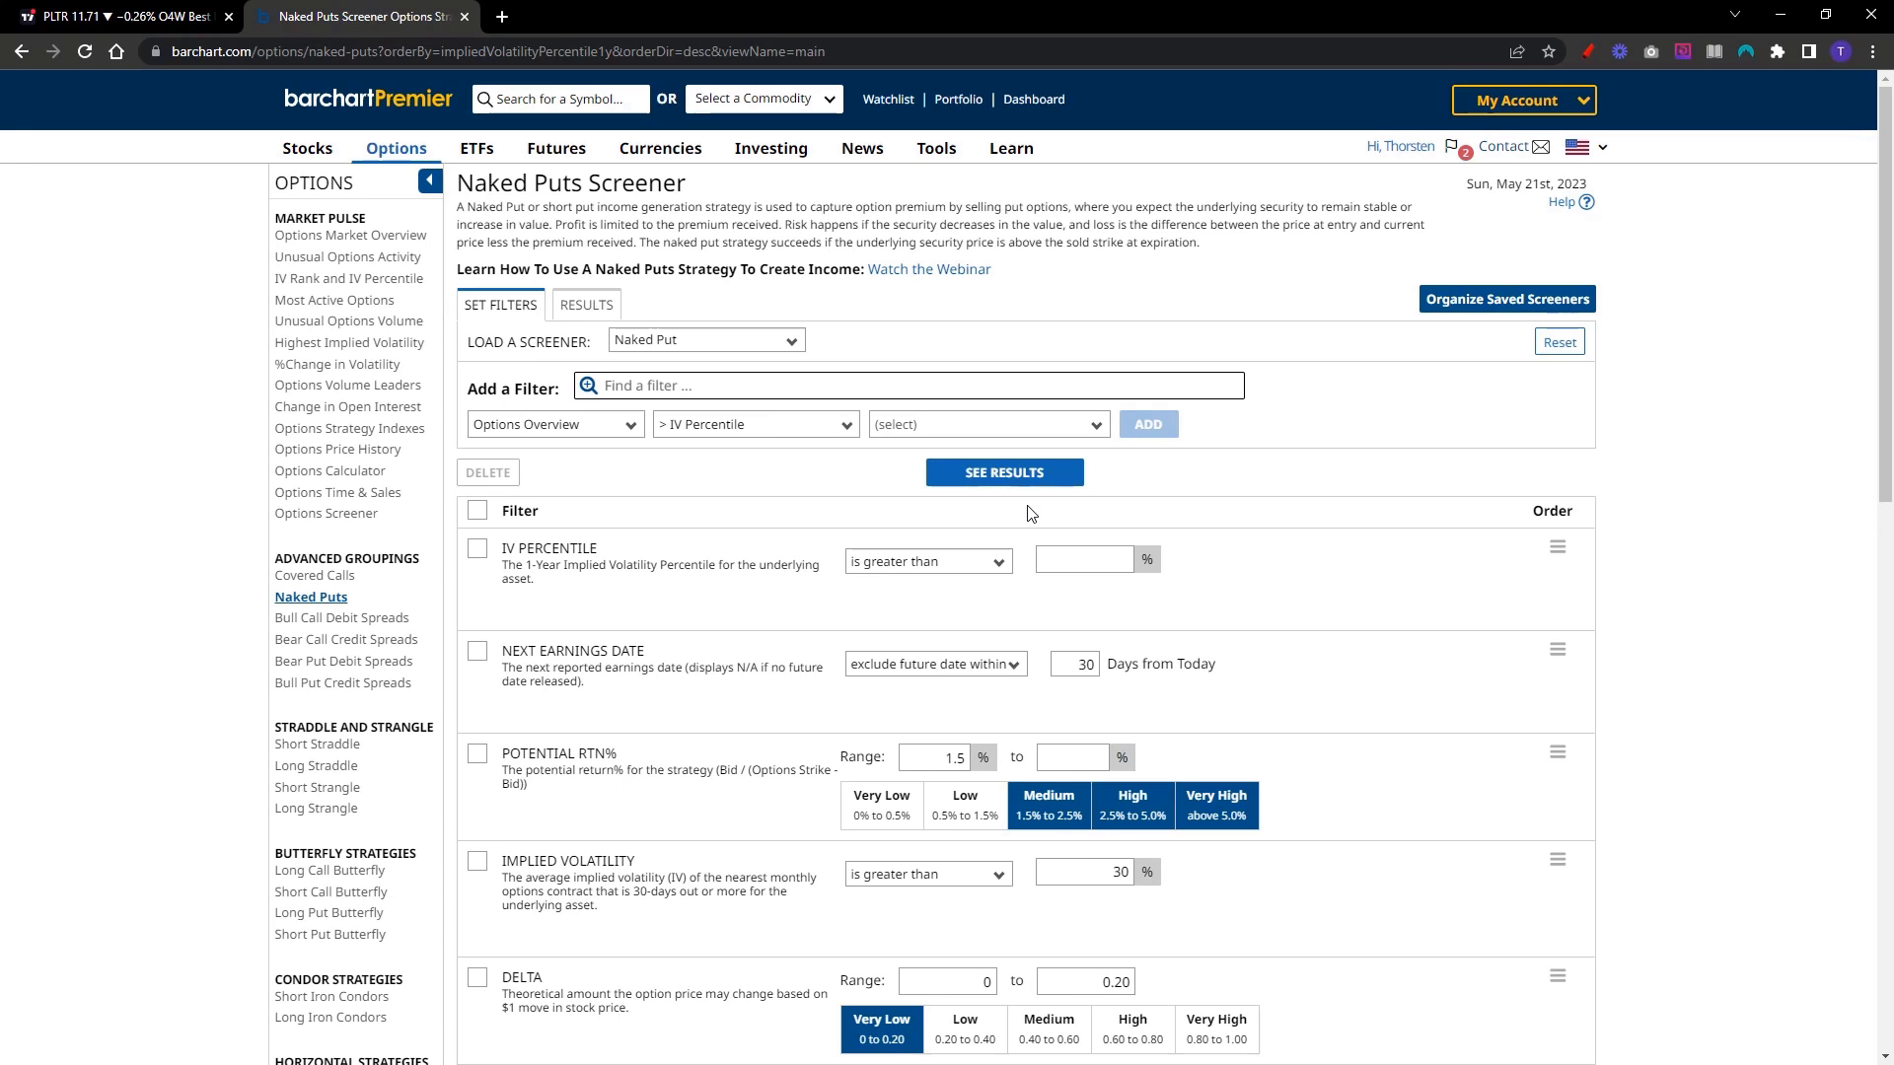
scroll(1324, 501, down, 2)
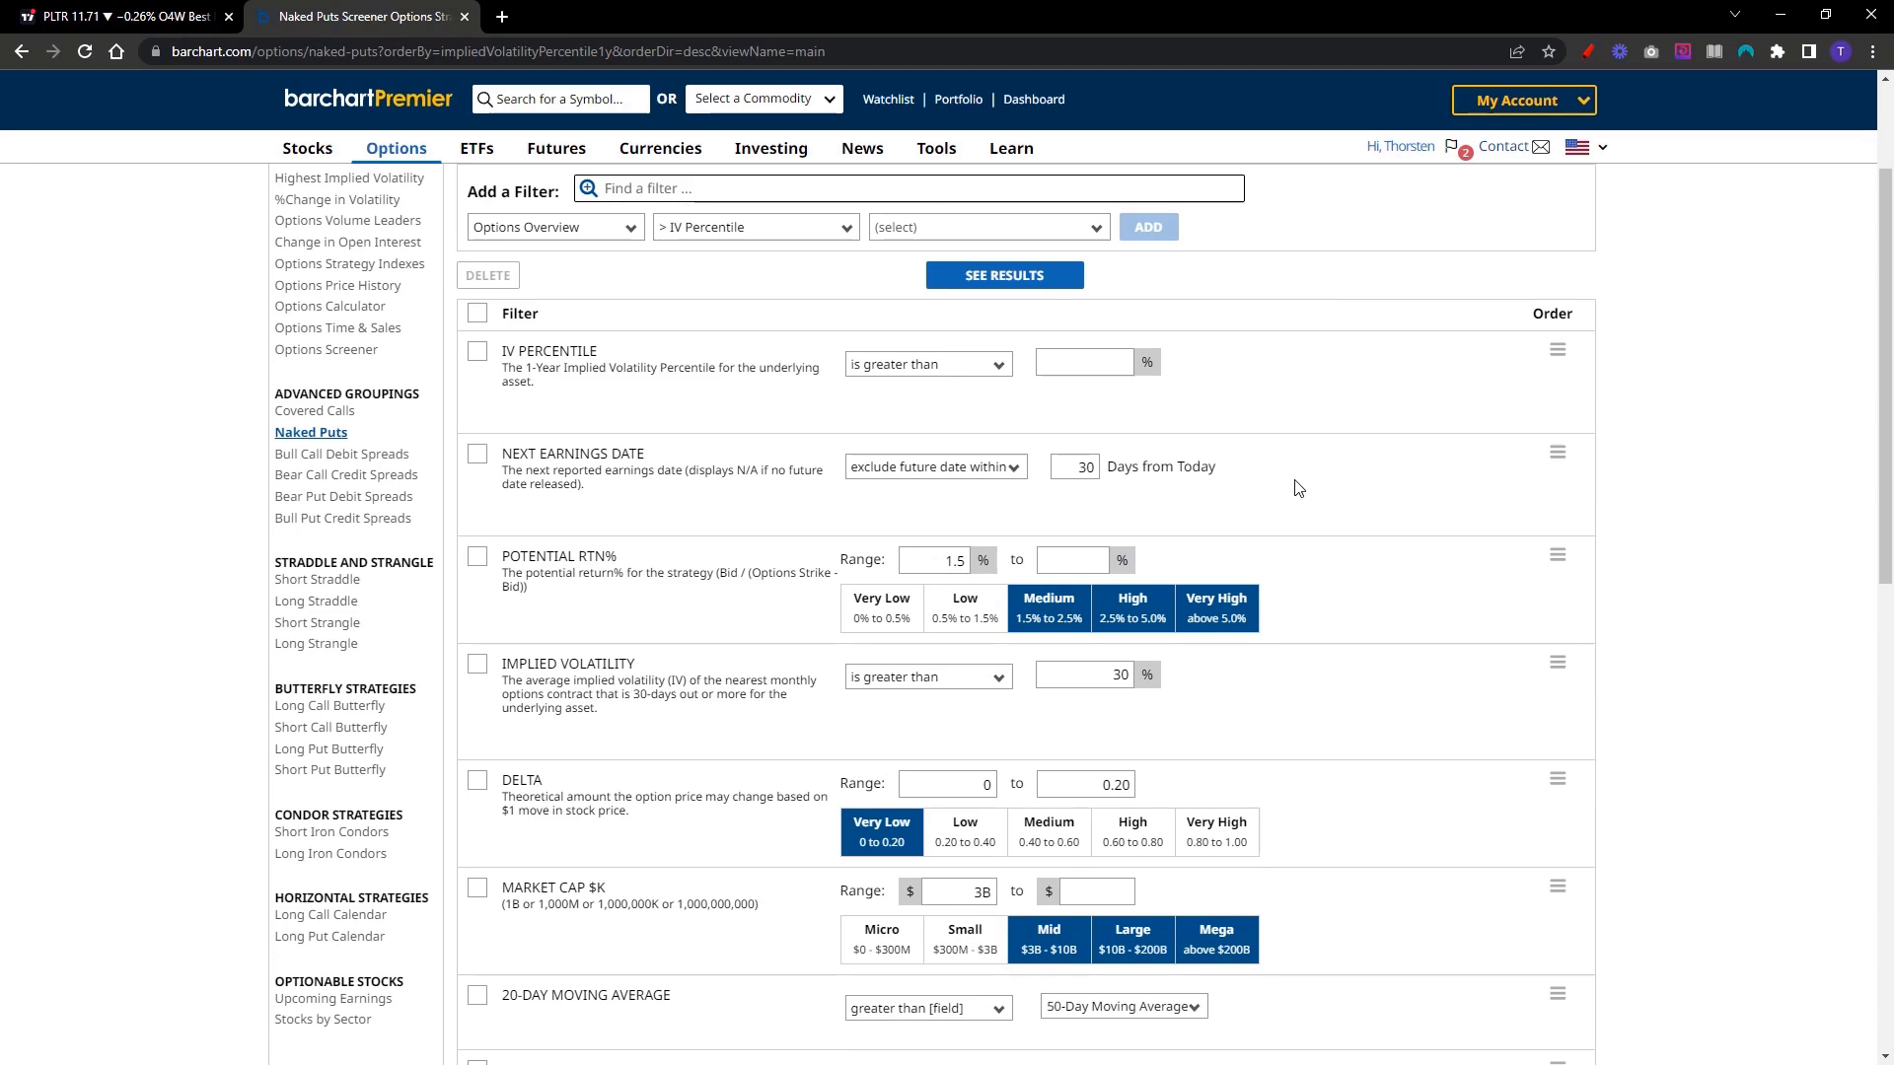
scroll(1298, 488, up, 2)
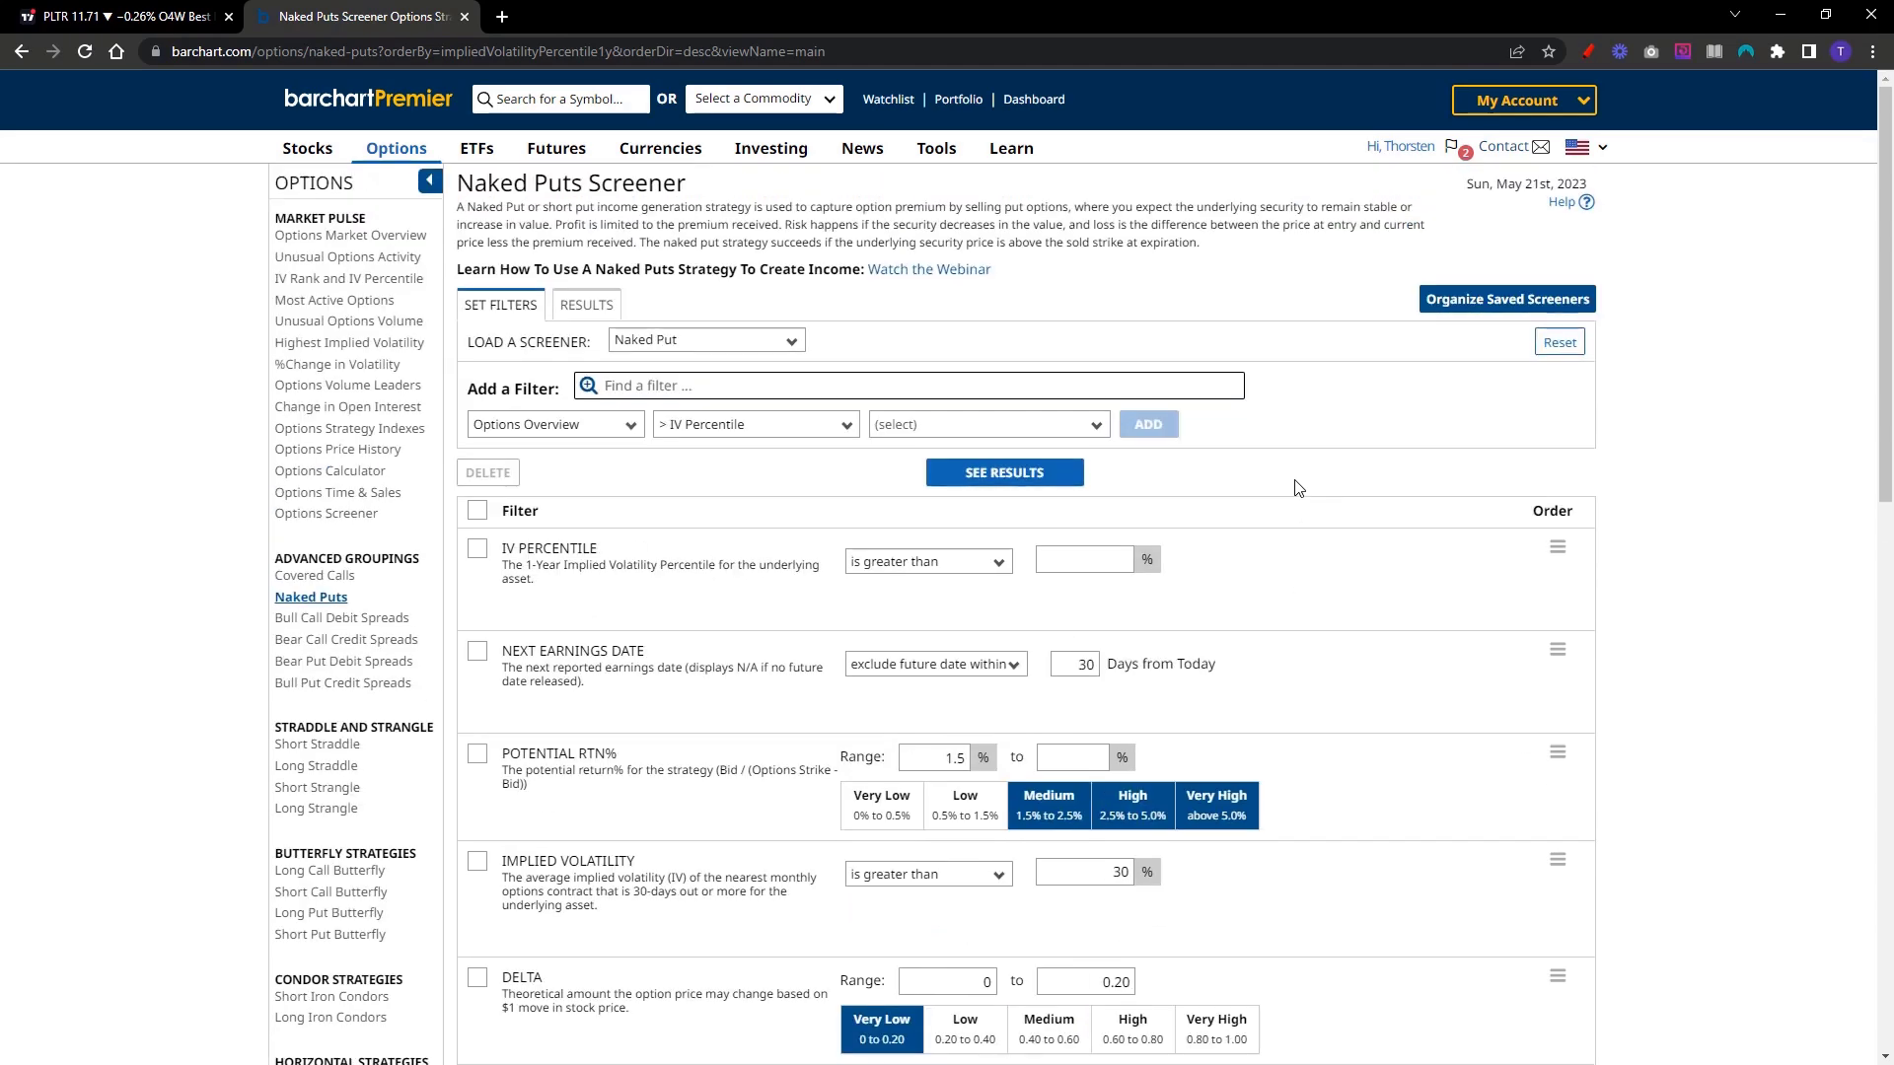